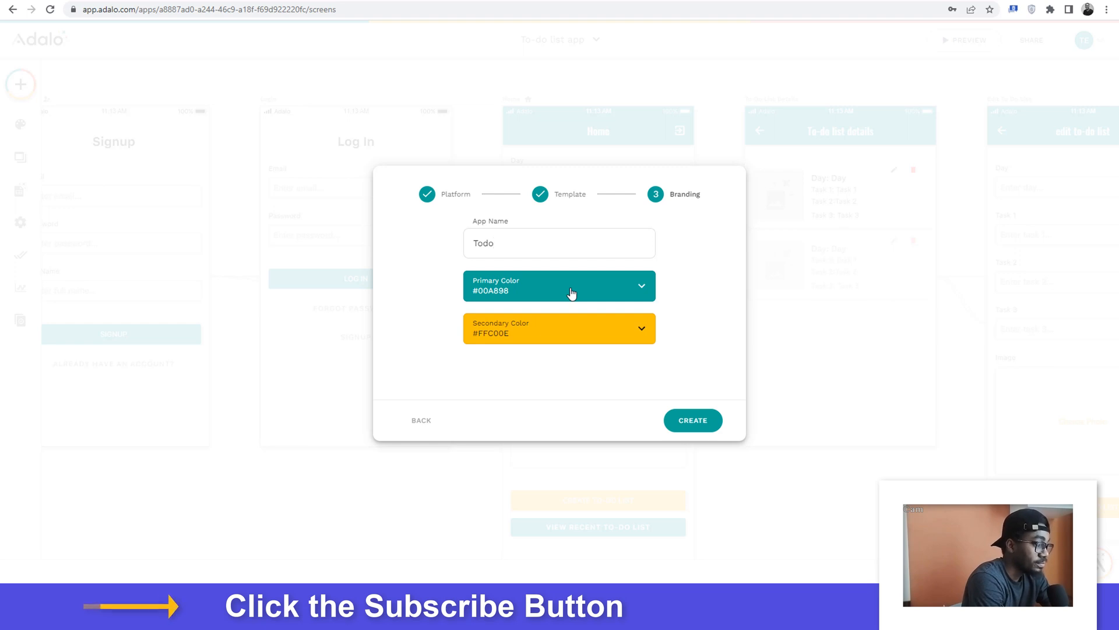
# Step: Create the Todo app, keeping primary color #00A898 and secondary color #FFC00E
pyautogui.click(516, 285)
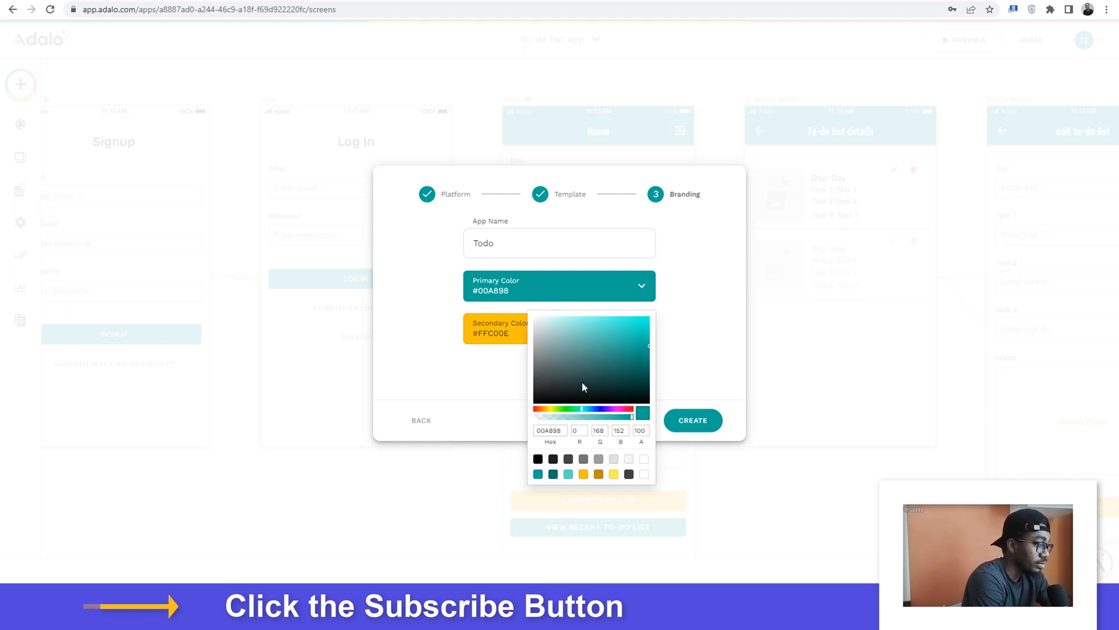
pyautogui.click(480, 374)
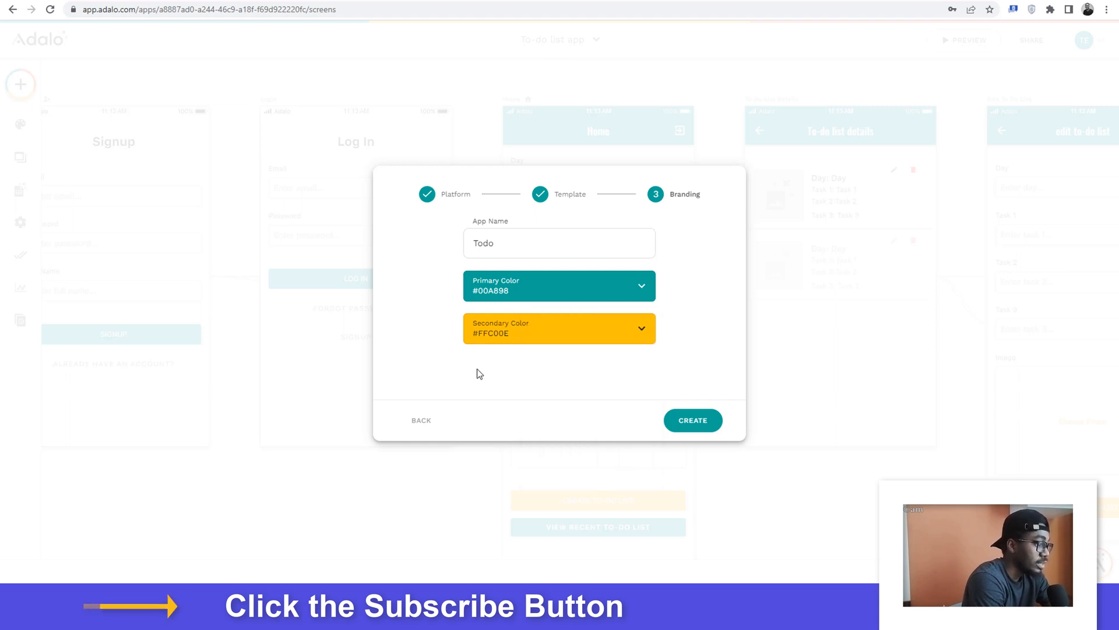
pyautogui.click(693, 424)
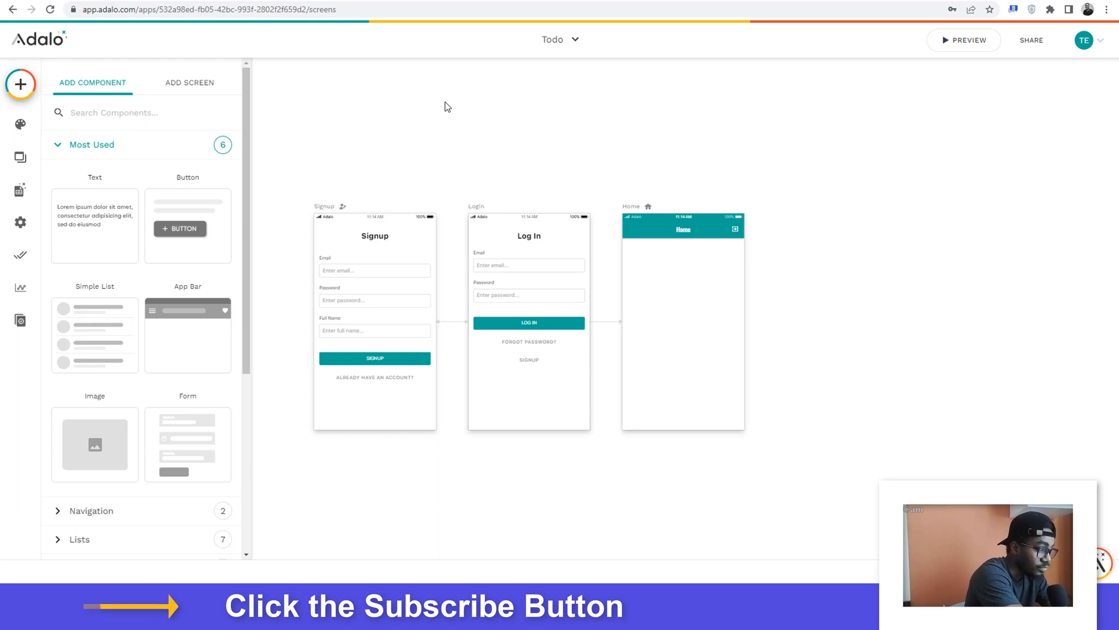
# Step: Add a Form component to the Home screen below its header and select it
pyautogui.click(19, 198)
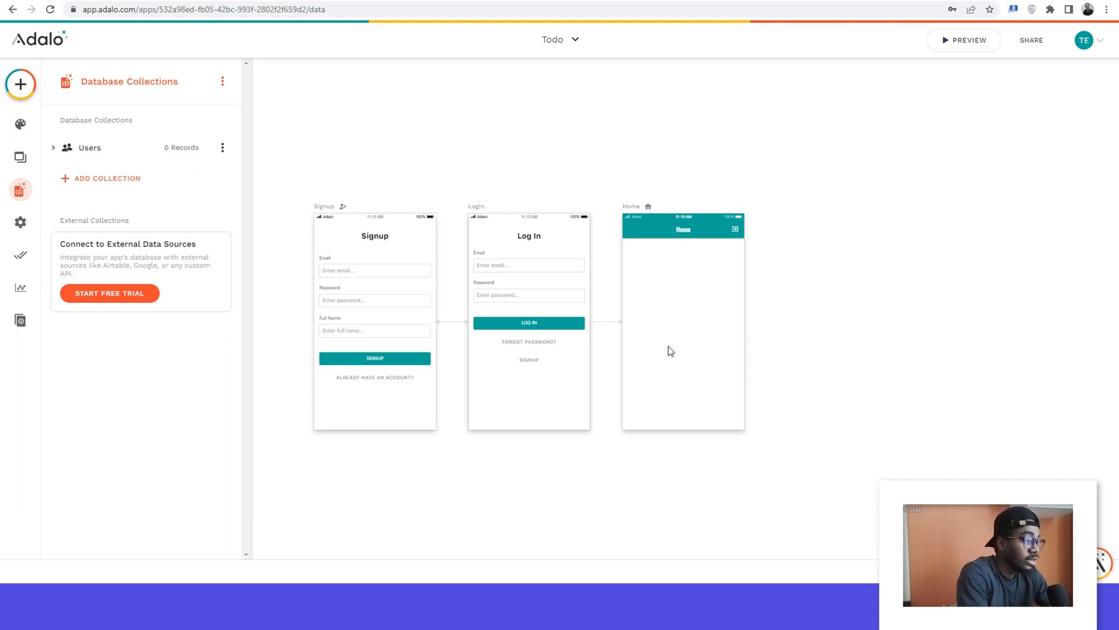
pyautogui.click(19, 87)
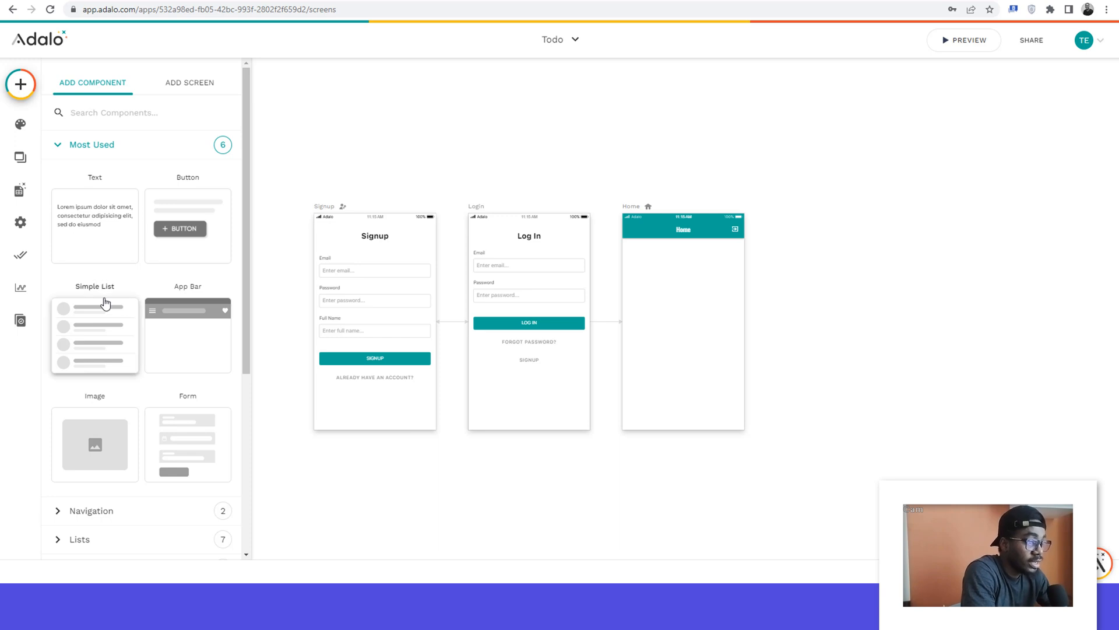
pyautogui.scroll(-2, 105, 302)
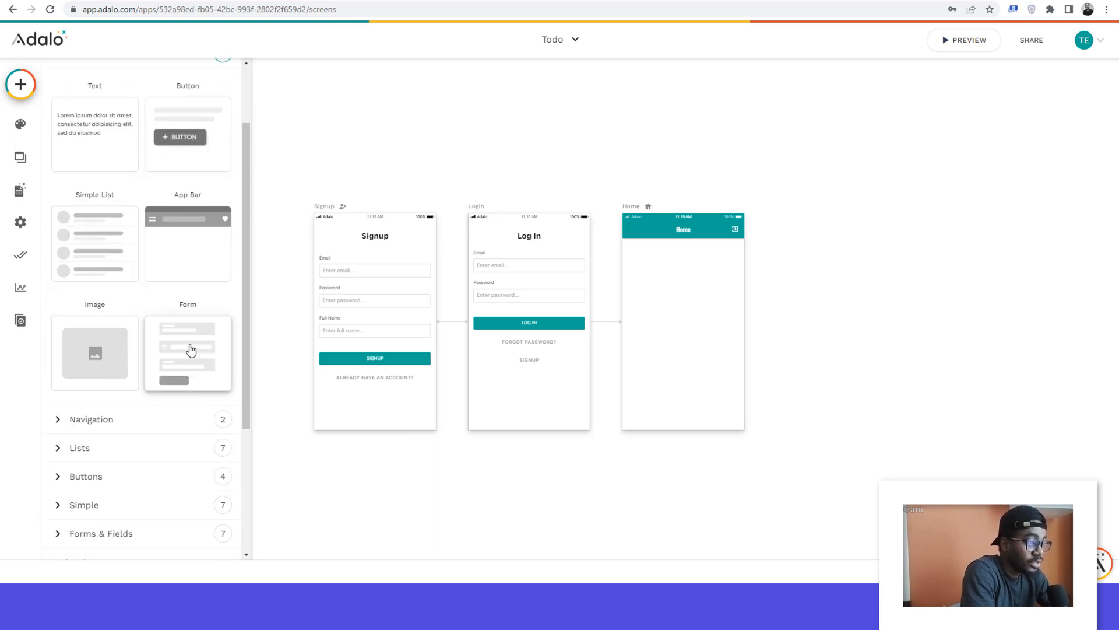
pyautogui.moveTo(190, 348); pyautogui.dragTo(682, 303)
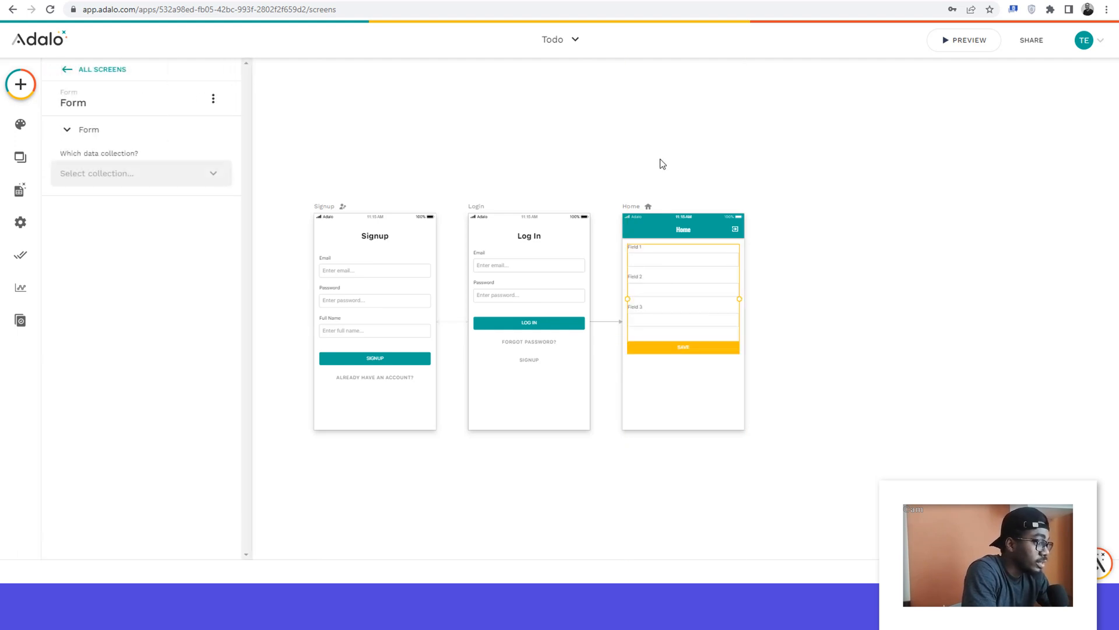
pyautogui.click(791, 250)
pyautogui.click(680, 287)
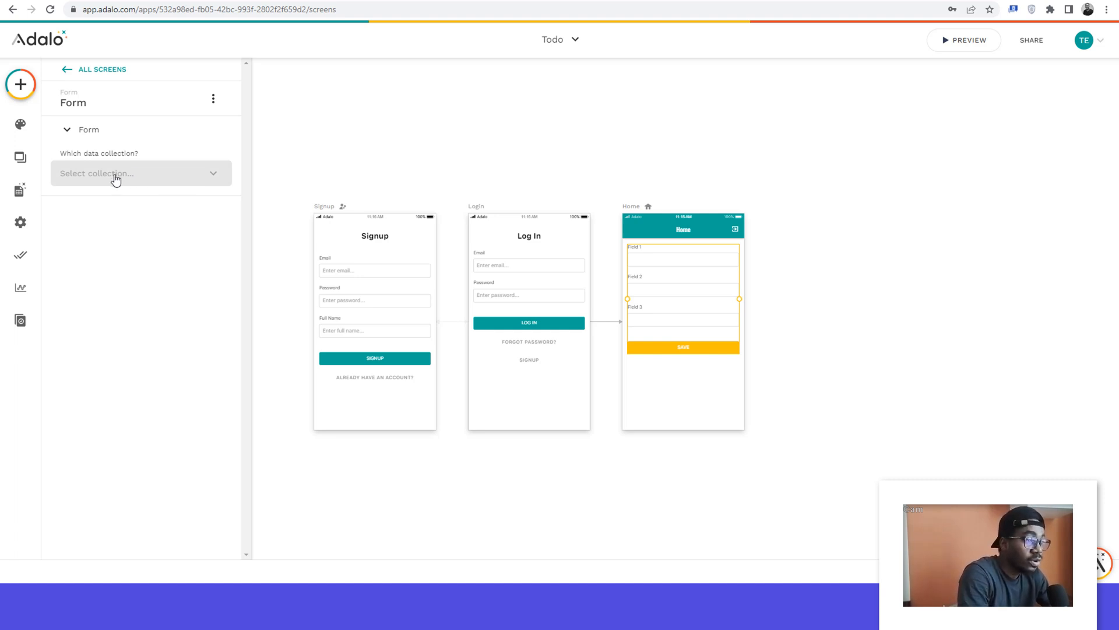
# Step: Add a database collection named "todo"
pyautogui.click(17, 194)
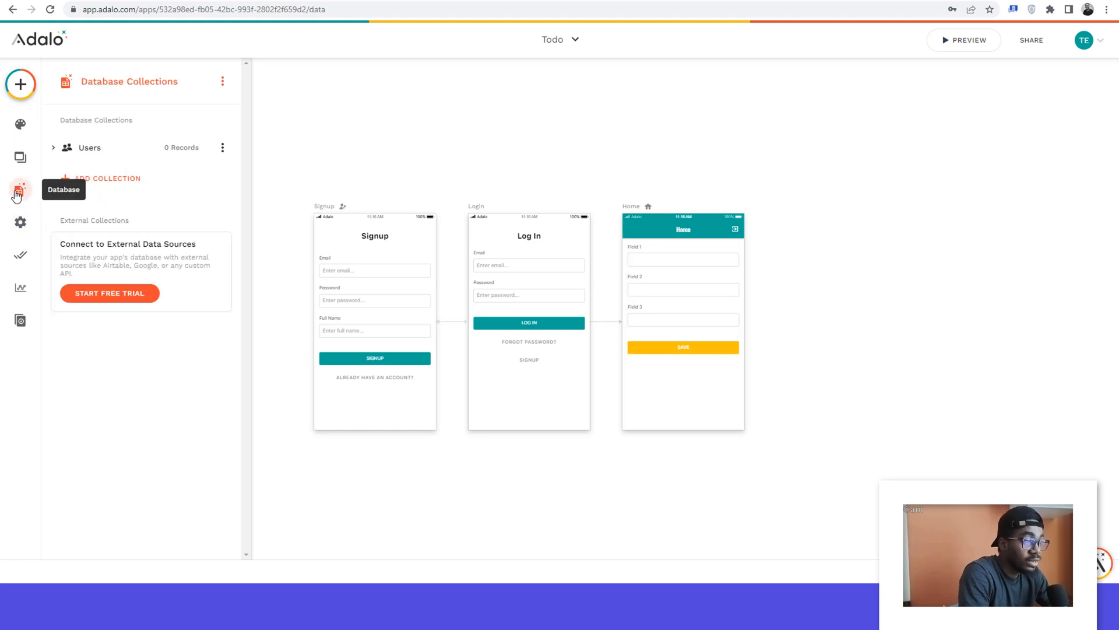
pyautogui.click(99, 182)
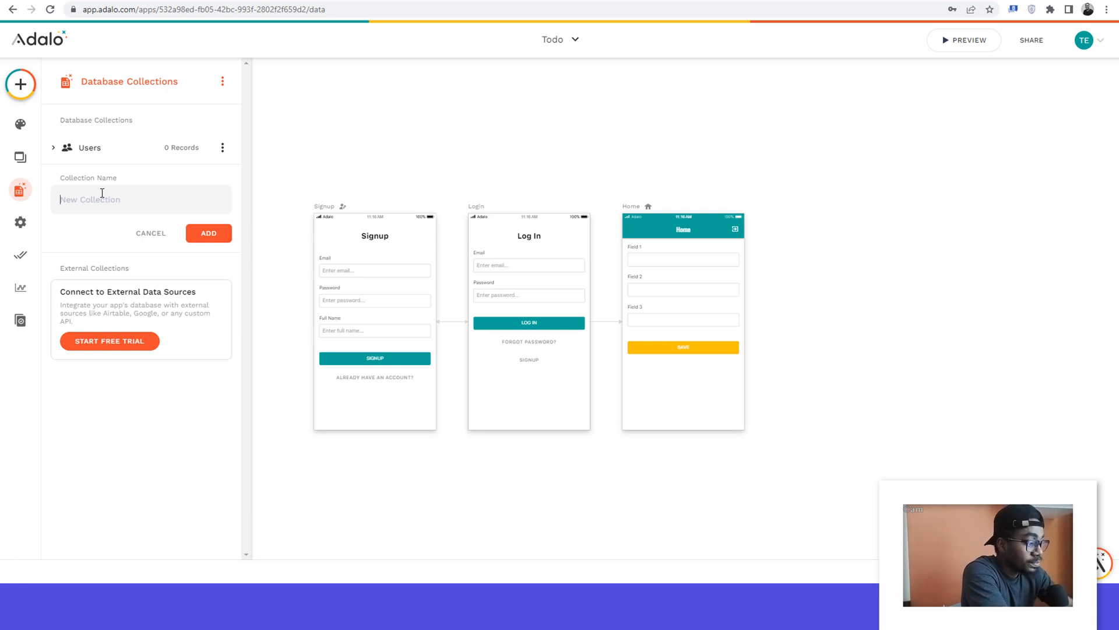
pyautogui.write('todo')
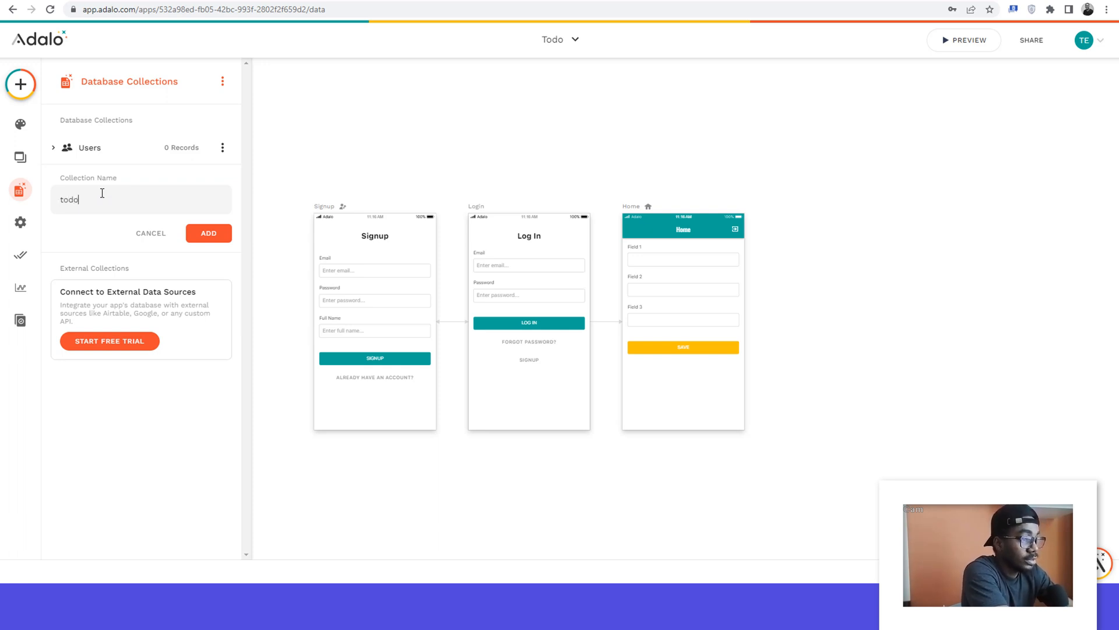
pyautogui.click(210, 237)
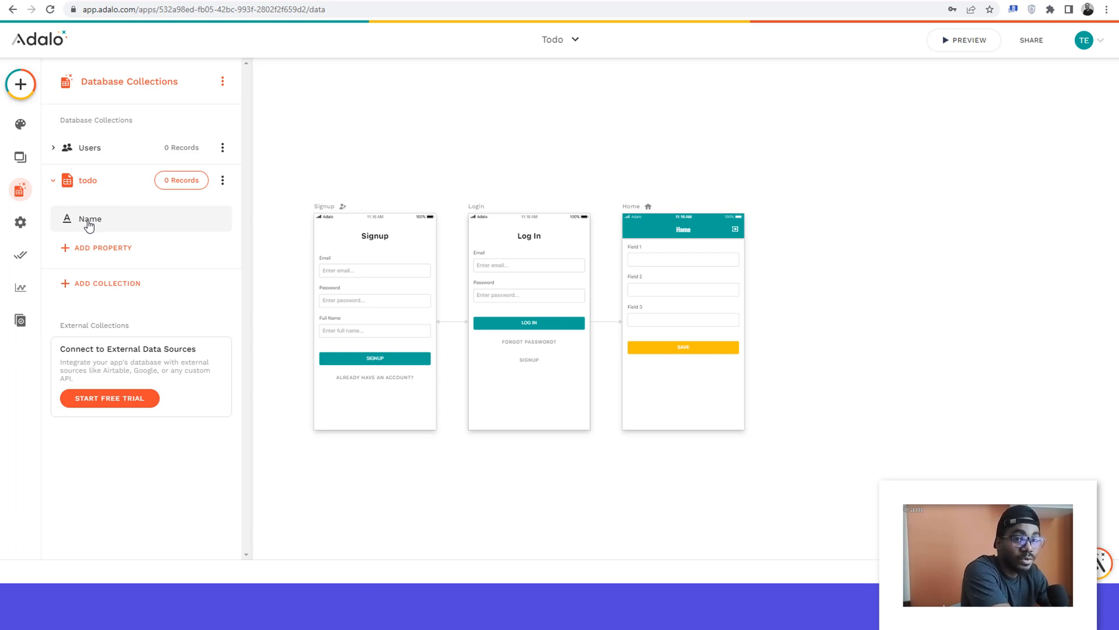
# Step: Rename the todo collection's Name property to "Day of week" and save it
pyautogui.click(89, 225)
pyautogui.doubleClick(88, 300)
pyautogui.write('Day')
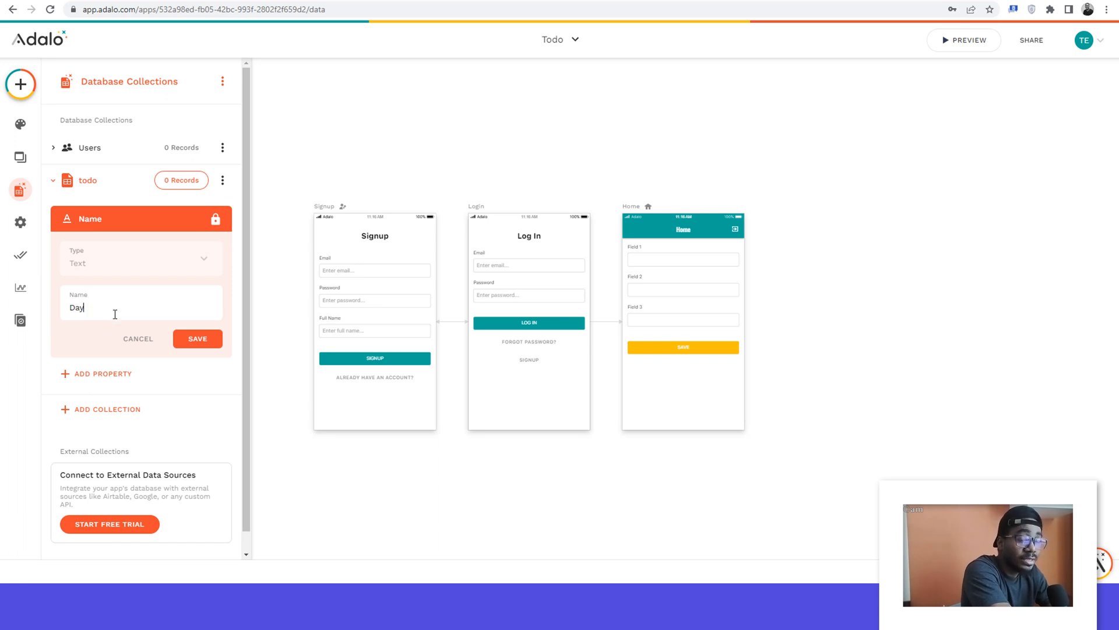
pyautogui.write(' of week')
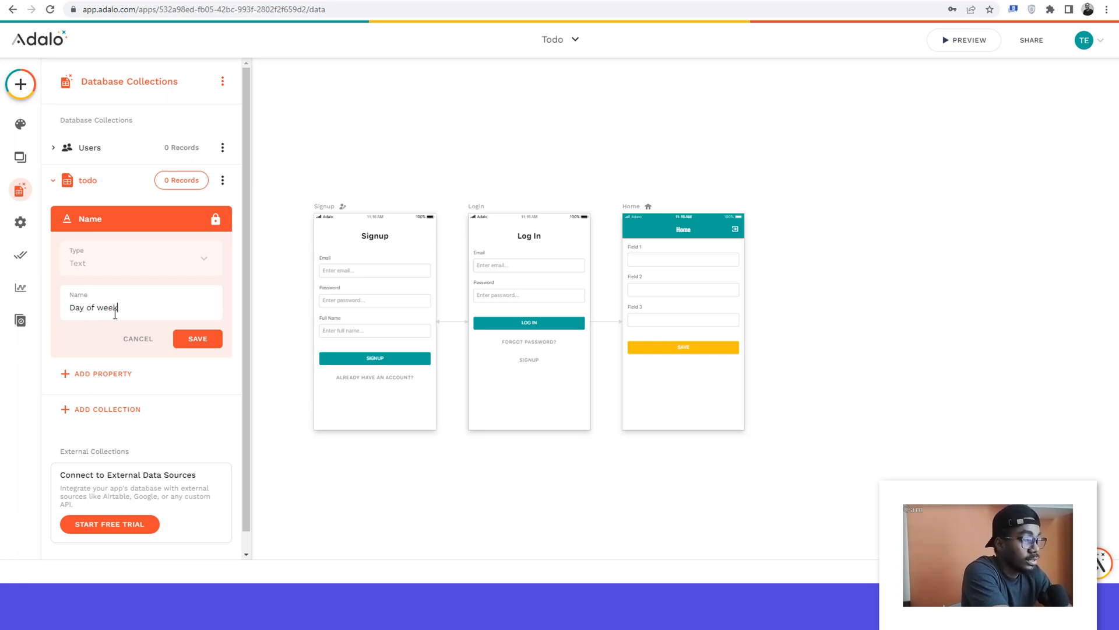
pyautogui.click(198, 340)
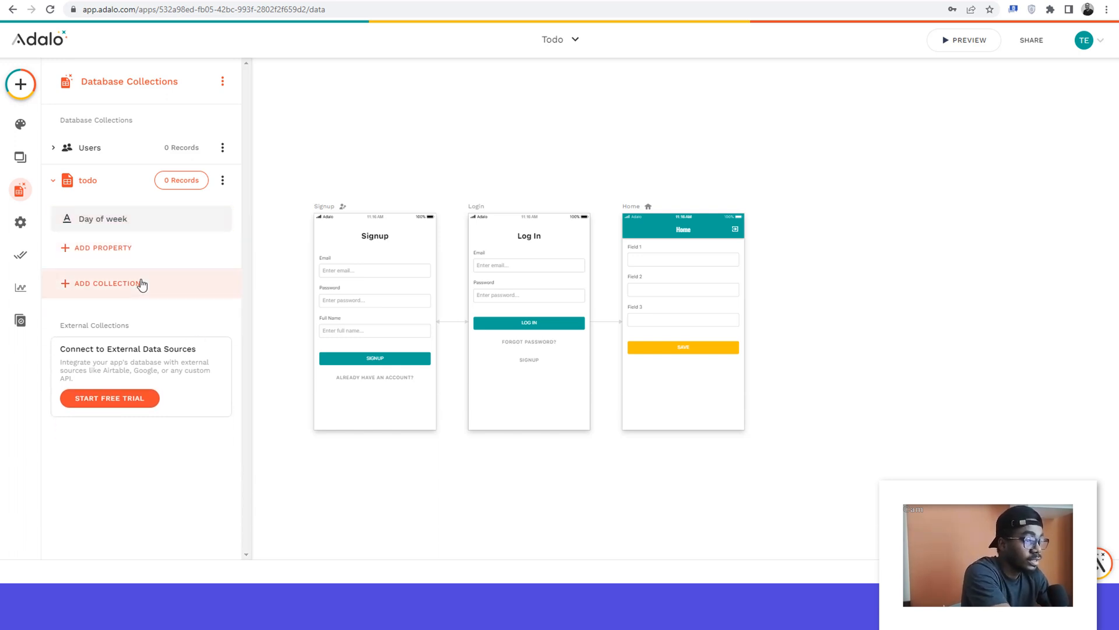
# Step: Add a text property named "Task 1" to the todo collection
pyautogui.click(97, 250)
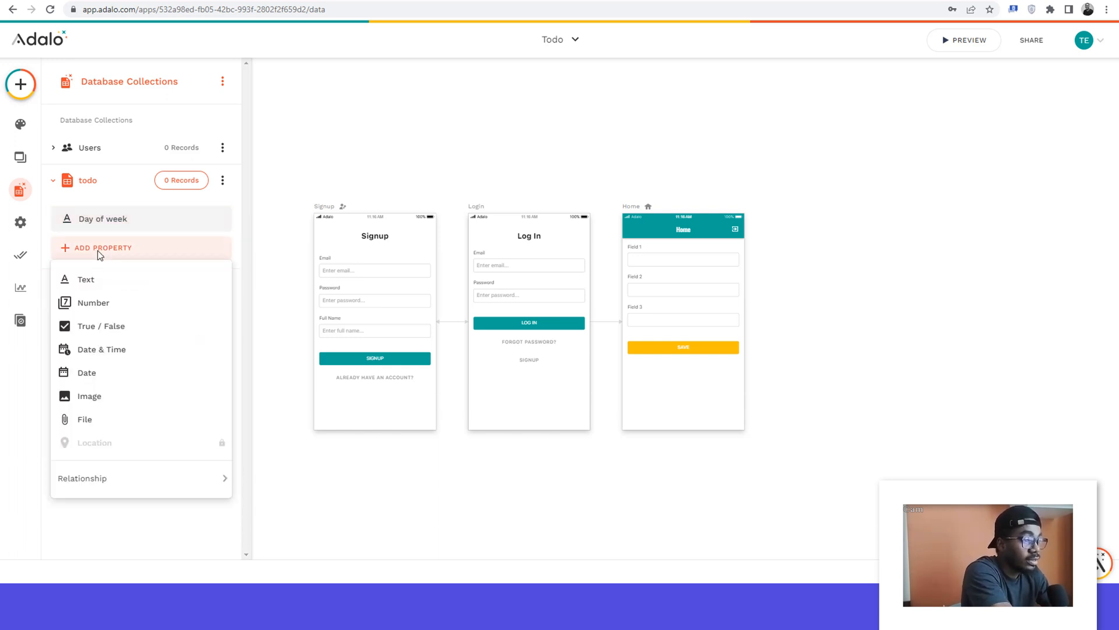
pyautogui.click(89, 281)
pyautogui.tripleClick(89, 340)
pyautogui.write('Task')
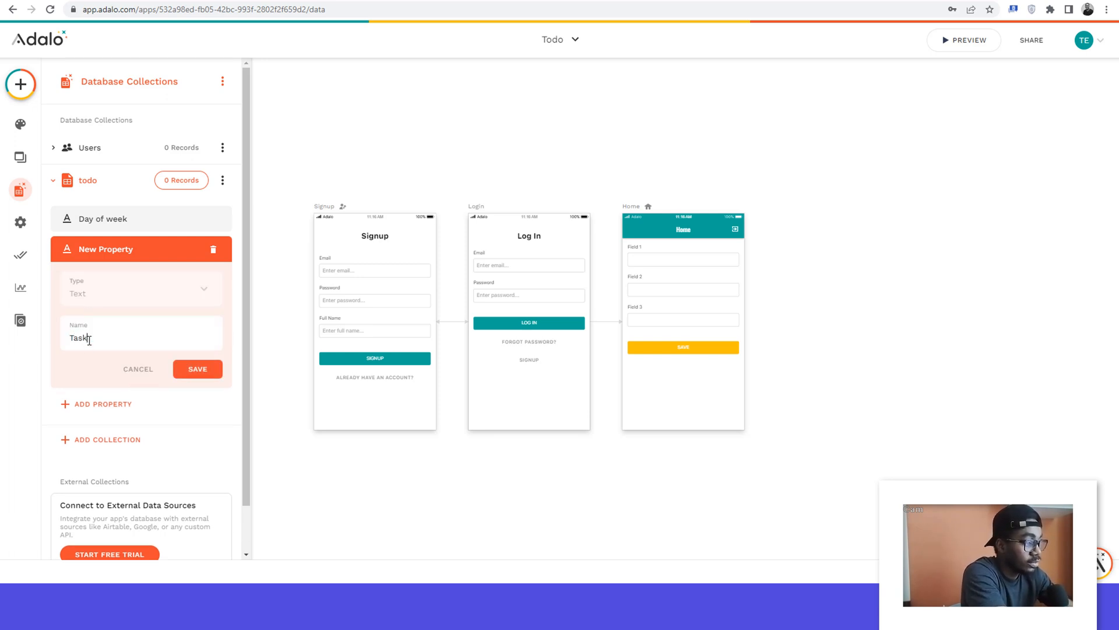
pyautogui.write(' 1')
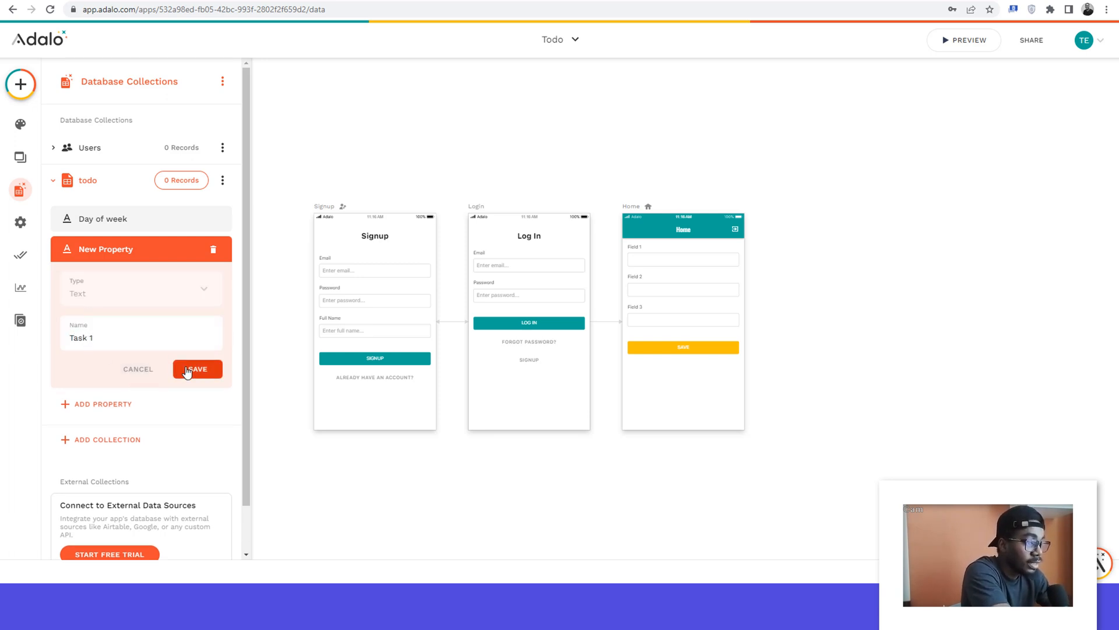
pyautogui.click(189, 370)
# Step: Add a text property named "Task 2" to the todo collection
pyautogui.click(91, 276)
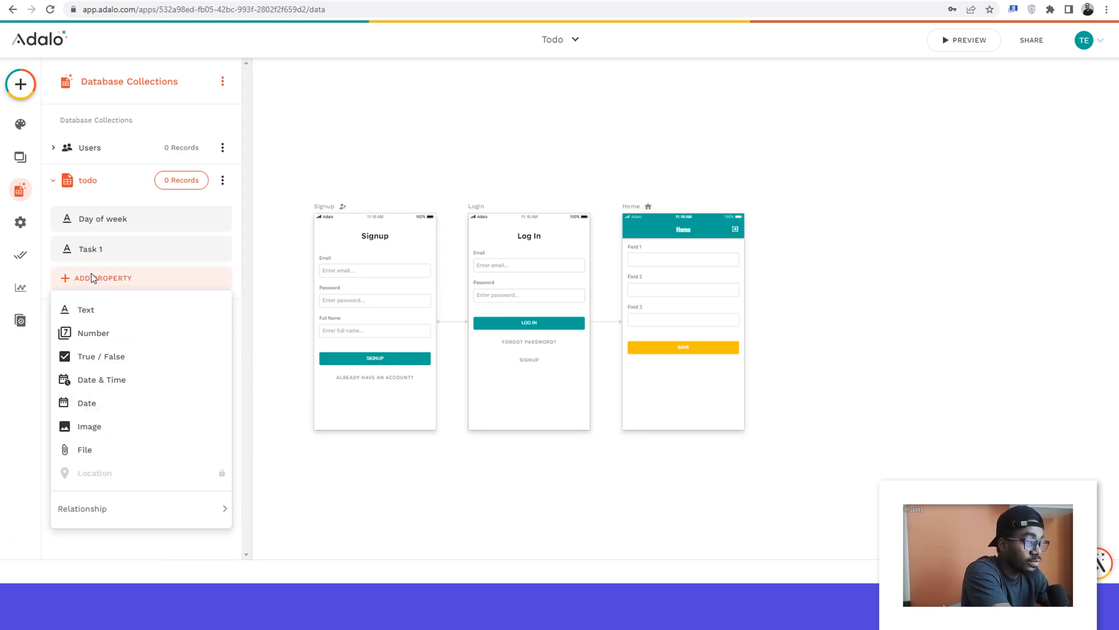
pyautogui.click(93, 322)
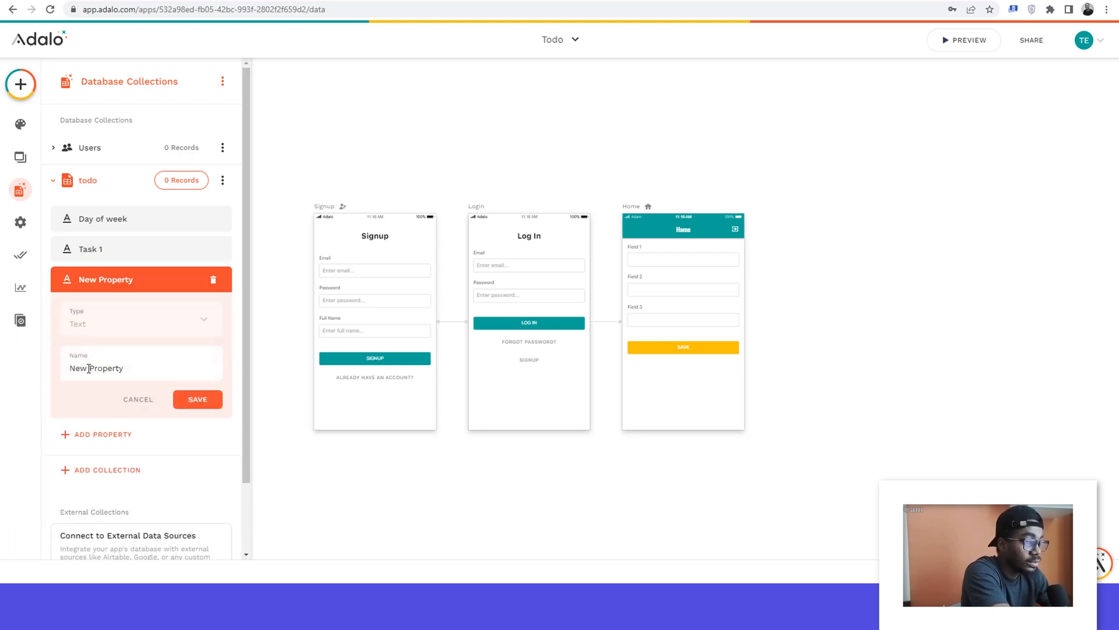
pyautogui.tripleClick(88, 368)
pyautogui.write('Task 2')
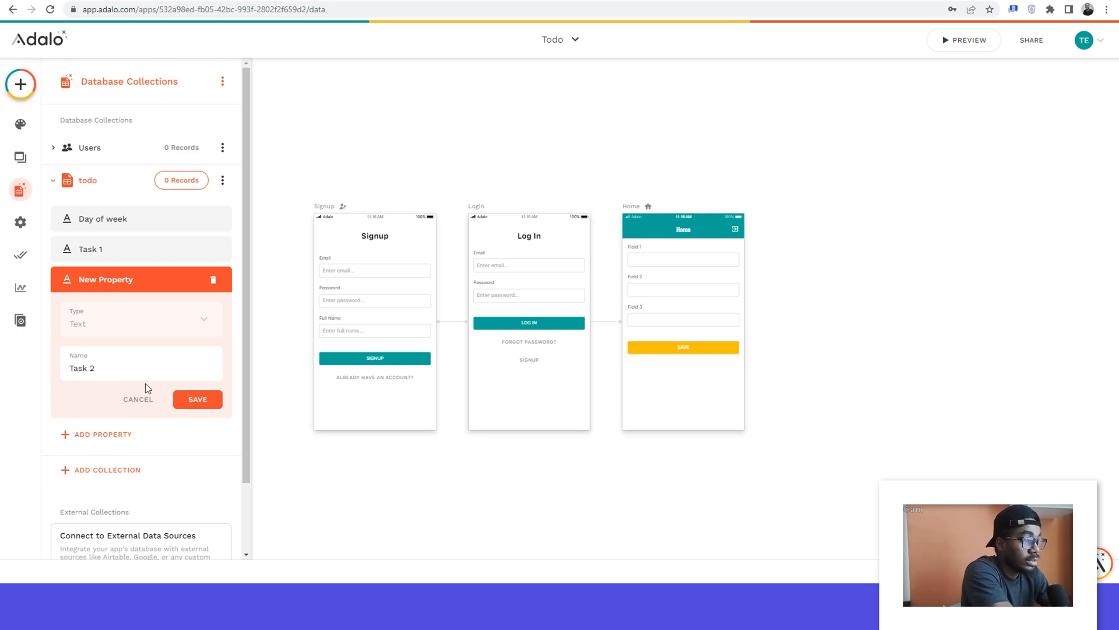
pyautogui.click(190, 400)
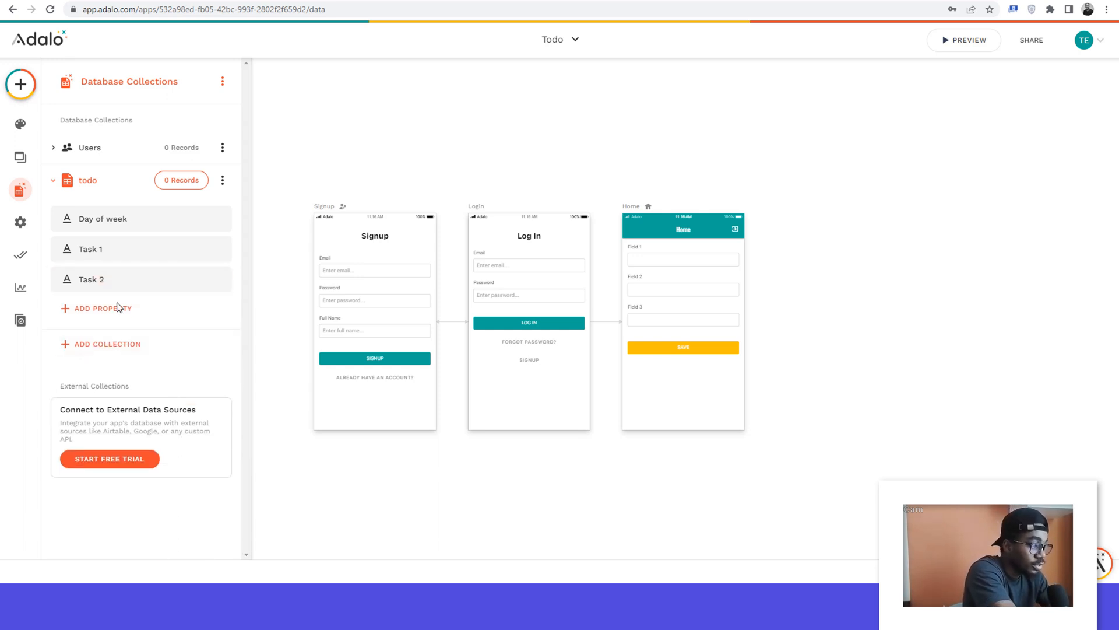
# Step: Add a text property named "Task 3" to the todo collection
pyautogui.click(86, 306)
pyautogui.click(105, 87)
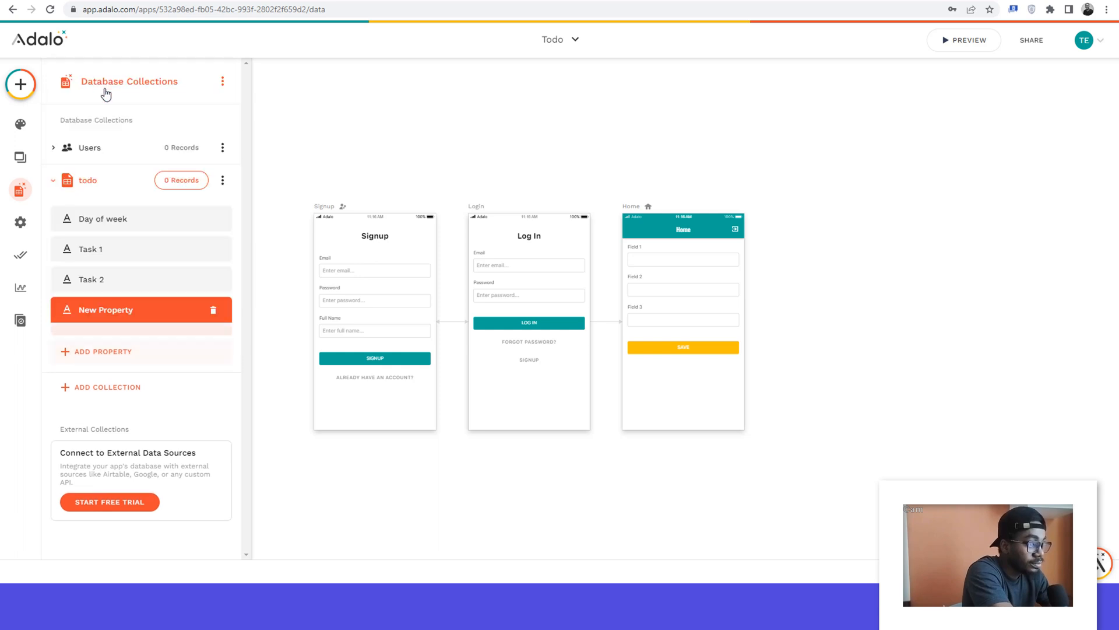
pyautogui.tripleClick(93, 392)
pyautogui.press('BackSpace')
pyautogui.write('Task 3')
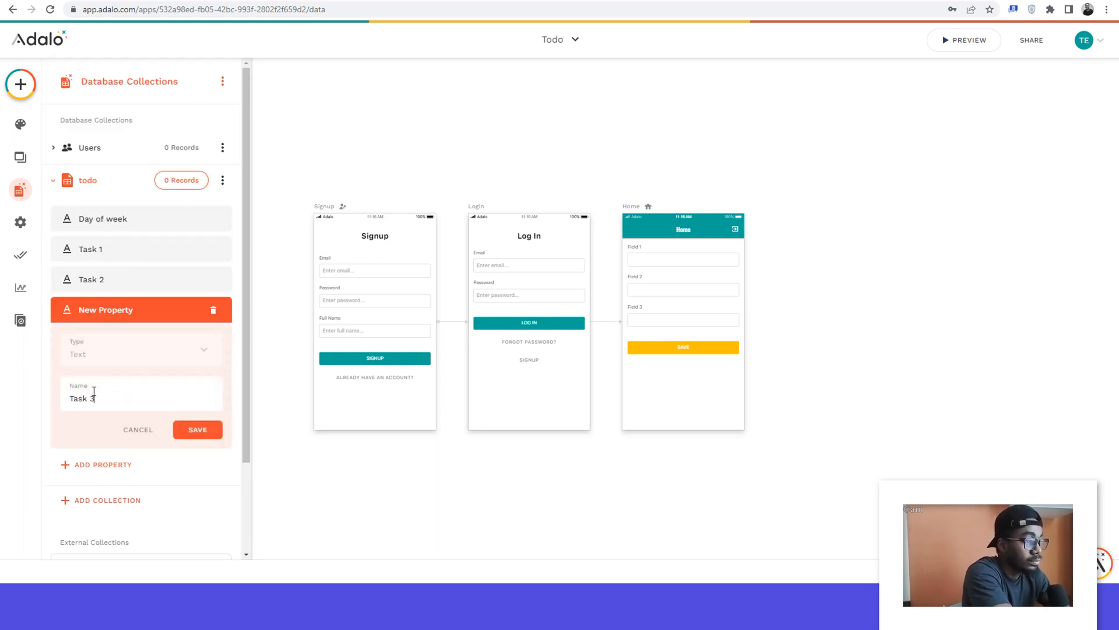
pyautogui.click(204, 430)
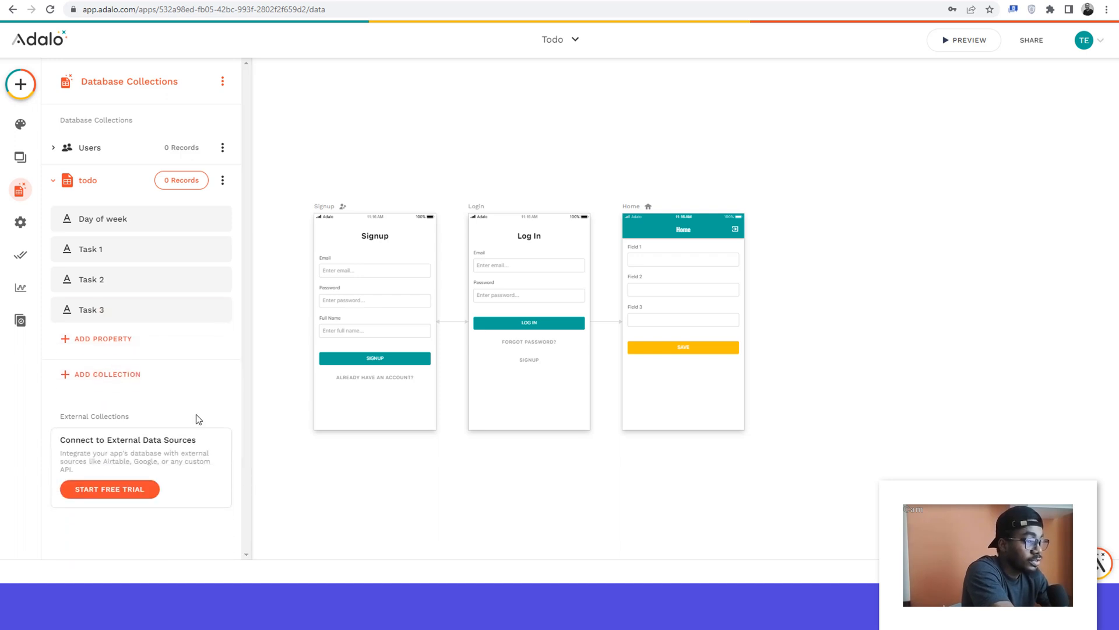
# Step: Add an image property named "My Reward" to the todo collection
pyautogui.click(87, 339)
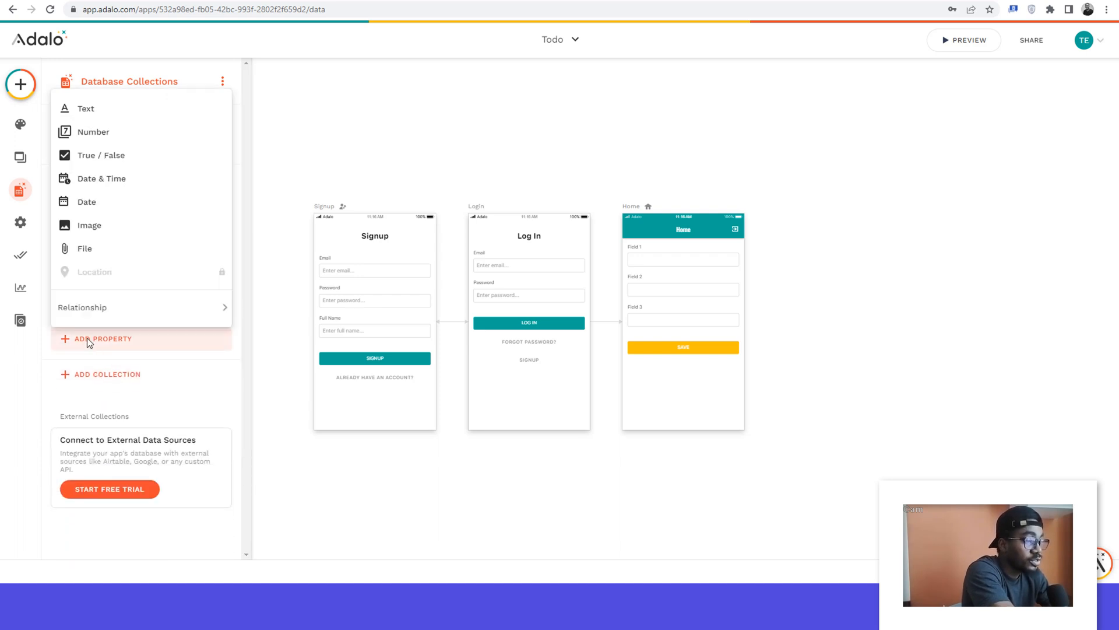
pyautogui.click(85, 228)
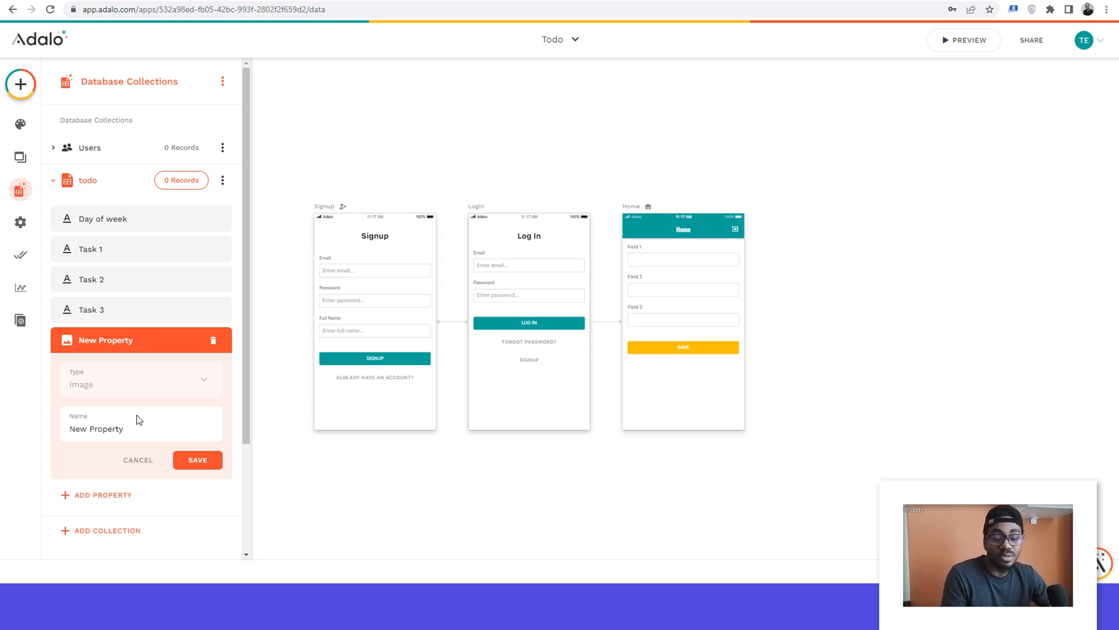
pyautogui.tripleClick(94, 429)
pyautogui.write('My Reward')
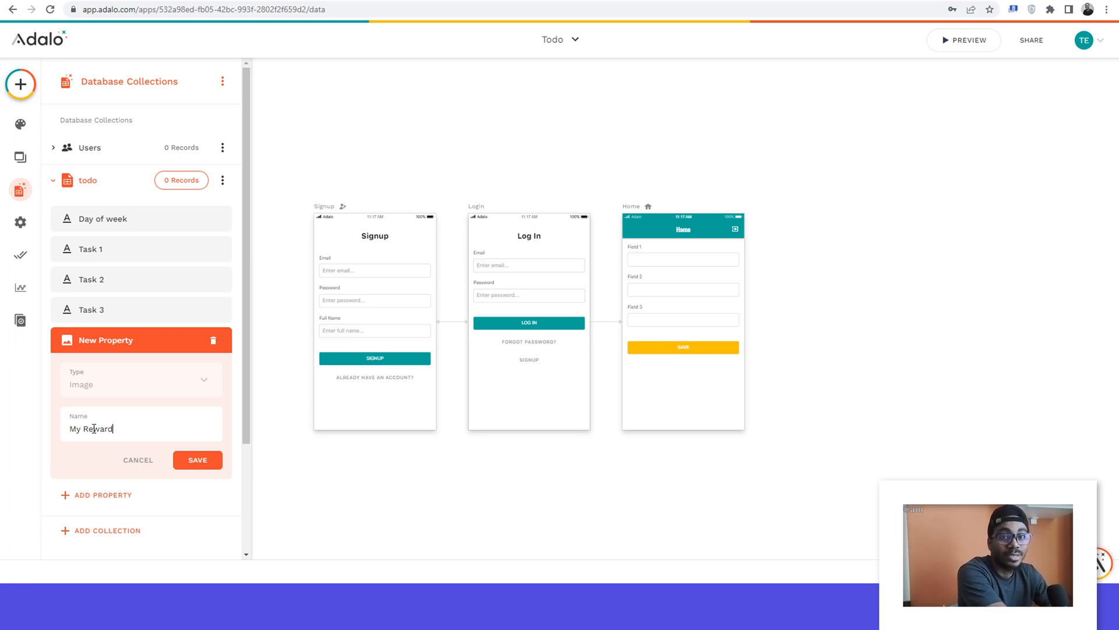
pyautogui.click(198, 460)
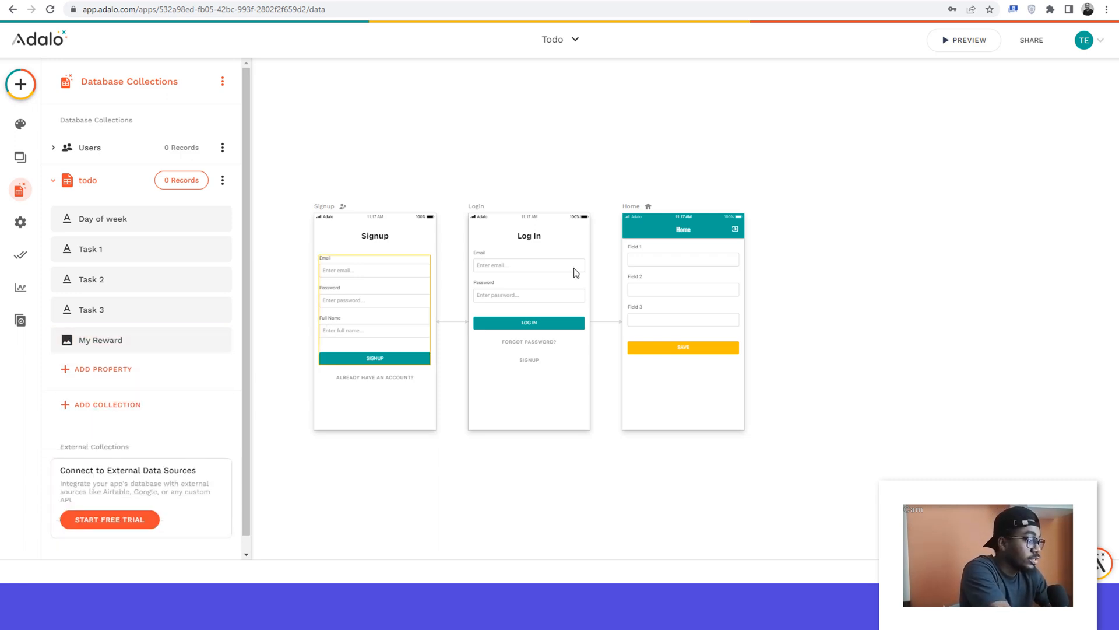
# Step: Connect the Home screen's form to the todo data collection and check its generated fields
pyautogui.click(671, 275)
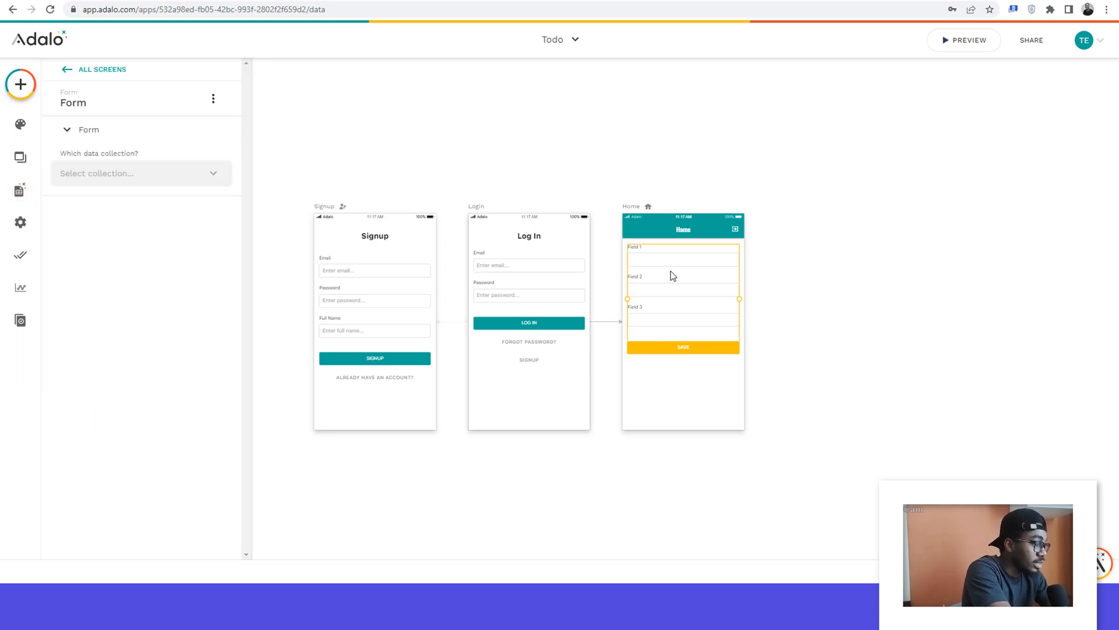
pyautogui.click(184, 179)
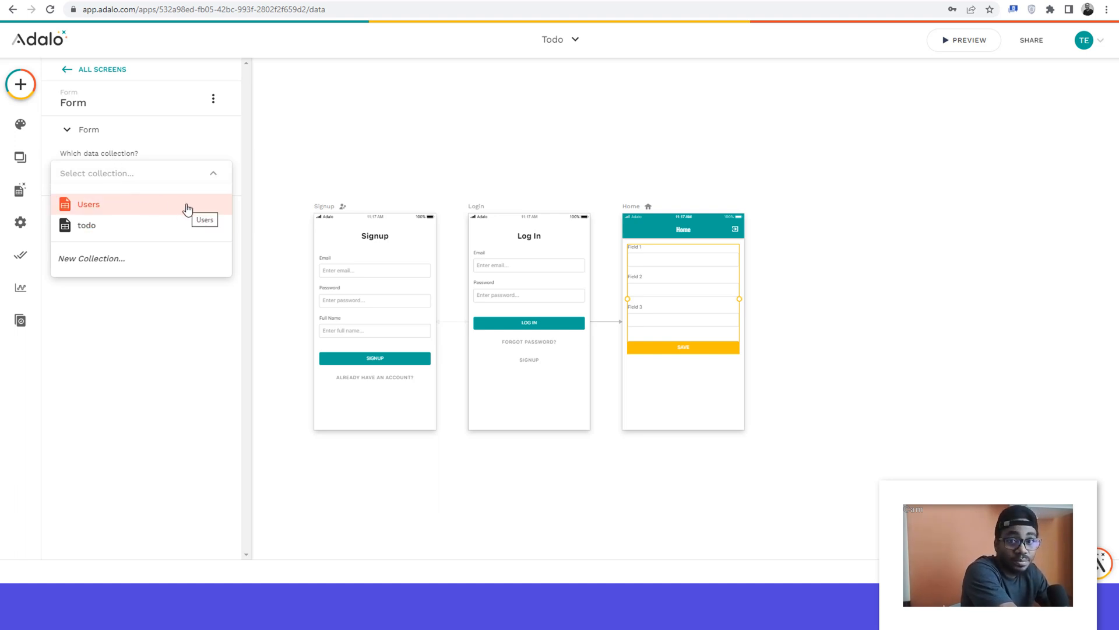
pyautogui.click(81, 230)
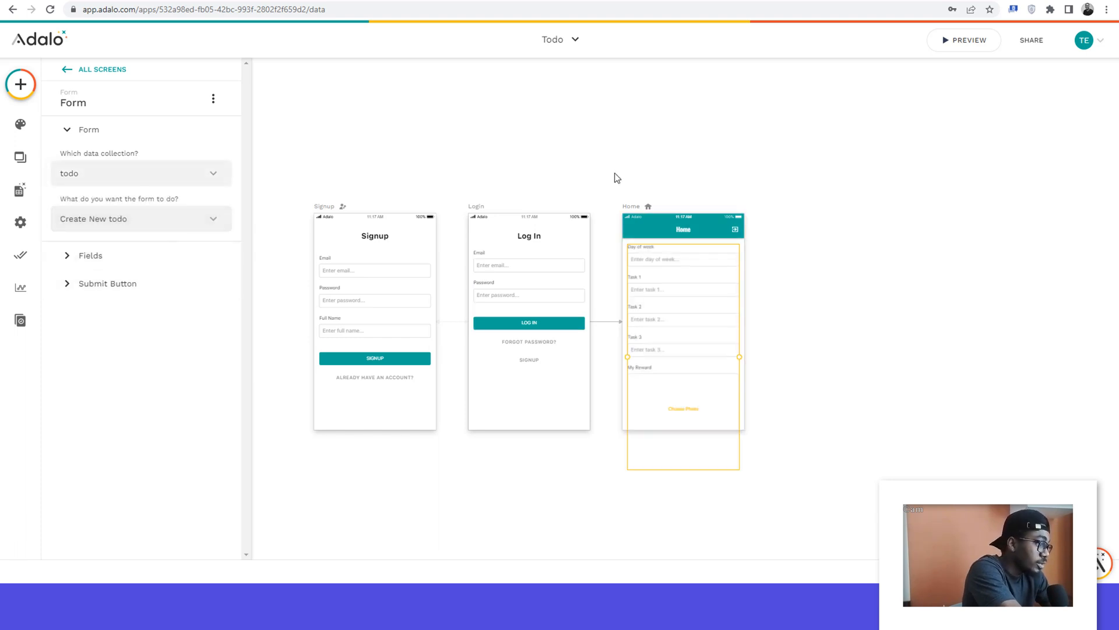
pyautogui.scroll(3, 614, 174)
pyautogui.scroll(4, 616, 177)
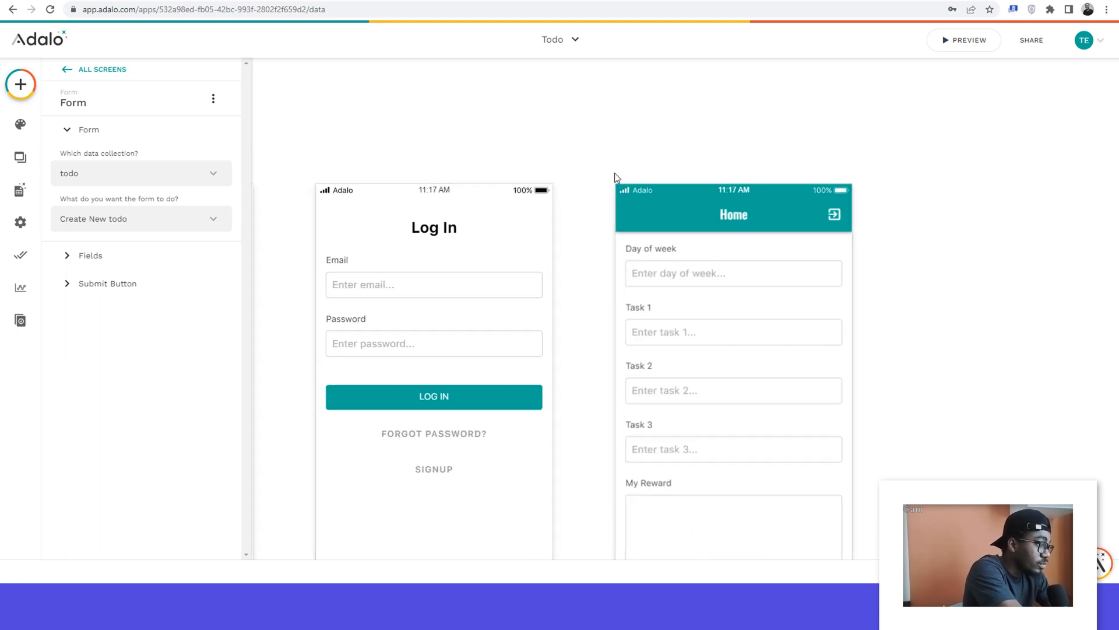
pyautogui.scroll(-5, 616, 177)
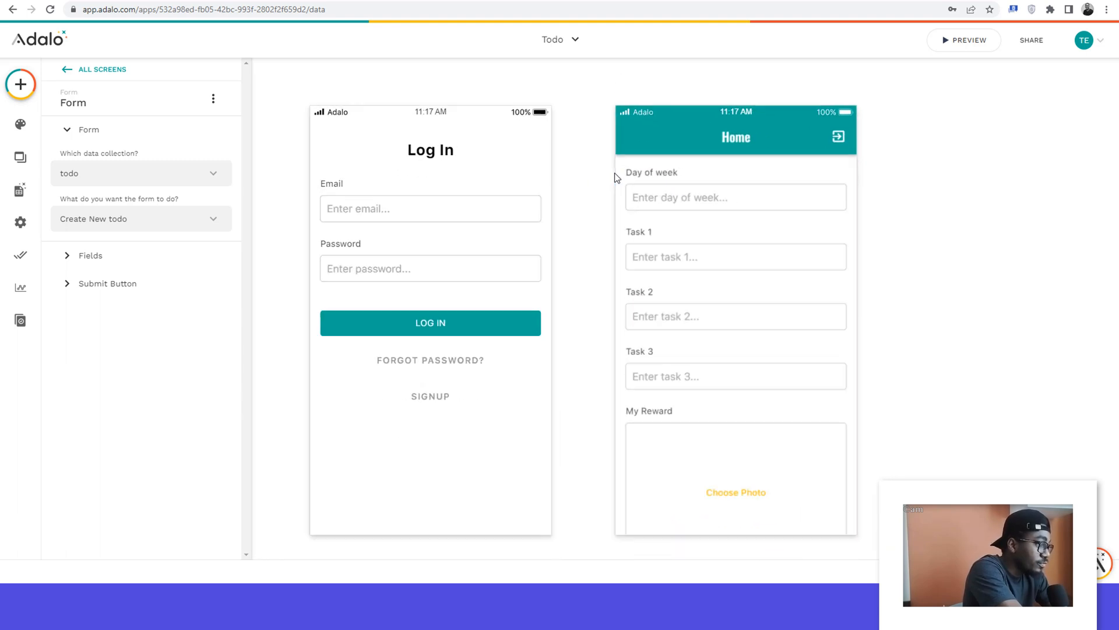
pyautogui.scroll(-3, 616, 177)
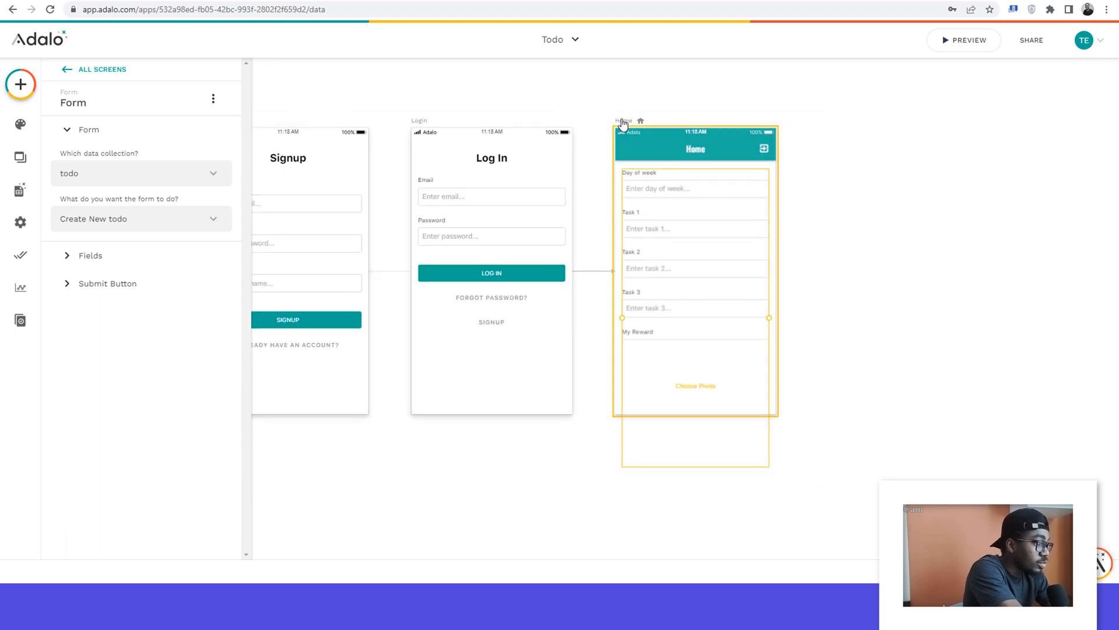
# Step: Extend the Home screen's height downward until the whole form, including the Create Todo button, fits inside it
pyautogui.click(623, 122)
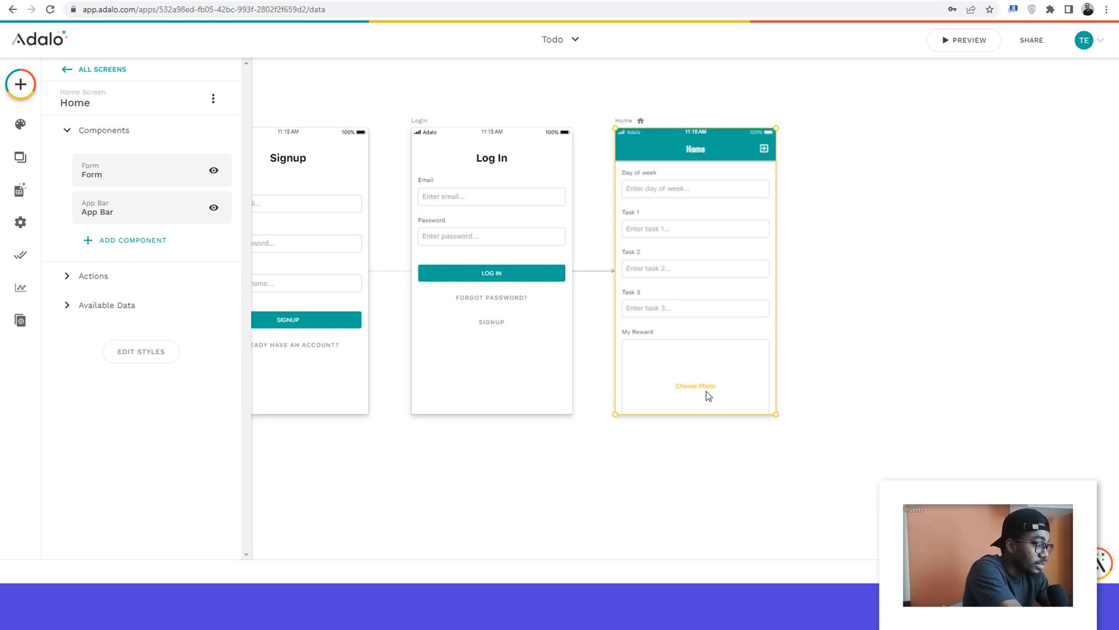
pyautogui.moveTo(693, 414); pyautogui.dragTo(707, 490)
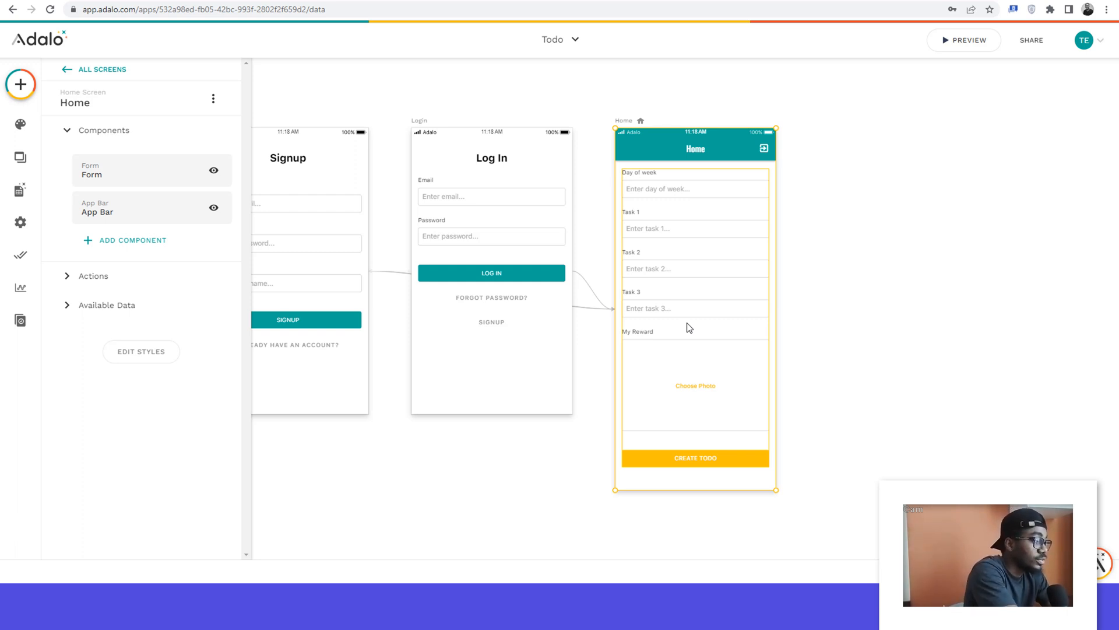
pyautogui.click(823, 277)
pyautogui.click(663, 256)
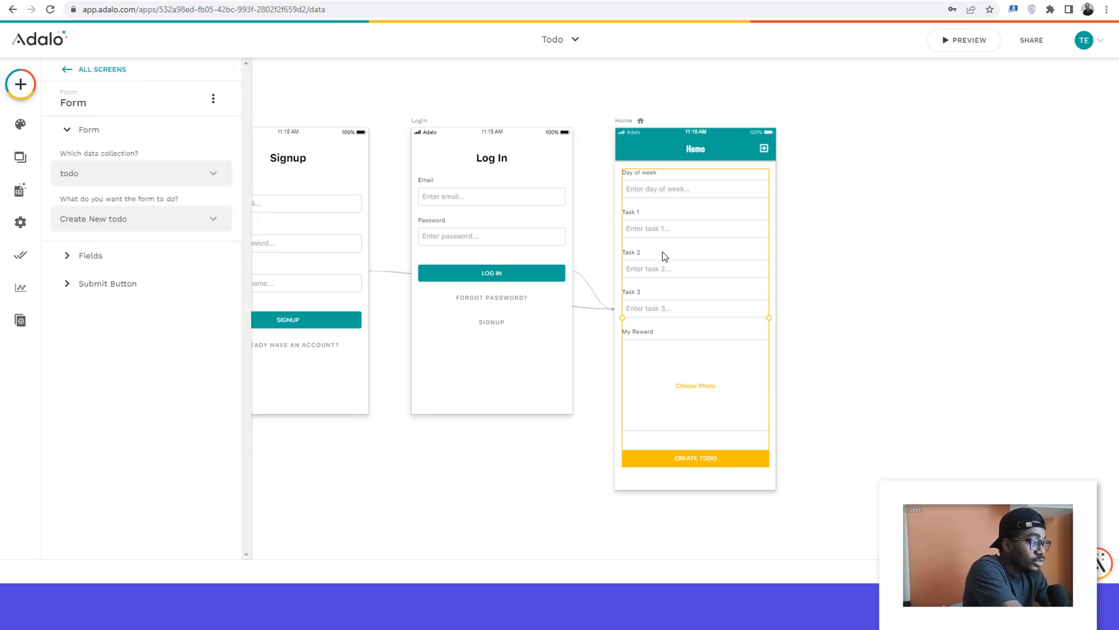
# Step: Add a new screen from the App Bar template and name it "Todo List Details"
pyautogui.hscroll(2, 665, 257)
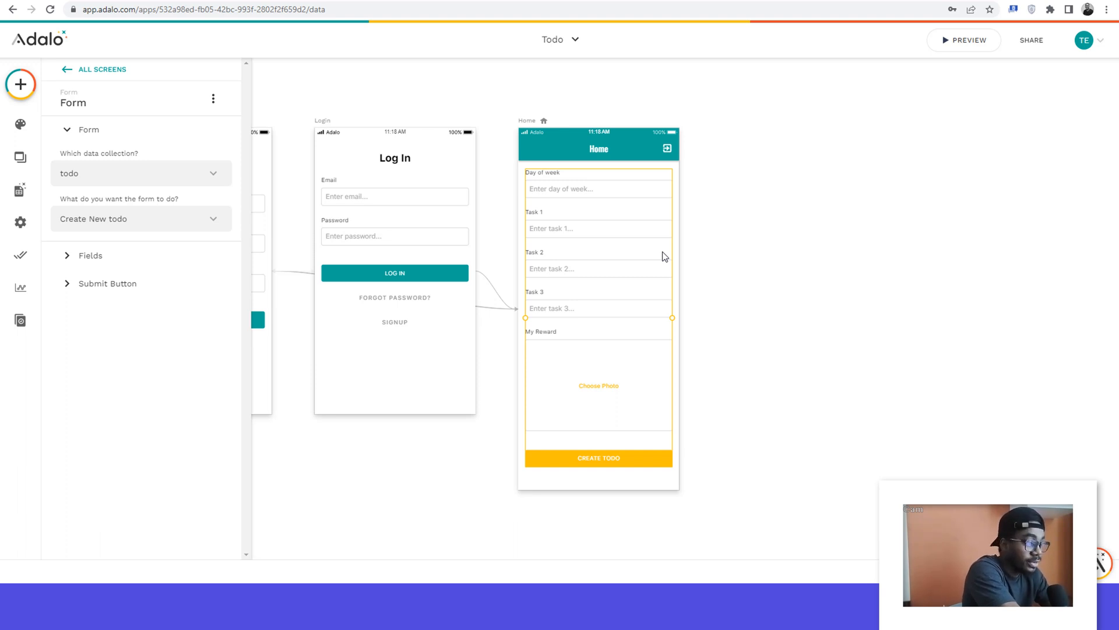
pyautogui.click(20, 87)
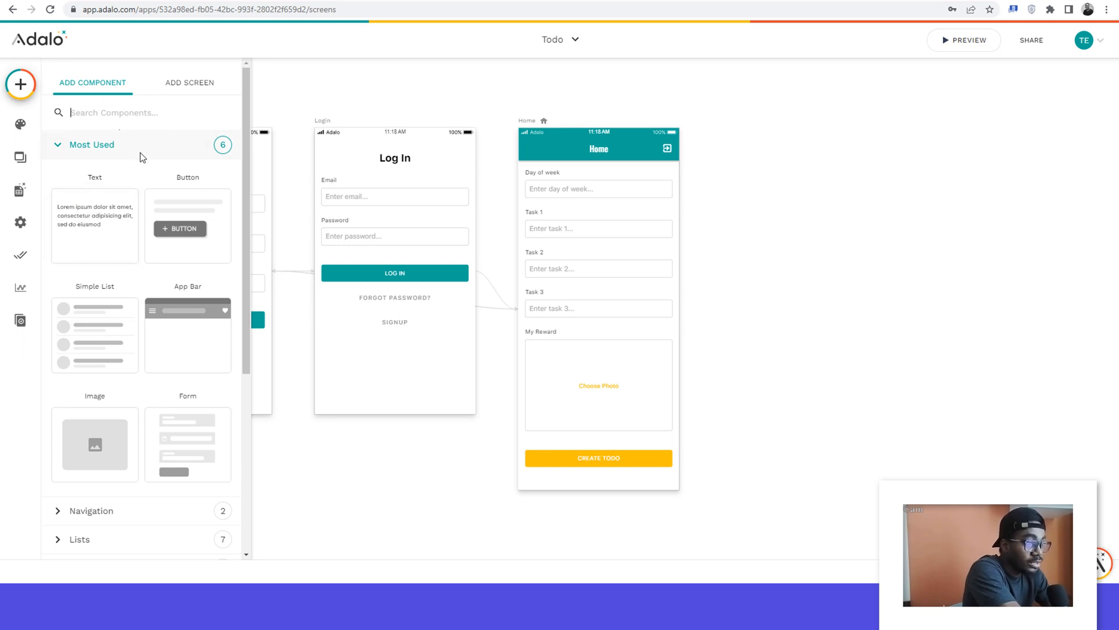
pyautogui.click(195, 85)
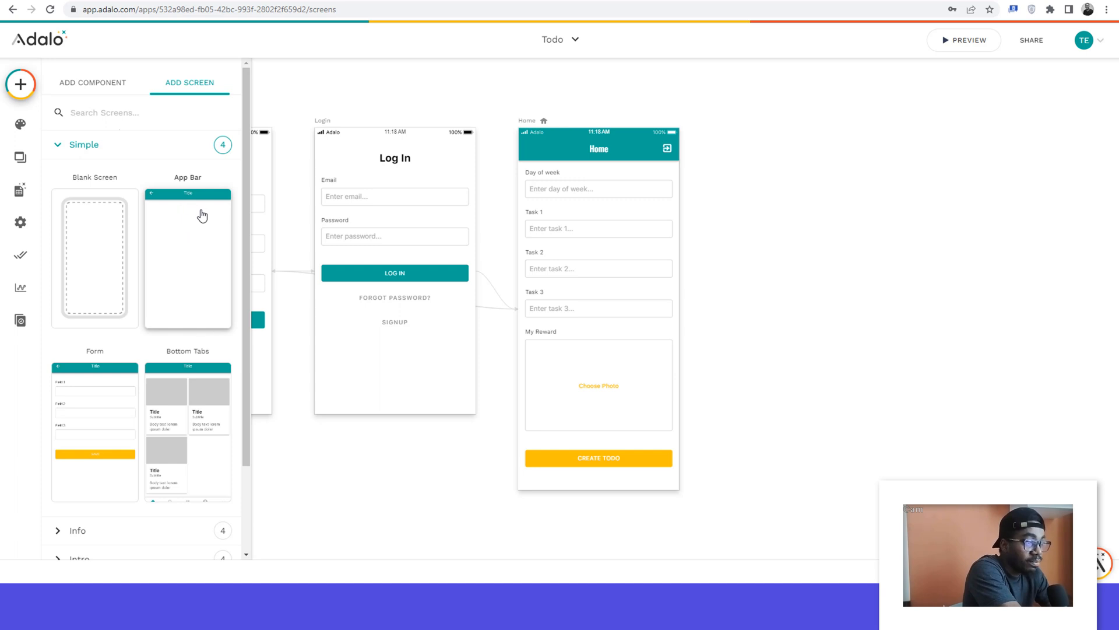
pyautogui.click(182, 250)
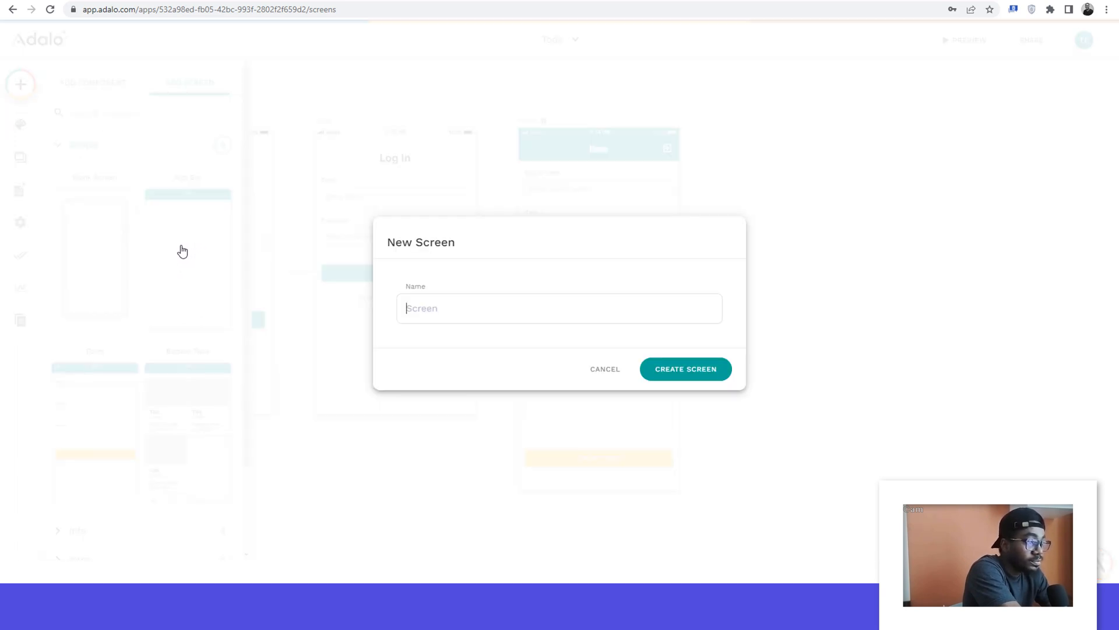
pyautogui.write('TodoList Details')
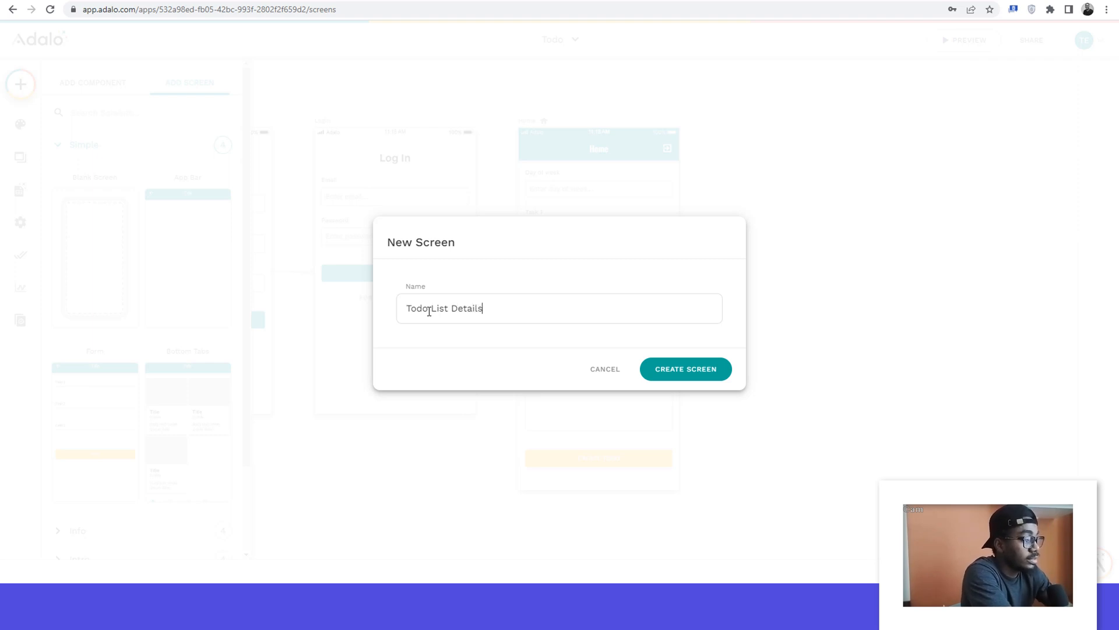
pyautogui.click(676, 375)
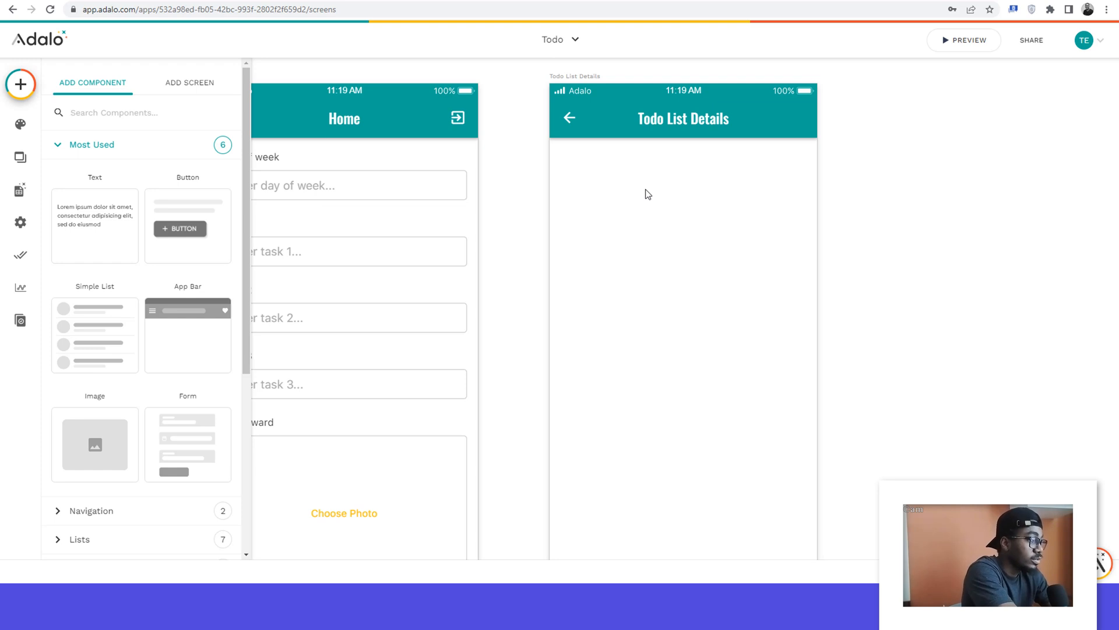
# Step: Place a Custom List component on the Todo List Details screen, directly beneath its app bar
pyautogui.scroll(-2, 647, 194)
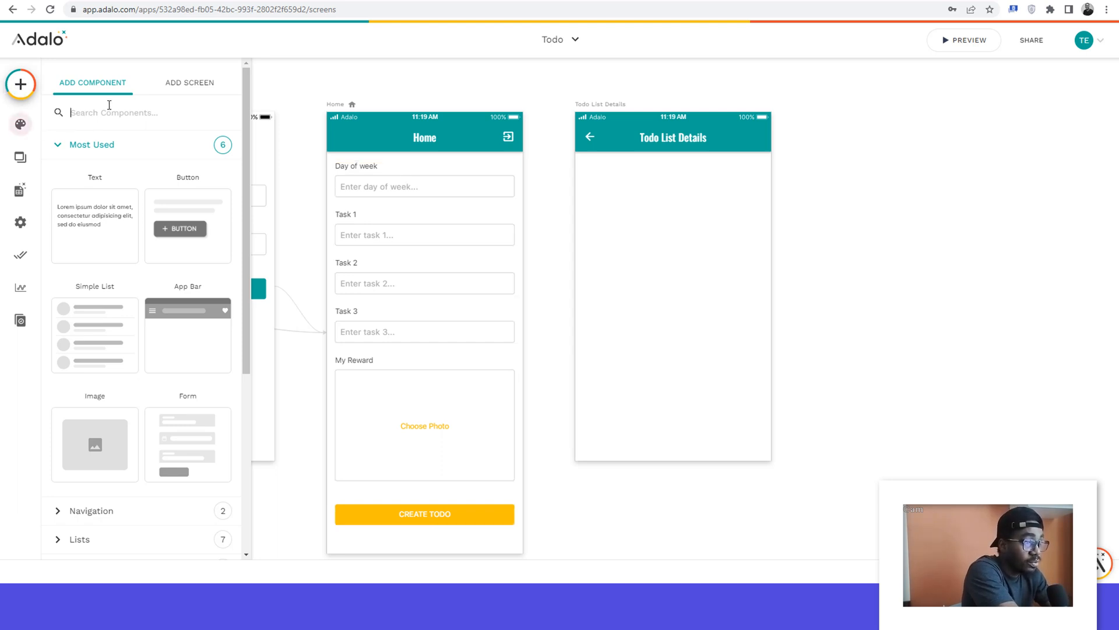
pyautogui.scroll(-4, 106, 175)
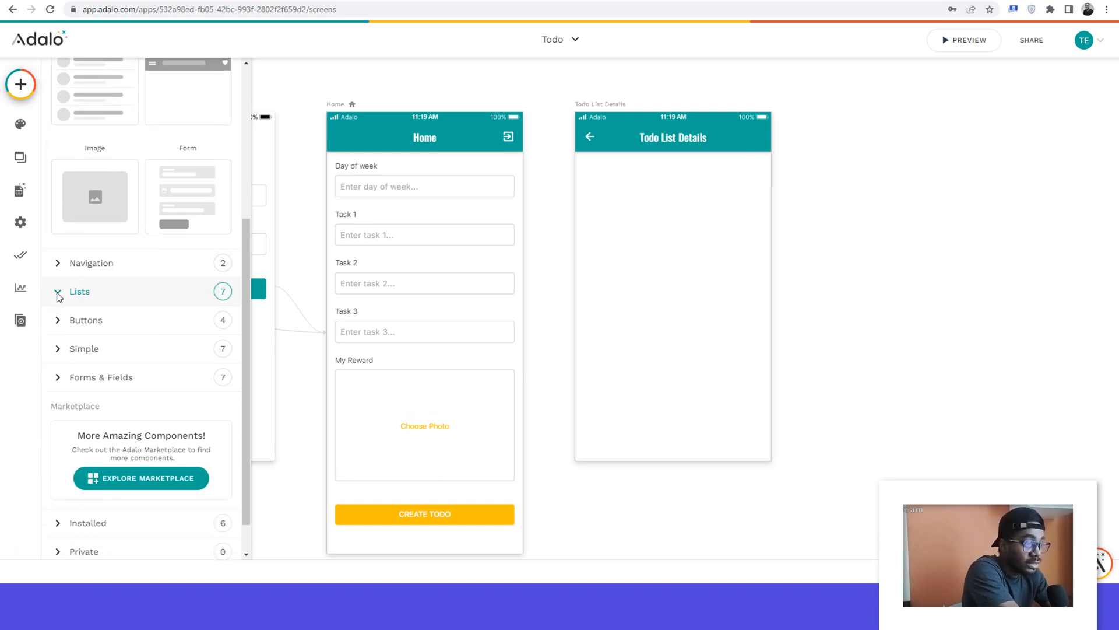
pyautogui.click(58, 293)
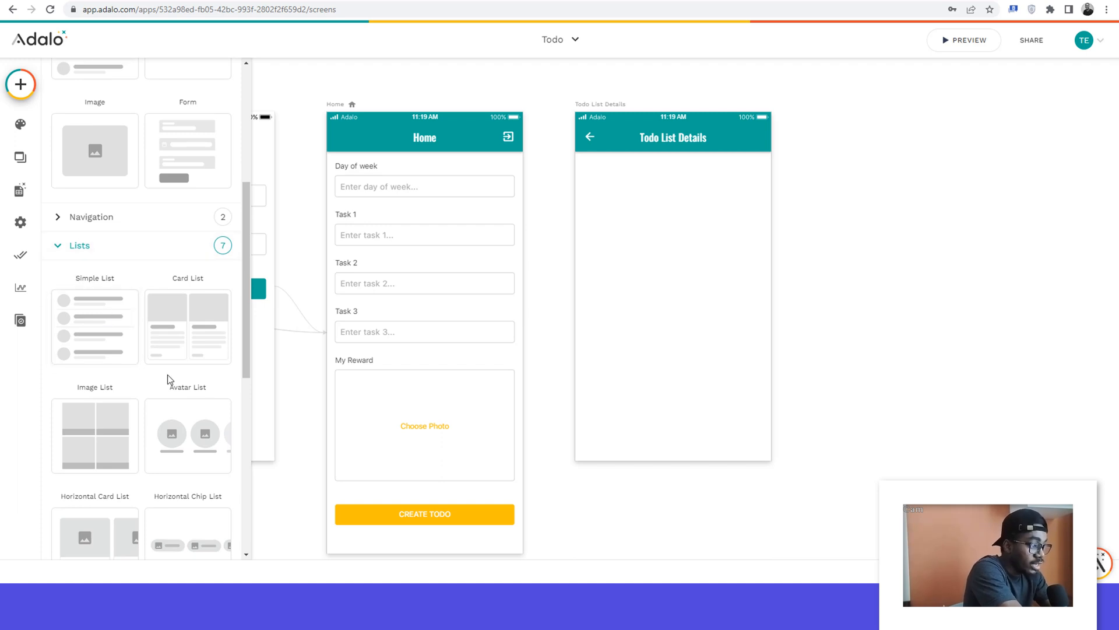
pyautogui.scroll(-2, 169, 378)
pyautogui.scroll(-2, 169, 379)
pyautogui.scroll(1, 169, 379)
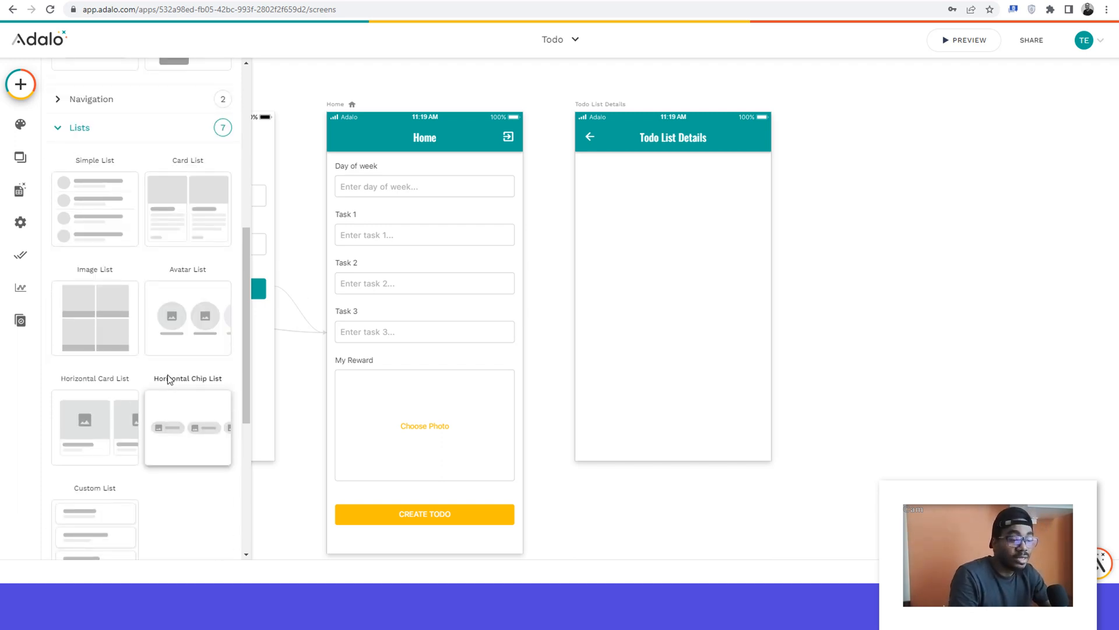
pyautogui.scroll(-3, 169, 380)
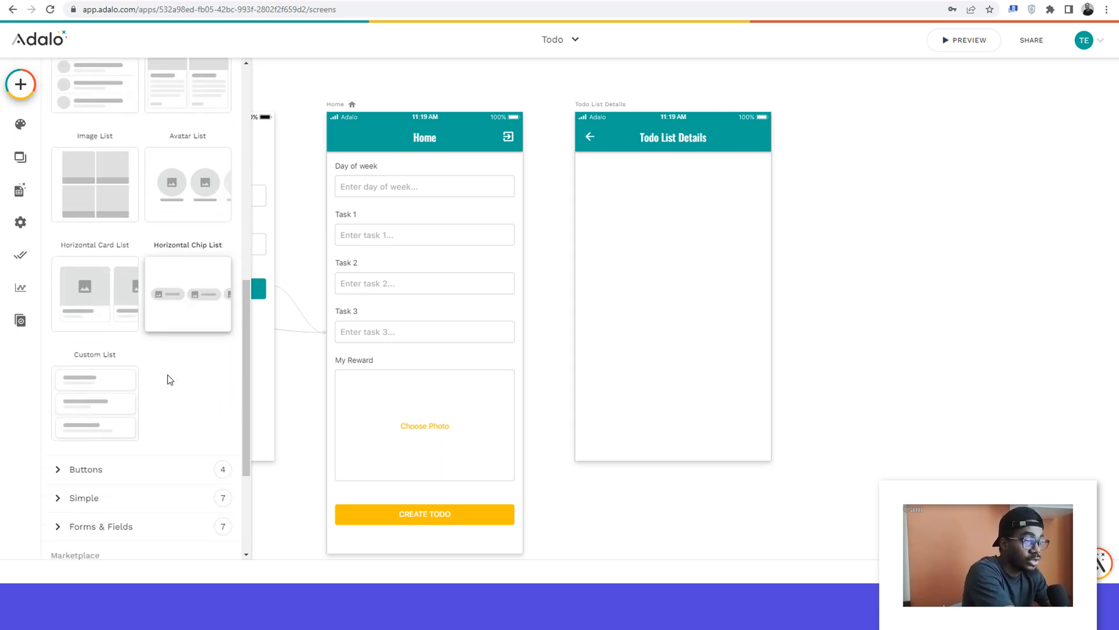
pyautogui.click(94, 396)
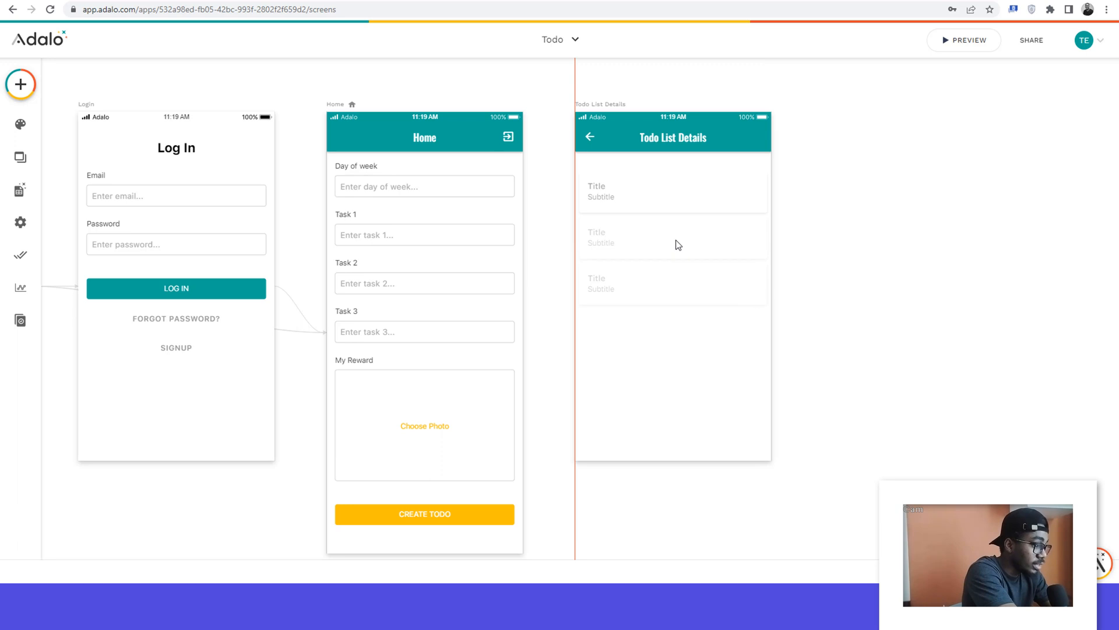
pyautogui.click(678, 239)
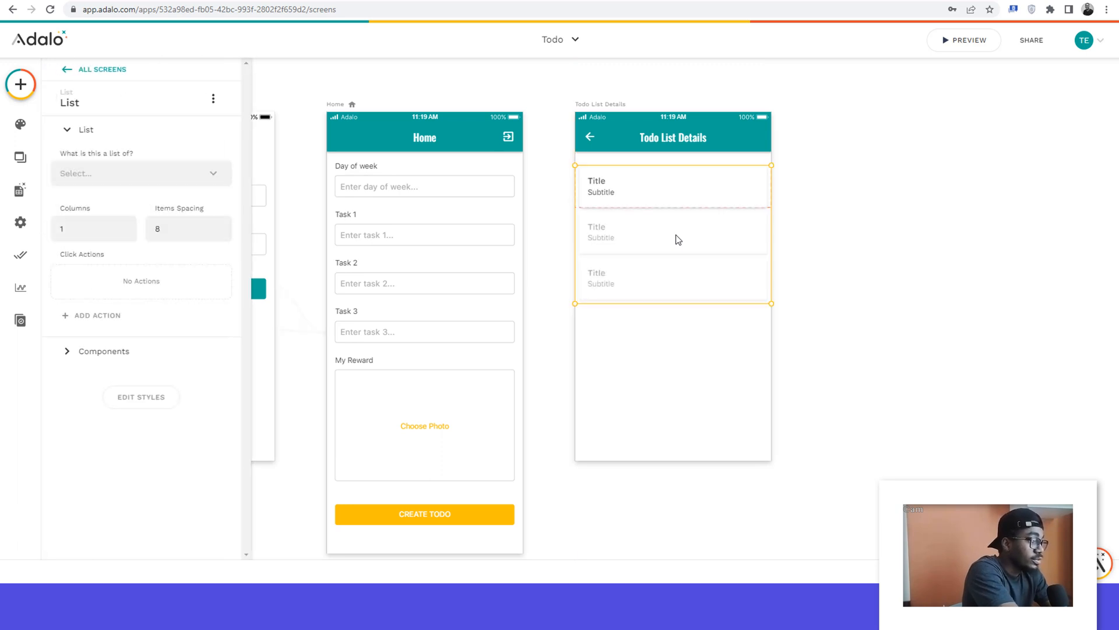
pyautogui.moveTo(678, 239); pyautogui.dragTo(678, 228)
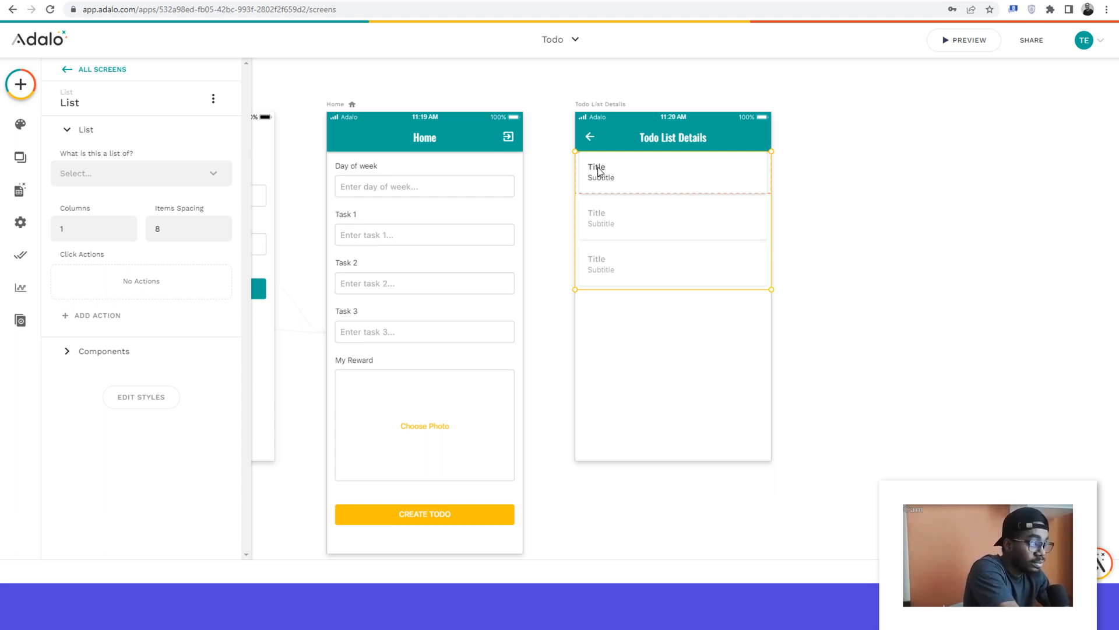
# Step: Shift the list item's title and subtitle to the right and narrow both to stay within the card
pyautogui.click(599, 172)
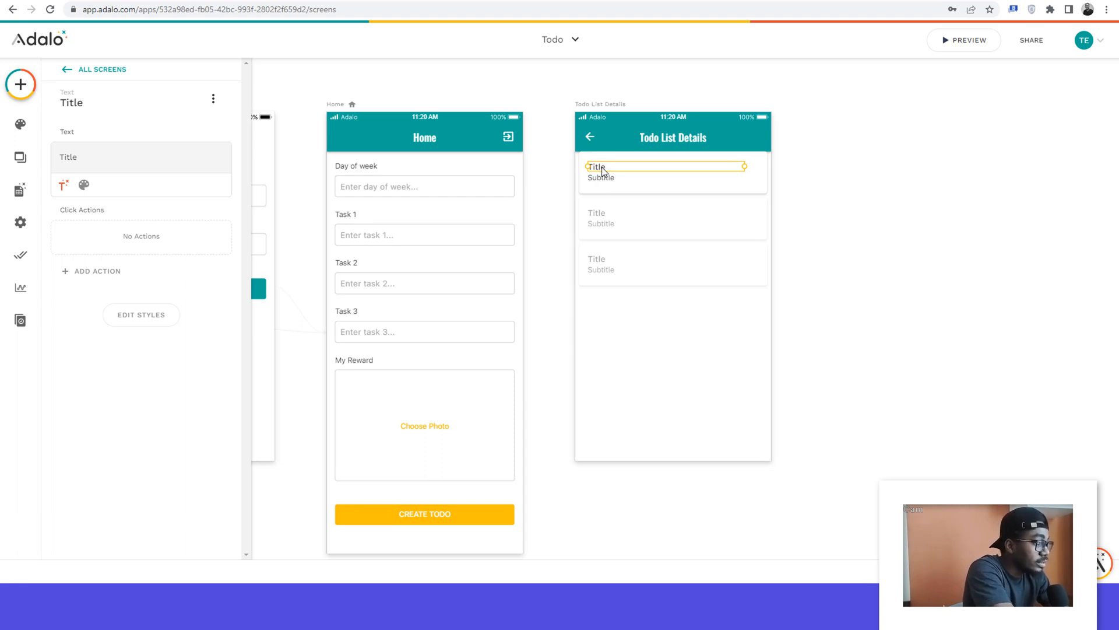
pyautogui.moveTo(745, 166); pyautogui.dragTo(727, 166)
pyautogui.moveTo(603, 170); pyautogui.dragTo(644, 169)
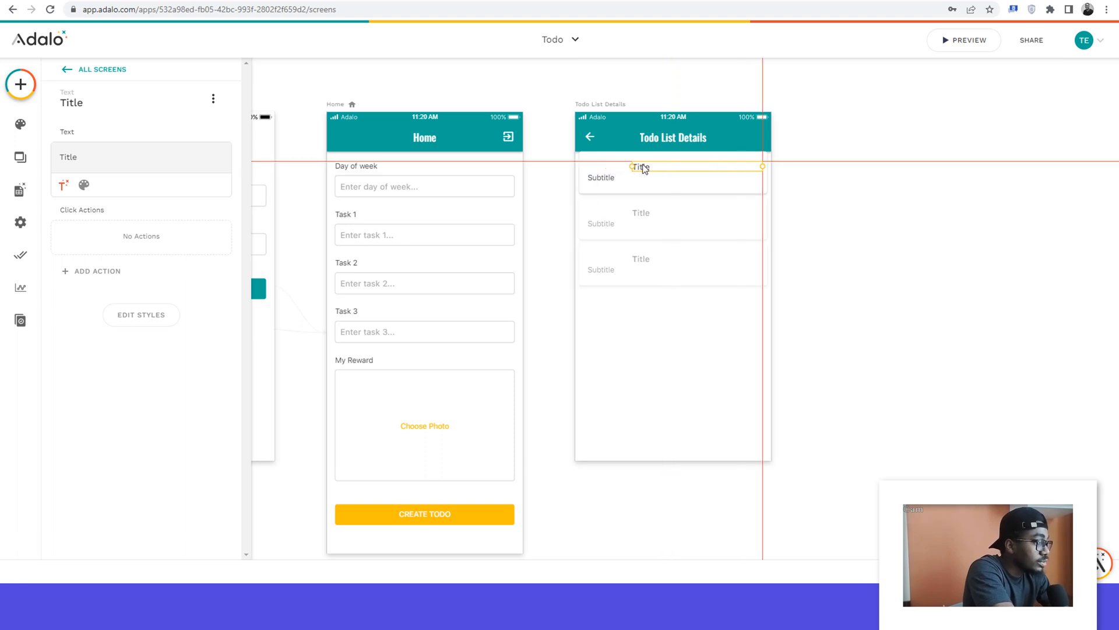
pyautogui.click(600, 176)
pyautogui.moveTo(603, 181); pyautogui.dragTo(644, 183)
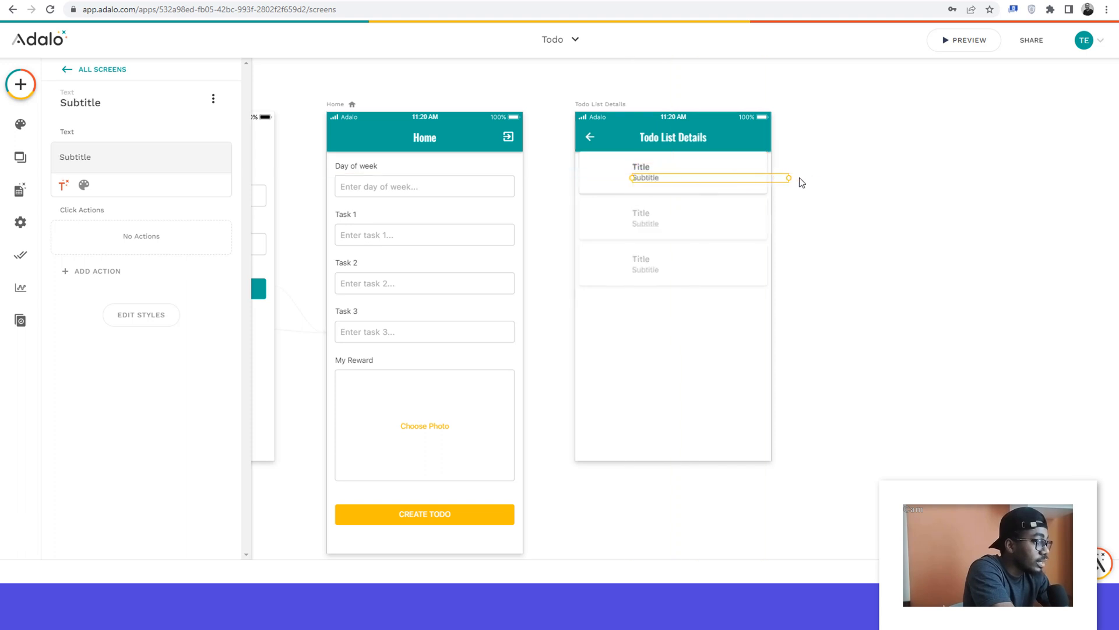
pyautogui.moveTo(789, 177); pyautogui.dragTo(761, 182)
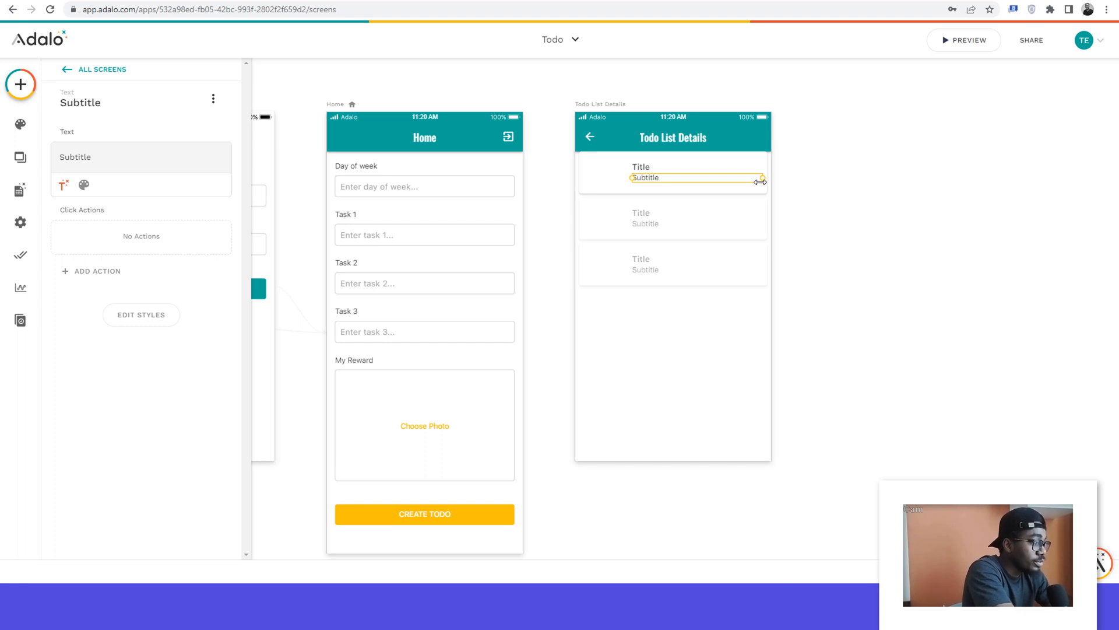
# Step: Make the list item's card rectangle taller and move the title and subtitle further right, trimming their widths to the card's edge
pyautogui.click(600, 170)
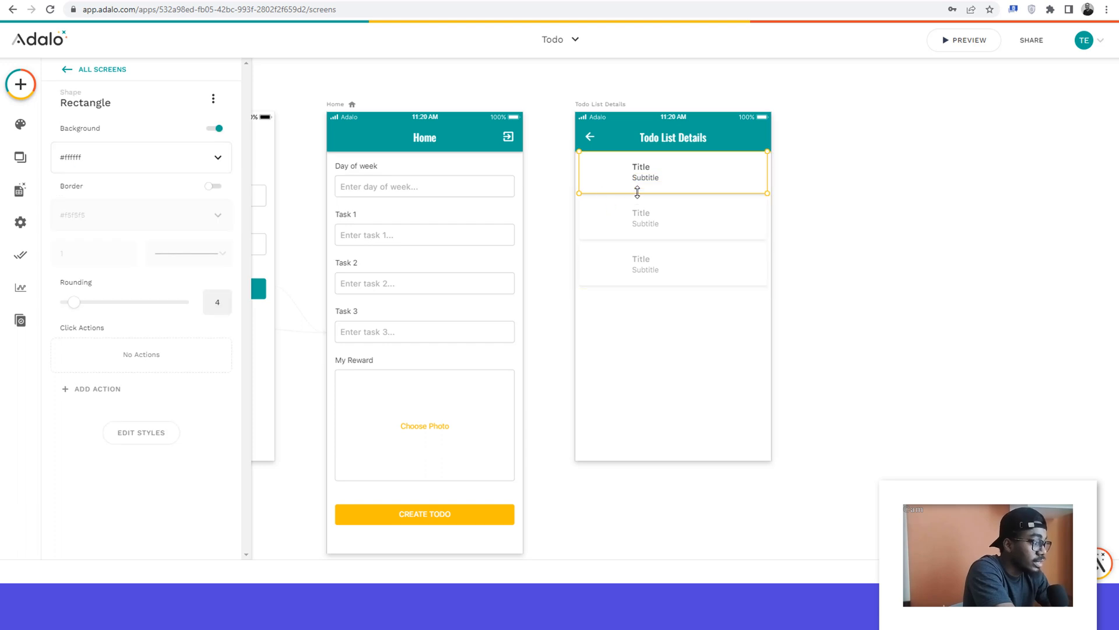
pyautogui.moveTo(637, 192); pyautogui.dragTo(643, 220)
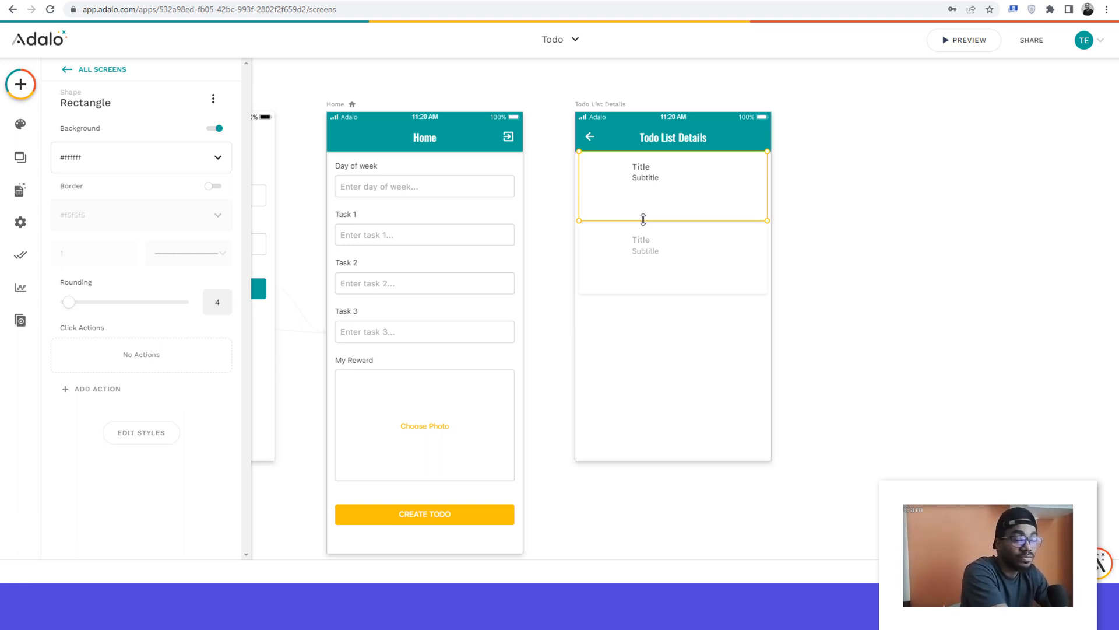
pyautogui.click(643, 170)
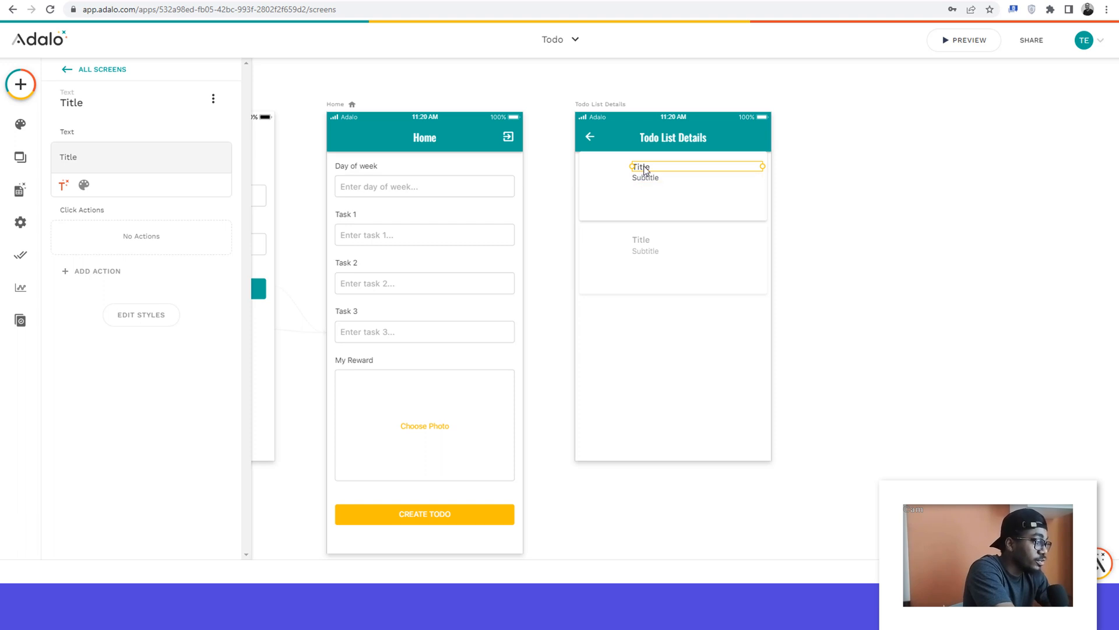
pyautogui.moveTo(644, 166); pyautogui.dragTo(671, 174)
pyautogui.click(646, 179)
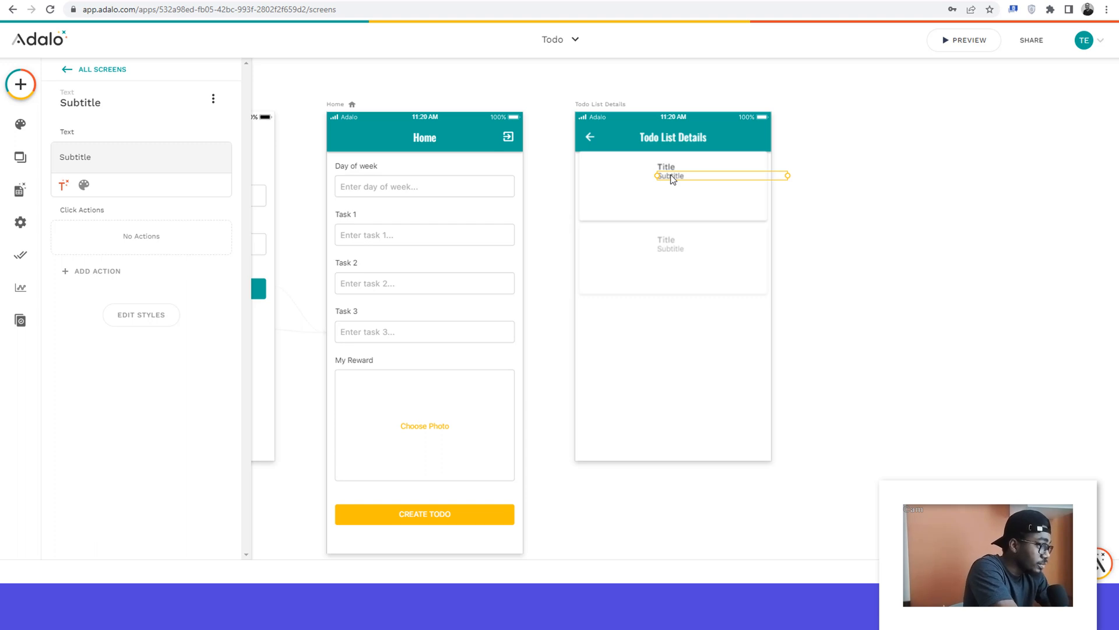
pyautogui.click(678, 165)
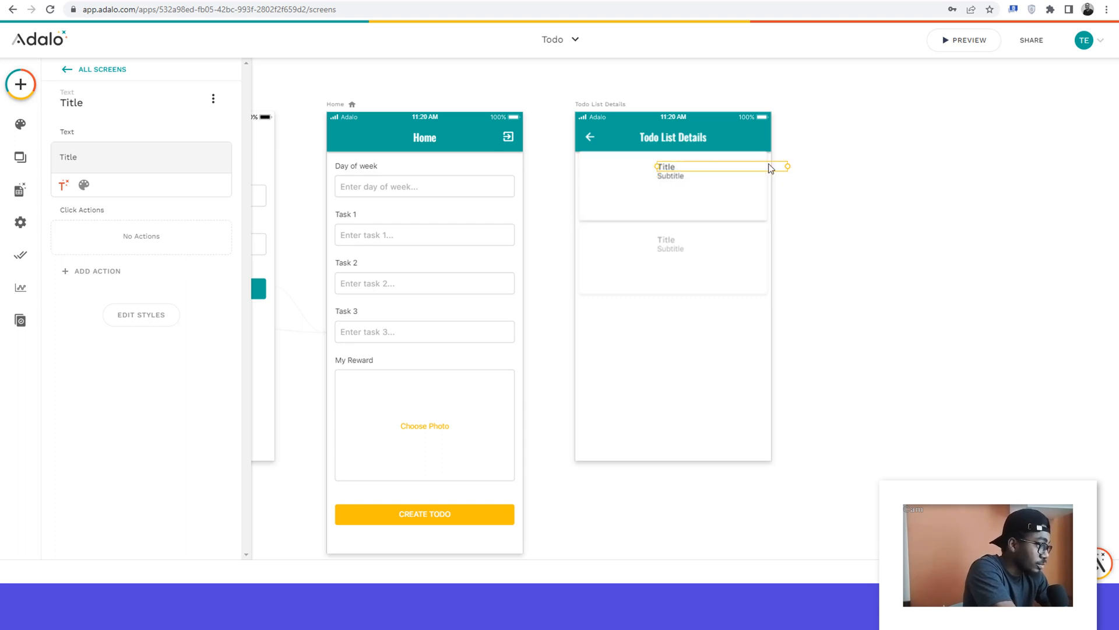
pyautogui.moveTo(790, 166); pyautogui.dragTo(763, 175)
pyautogui.click(696, 177)
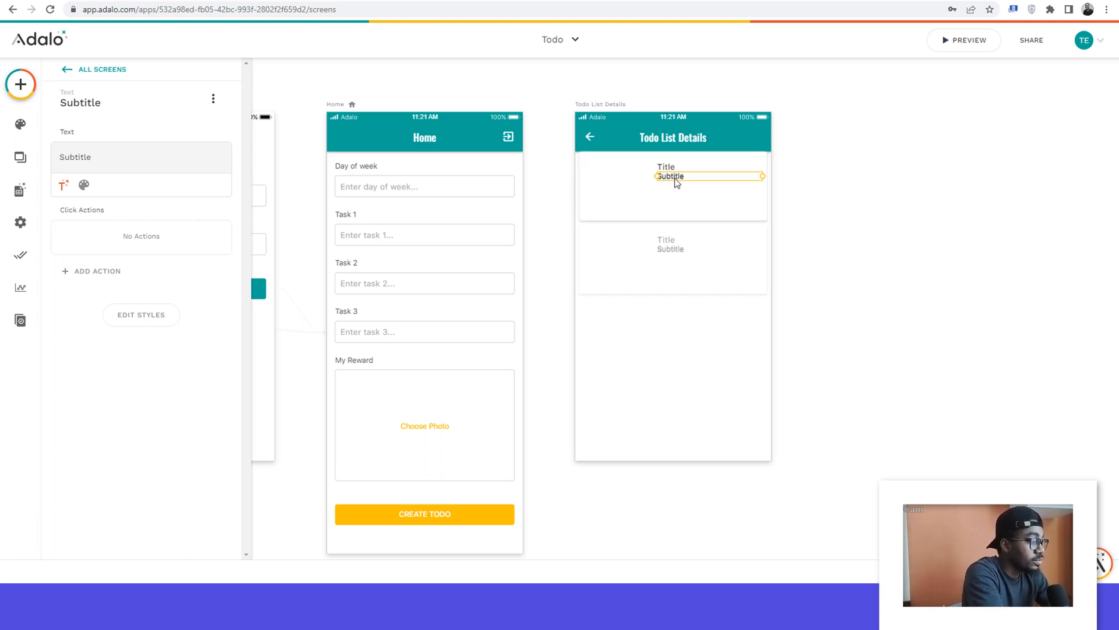
# Step: Duplicate the list item's subtitle three times and space the copies evenly below one another inside the card
pyautogui.hotkey('ctrl', 'd')
pyautogui.press('Down')
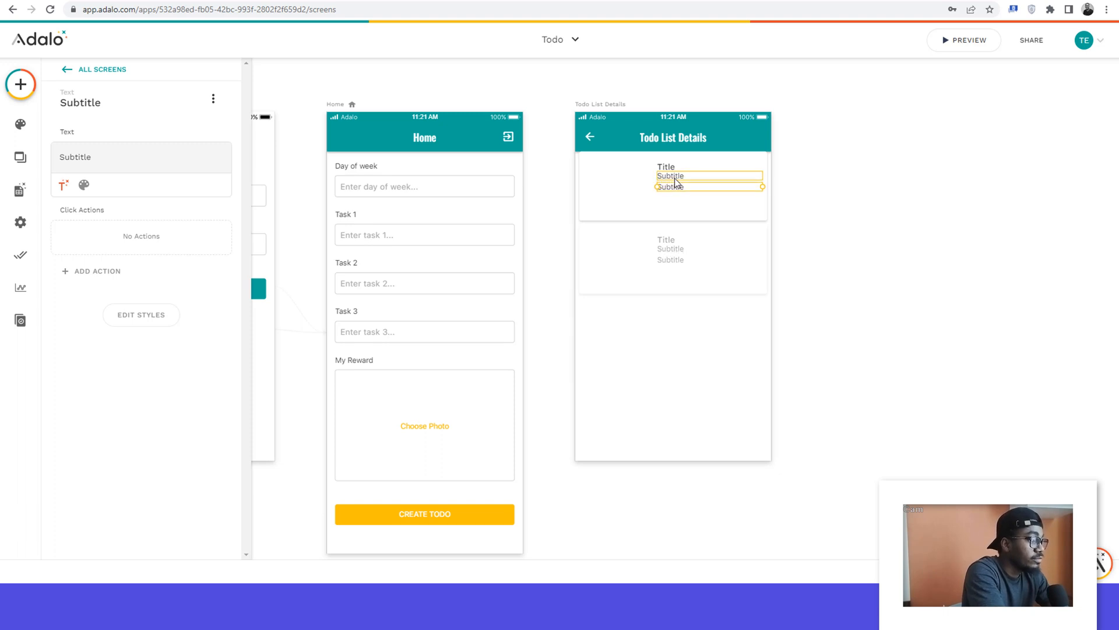
pyautogui.hotkey('ctrl', 'd')
pyautogui.press('Down')
pyautogui.press('Down')
pyautogui.press('Down')
pyautogui.press('Down')
pyautogui.press('Down')
pyautogui.press('Down')
pyautogui.press('Down')
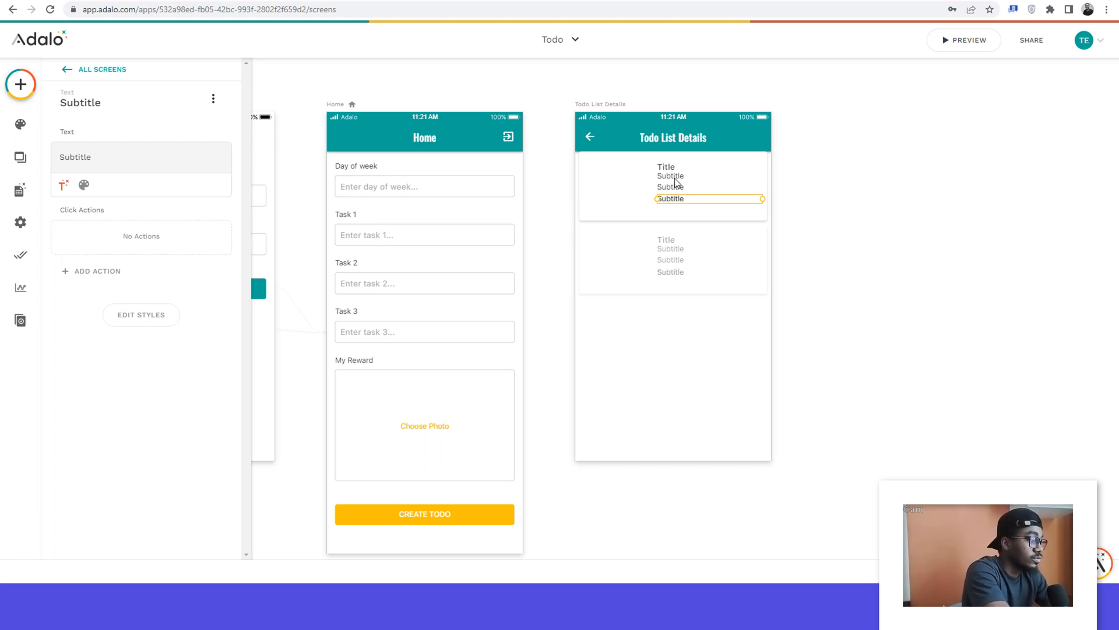
pyautogui.hotkey('ctrl', 'd')
pyautogui.press('Down')
pyautogui.press('Down')
pyautogui.press('Down')
pyautogui.press('Down')
pyautogui.press('Down')
pyautogui.press('Down')
pyautogui.press('Down')
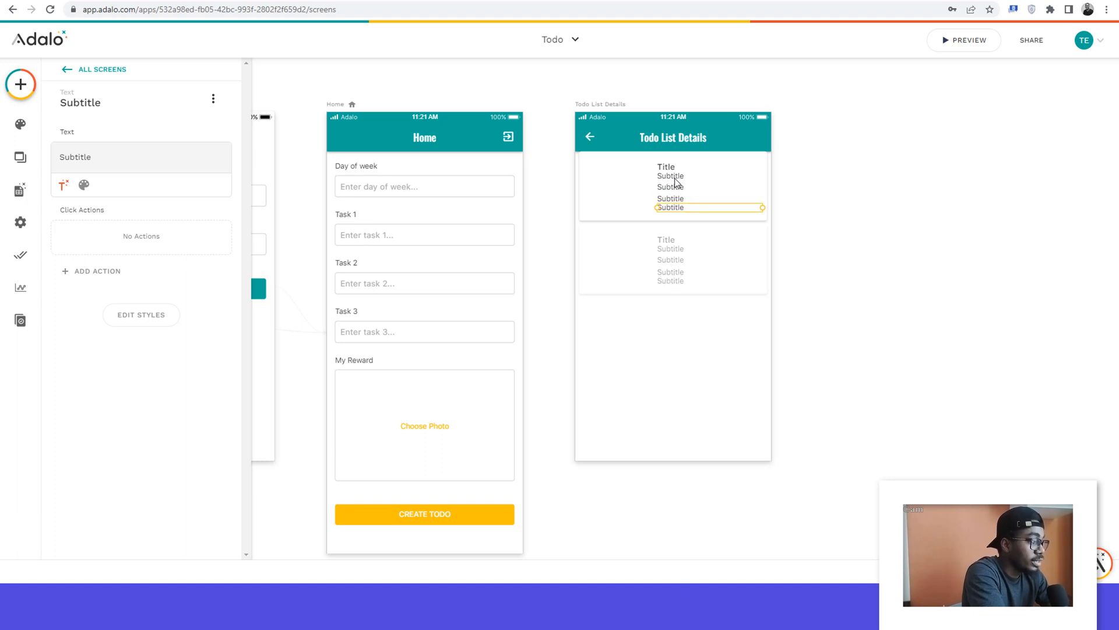
pyautogui.press('Down')
pyautogui.press('Down')
pyautogui.press('Down')
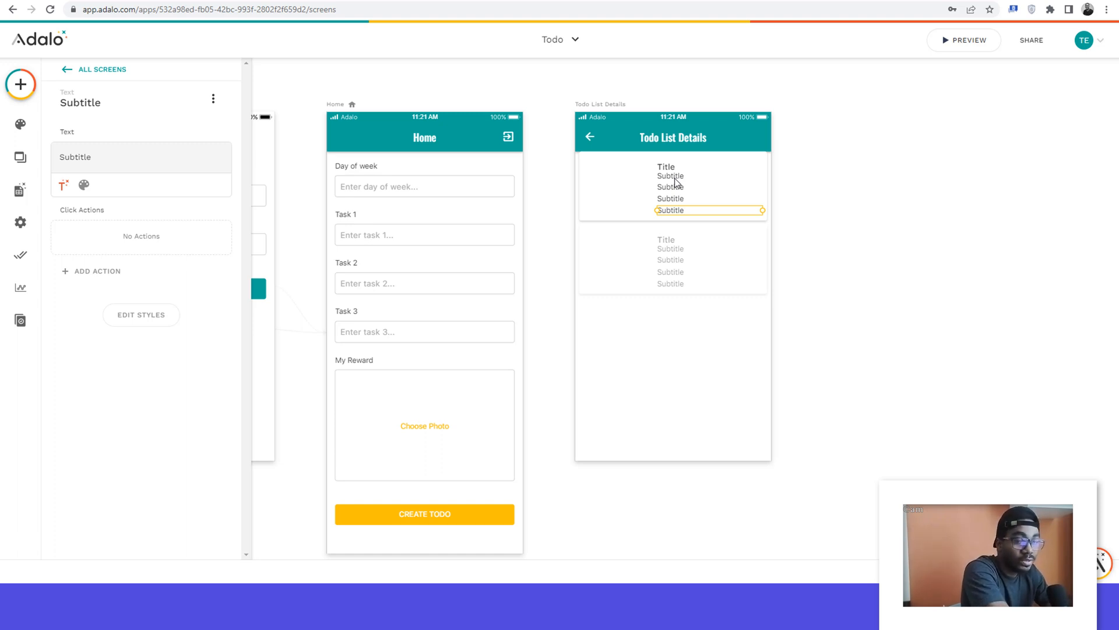
# Step: Replace the list item's title text with "Day: "
pyautogui.click(667, 176)
pyautogui.click(667, 167)
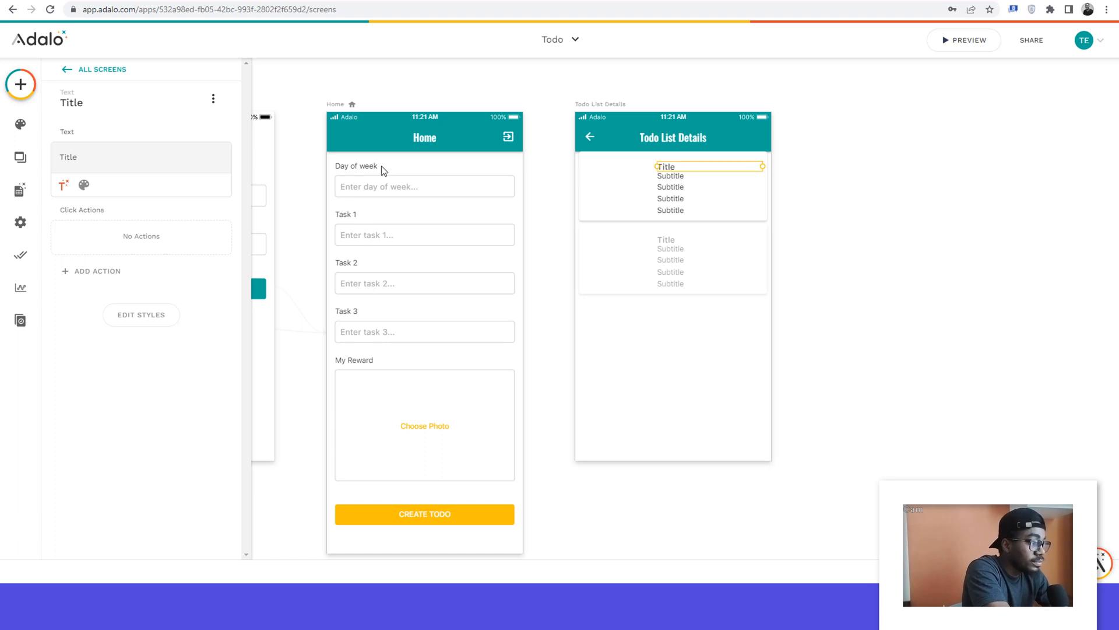
pyautogui.doubleClick(72, 156)
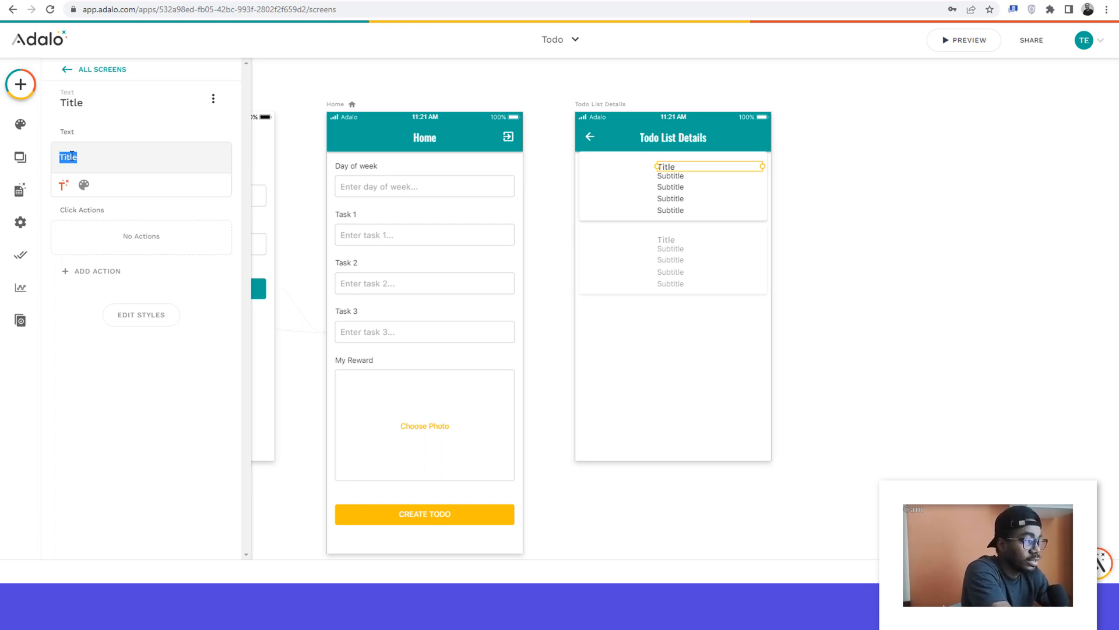
pyautogui.press('BackSpace')
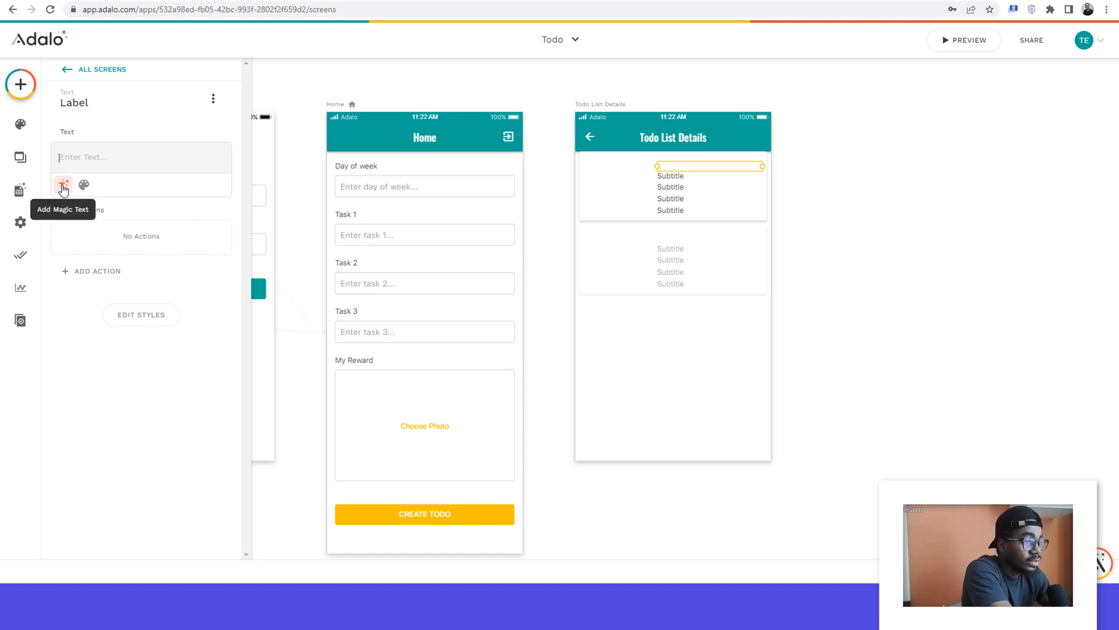
pyautogui.click(65, 157)
pyautogui.write('Day:')
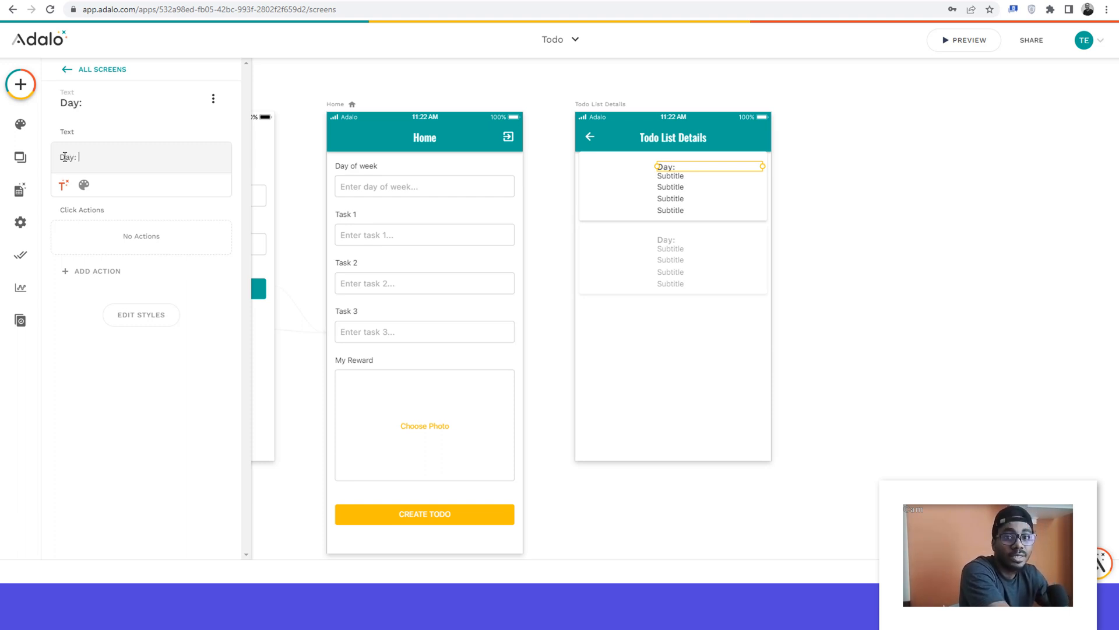
pyautogui.click(65, 188)
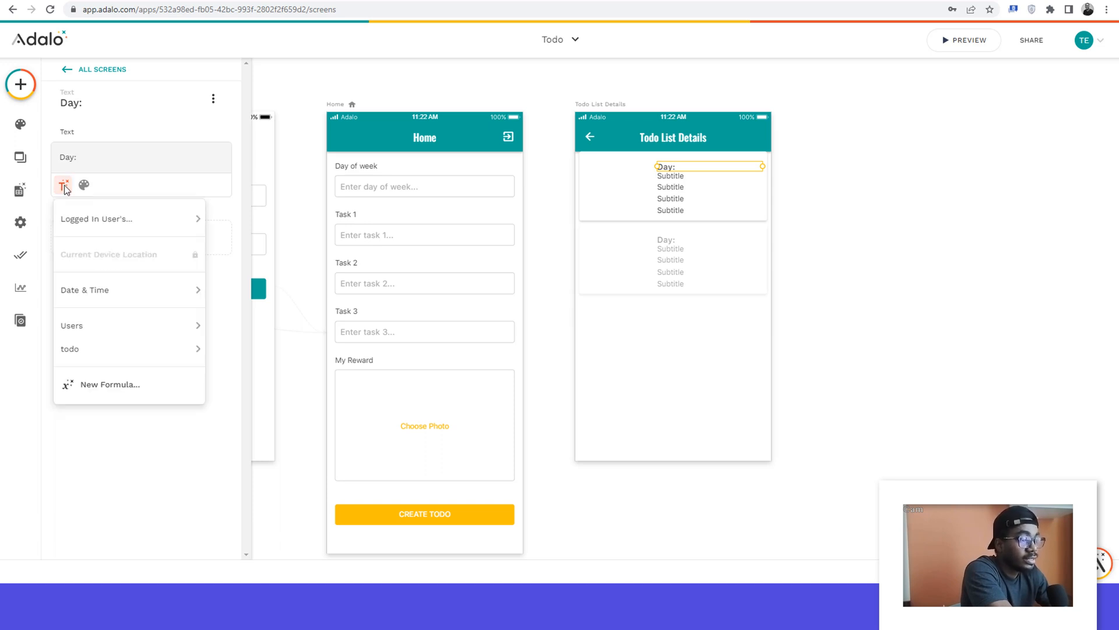
pyautogui.moveTo(116, 211)
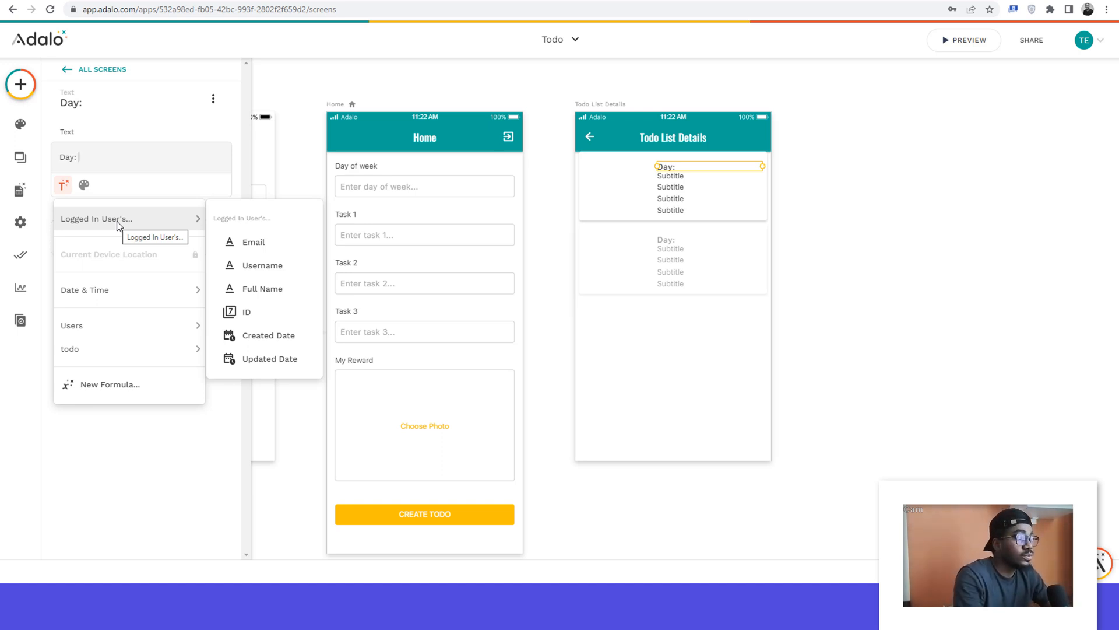
pyautogui.click(590, 84)
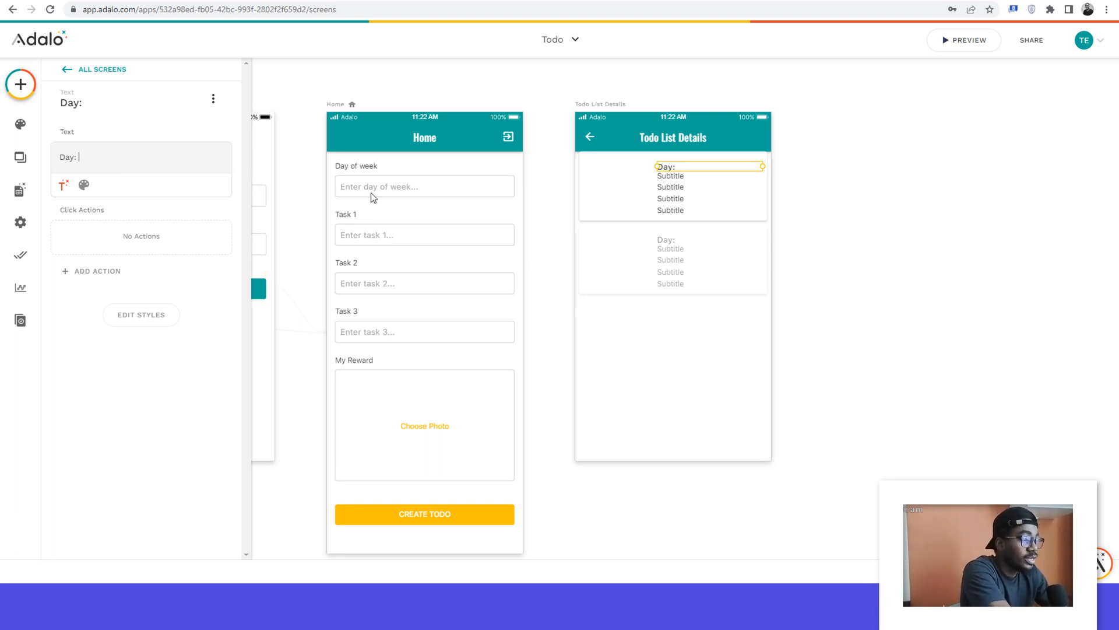
pyautogui.click(63, 186)
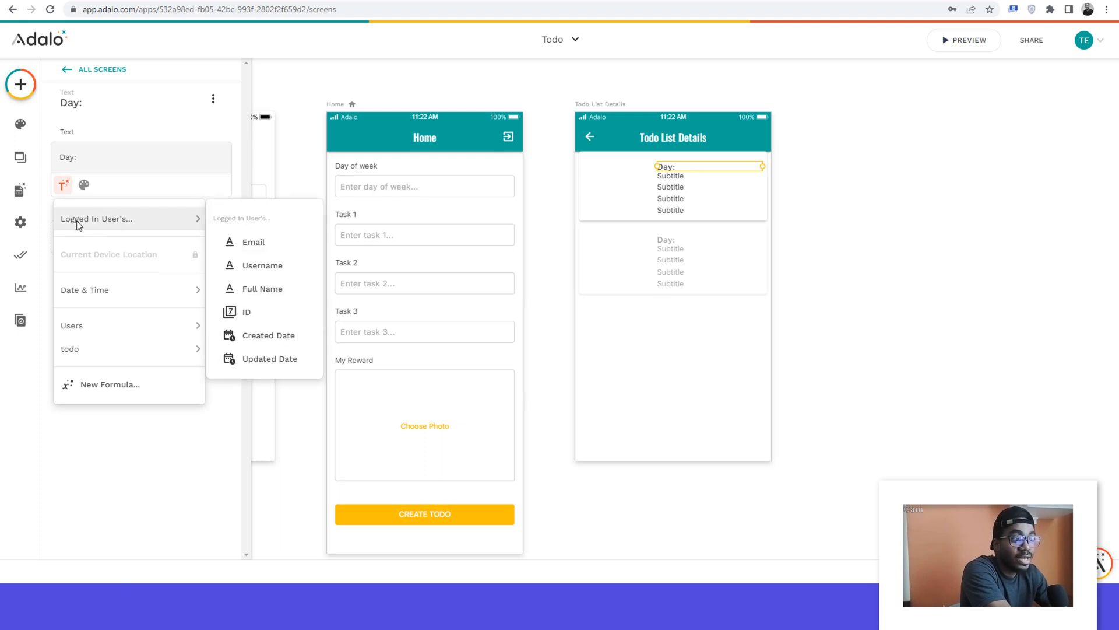
pyautogui.click(129, 161)
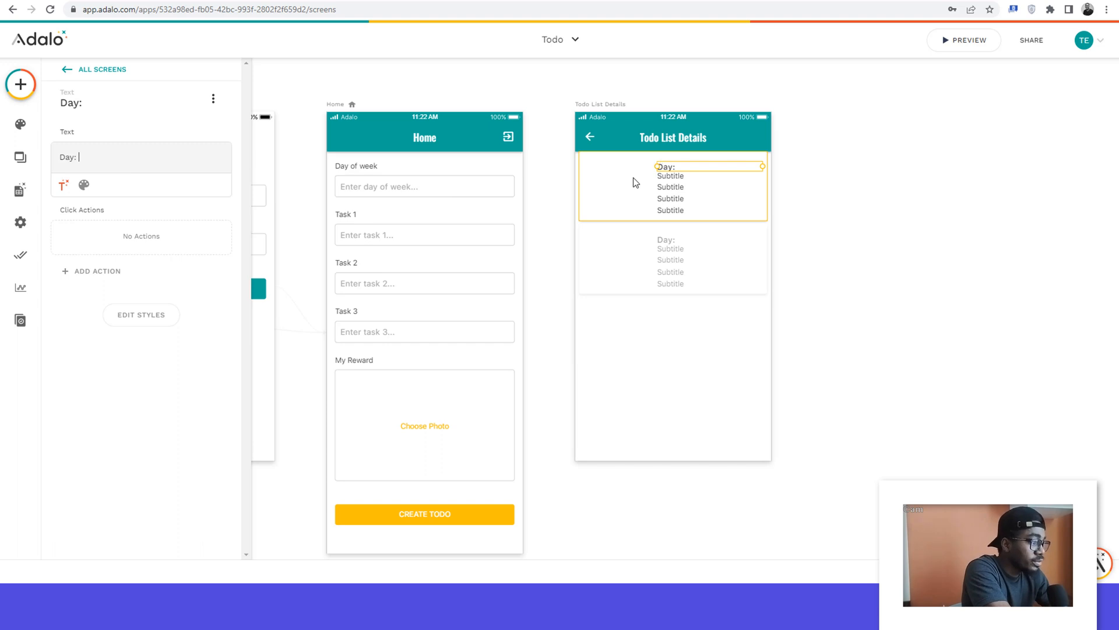
# Step: Replace the text of the first subtitle below the list item's title with "Task 1:"
pyautogui.click(676, 181)
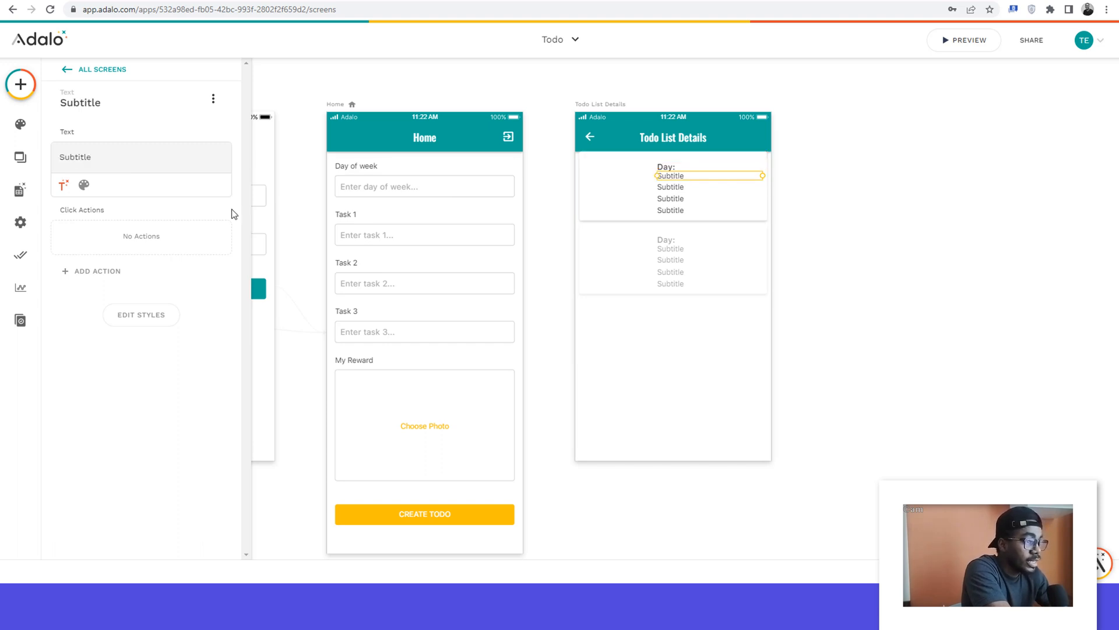
pyautogui.doubleClick(68, 158)
pyautogui.write('T')
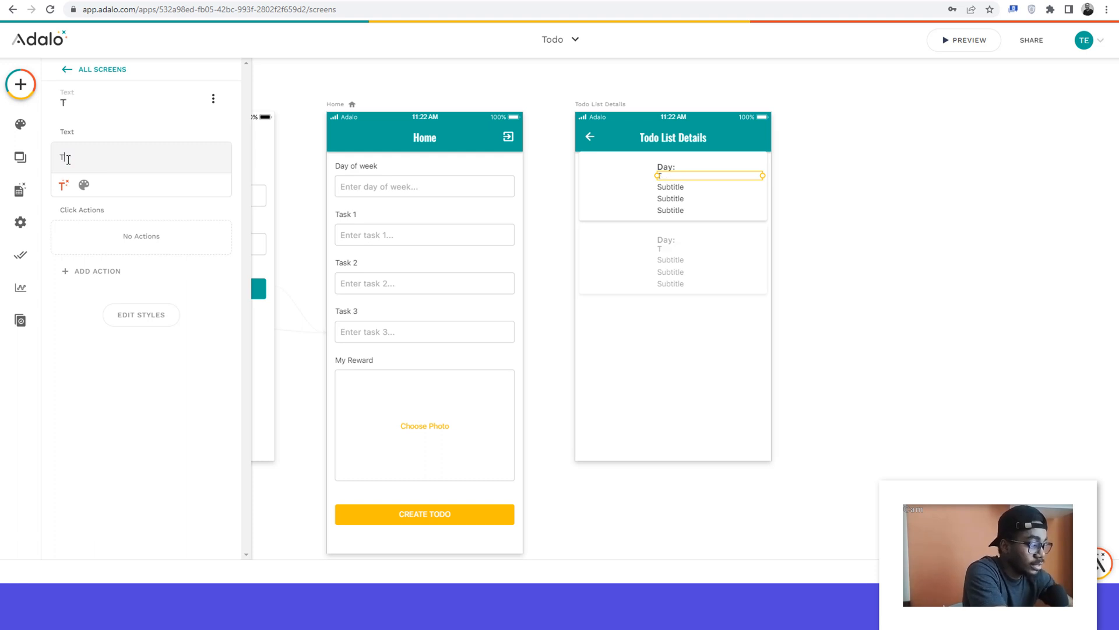
pyautogui.write('ask 1:')
# Step: Replace the second subtitle's text with "Task 2" and the third subtitle's text with "Task 3"
pyautogui.click(675, 188)
pyautogui.doubleClick(72, 158)
pyautogui.write('Task 2')
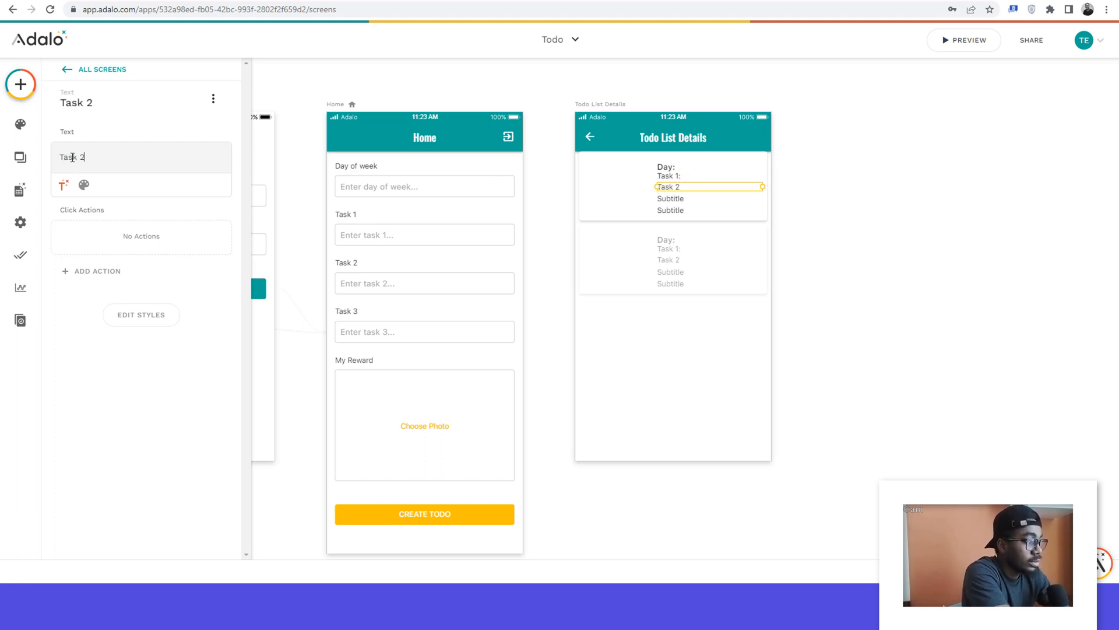
pyautogui.click(675, 200)
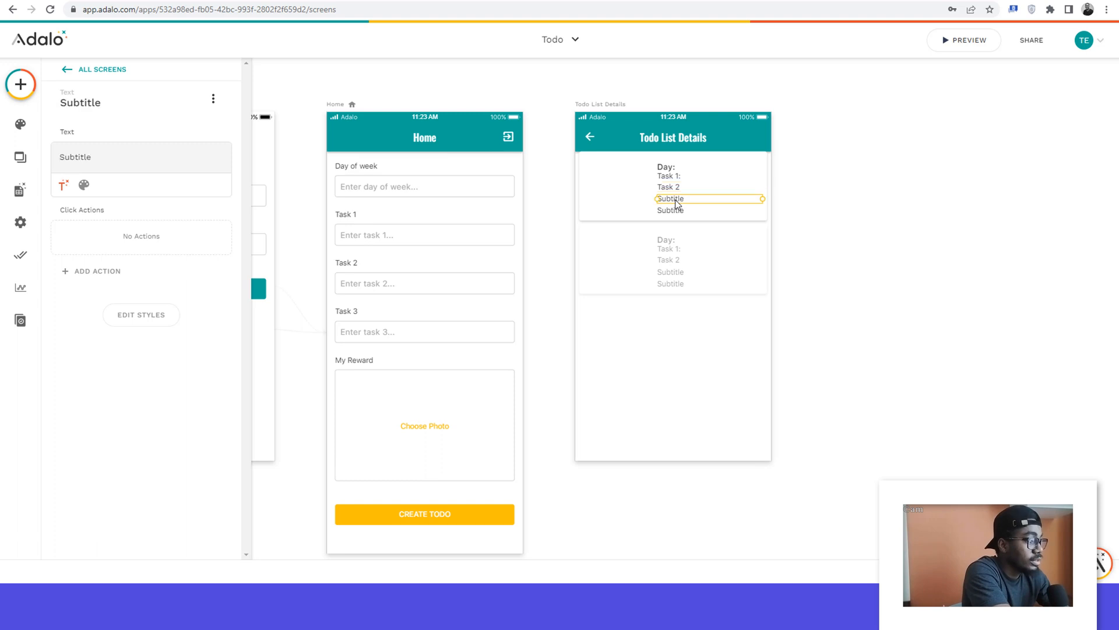
pyautogui.doubleClick(69, 156)
pyautogui.write('Task 3')
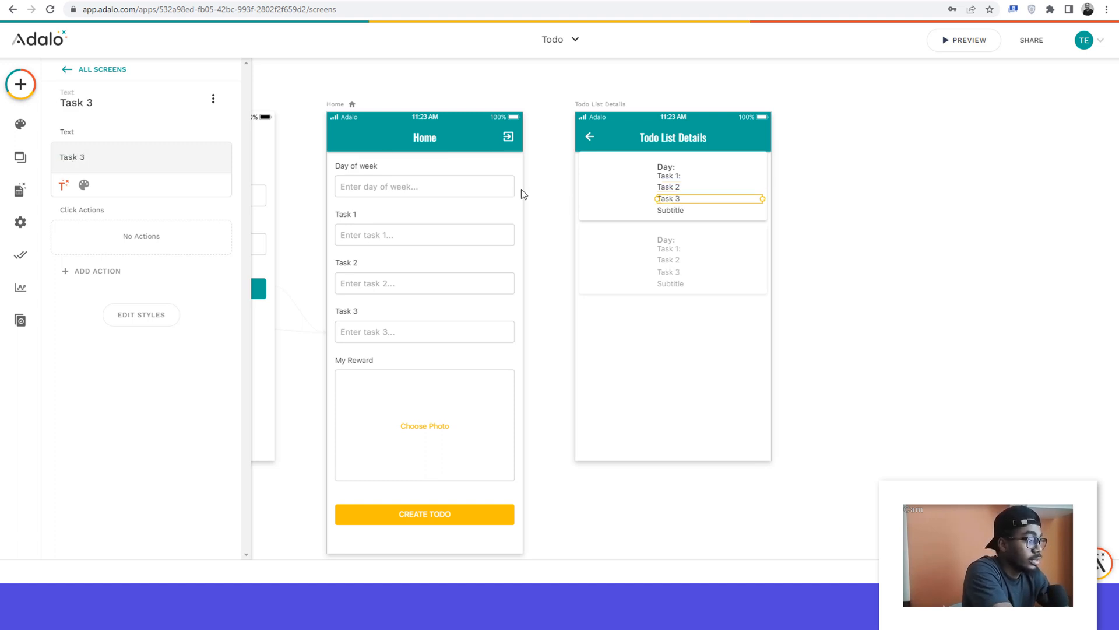
# Step: Clear the text of the list item's last subtitle so the label is empty
pyautogui.click(670, 211)
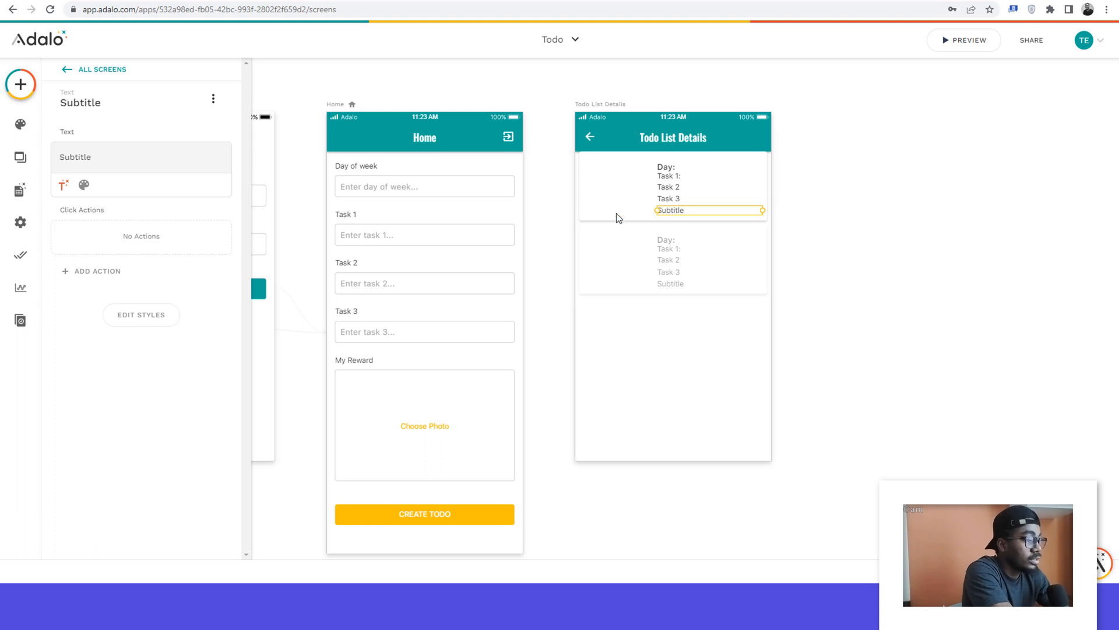
pyautogui.doubleClick(78, 158)
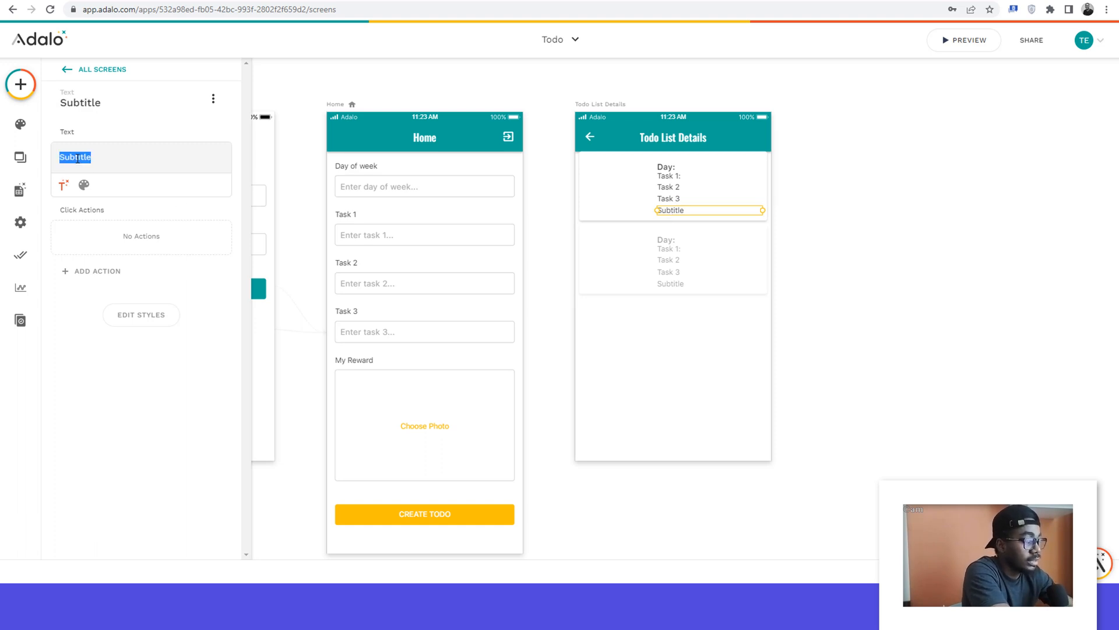
pyautogui.write('Date')
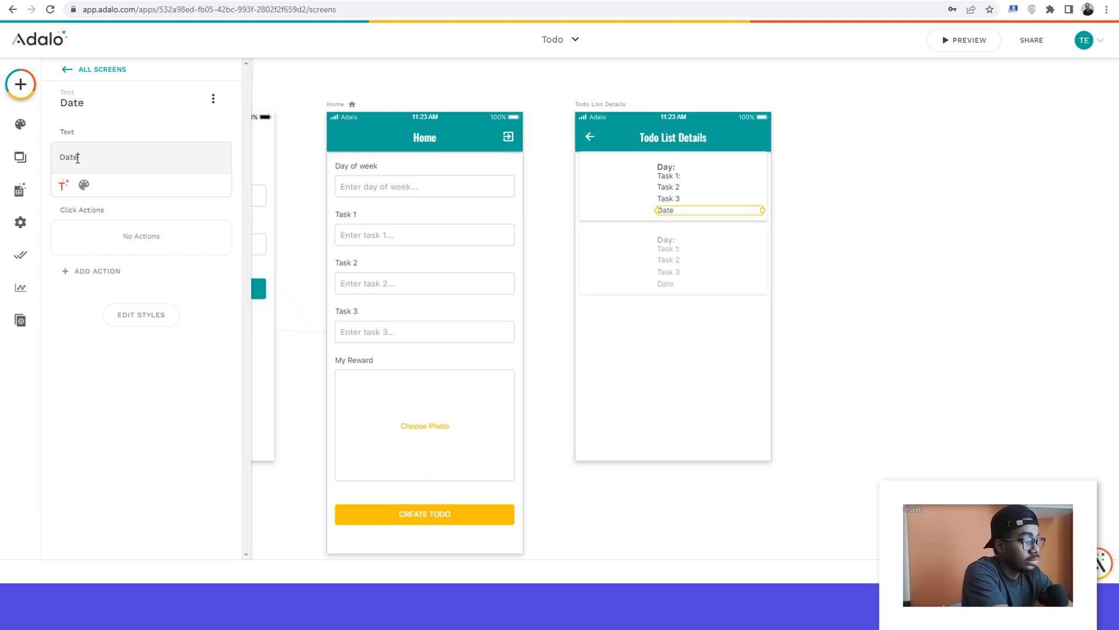
pyautogui.press('BackSpace')
pyautogui.press('BackSpace')
pyautogui.press('BackSpace')
pyautogui.press('BackSpace')
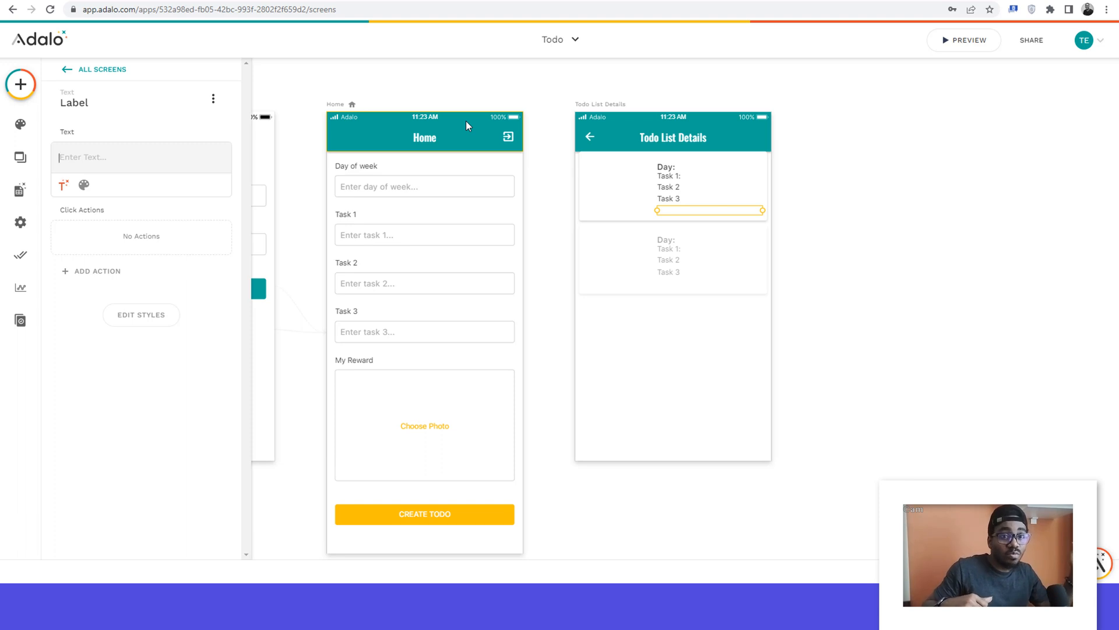
# Step: Set the list on the Todo List Details screen to show the todo collection
pyautogui.click(612, 107)
pyautogui.click(645, 184)
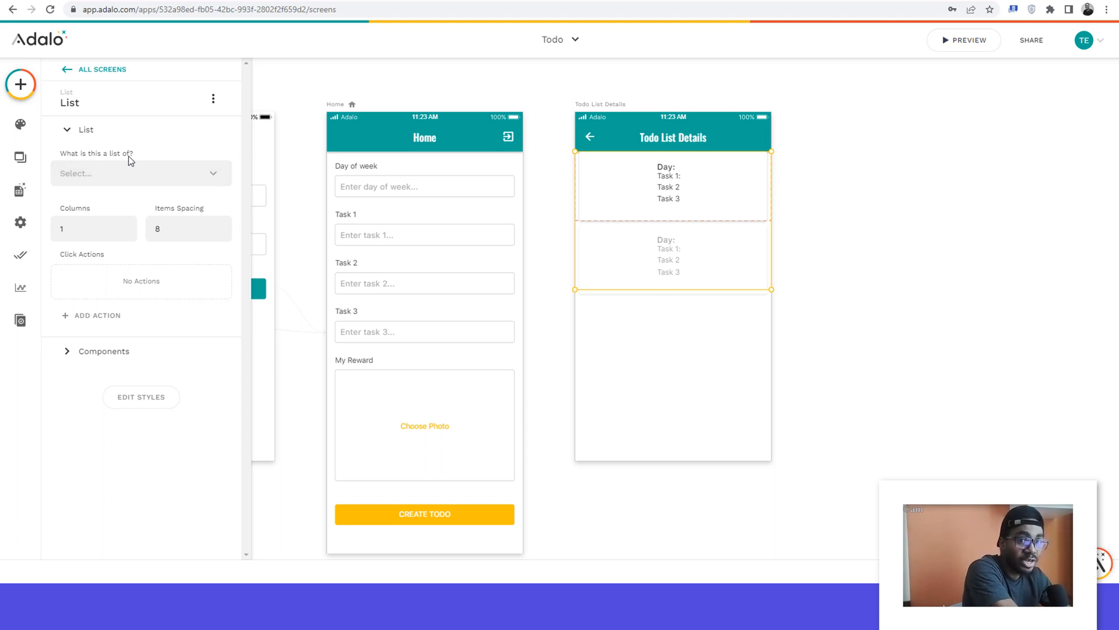
pyautogui.click(110, 180)
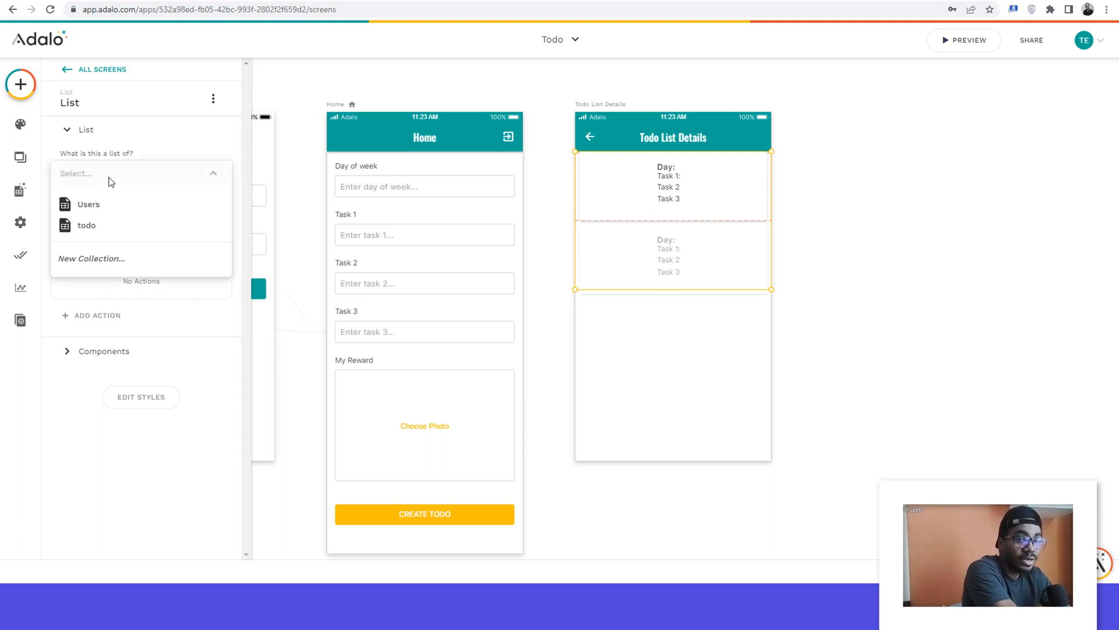
pyautogui.click(87, 232)
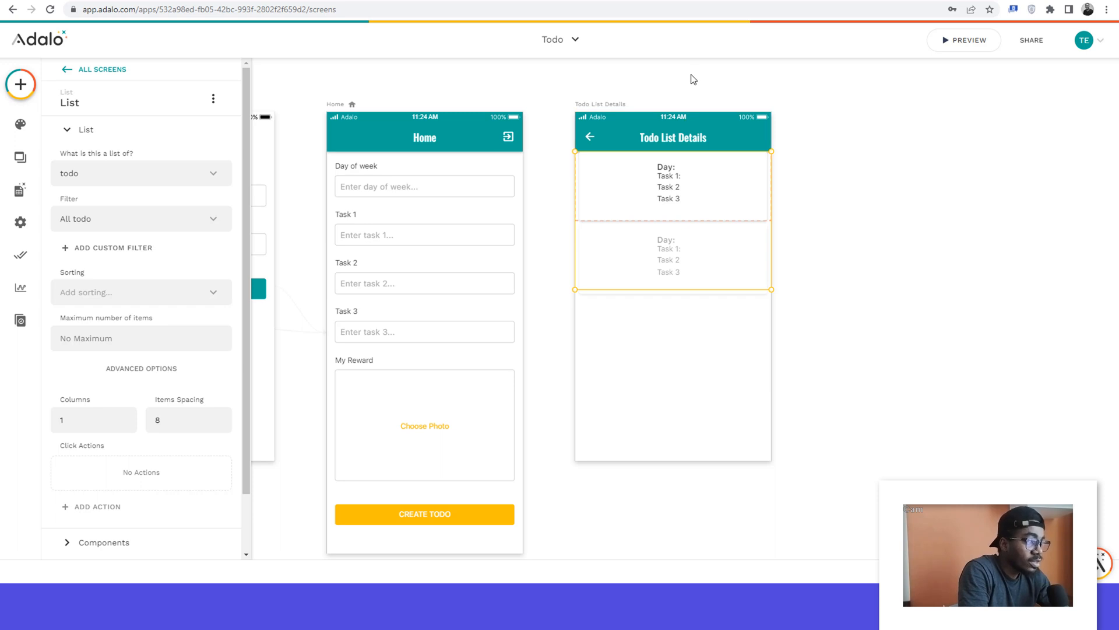
# Step: Append the current todo's Day of week as magic text after "Day: " in the list item's title
pyautogui.click(673, 186)
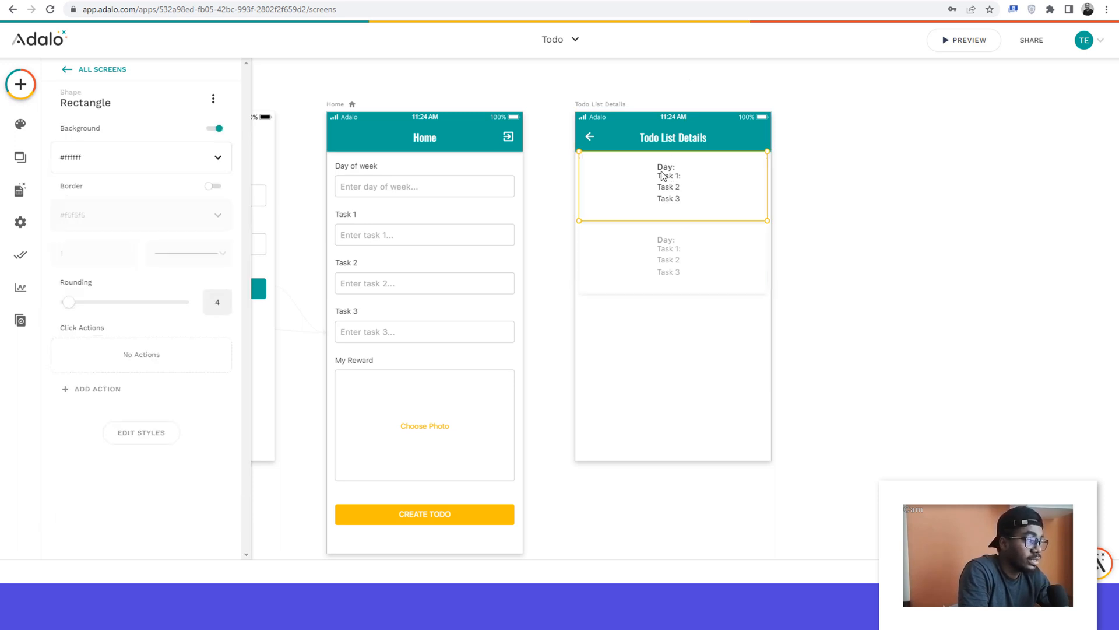
pyautogui.click(662, 167)
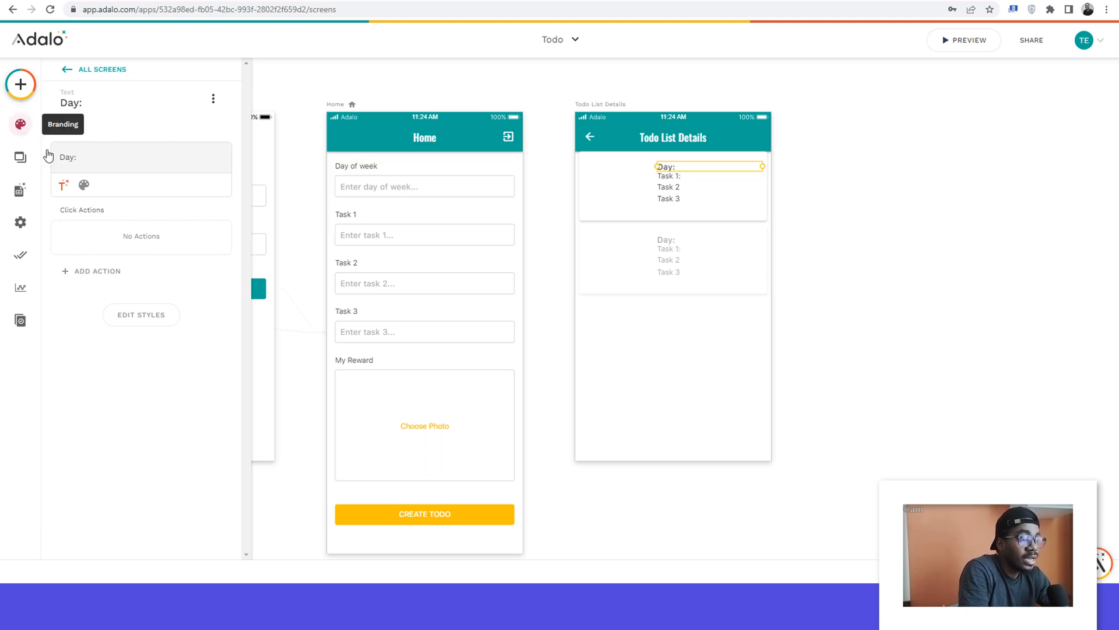
pyautogui.click(84, 158)
pyautogui.doubleClick(84, 158)
pyautogui.click(84, 158)
pyautogui.click(63, 185)
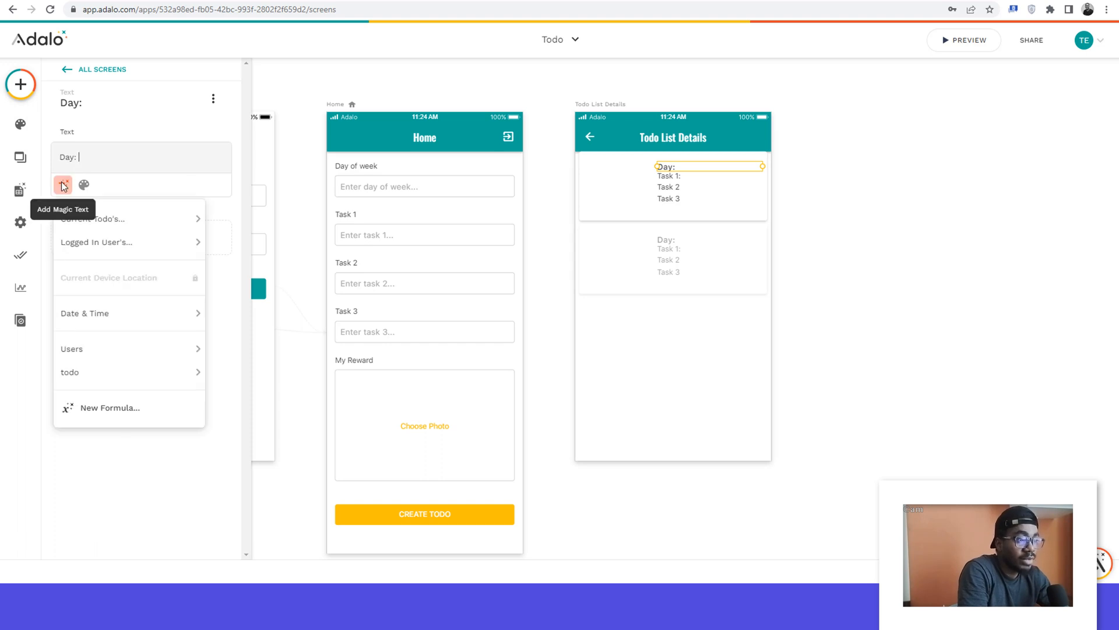
pyautogui.moveTo(93, 223)
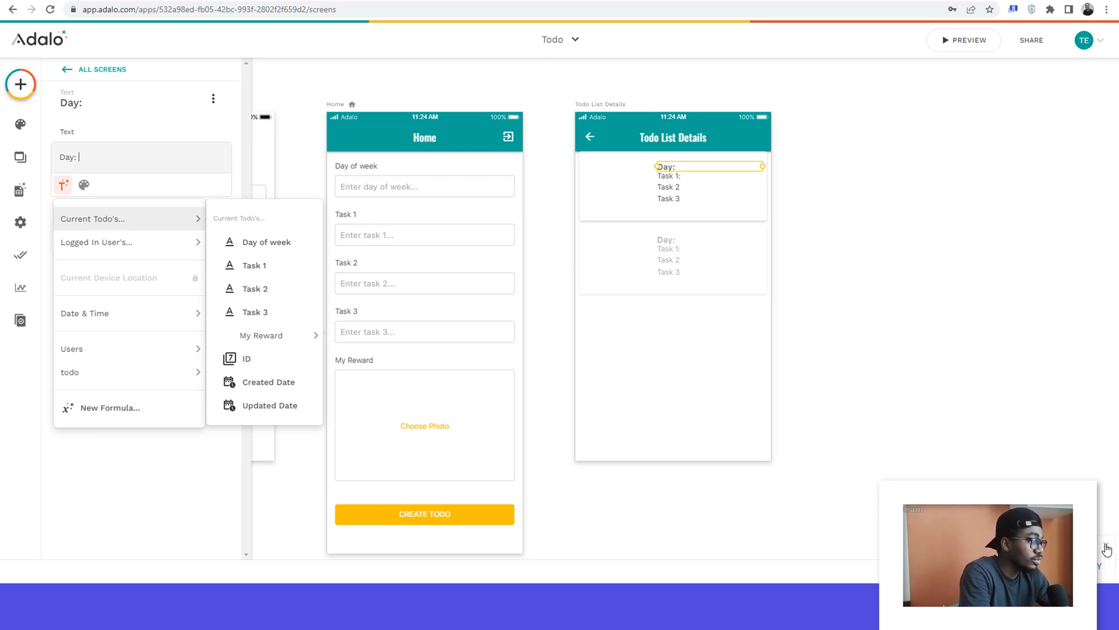
pyautogui.press('Escape')
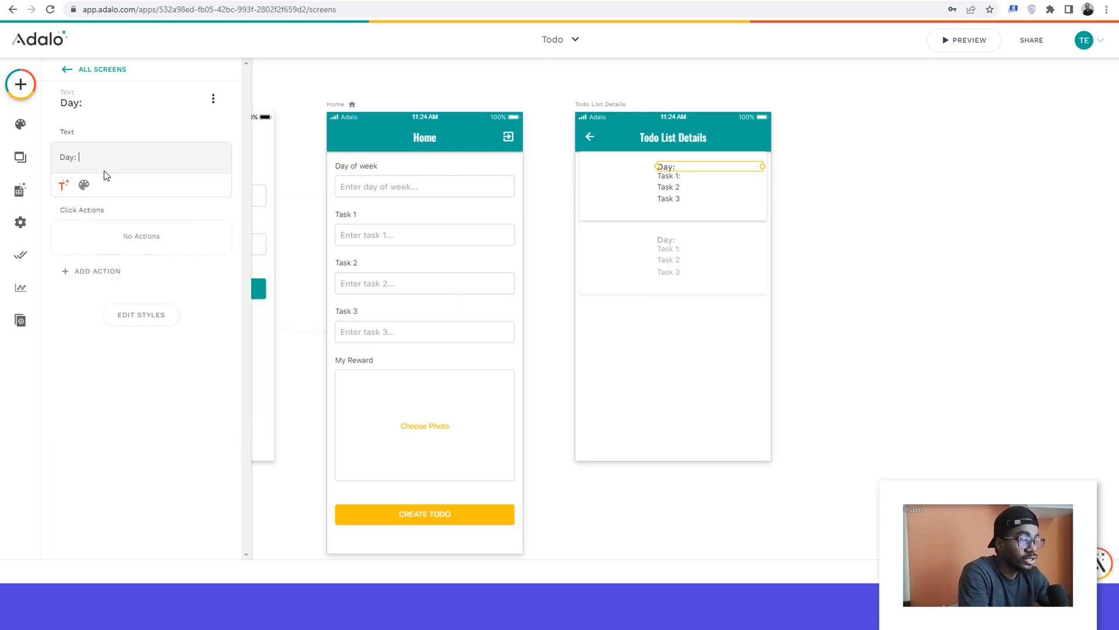
pyautogui.click(63, 189)
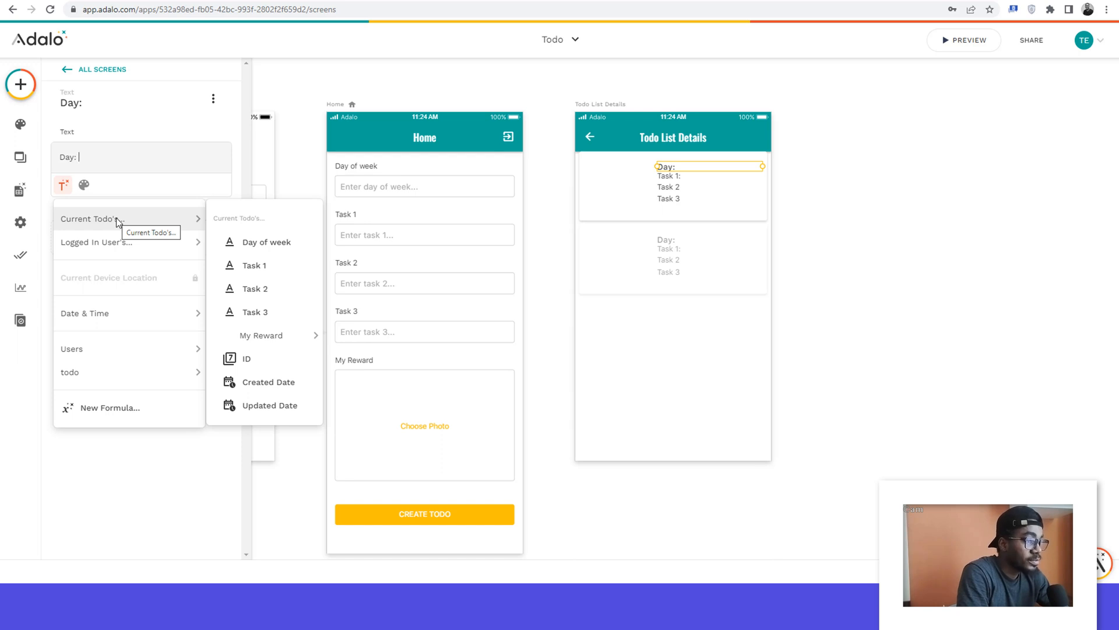
pyautogui.click(255, 243)
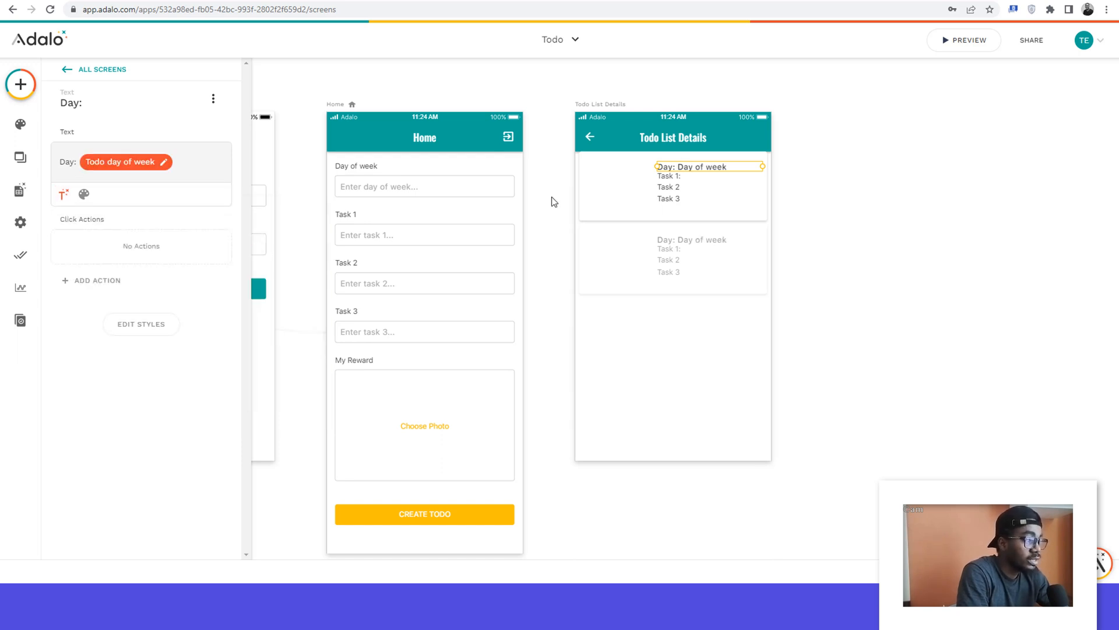
# Step: Append the current todo's Task 1 value as magic text after "Task 1:" in the first subtitle
pyautogui.click(670, 178)
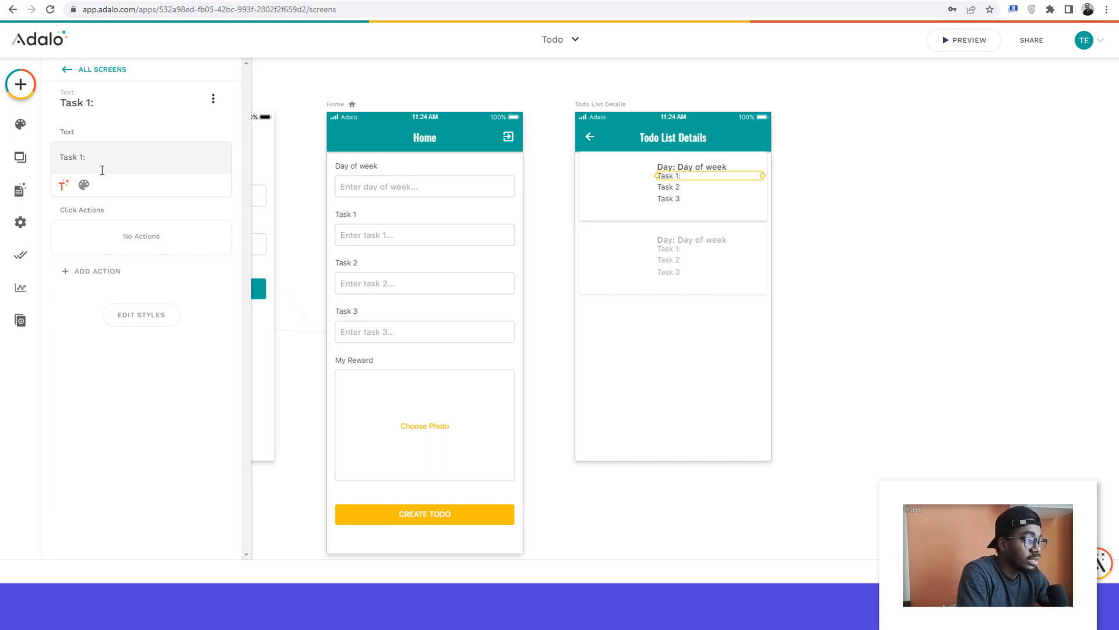
pyautogui.click(62, 185)
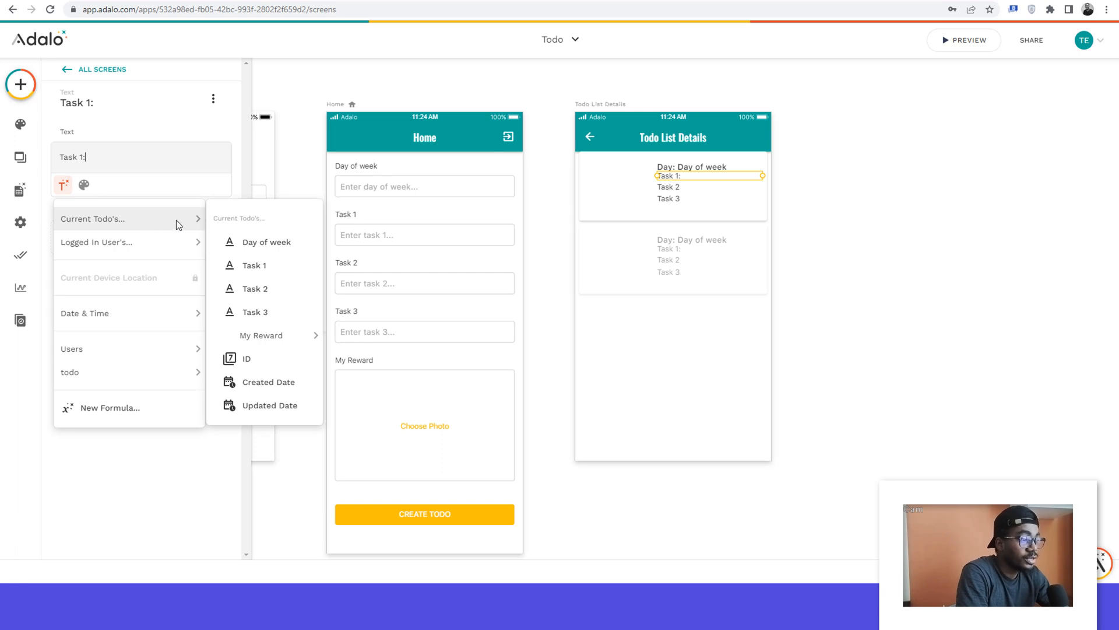
pyautogui.click(254, 267)
# Step: Add a colon after "Task 2" in the second subtitle and append the current todo's Task 2 value as magic text
pyautogui.click(675, 187)
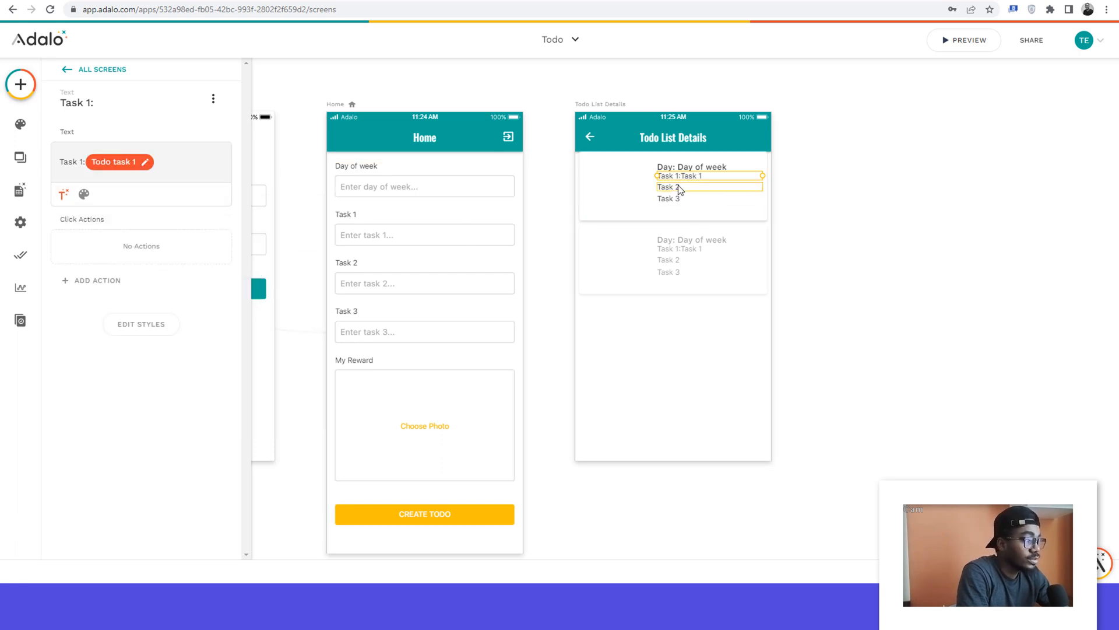
pyautogui.click(85, 157)
pyautogui.write(':')
pyautogui.click(63, 185)
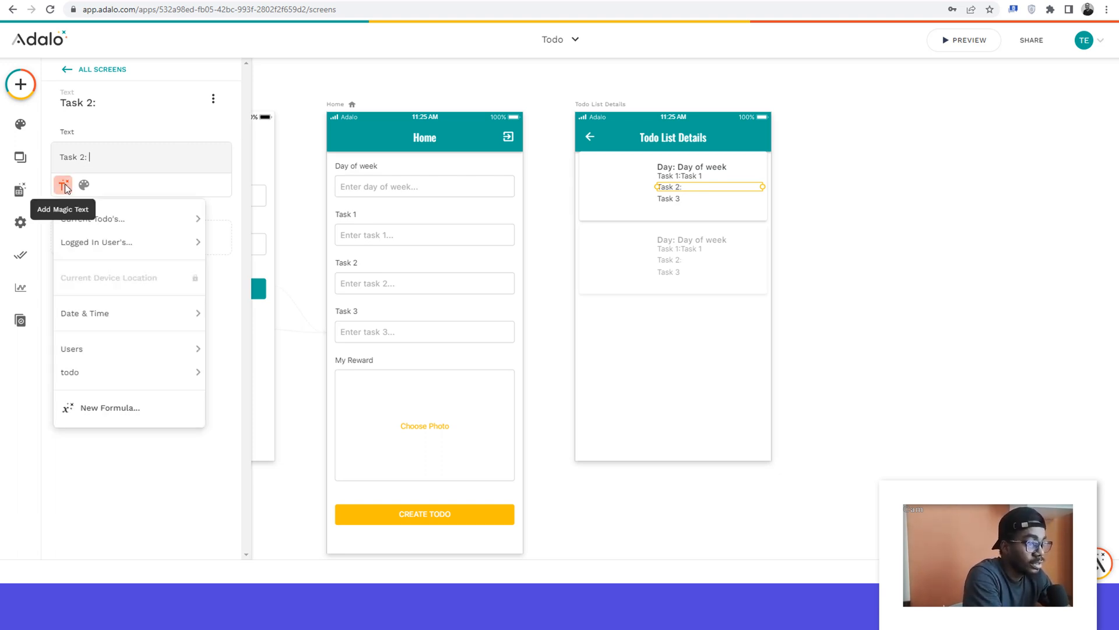
pyautogui.moveTo(120, 223)
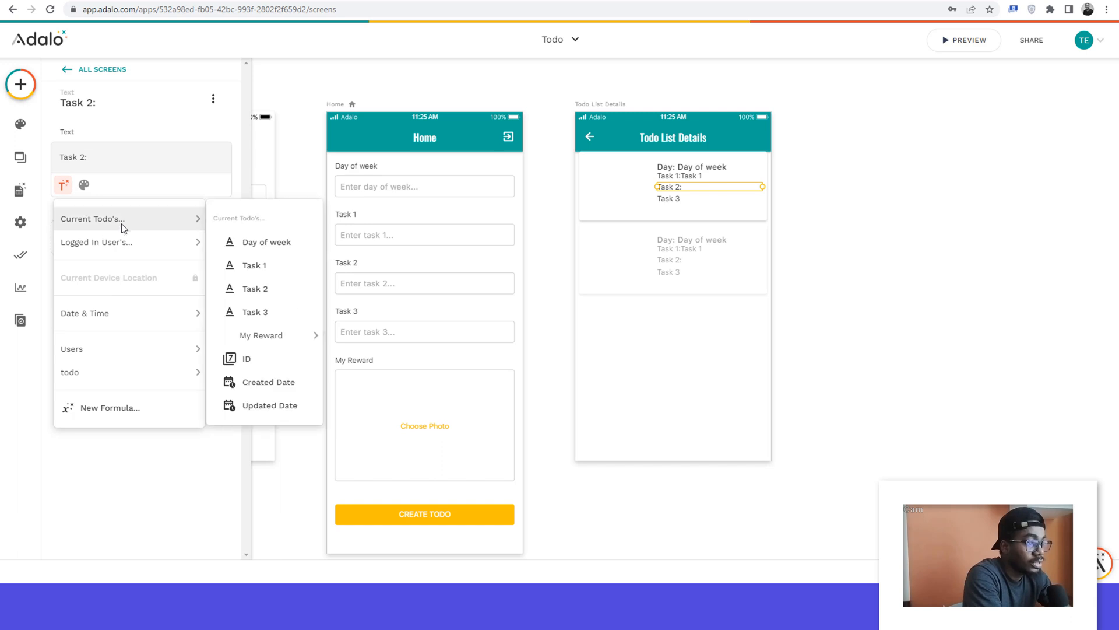
pyautogui.click(248, 290)
# Step: Add a colon after "Task 3" in the third subtitle and append the current todo's Task 3 value as magic text
pyautogui.click(677, 200)
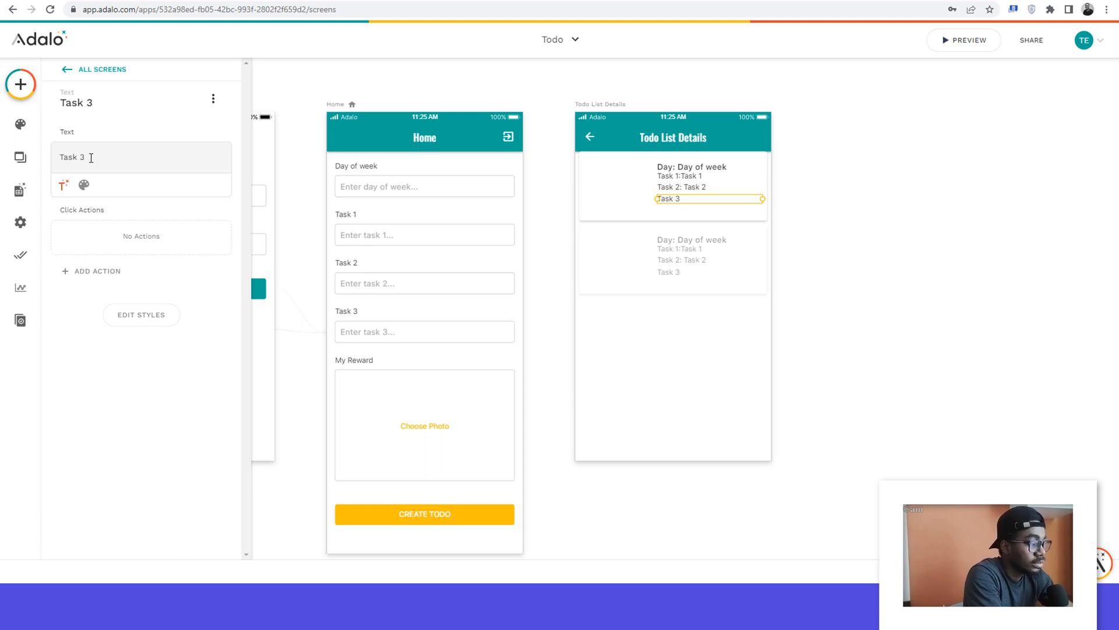
pyautogui.click(64, 185)
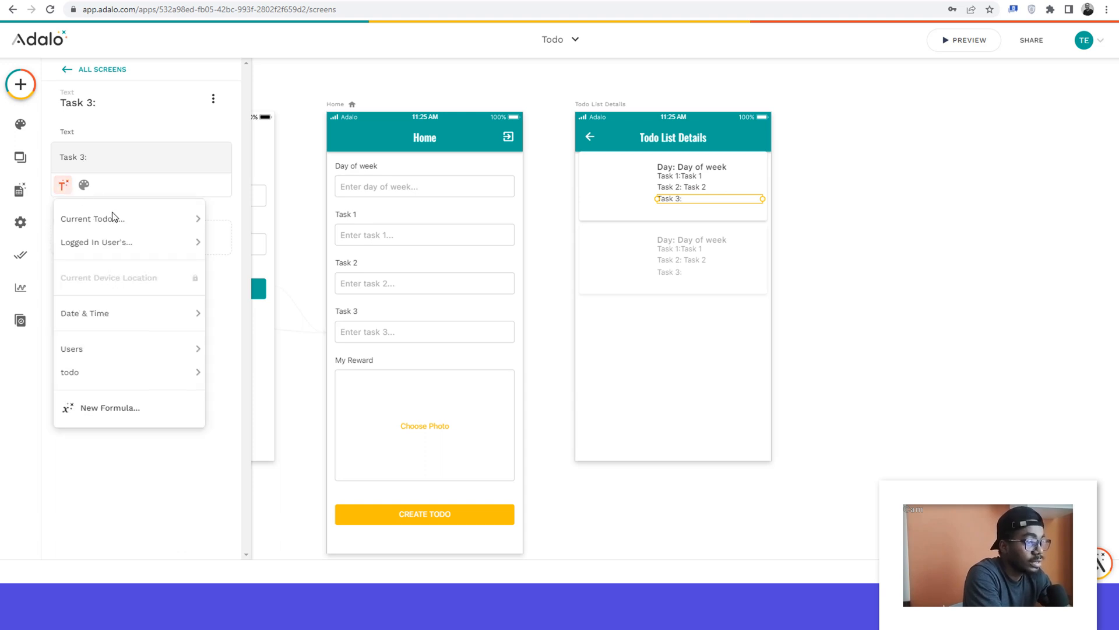
pyautogui.moveTo(135, 223)
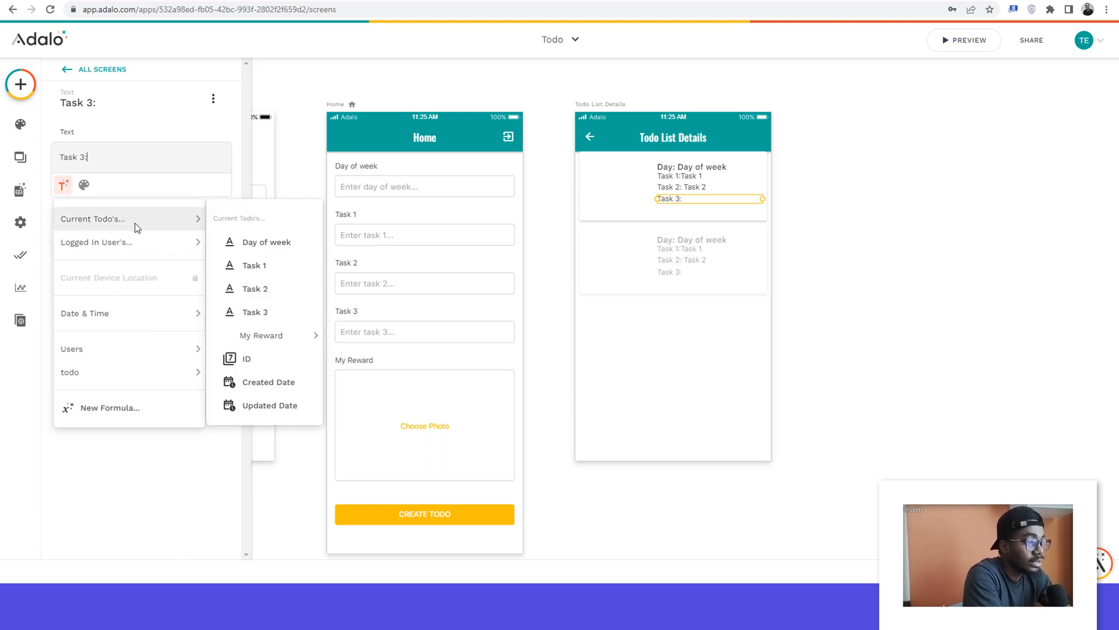
pyautogui.click(255, 312)
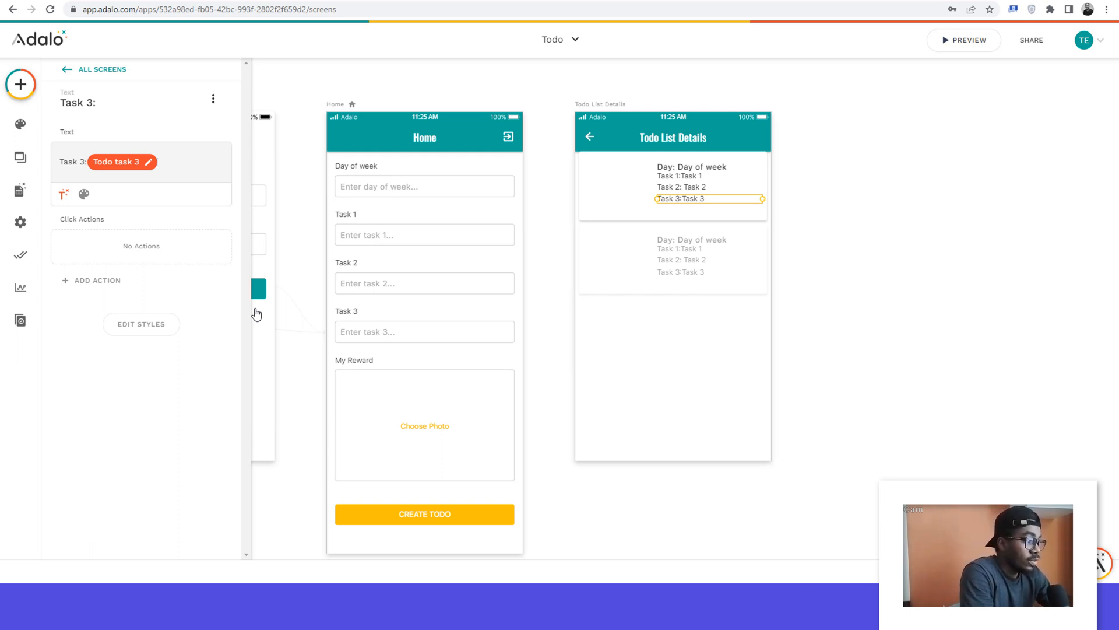
# Step: Fill the empty label below Task 3 in the list item with the current todo's Created Date as magic text
pyautogui.click(681, 209)
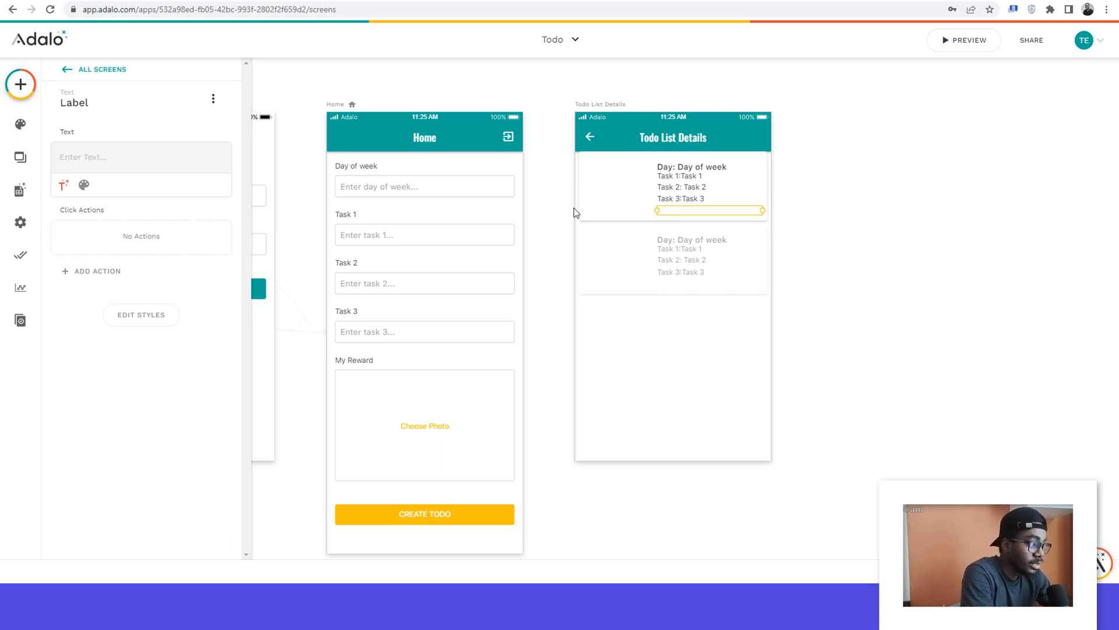
pyautogui.click(58, 185)
pyautogui.moveTo(96, 222)
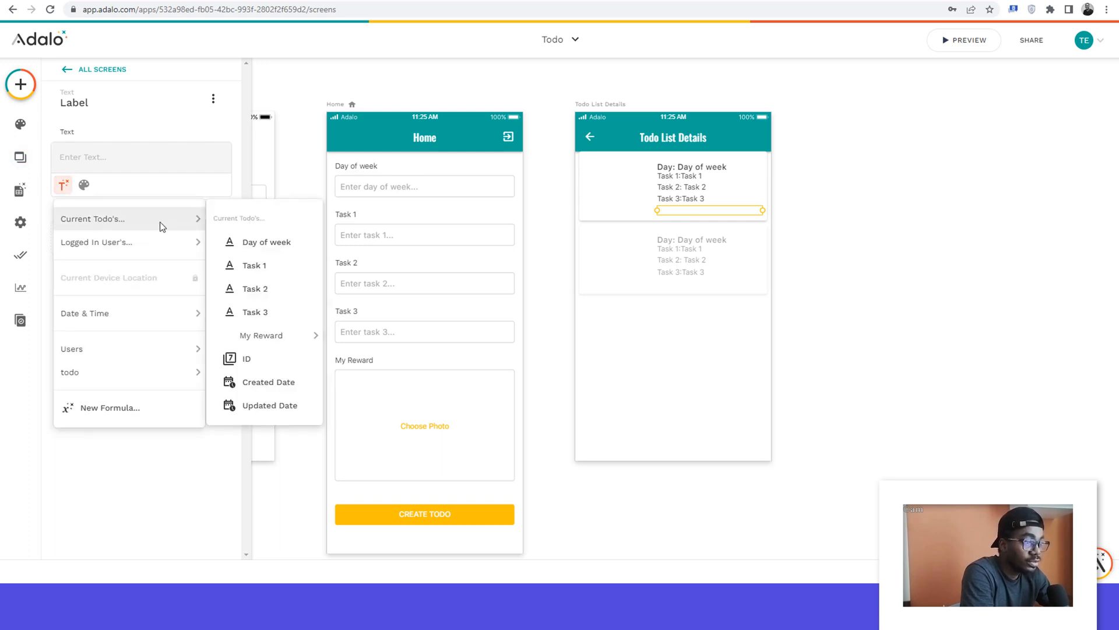
pyautogui.click(258, 387)
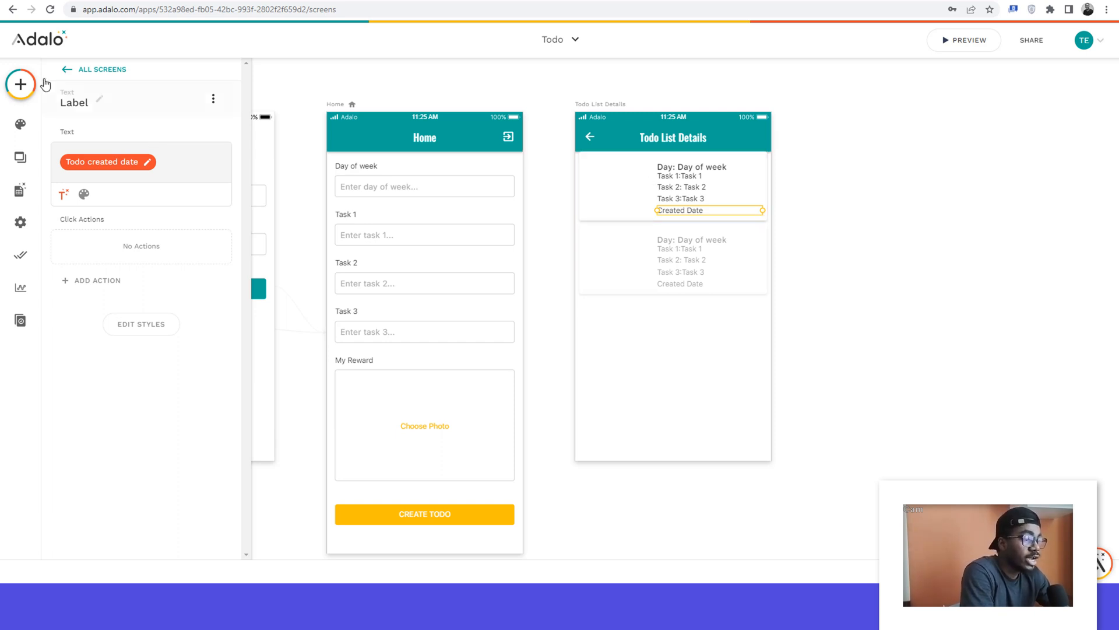
# Step: Add an Image component to the todo list item and shrink it to fit the blank area beside the texts
pyautogui.click(22, 85)
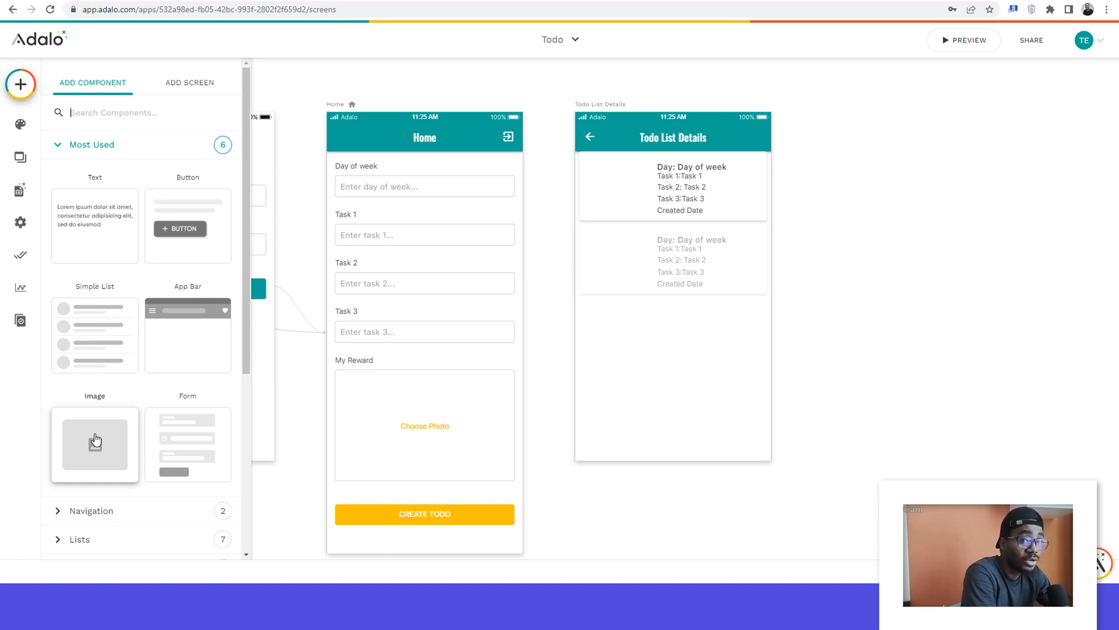
pyautogui.moveTo(95, 439); pyautogui.dragTo(614, 183)
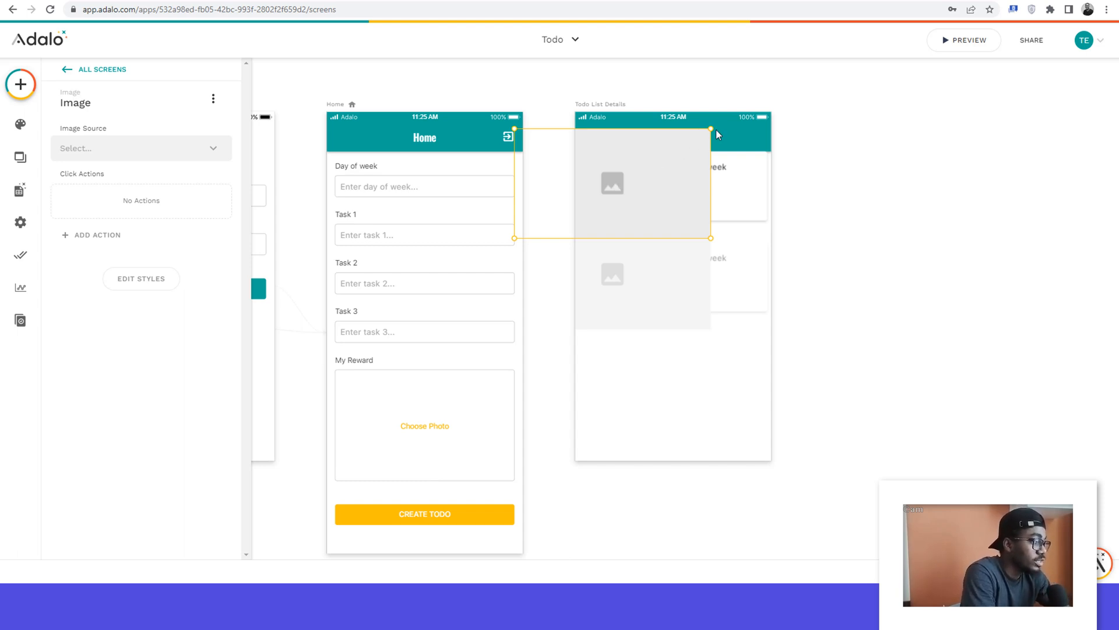
pyautogui.moveTo(713, 128); pyautogui.dragTo(626, 212)
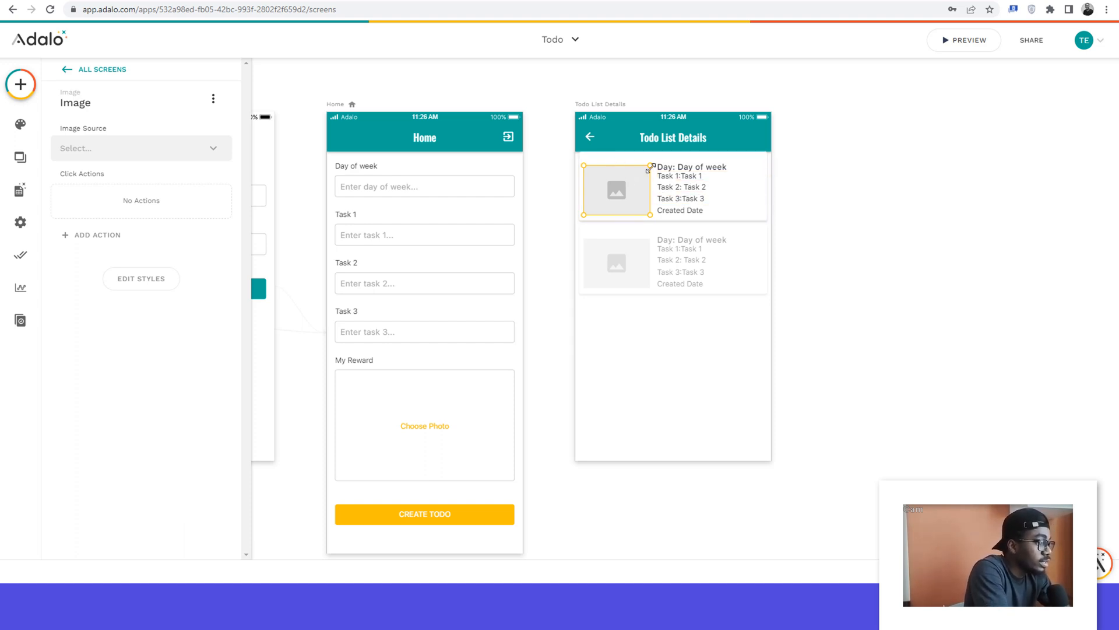
# Step: Move the image placeholder up toward the upper edge of the list item's card
pyautogui.press('Up')
pyautogui.press('Up')
pyautogui.press('Up')
pyautogui.press('Up')
pyautogui.press('Up')
pyautogui.press('Up')
pyautogui.press('Up')
pyautogui.press('Up')
pyautogui.press('Up')
pyautogui.press('Up')
pyautogui.press('Up')
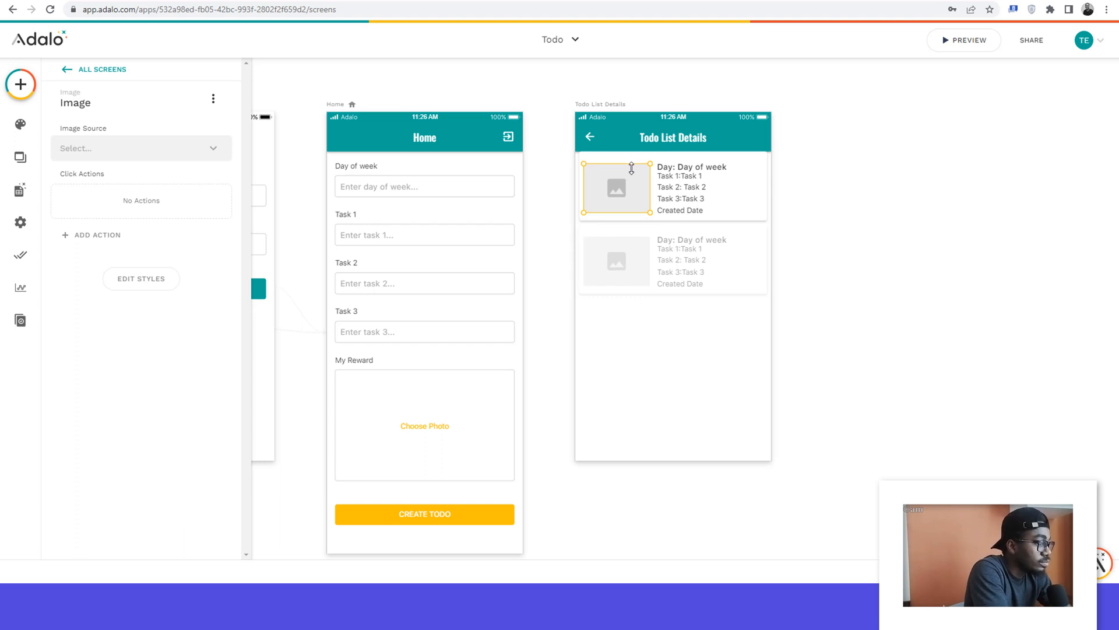
pyautogui.press('Up')
pyautogui.press('Up')
pyautogui.press('Up')
pyautogui.press('Up')
pyautogui.press('Up')
pyautogui.press('Up')
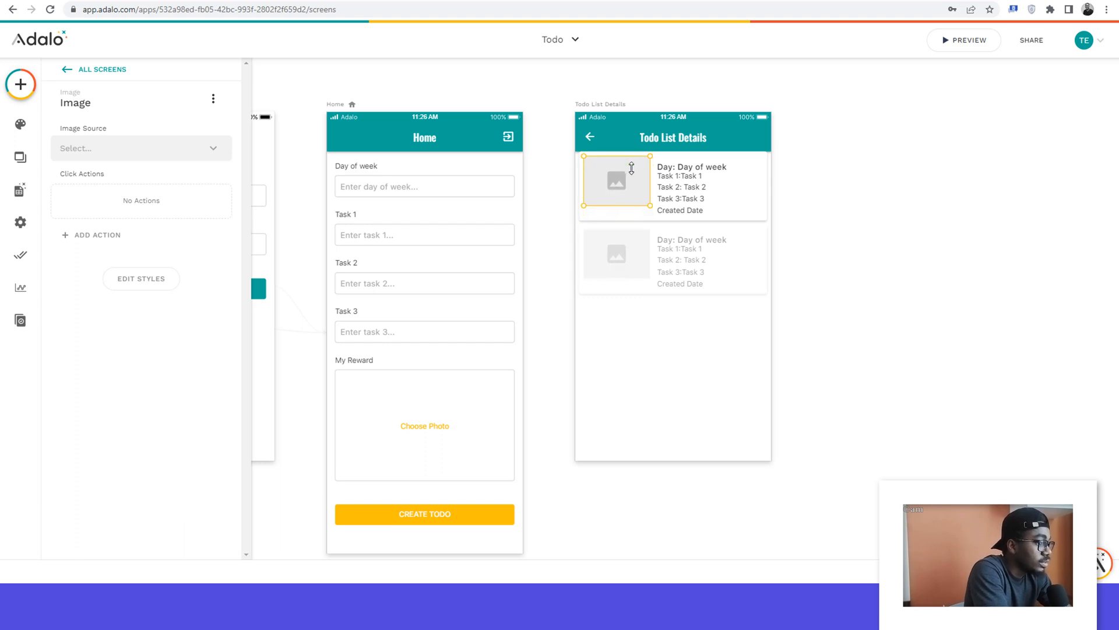
# Step: Move the day, task and date texts up together and reduce the height of the card's background rectangle
pyautogui.click(697, 169)
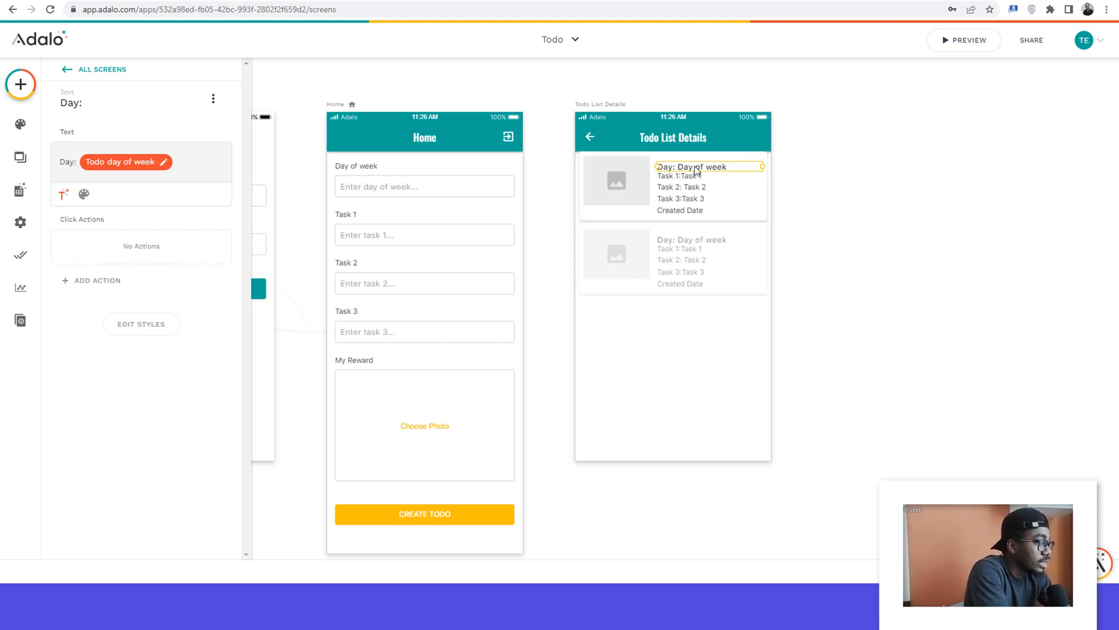
pyautogui.keyDown('shift'); pyautogui.click(683, 176); pyautogui.keyUp('shift')
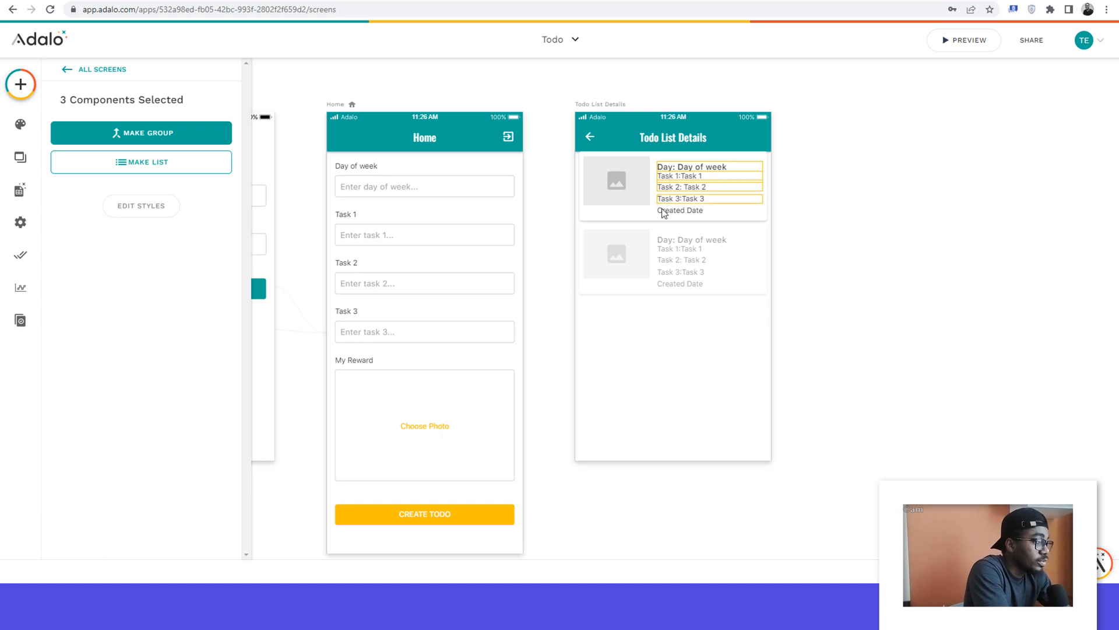
pyautogui.keyDown('shift'); pyautogui.click(666, 199); pyautogui.keyUp('shift')
pyautogui.keyDown('shift'); pyautogui.click(671, 211); pyautogui.keyUp('shift')
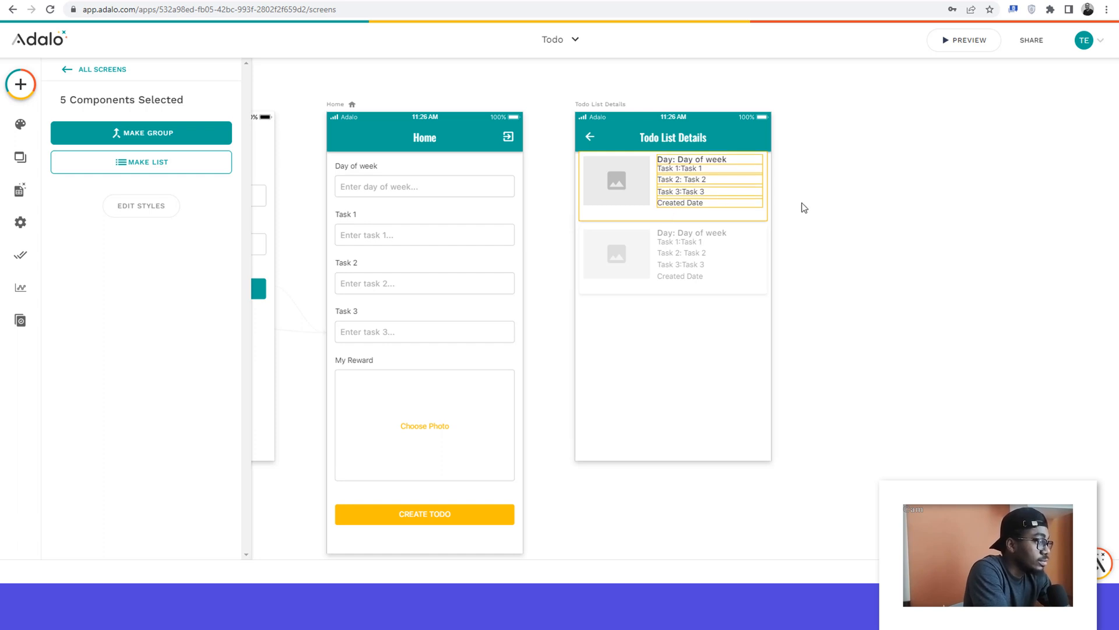
pyautogui.click(722, 216)
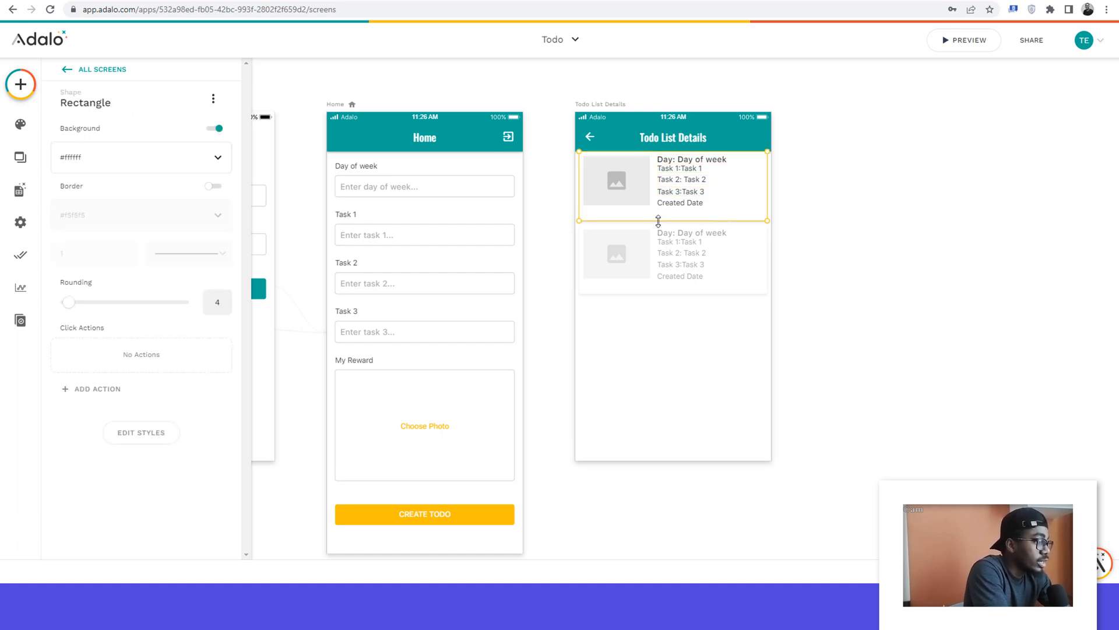
pyautogui.moveTo(660, 220); pyautogui.dragTo(661, 213)
pyautogui.click(842, 187)
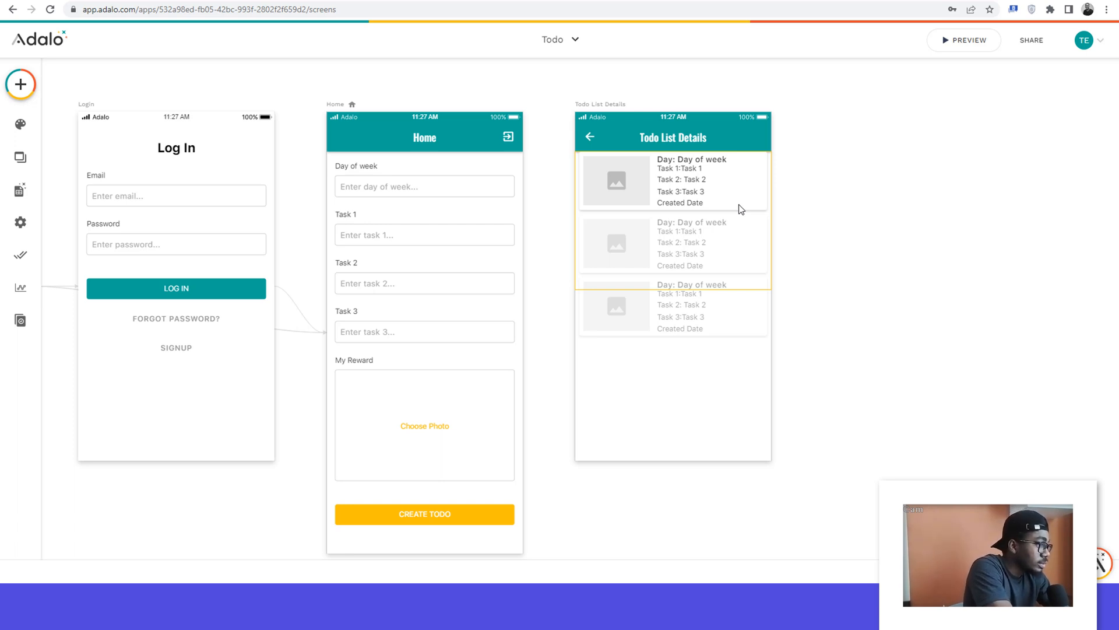
# Step: Undo the card height change and the upward moves of the texts and image
pyautogui.hotkey('ctrl', 'z')
pyautogui.hotkey('ctrl', 'z')
pyautogui.hotkey('ctrl', 'z')
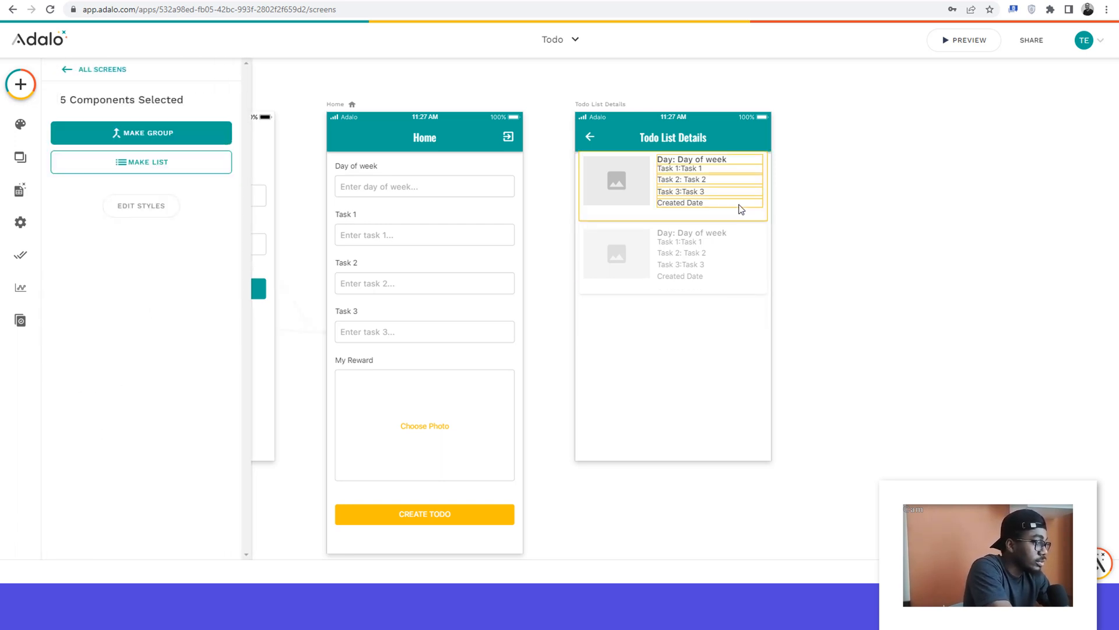
pyautogui.hotkey('ctrl', 'z')
pyautogui.hotkey('ctrl', 'z')
pyautogui.hotkey('ctrl', 'z')
pyautogui.hotkey('ctrl', 'z')
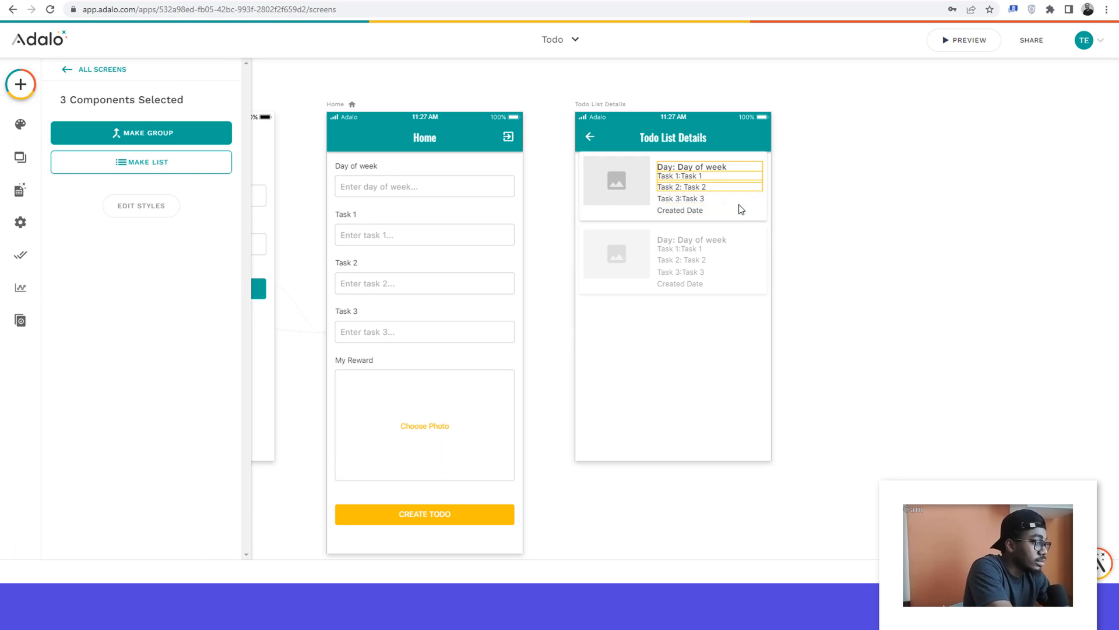
pyautogui.hotkey('ctrl', 'z')
pyautogui.hotkey('ctrl', 'z')
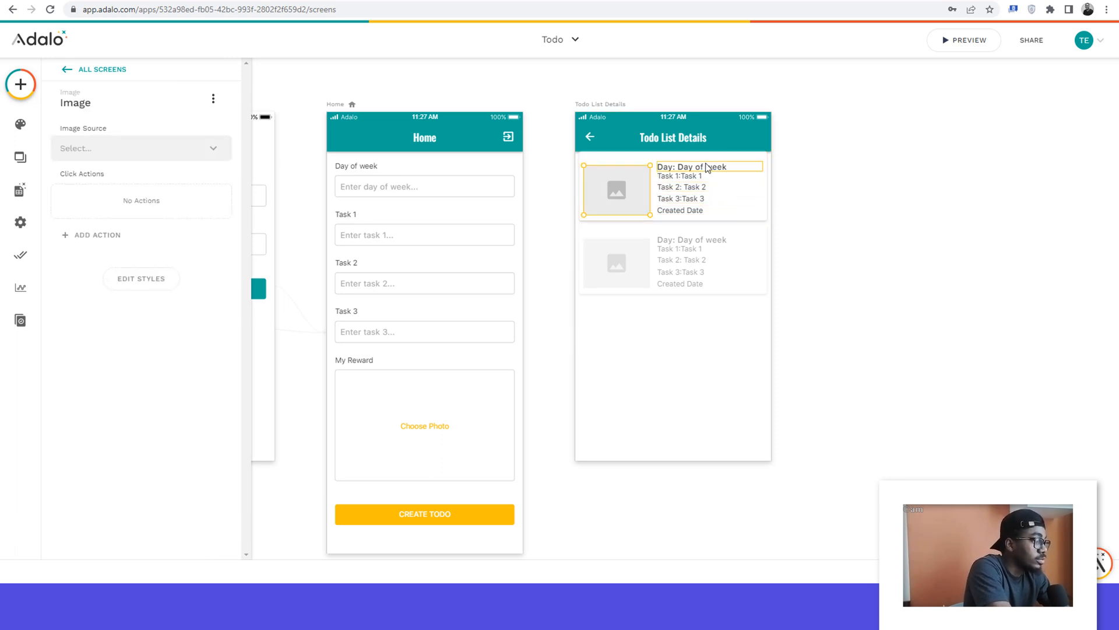
pyautogui.click(830, 178)
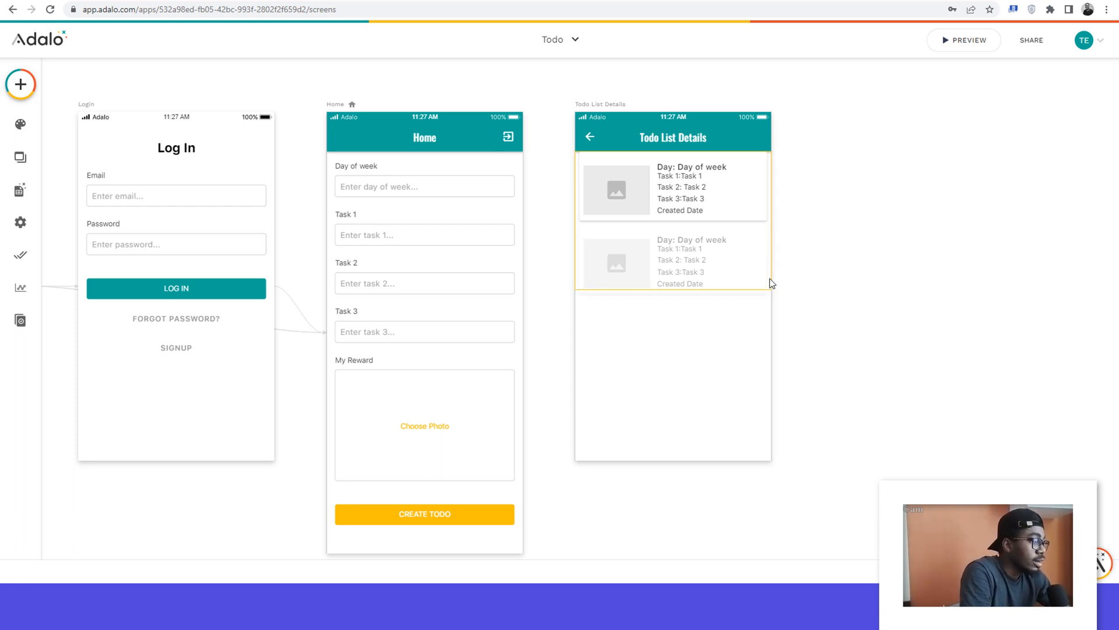
pyautogui.click(640, 196)
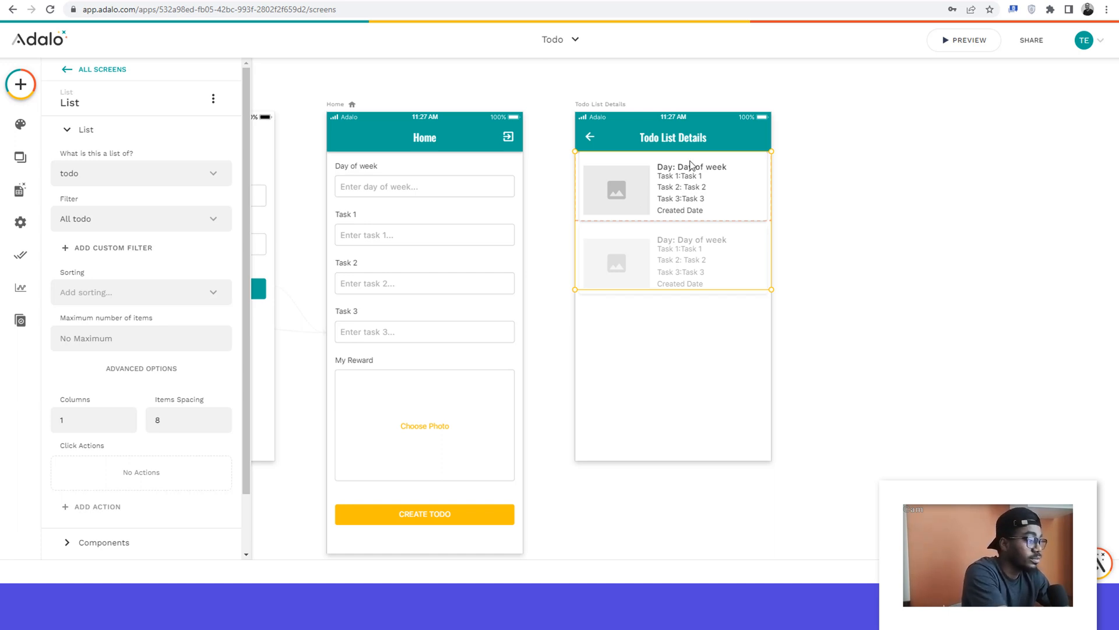
pyautogui.click(472, 98)
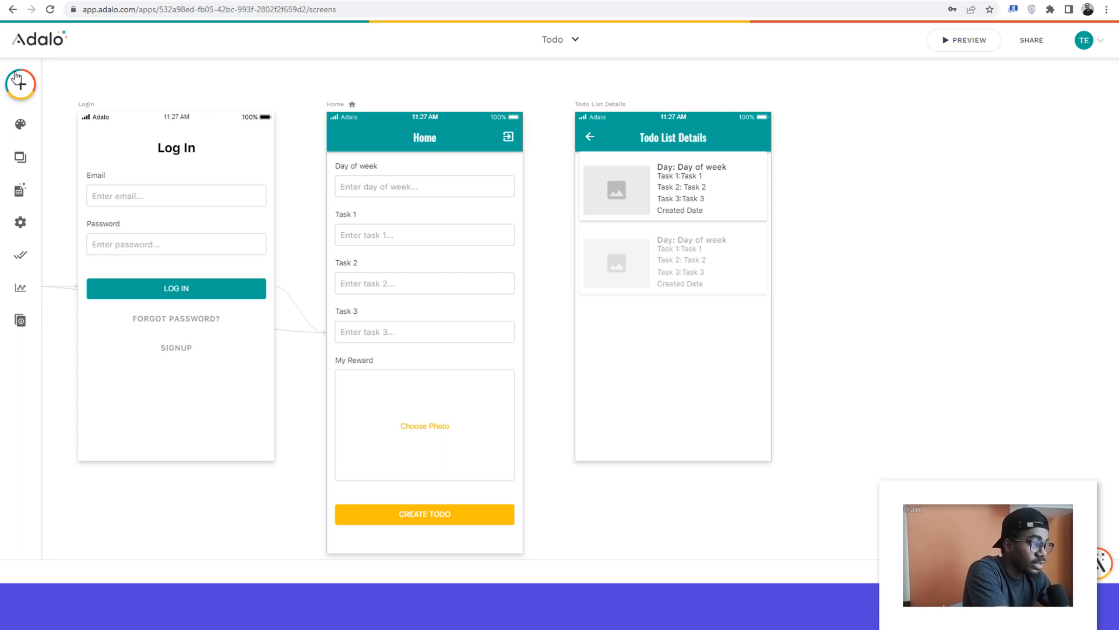
# Step: Add an Icon component to the todo list item, near the card's upper edge just past the Day title
pyautogui.click(17, 84)
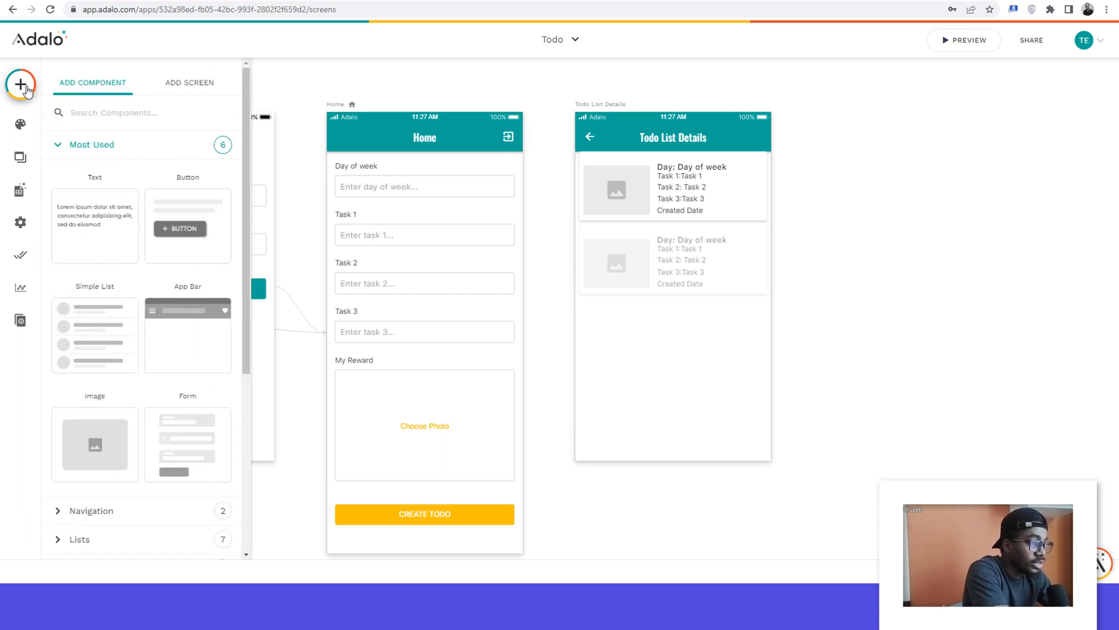
pyautogui.moveTo(162, 231); pyautogui.dragTo(332, 166)
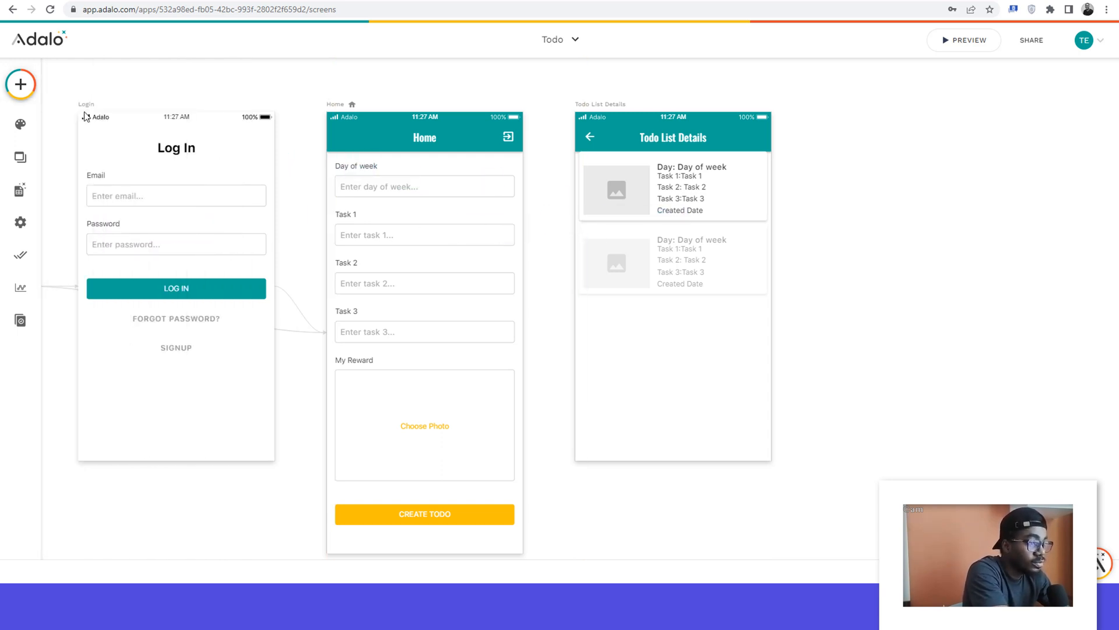
pyautogui.click(21, 86)
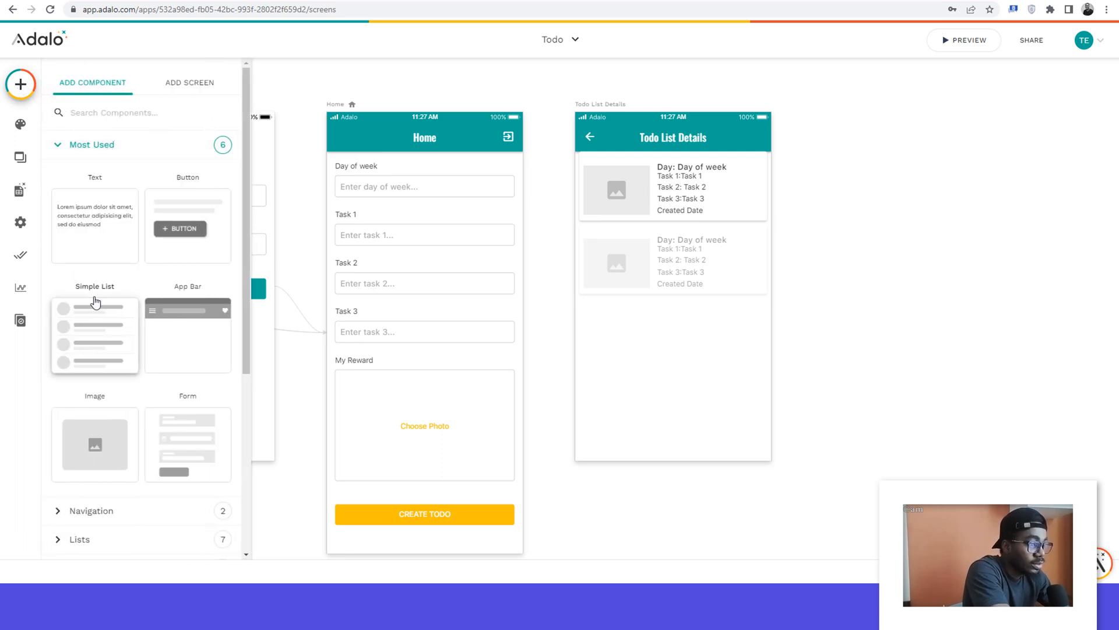
pyautogui.scroll(-3, 87, 326)
pyautogui.click(63, 376)
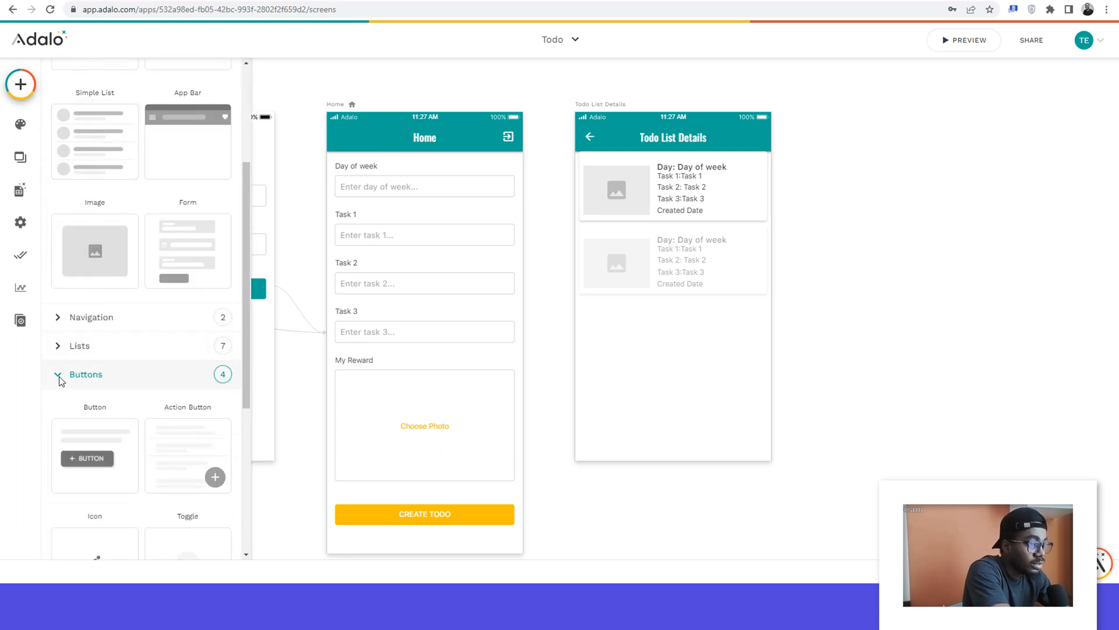
pyautogui.scroll(-3, 61, 379)
pyautogui.moveTo(91, 389); pyautogui.dragTo(739, 166)
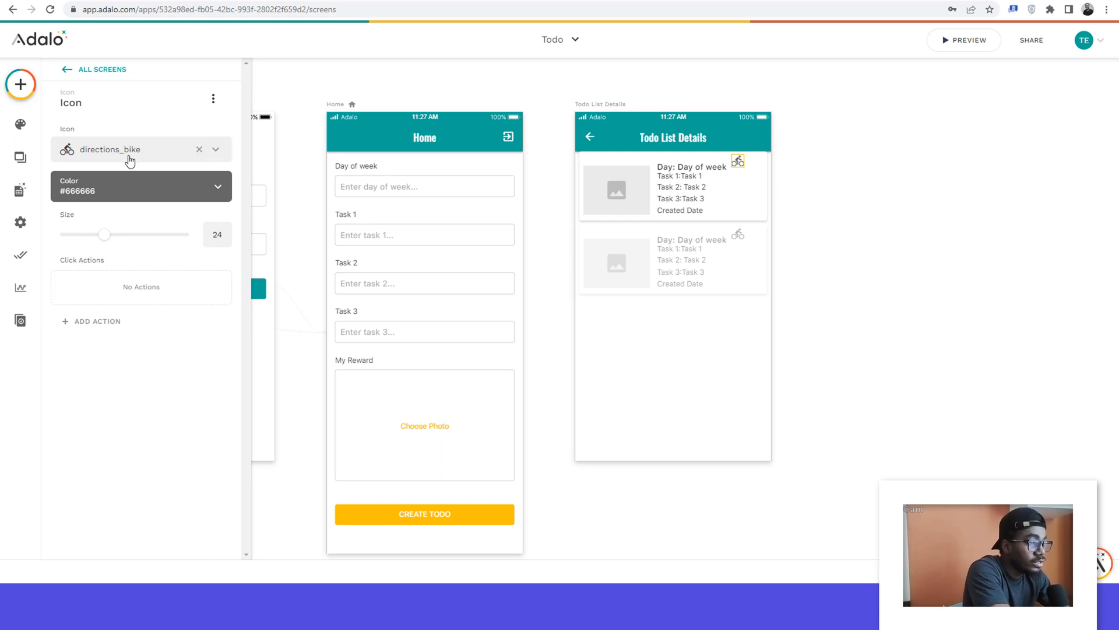
# Step: Change the new icon from the bike to the edit pencil and set its size to 14
pyautogui.click(199, 149)
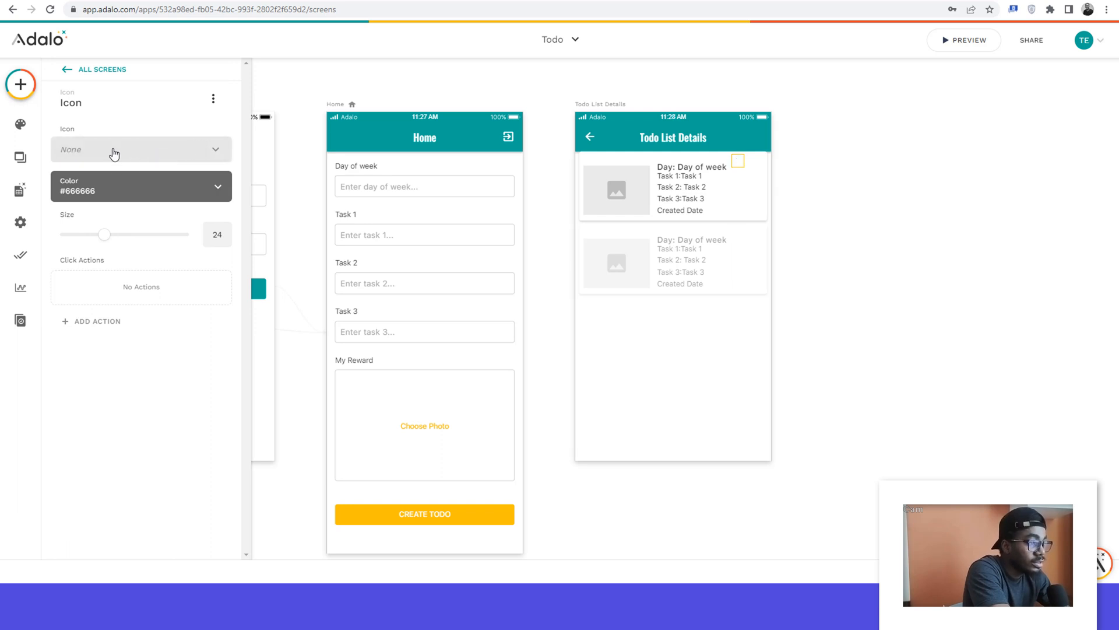
pyautogui.click(112, 151)
pyautogui.write('edi')
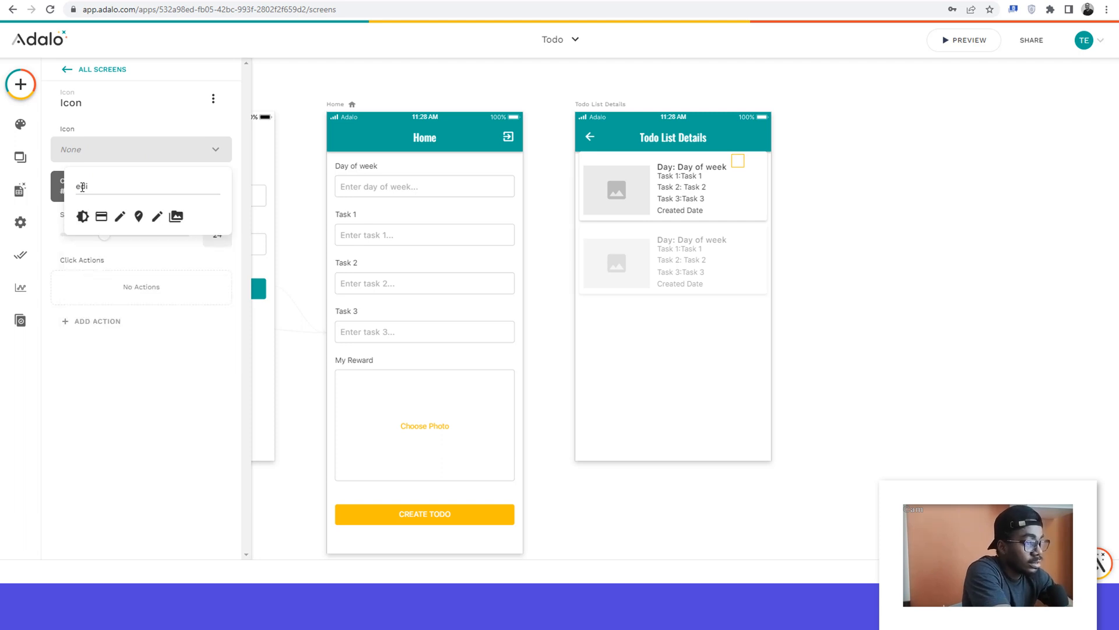
pyautogui.click(120, 216)
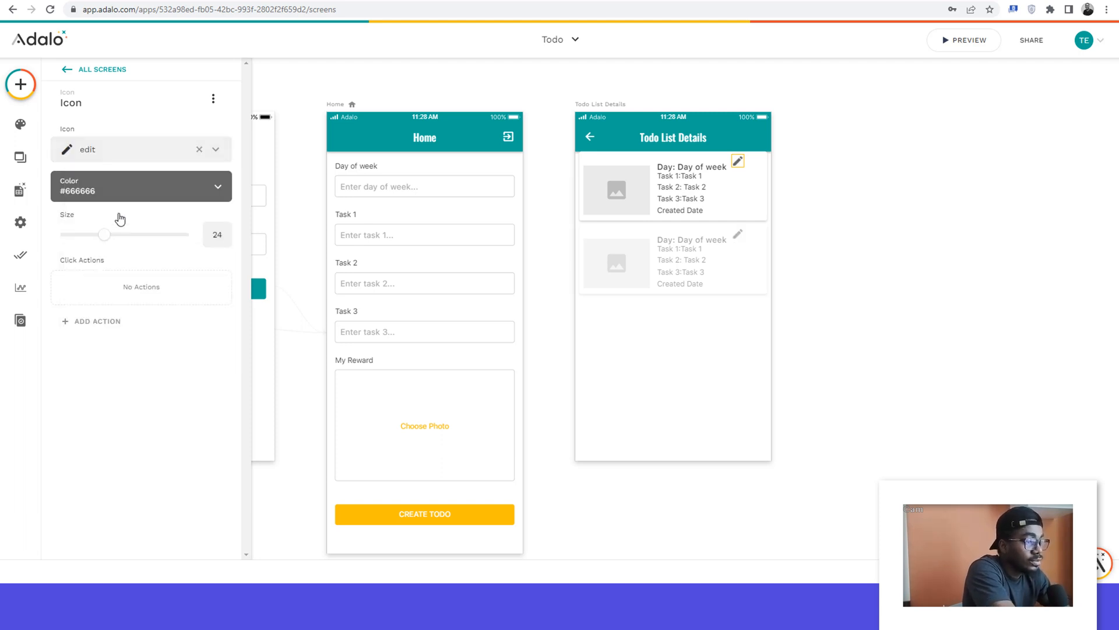
pyautogui.click(226, 240)
pyautogui.click(226, 240)
pyautogui.click(226, 241)
pyautogui.click(226, 240)
pyautogui.click(225, 240)
pyautogui.click(225, 240)
pyautogui.click(226, 243)
pyautogui.click(225, 243)
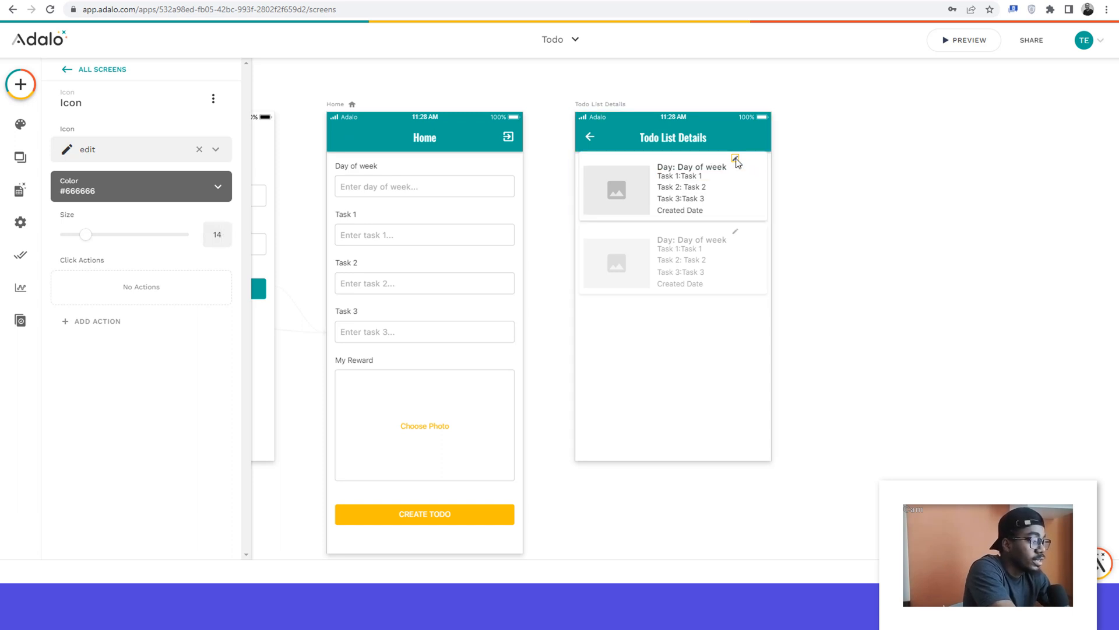
# Step: Duplicate the edit icon, place the copy beside the original and change it to the delete trash can
pyautogui.hscroll(5, 736, 163)
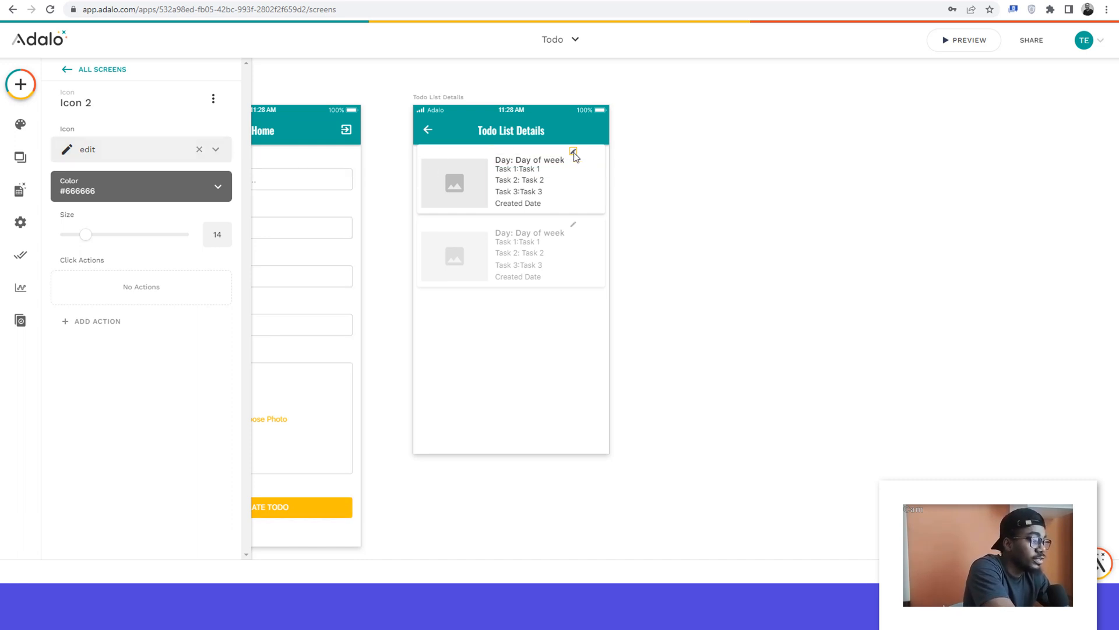
pyautogui.hotkey('ctrl', 'd')
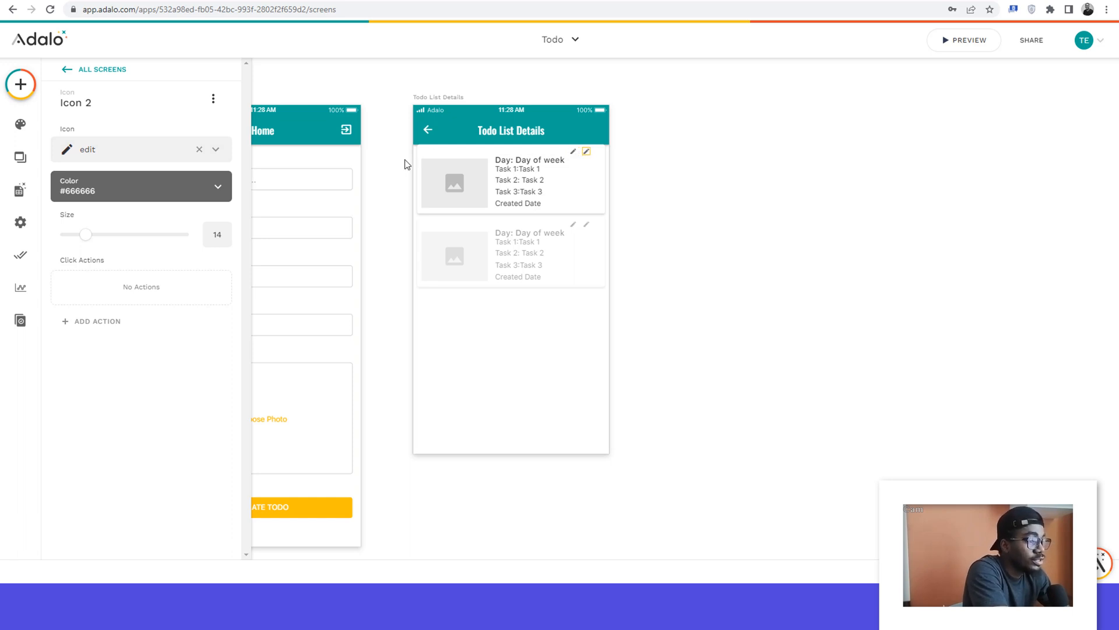
pyautogui.click(165, 154)
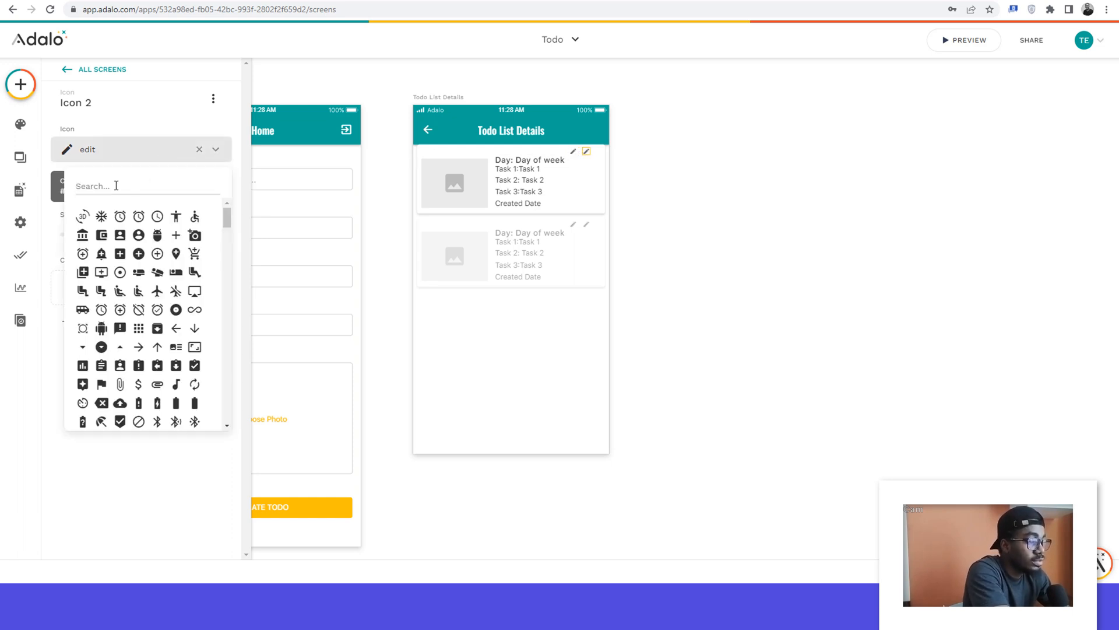
pyautogui.write('de')
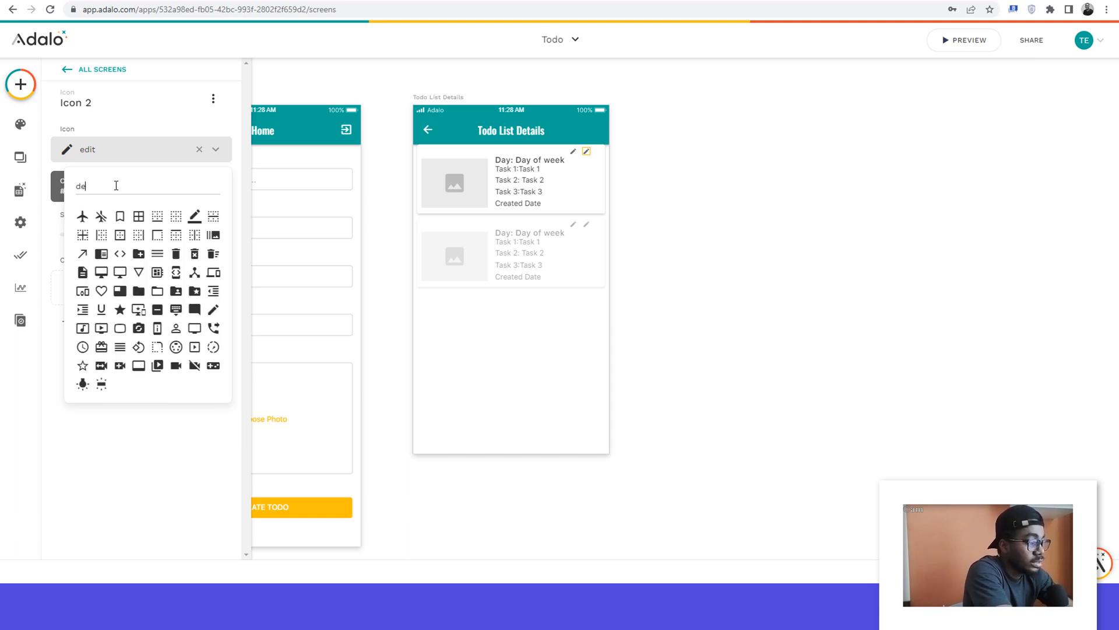
pyautogui.write('let')
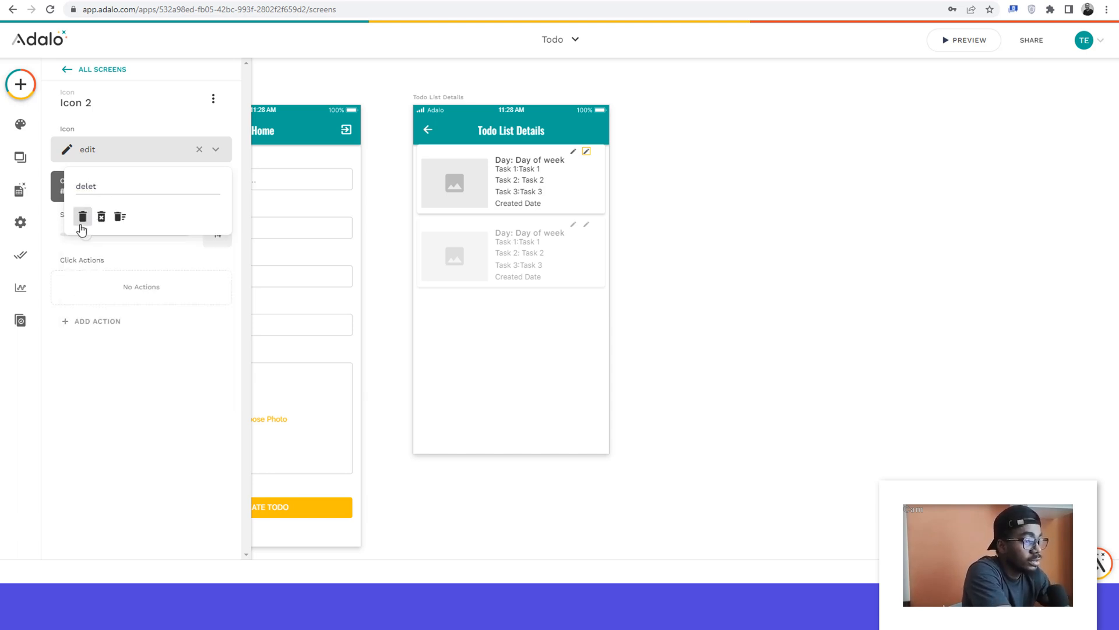
pyautogui.click(82, 217)
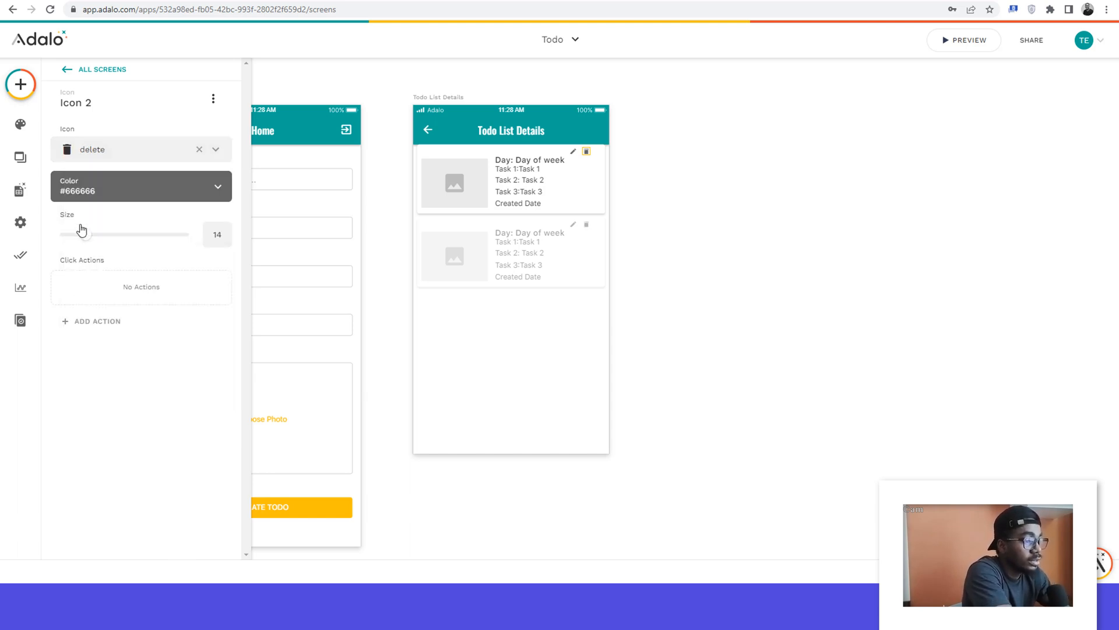
pyautogui.click(705, 193)
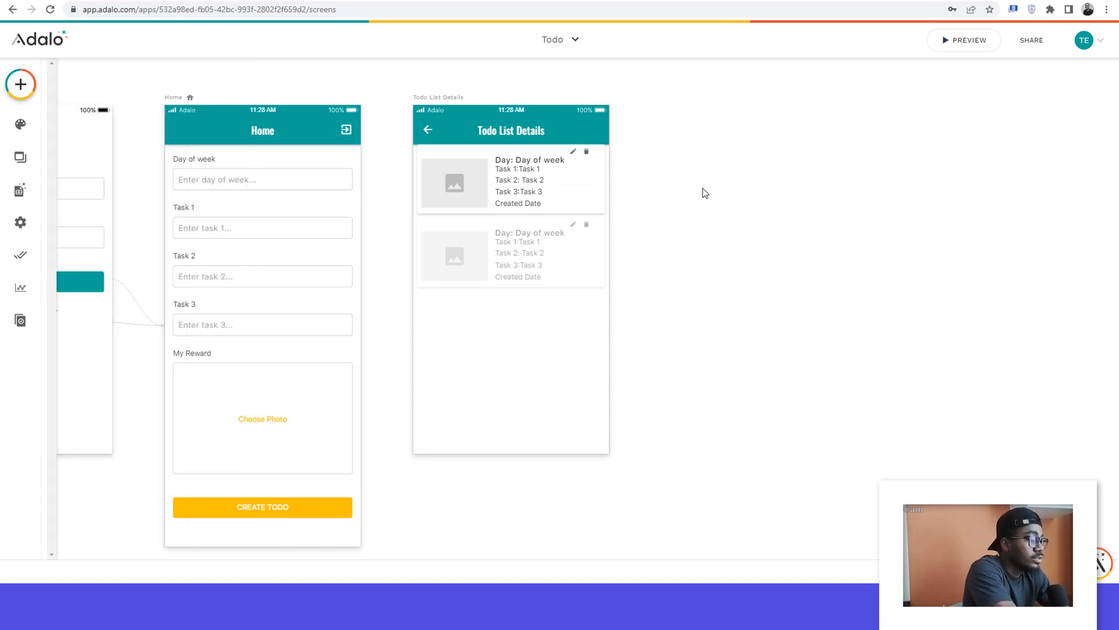
# Step: Set the delete icon's color to red #f10a0a
pyautogui.click(587, 152)
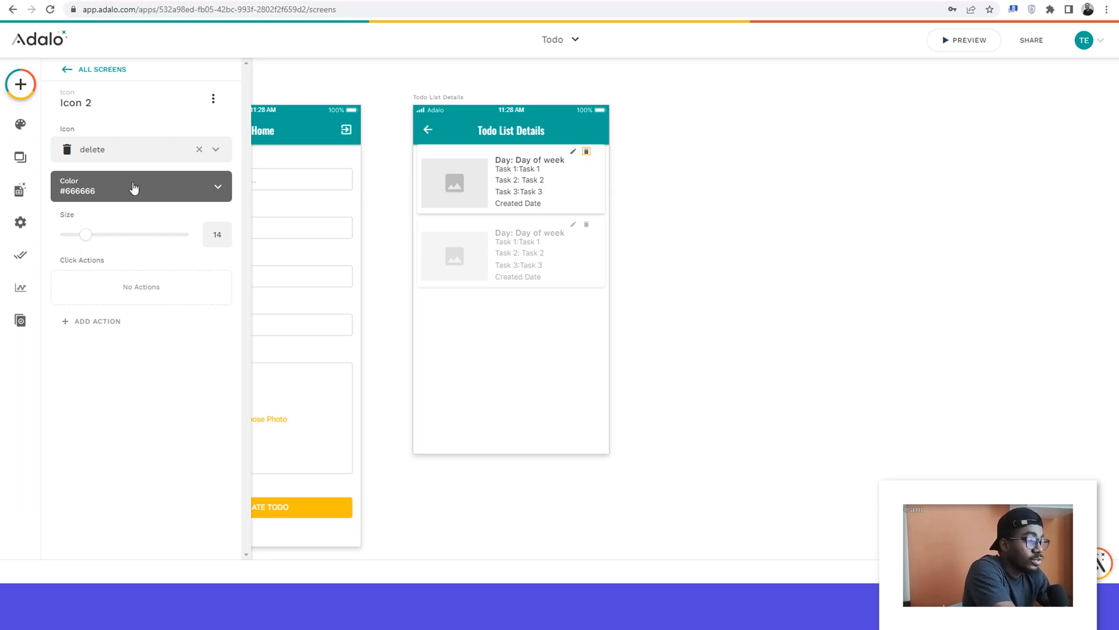
pyautogui.click(133, 187)
pyautogui.click(215, 225)
pyautogui.click(219, 224)
pyautogui.click(777, 192)
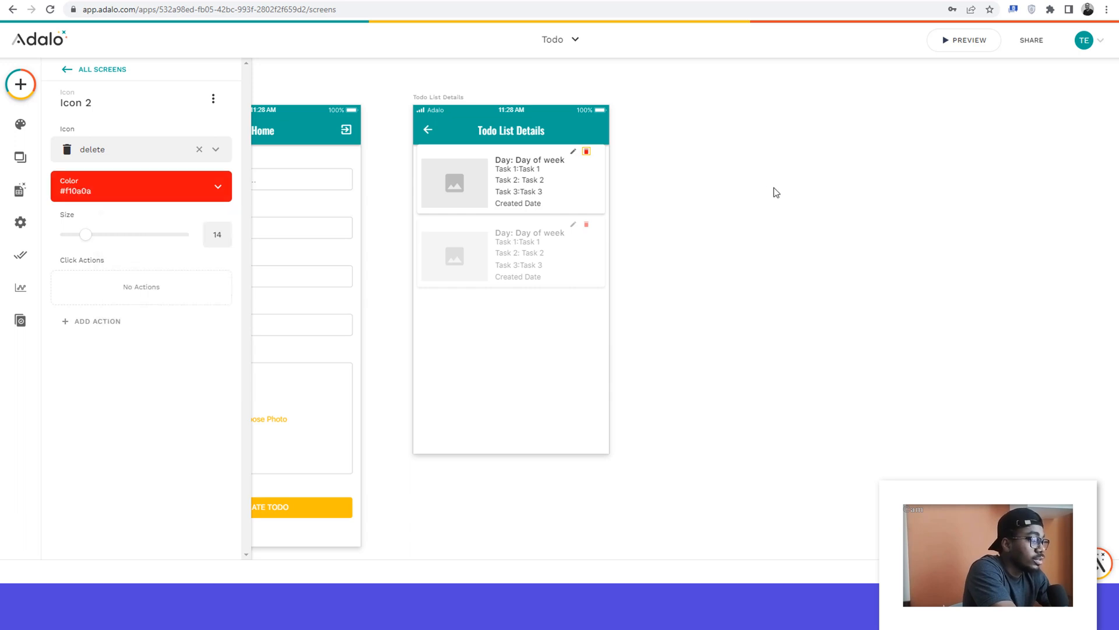
# Step: Move the todo list on the Todo List Details screen slightly down, leaving a small gap below the app bar
pyautogui.click(381, 467)
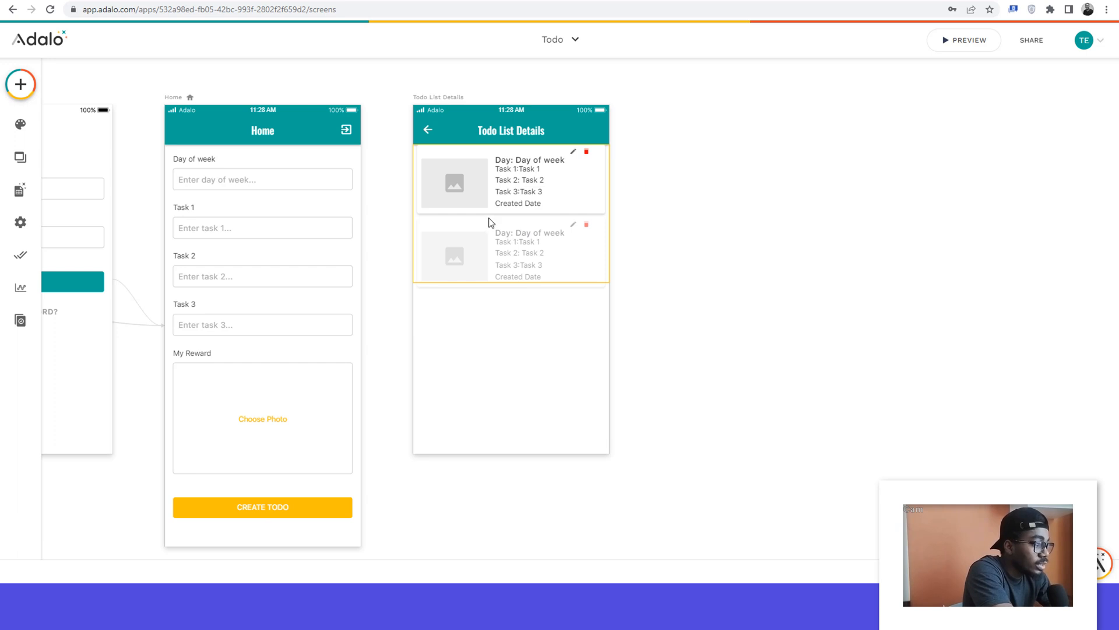
pyautogui.click(480, 149)
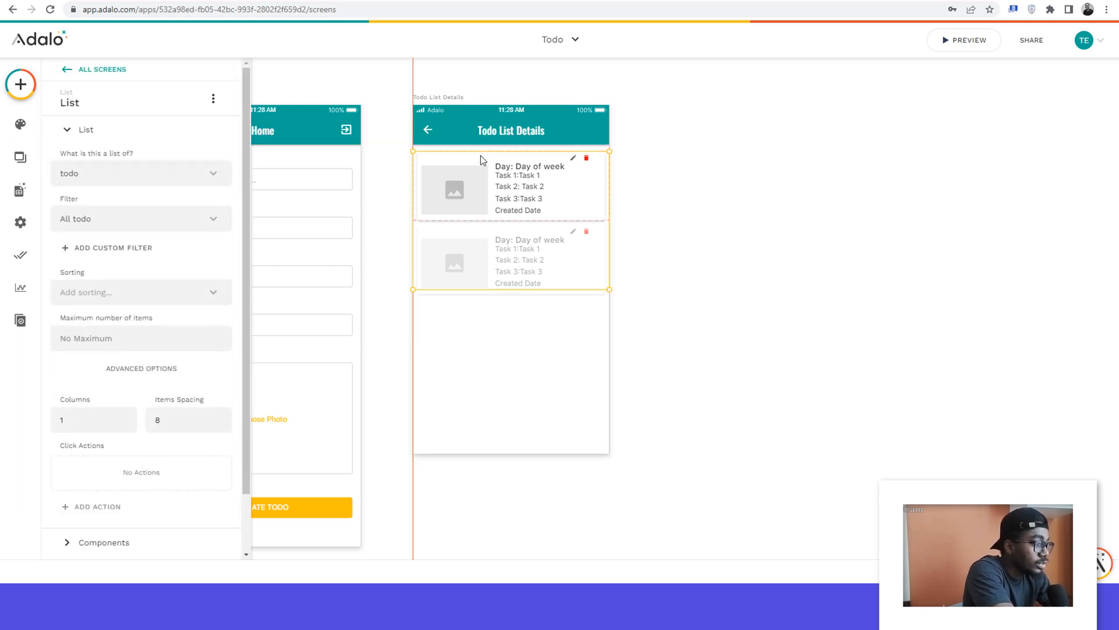
pyautogui.click(661, 191)
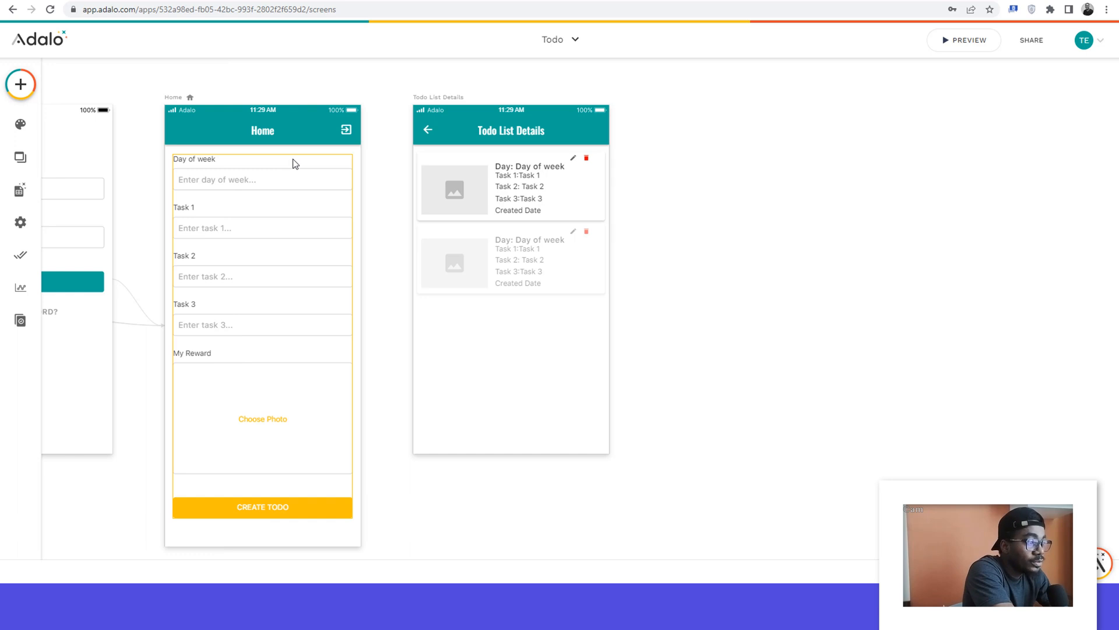
# Step: Create a new screen named Edit Todo List from the simple App Bar template
pyautogui.click(19, 84)
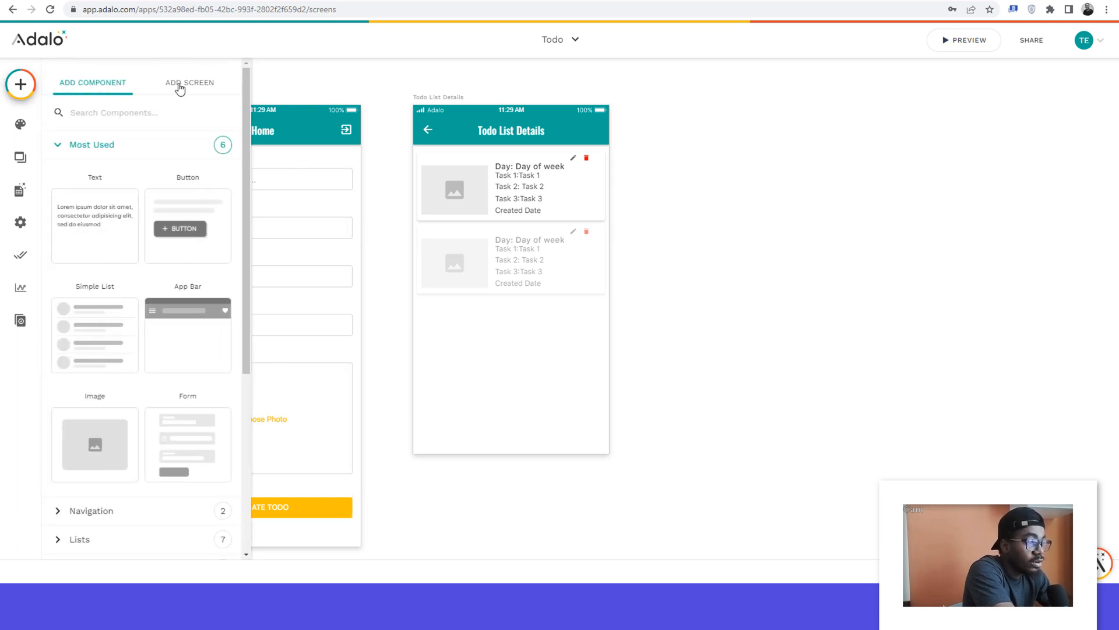
pyautogui.click(180, 87)
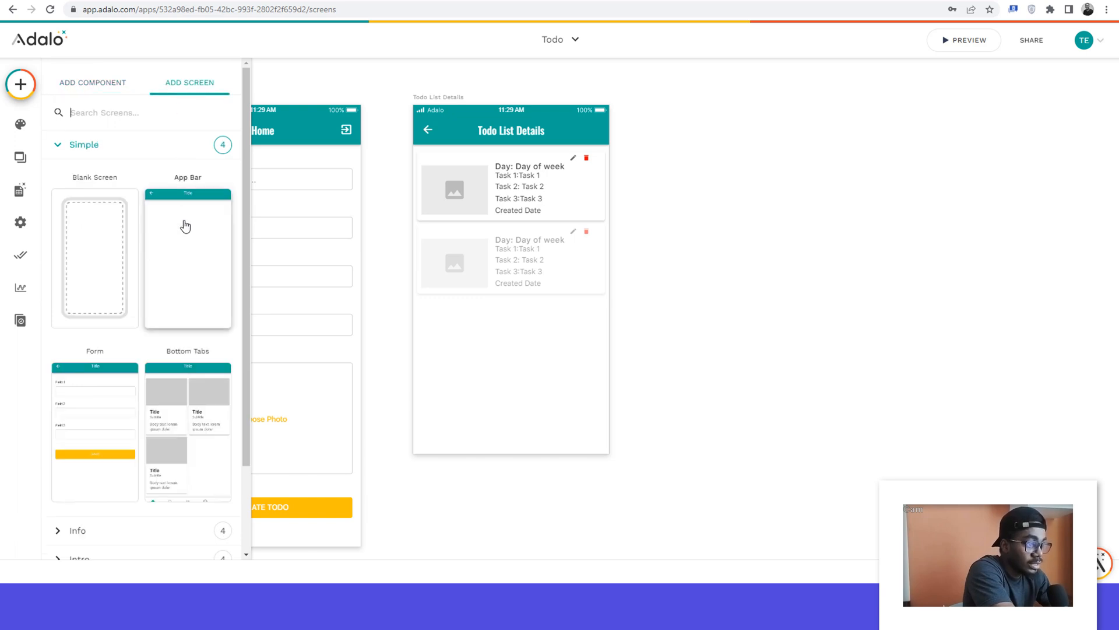
pyautogui.click(186, 226)
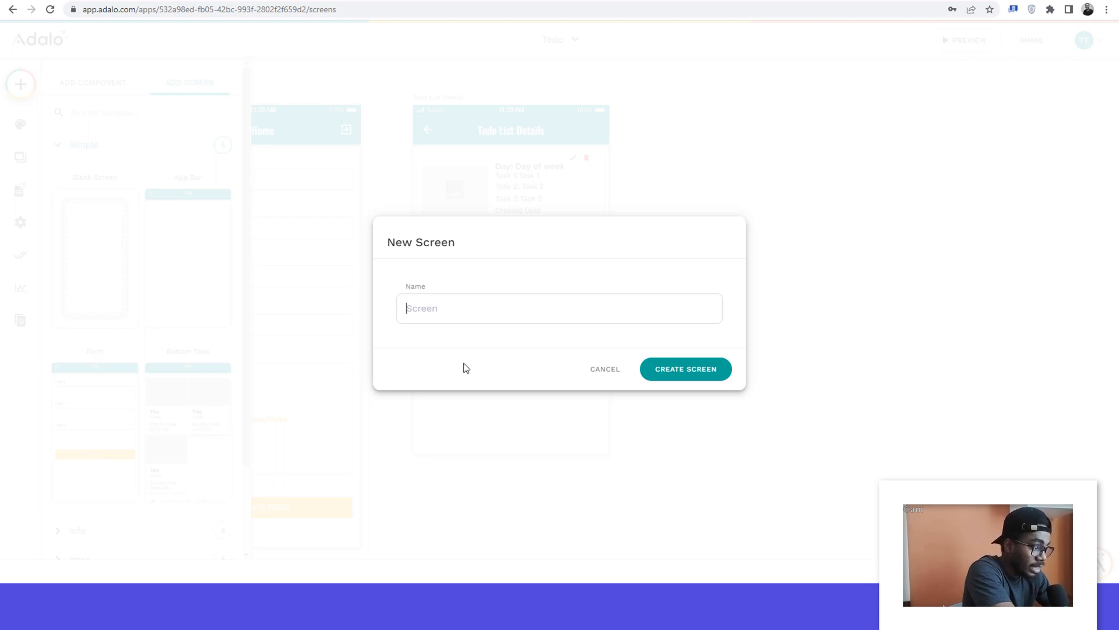
pyautogui.write('Edt')
pyautogui.press('BackSpace')
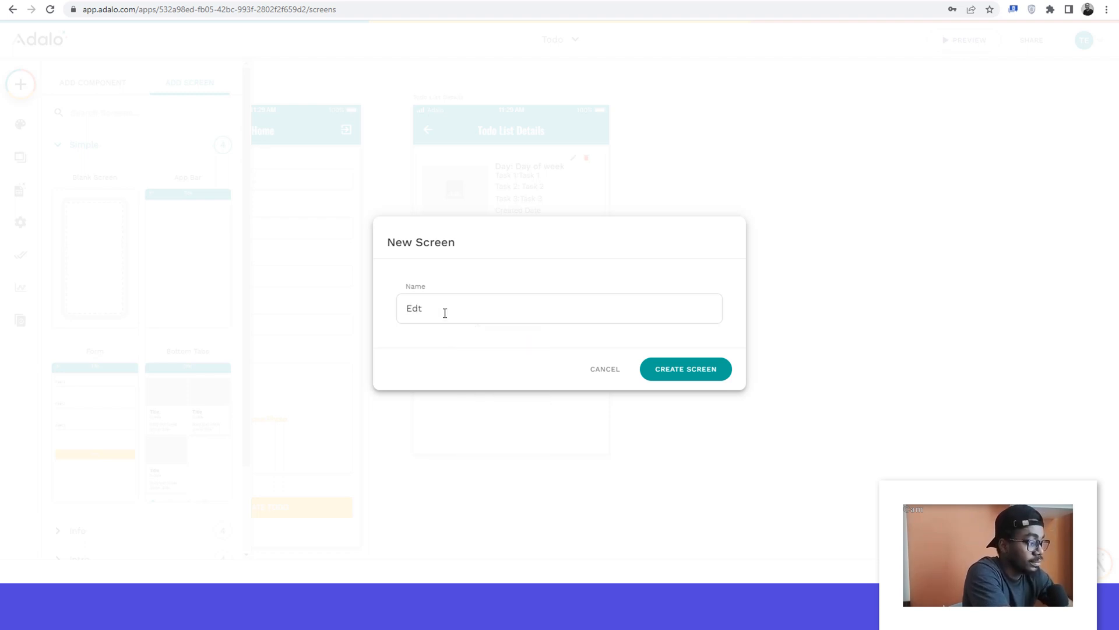
pyautogui.write('it ')
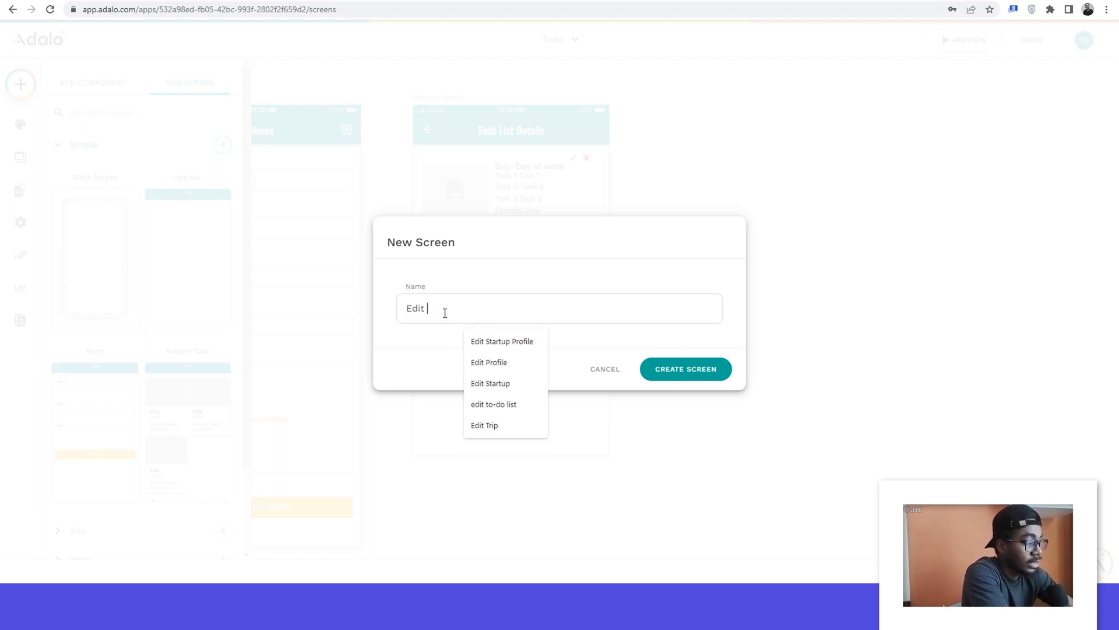
pyautogui.write('Todo List')
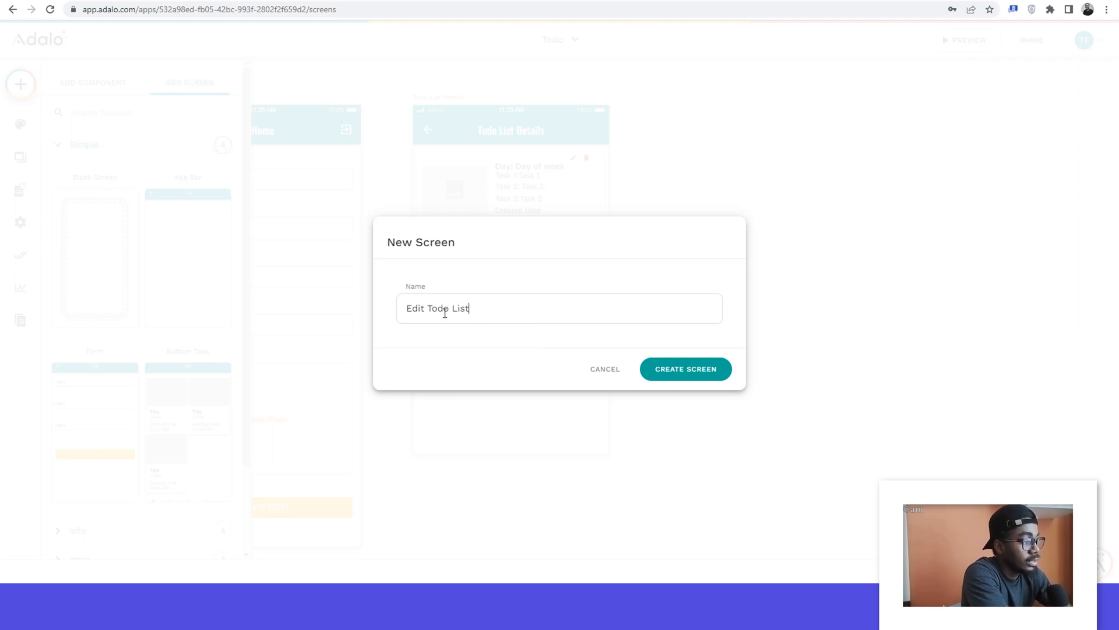
pyautogui.click(680, 377)
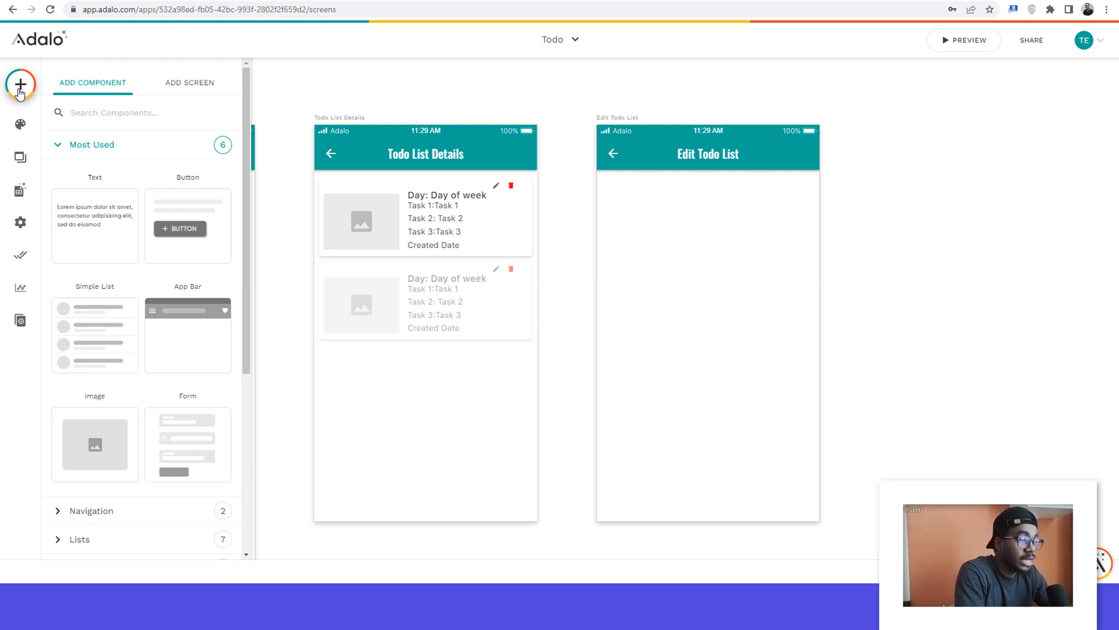
# Step: Add a Form component to the Edit Todo List screen and connect it to the todo collection
pyautogui.moveTo(171, 431); pyautogui.dragTo(707, 285)
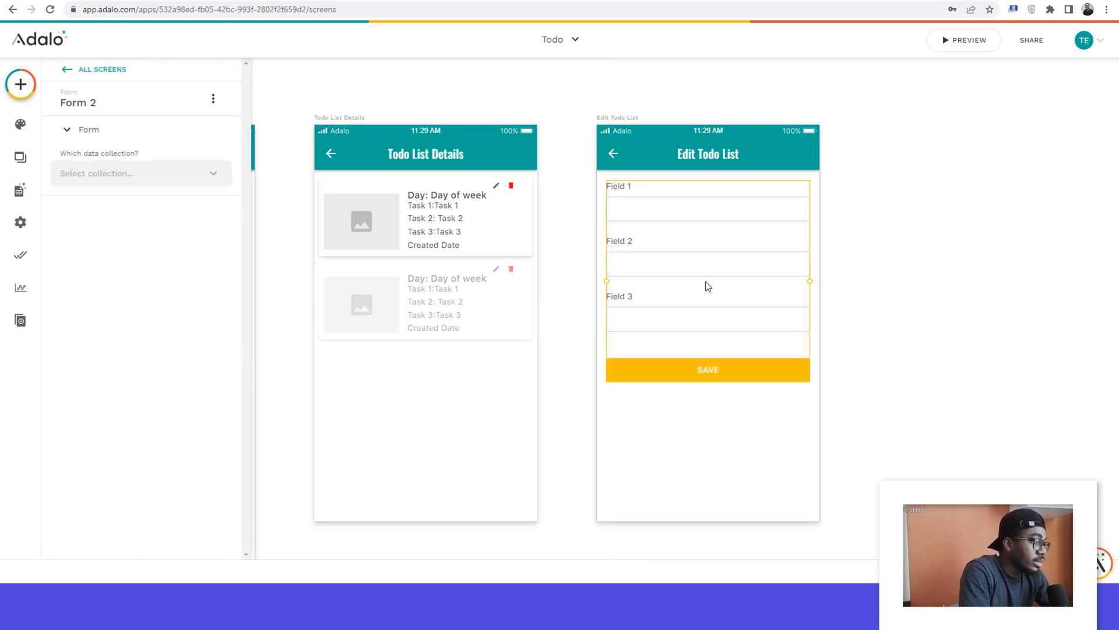
pyautogui.click(90, 175)
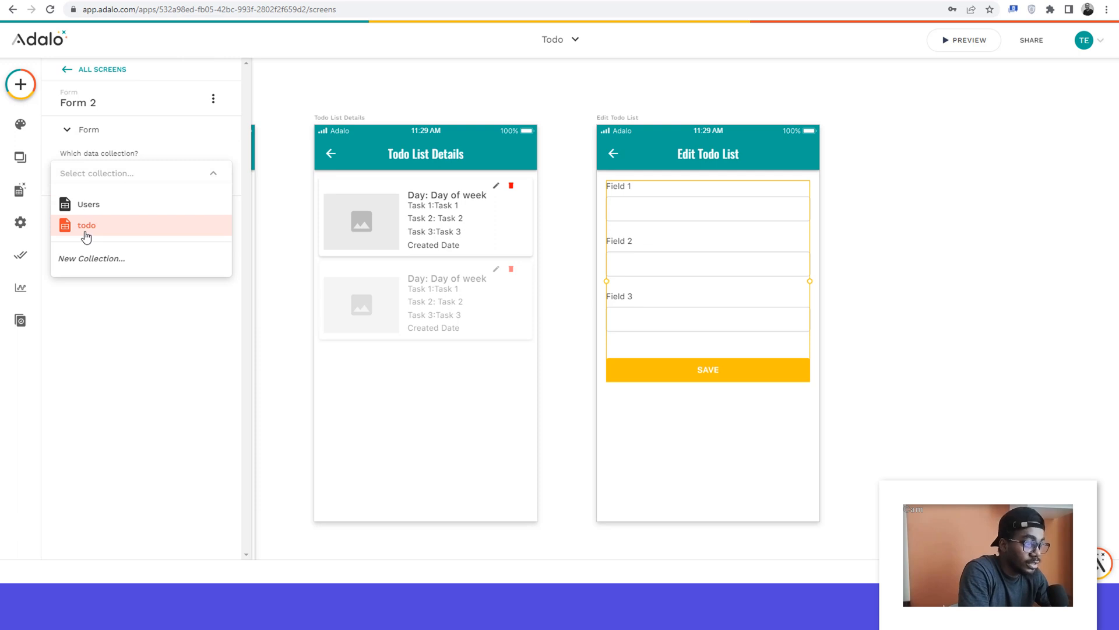
pyautogui.click(86, 225)
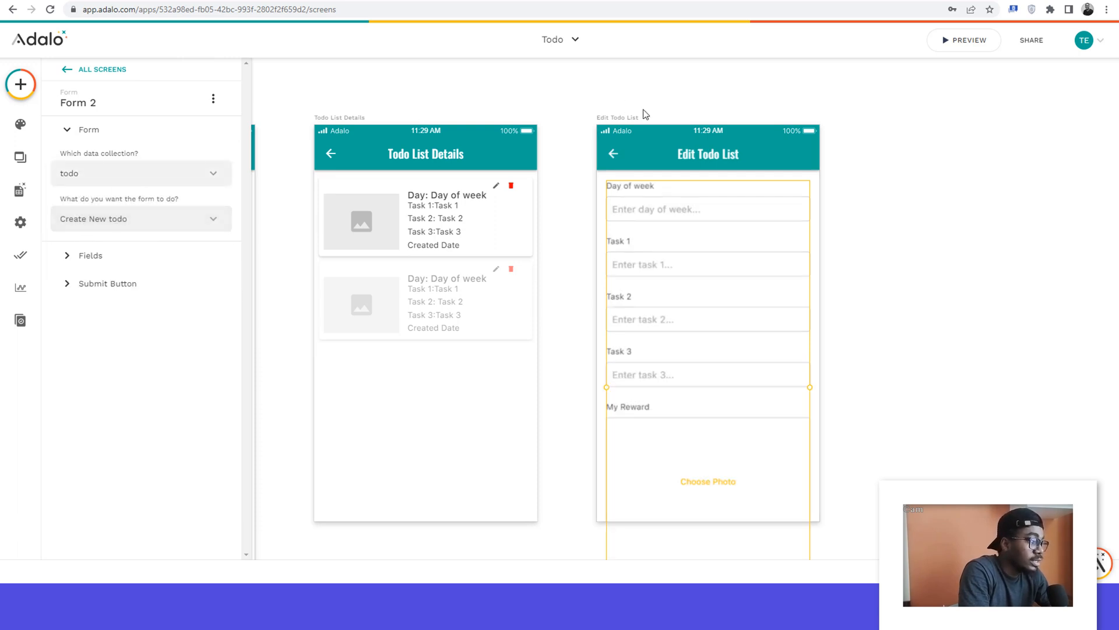
# Step: Lengthen the Edit Todo List screen downward until it holds the whole form including its submit button
pyautogui.scroll(-1, 645, 114)
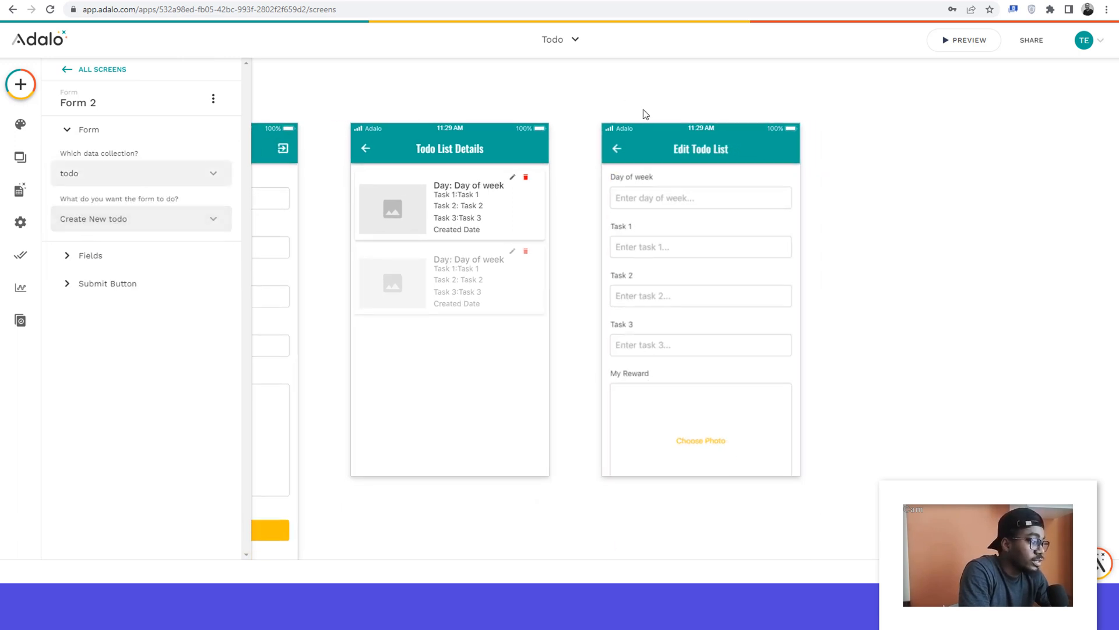
pyautogui.click(615, 115)
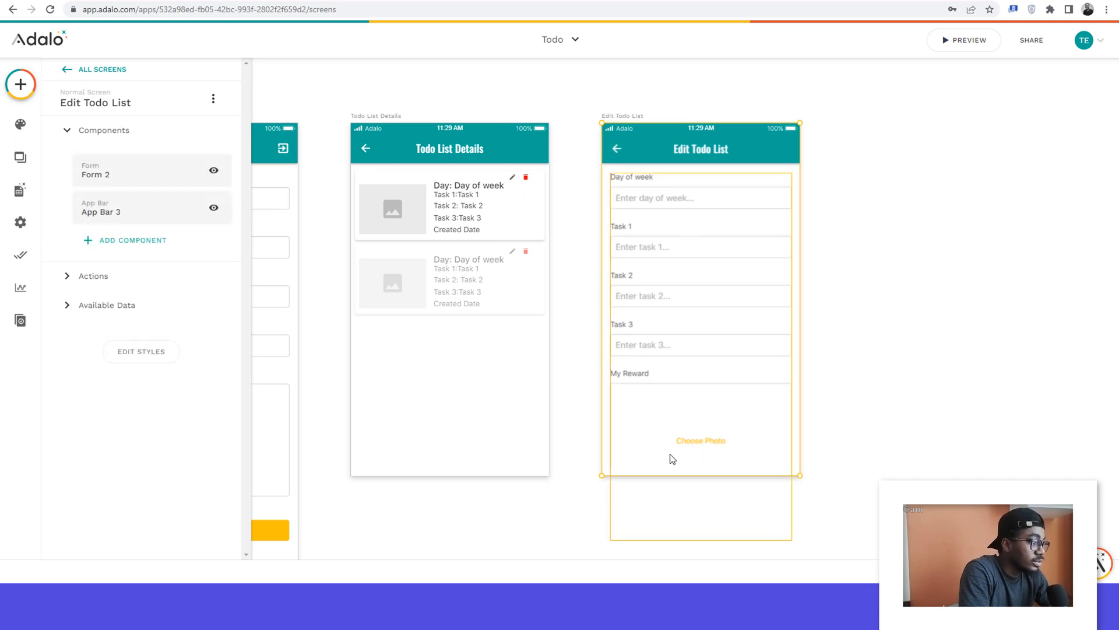
pyautogui.moveTo(680, 496); pyautogui.dragTo(680, 552)
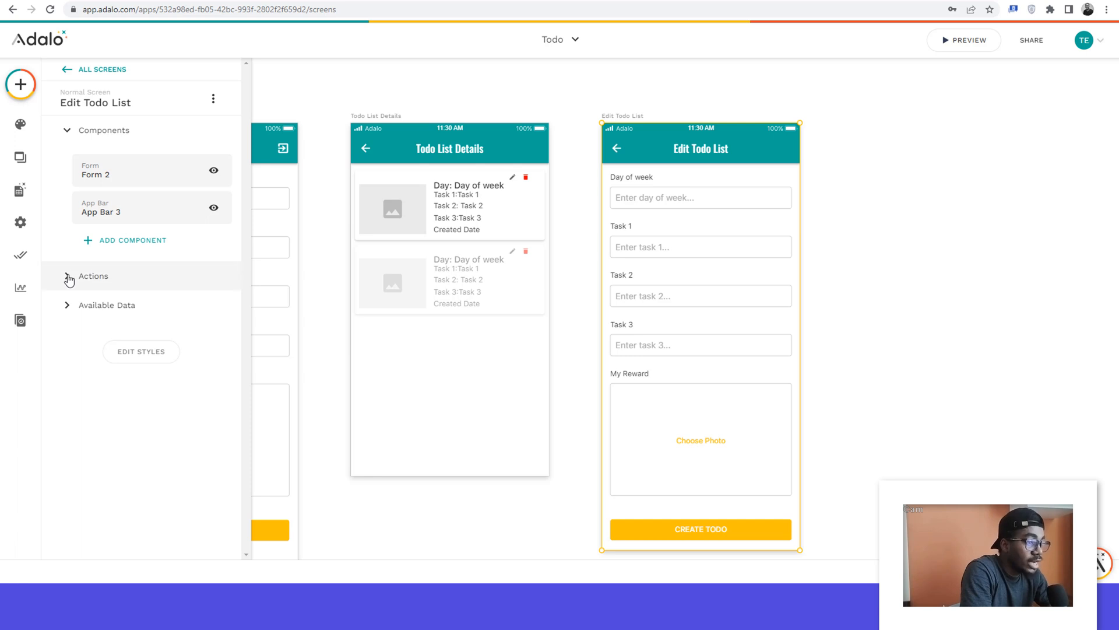
# Step: Check the Edit Todo List screen's visit actions and the purposes available for its form
pyautogui.click(68, 276)
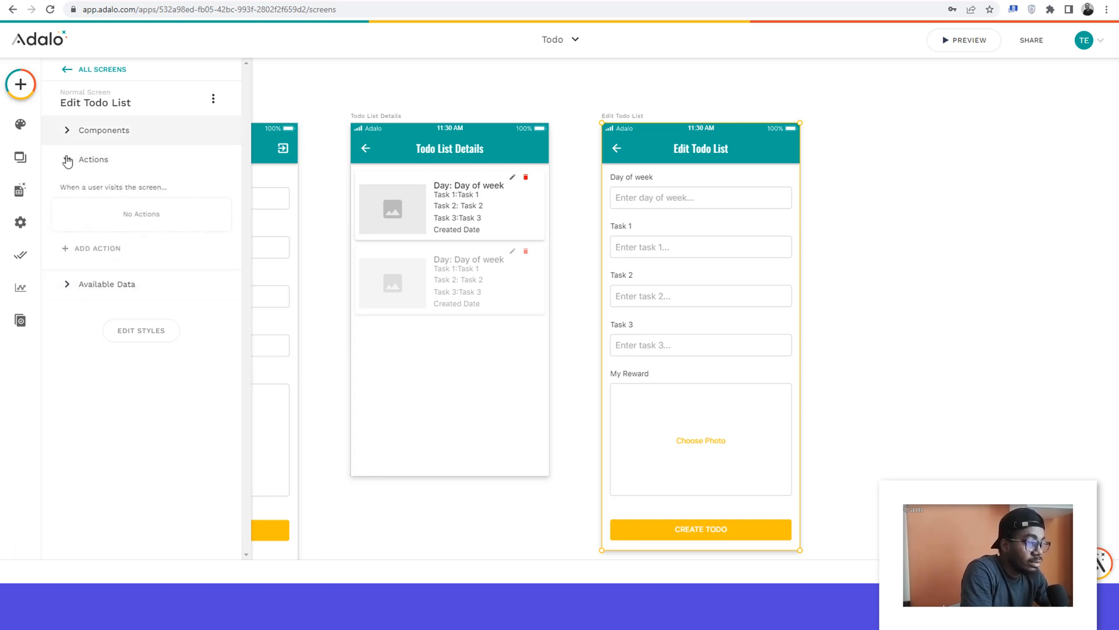
pyautogui.click(66, 159)
pyautogui.click(698, 528)
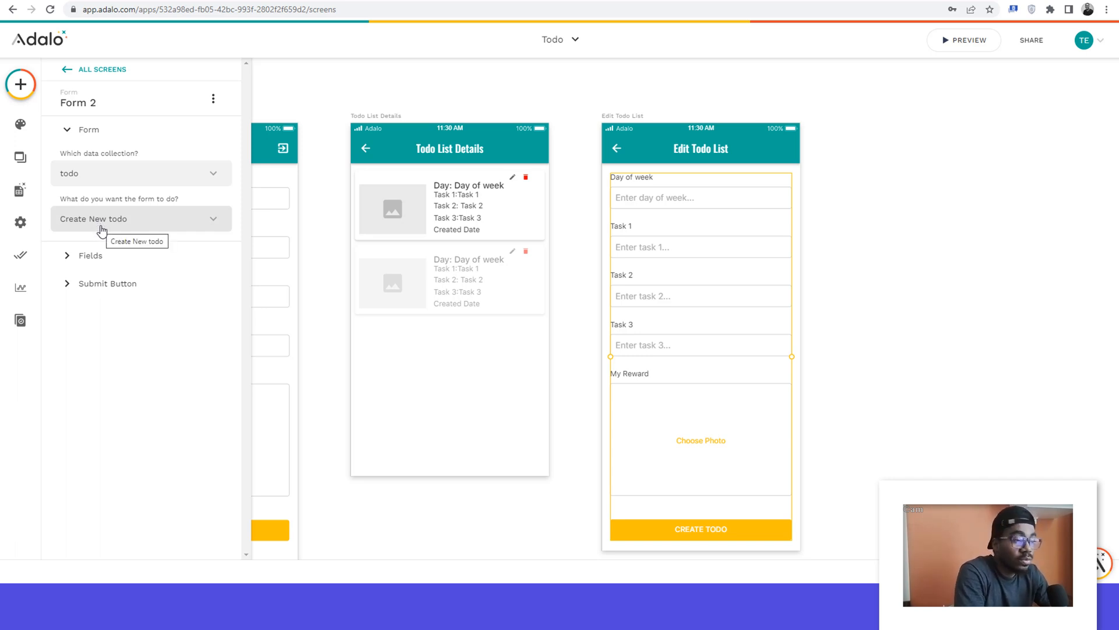
pyautogui.click(102, 229)
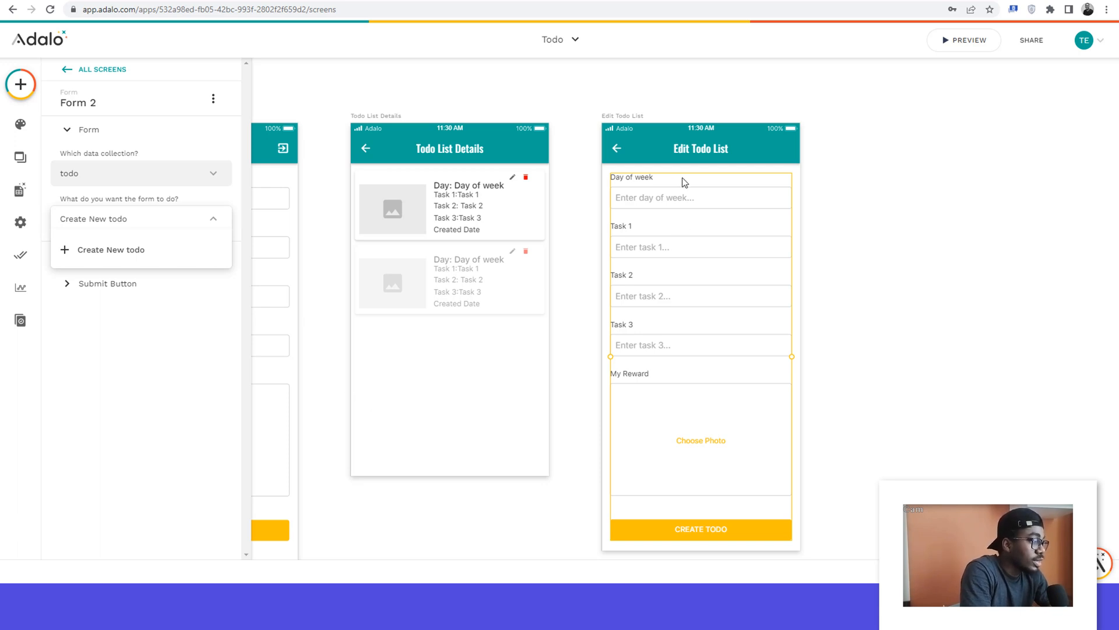
pyautogui.click(738, 273)
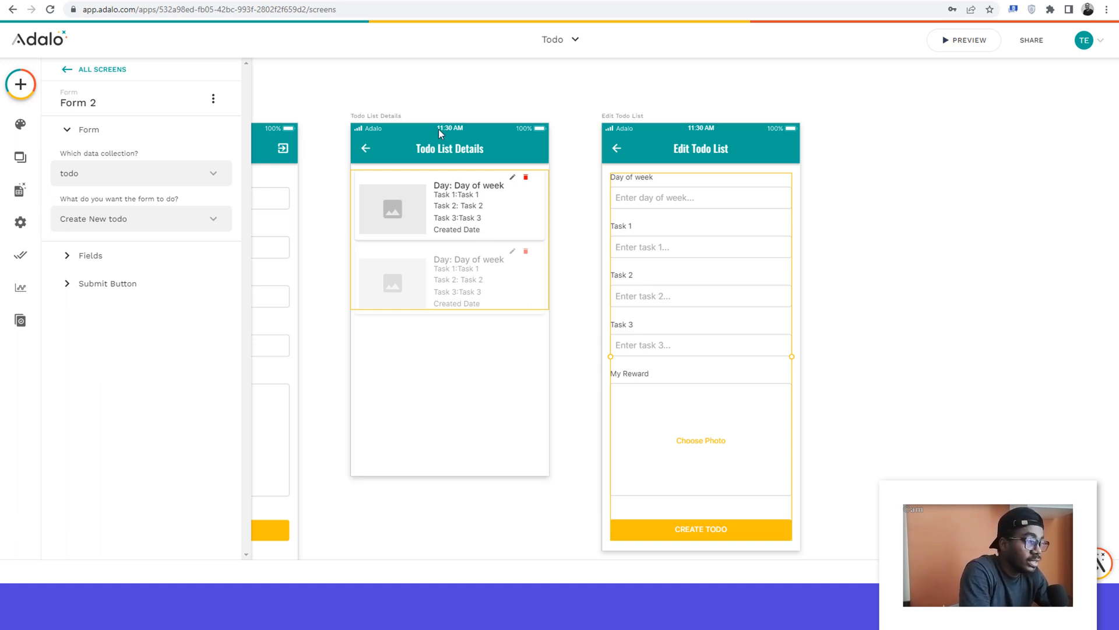
# Step: Add a link to the Todo List Details screen as a second action on the Home form's CREATE TODO button
pyautogui.click(437, 105)
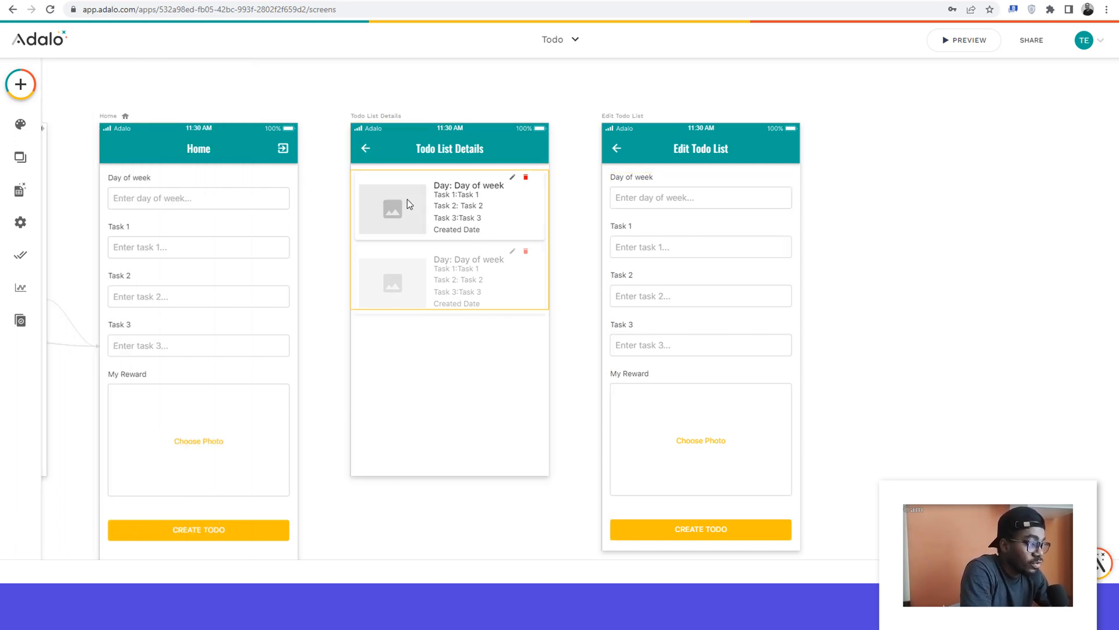
pyautogui.scroll(-1, 407, 198)
pyautogui.click(202, 497)
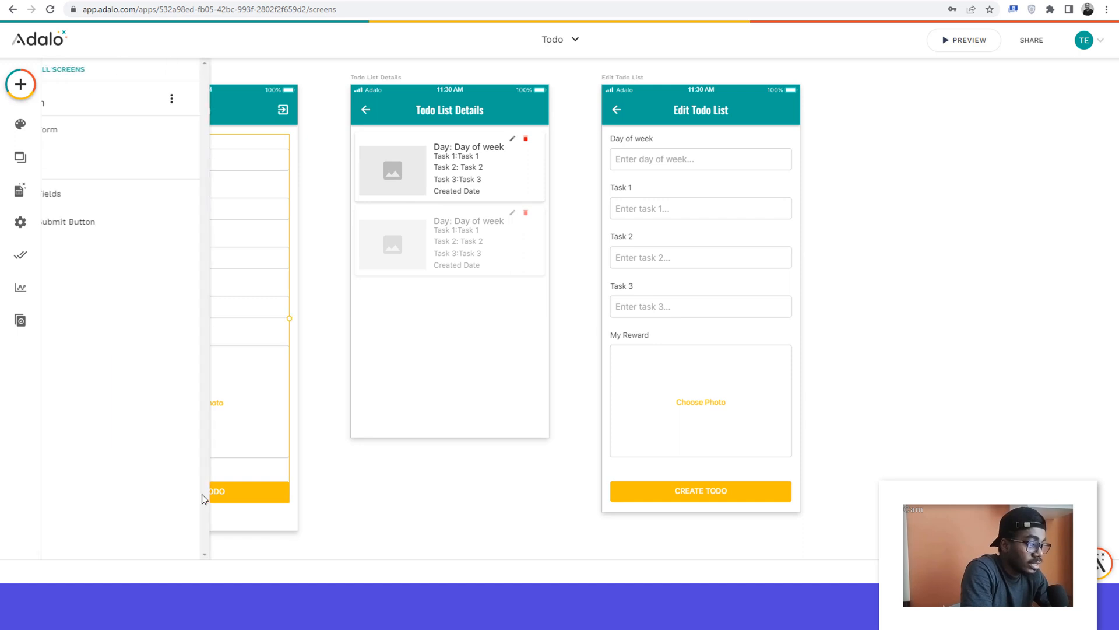
pyautogui.rightClick(202, 497)
pyautogui.click(357, 508)
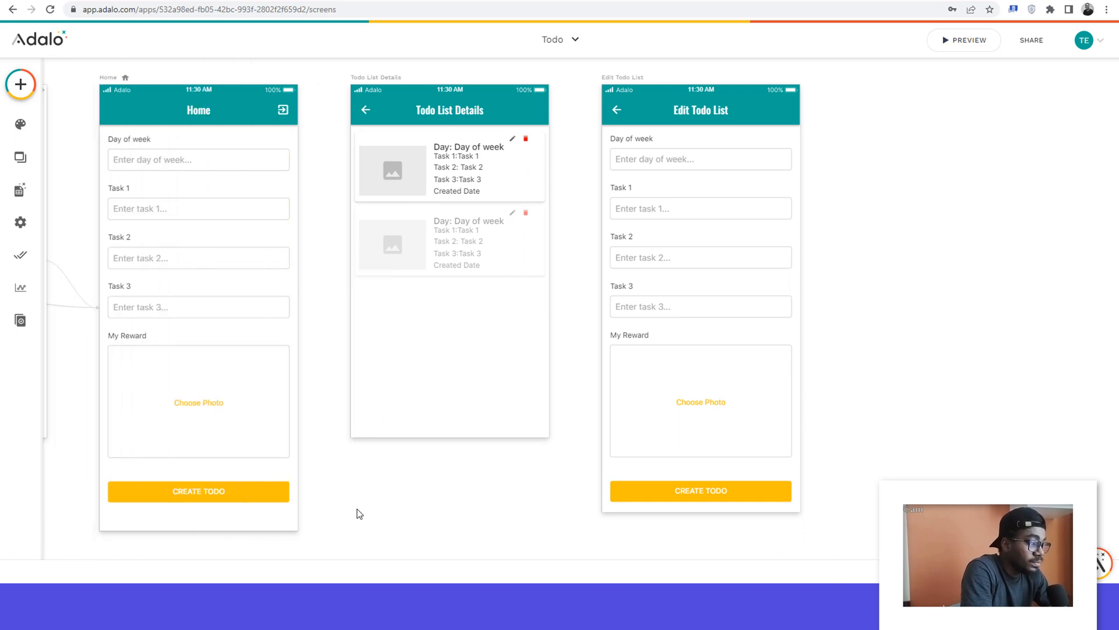
pyautogui.hscroll(-3, 357, 509)
pyautogui.click(381, 500)
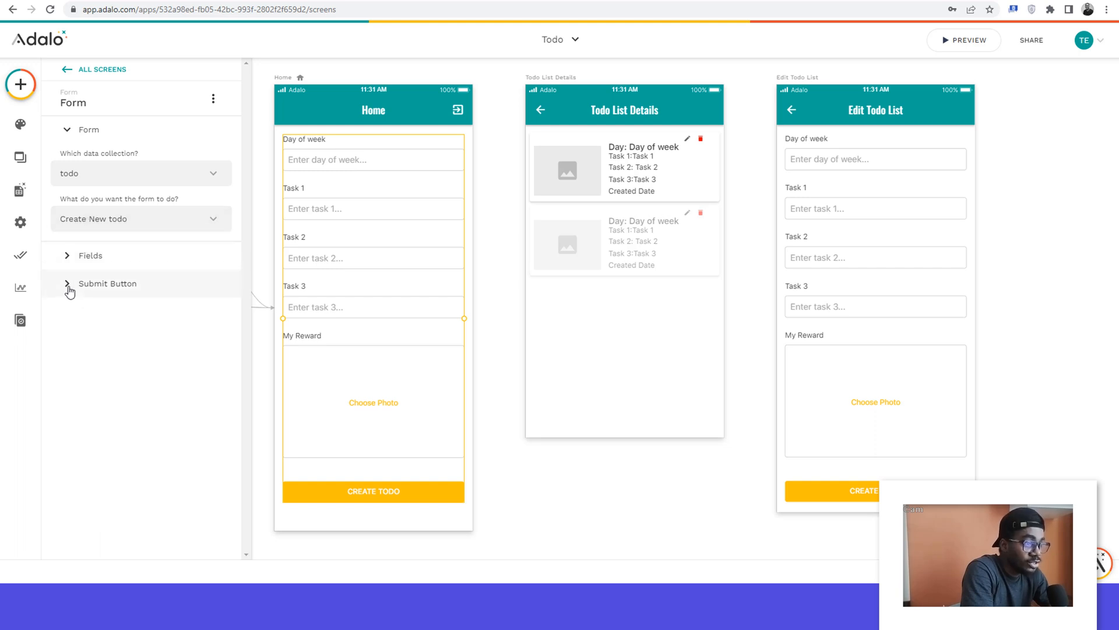
pyautogui.click(69, 289)
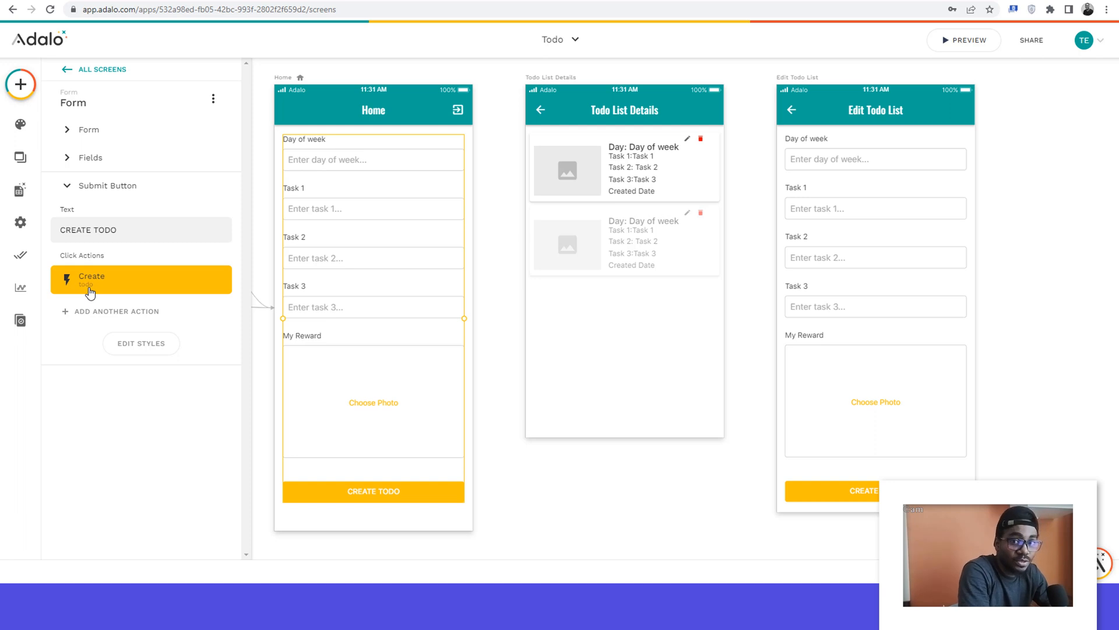
pyautogui.click(91, 312)
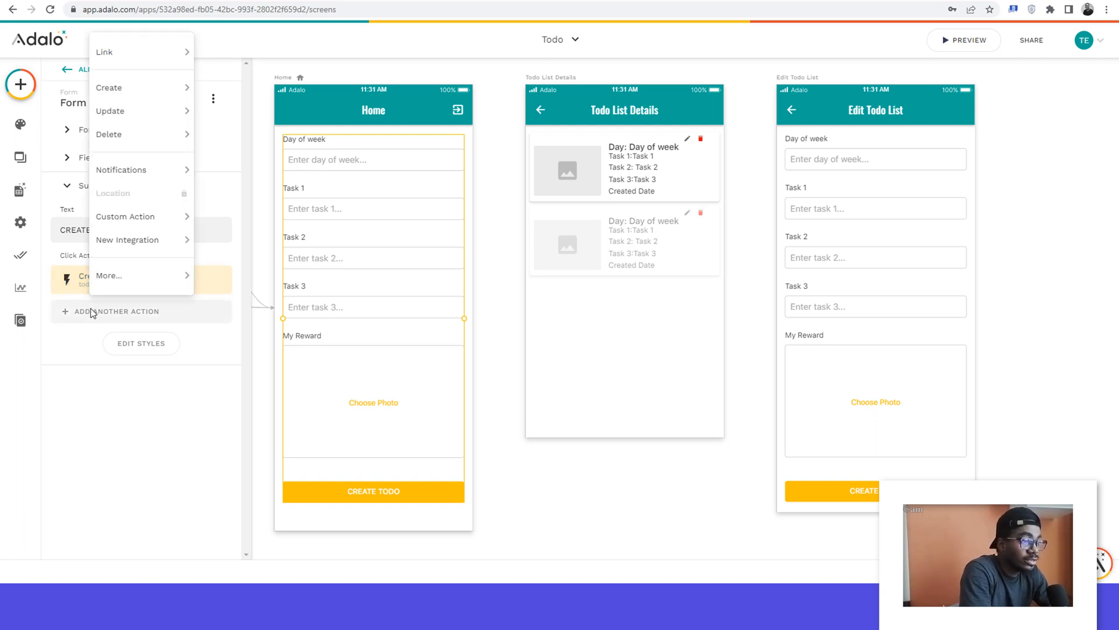
pyautogui.moveTo(124, 57)
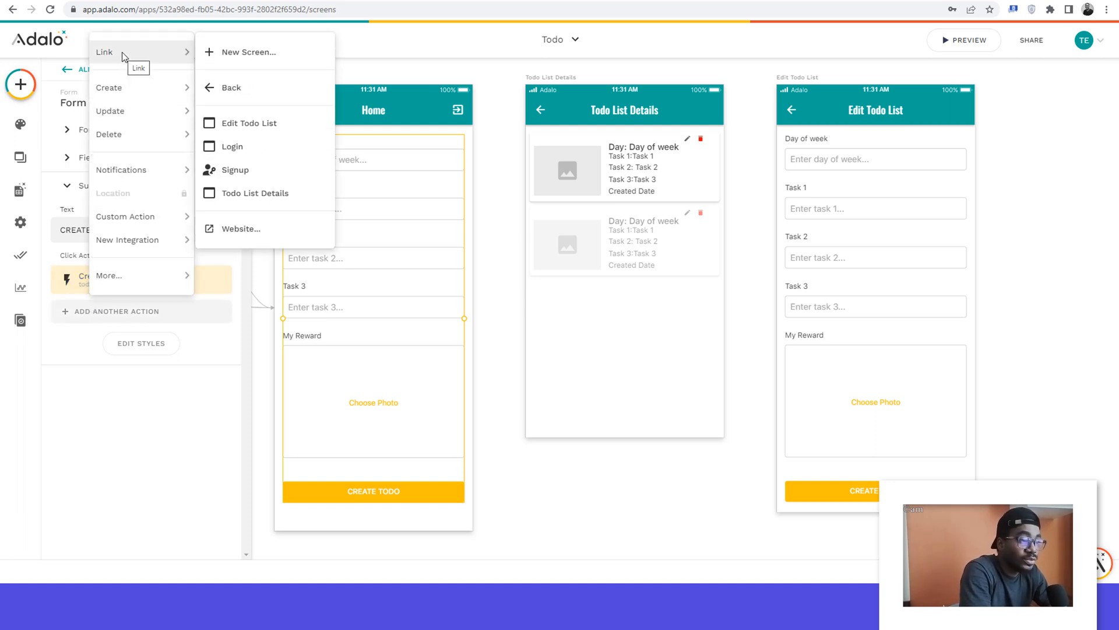
pyautogui.click(105, 315)
pyautogui.click(105, 311)
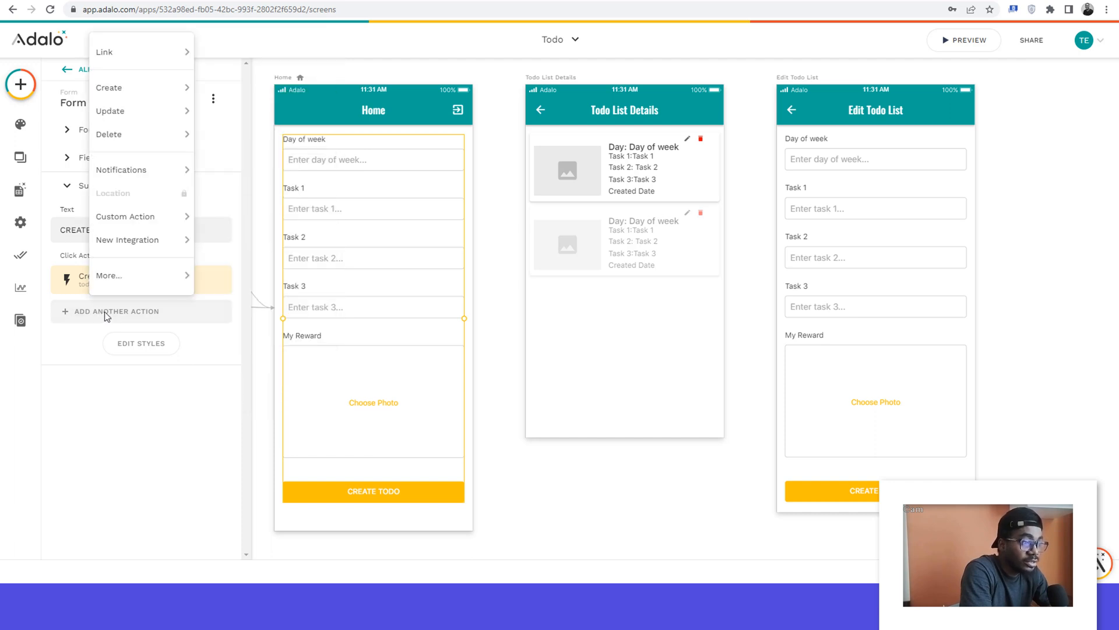
pyautogui.moveTo(130, 52)
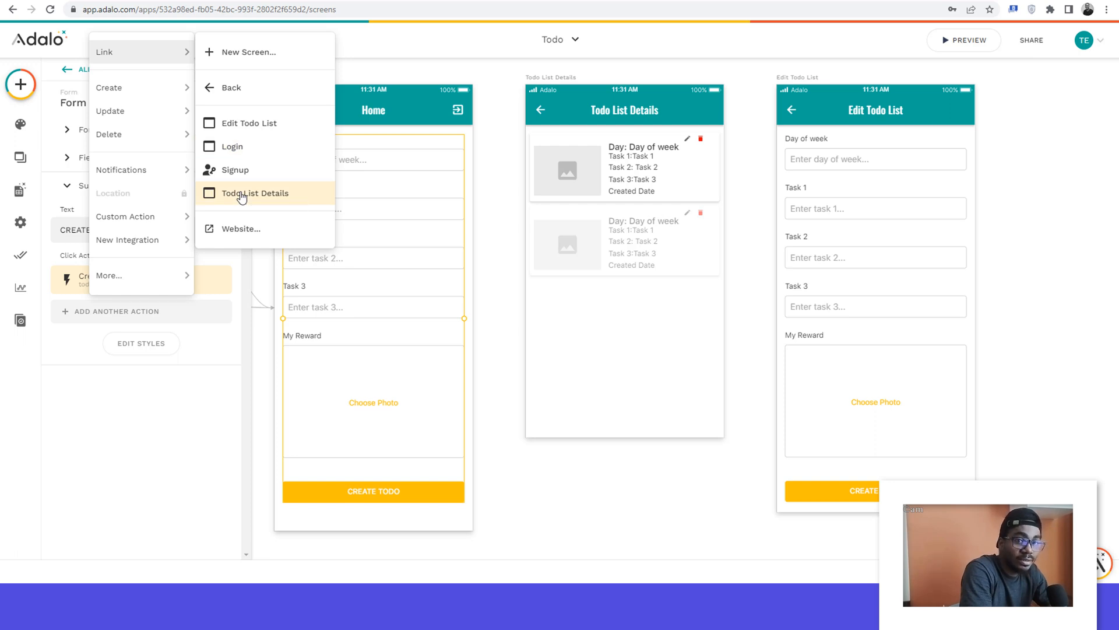
pyautogui.click(241, 196)
pyautogui.click(193, 506)
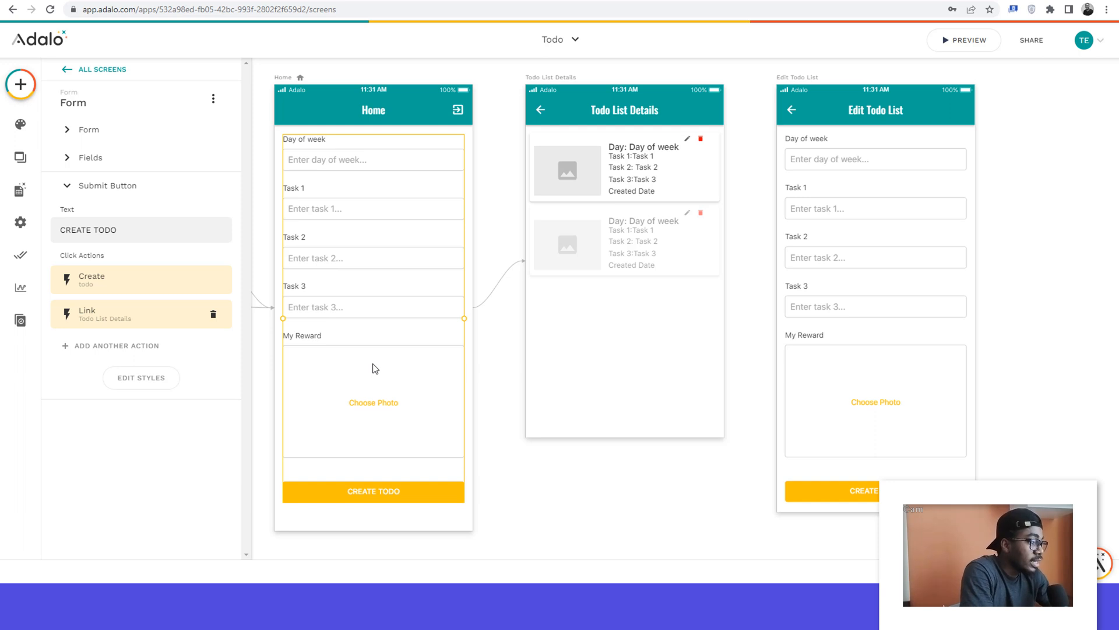
# Step: Review the click actions of the Home form's submit button
pyautogui.click(688, 148)
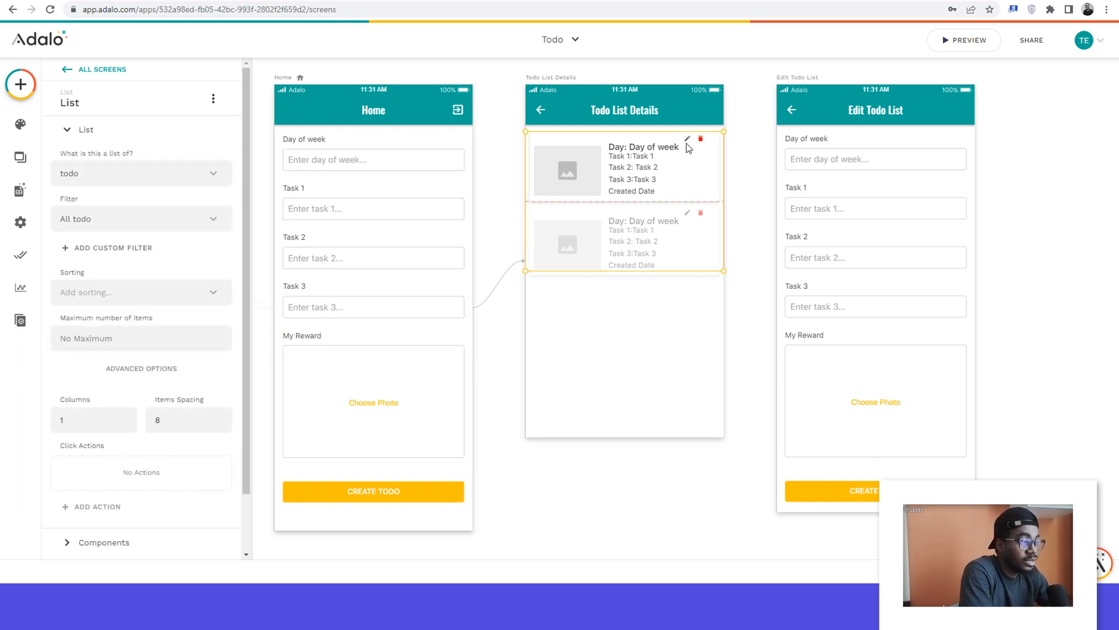
pyautogui.click(411, 244)
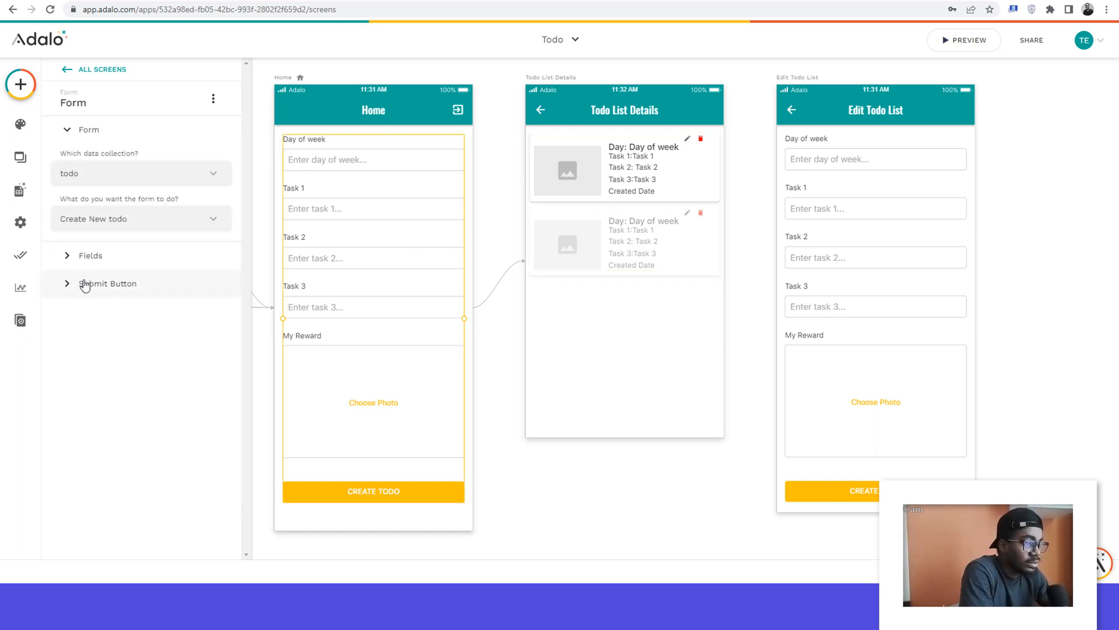
pyautogui.click(84, 283)
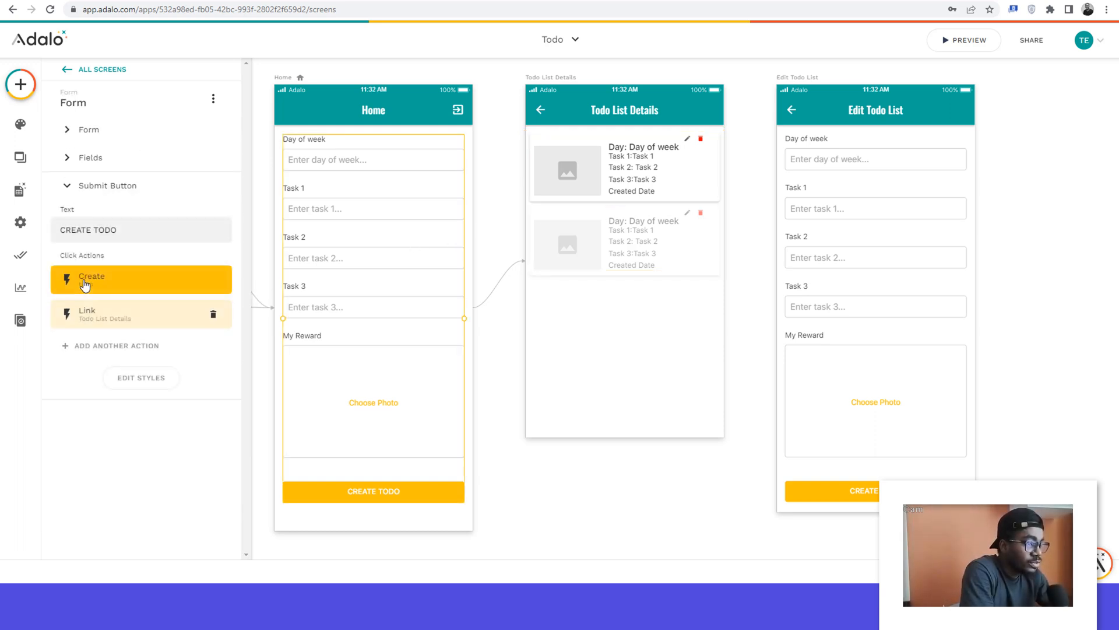
# Step: Review the settings and components of the todo list on the Todo List Details screen
pyautogui.click(585, 160)
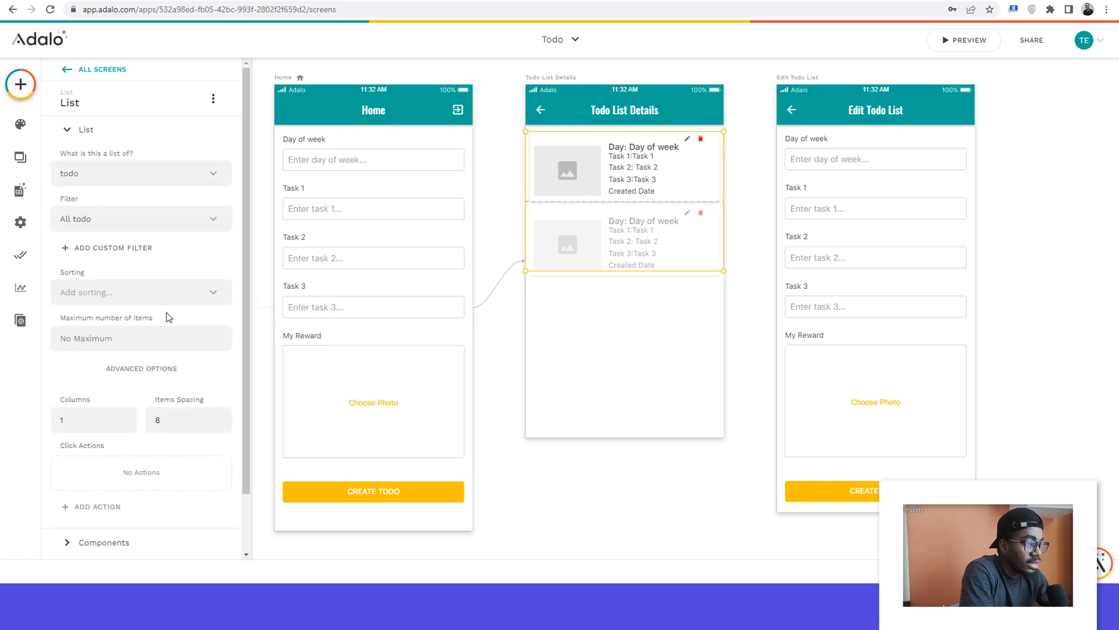
pyautogui.scroll(-2, 167, 315)
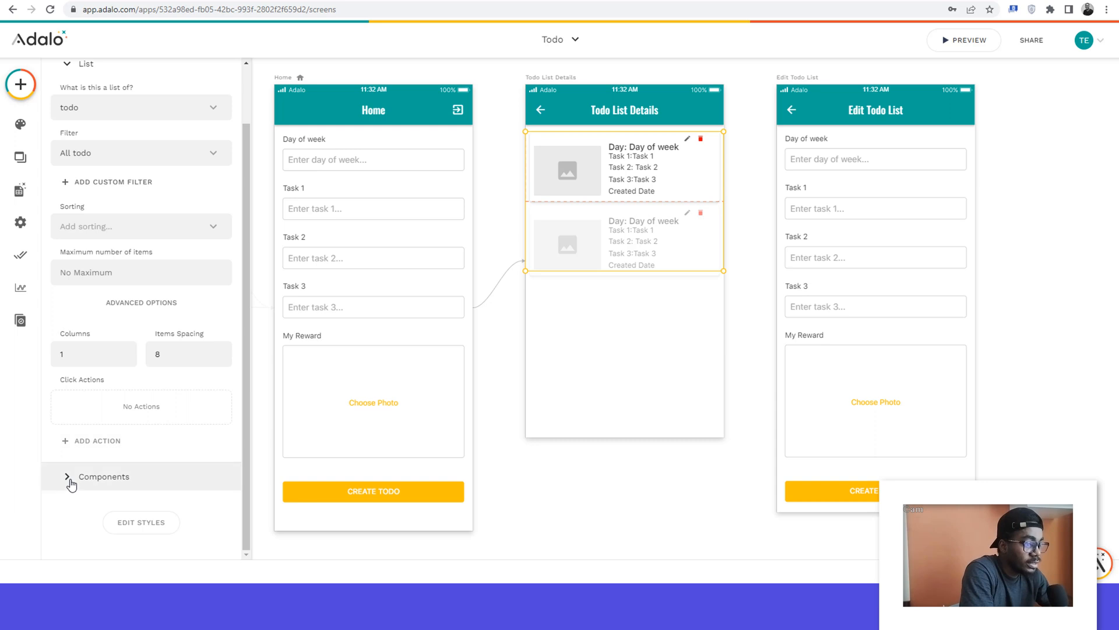
pyautogui.click(70, 477)
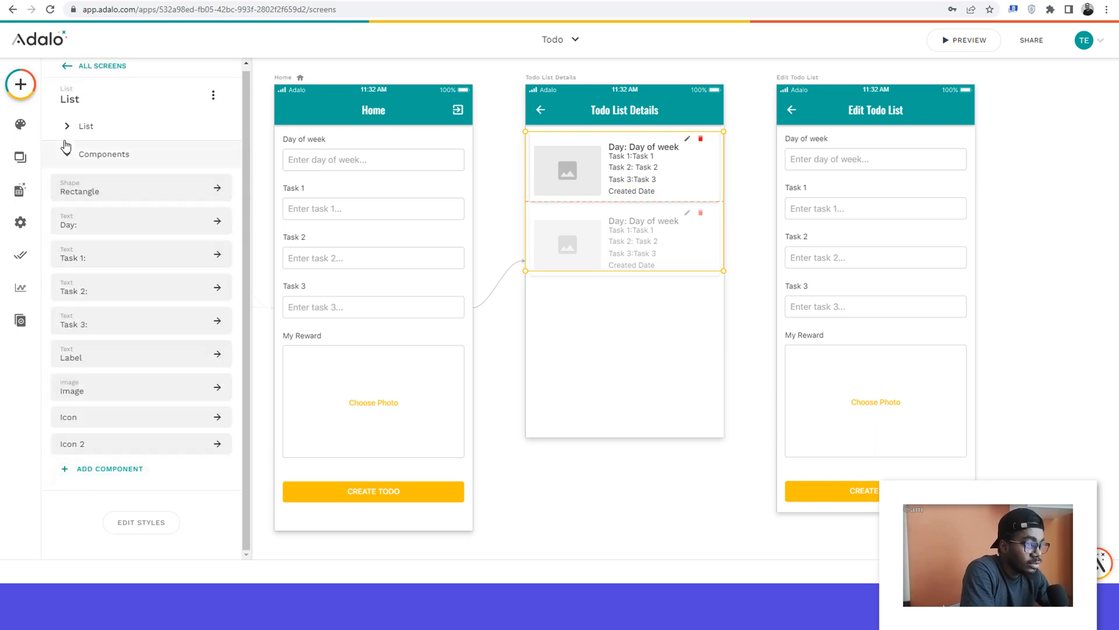
pyautogui.click(67, 153)
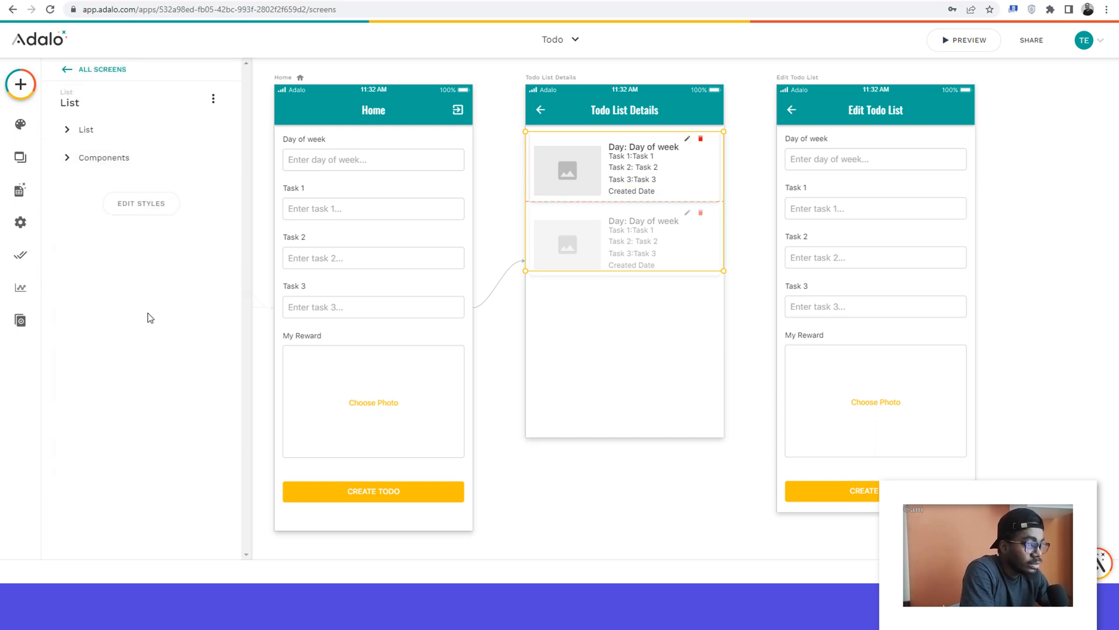
pyautogui.click(70, 129)
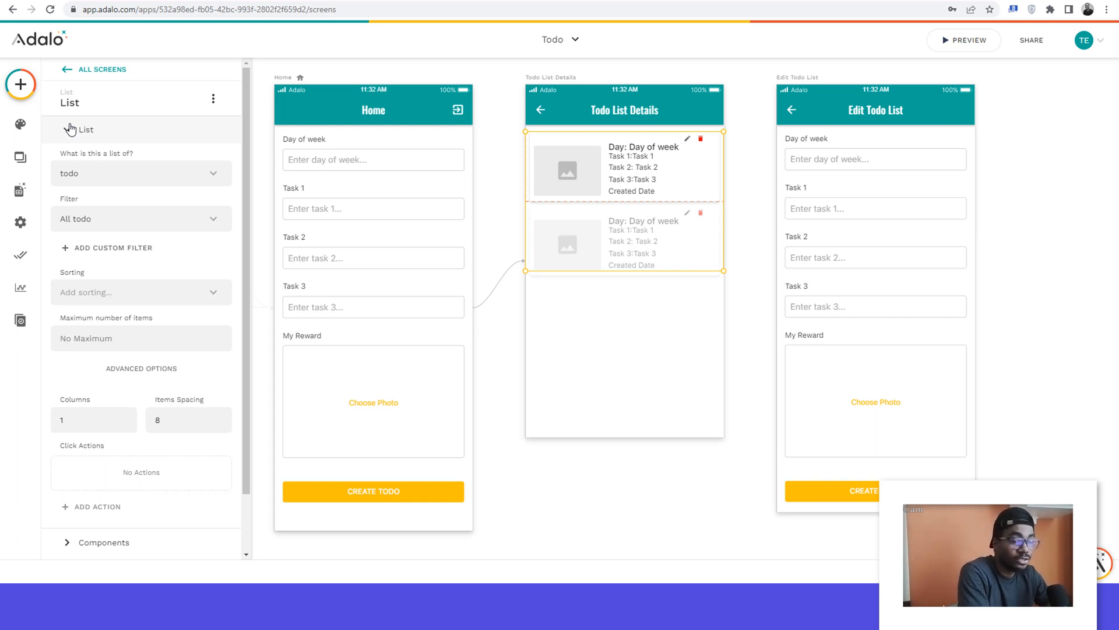
pyautogui.click(70, 129)
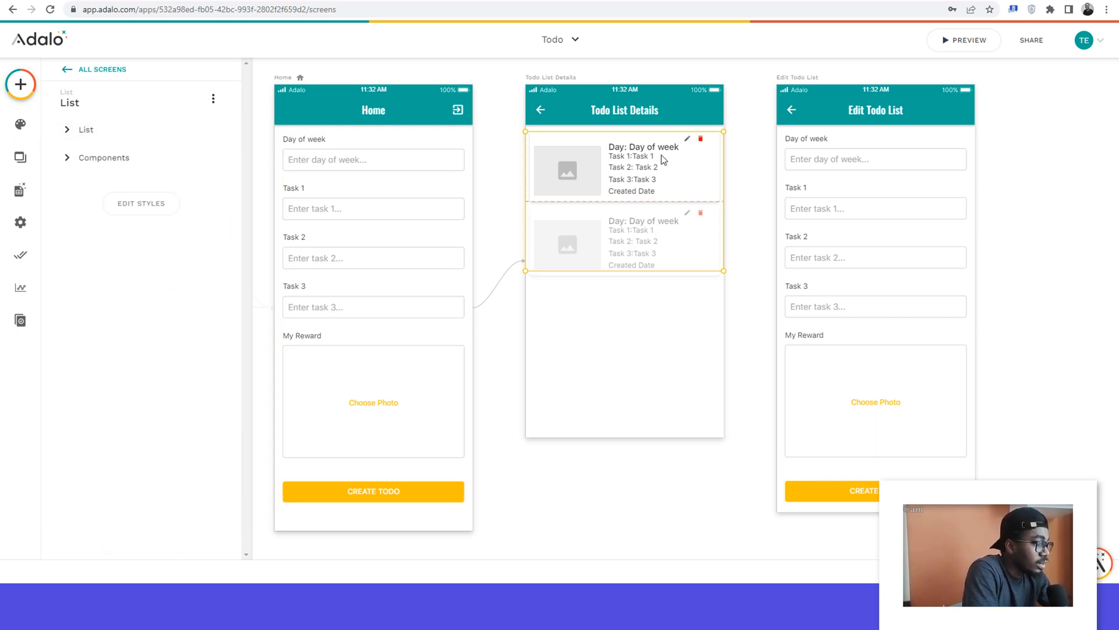
# Step: Add a click action to the list's edit icon that links to the Edit Todo List screen with the Push transition
pyautogui.click(687, 140)
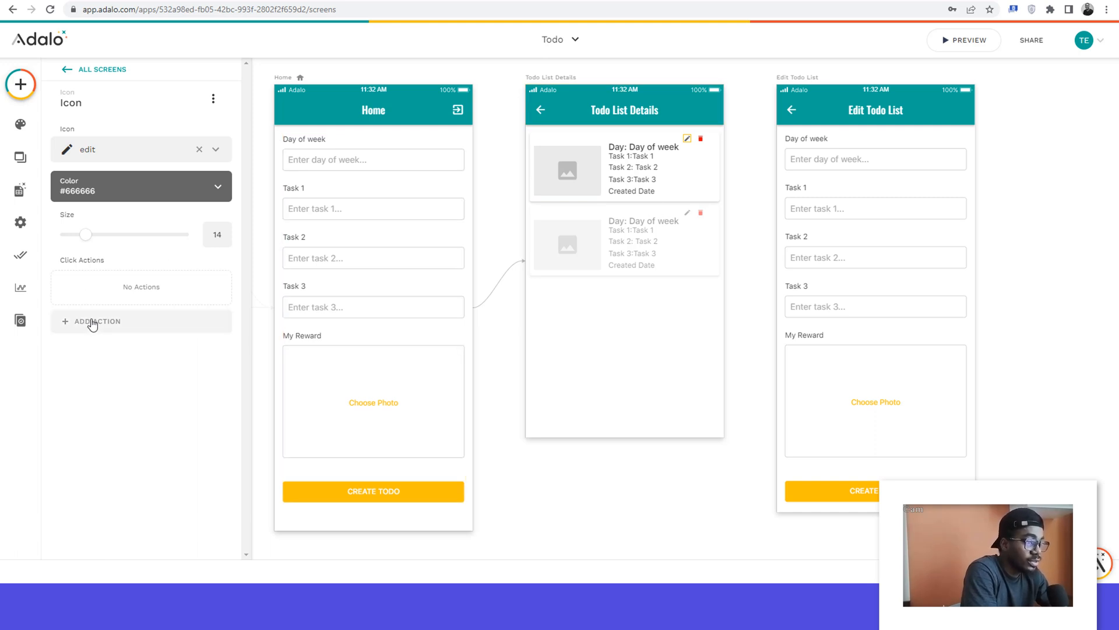
pyautogui.click(92, 321)
pyautogui.moveTo(105, 63)
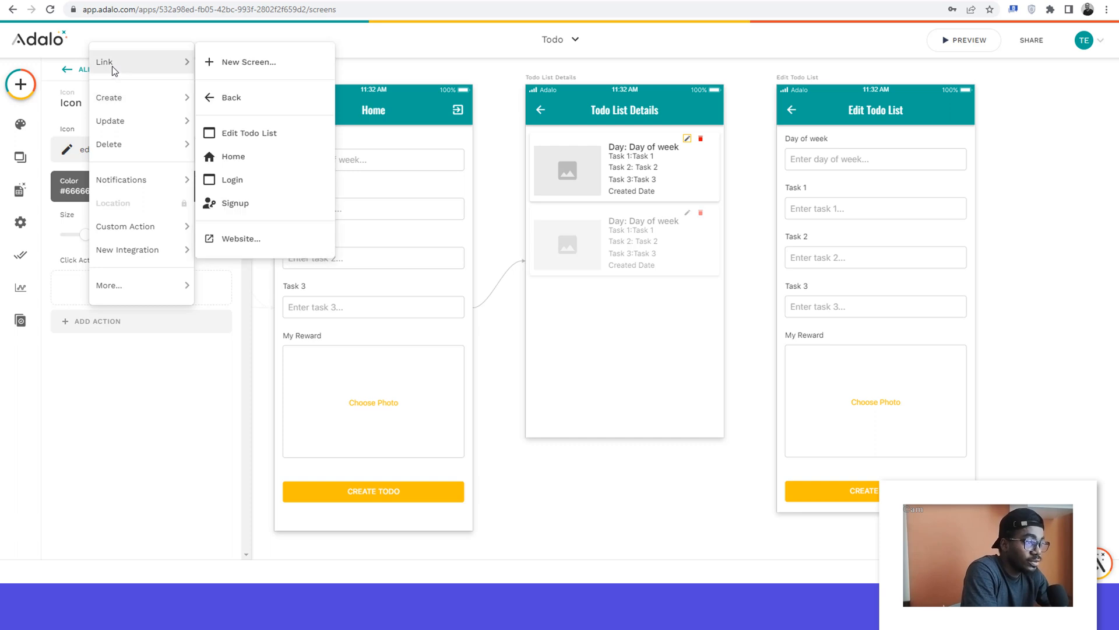
pyautogui.click(241, 136)
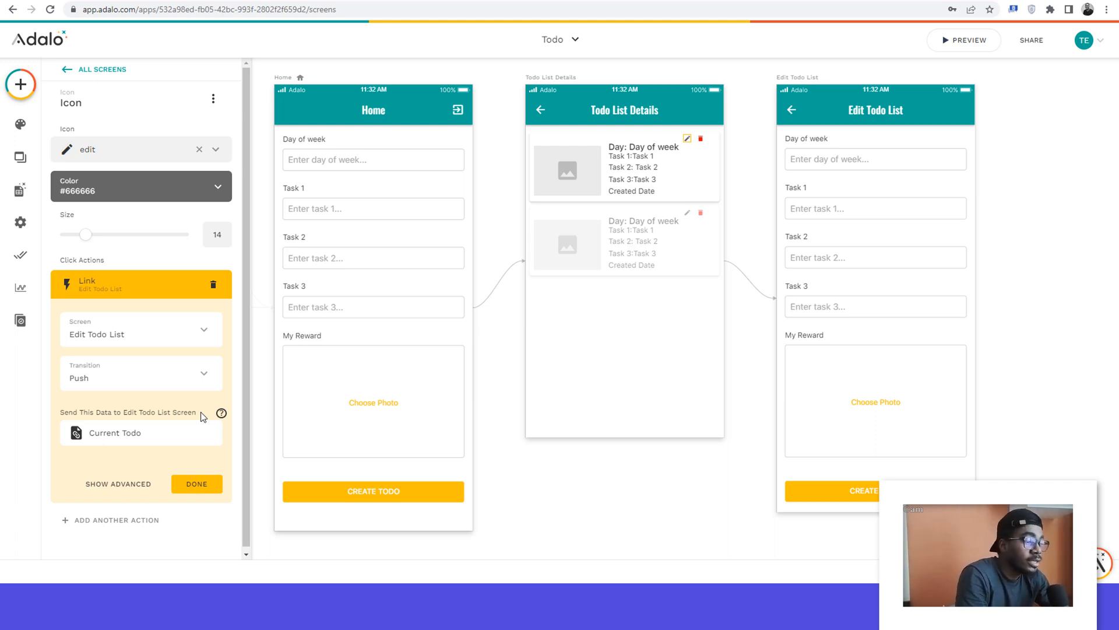
pyautogui.click(196, 484)
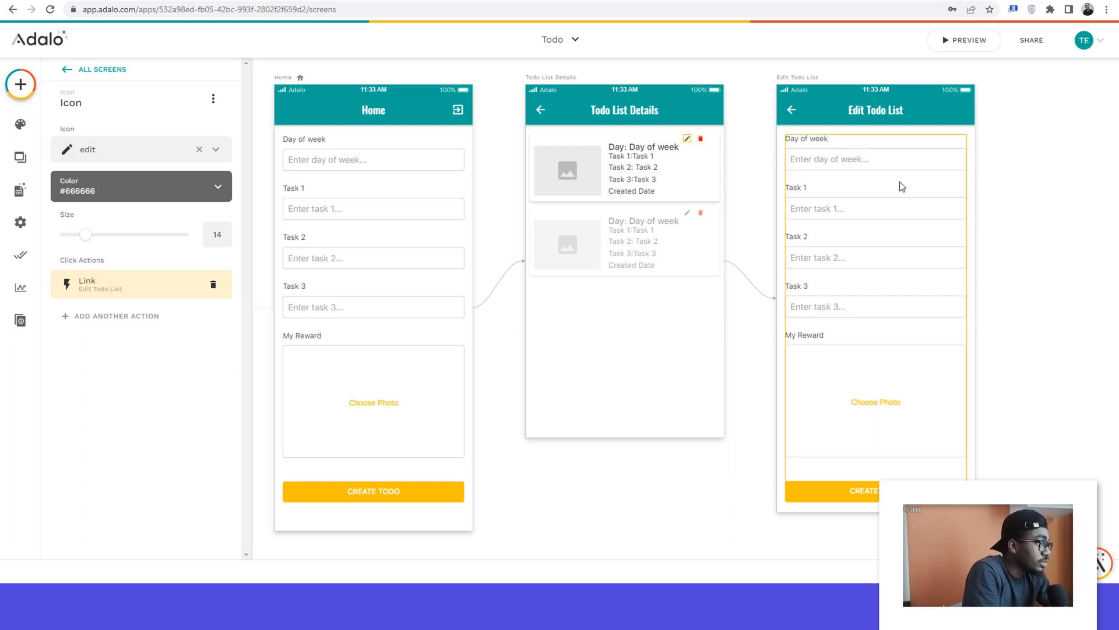
# Step: Set the Edit Todo List screen's form to Update Current todo
pyautogui.click(880, 173)
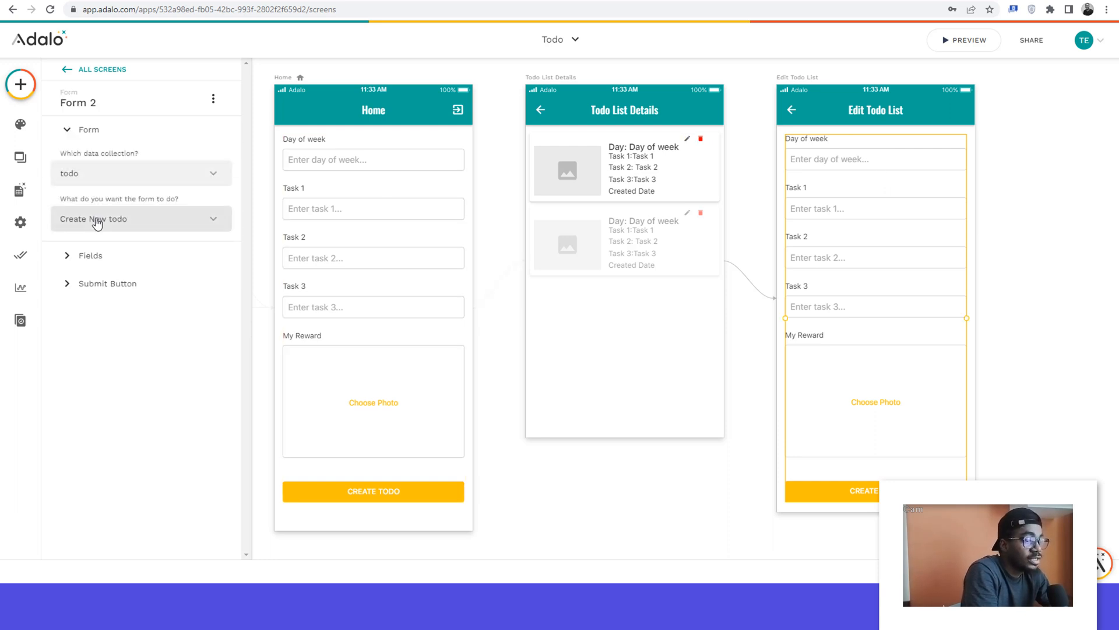
pyautogui.click(97, 221)
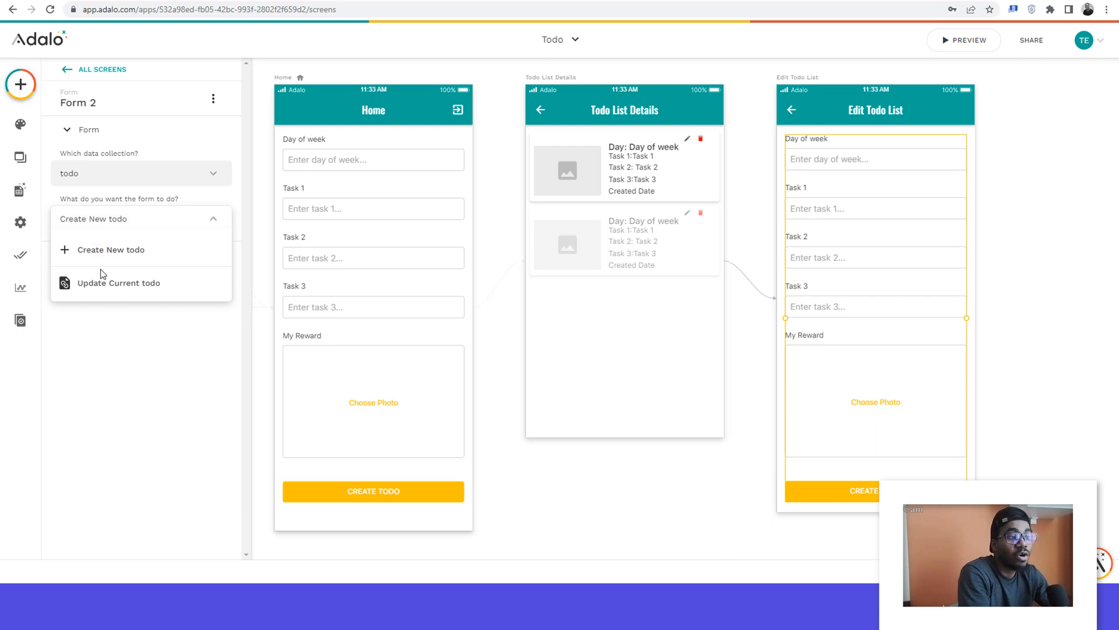
pyautogui.click(106, 291)
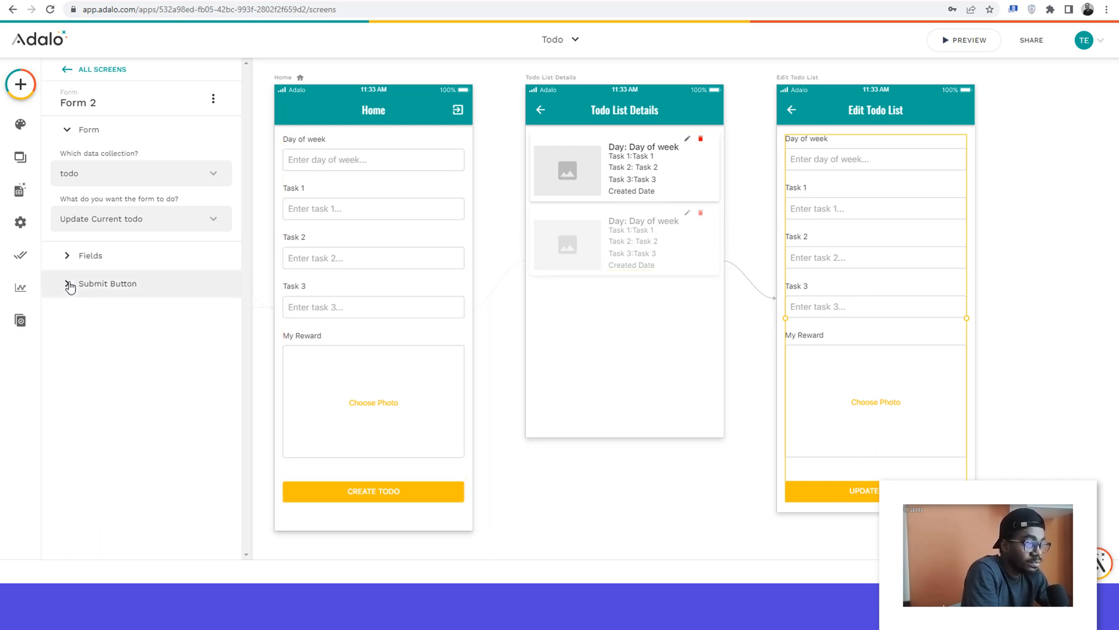
# Step: Add a link to the Todo List Details screen as a second action on the Edit Todo List form's submit button
pyautogui.click(67, 284)
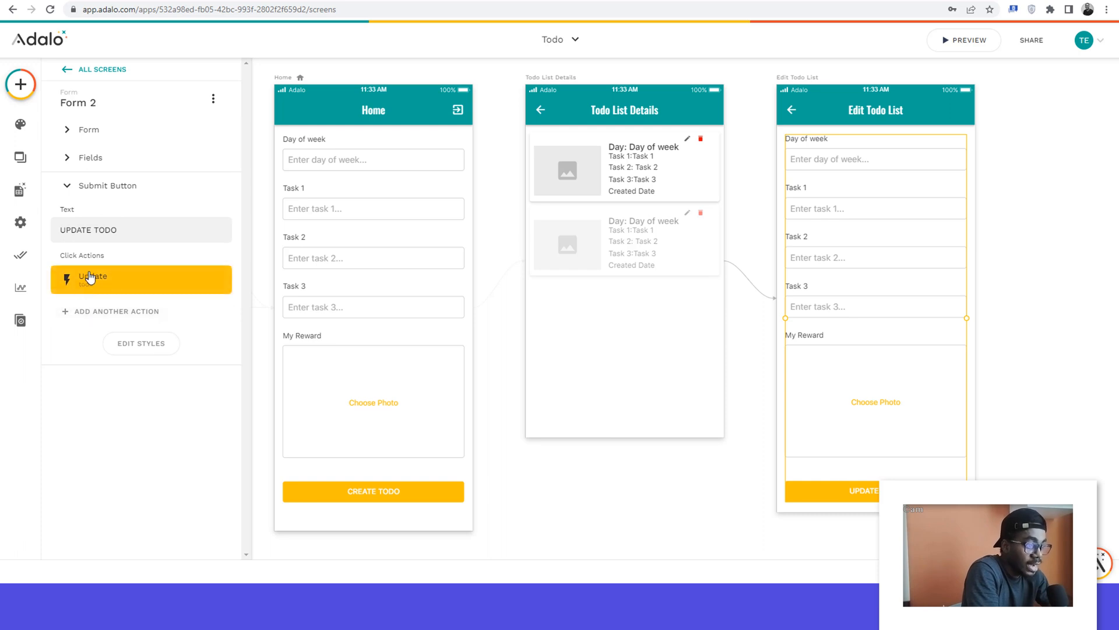
pyautogui.click(83, 317)
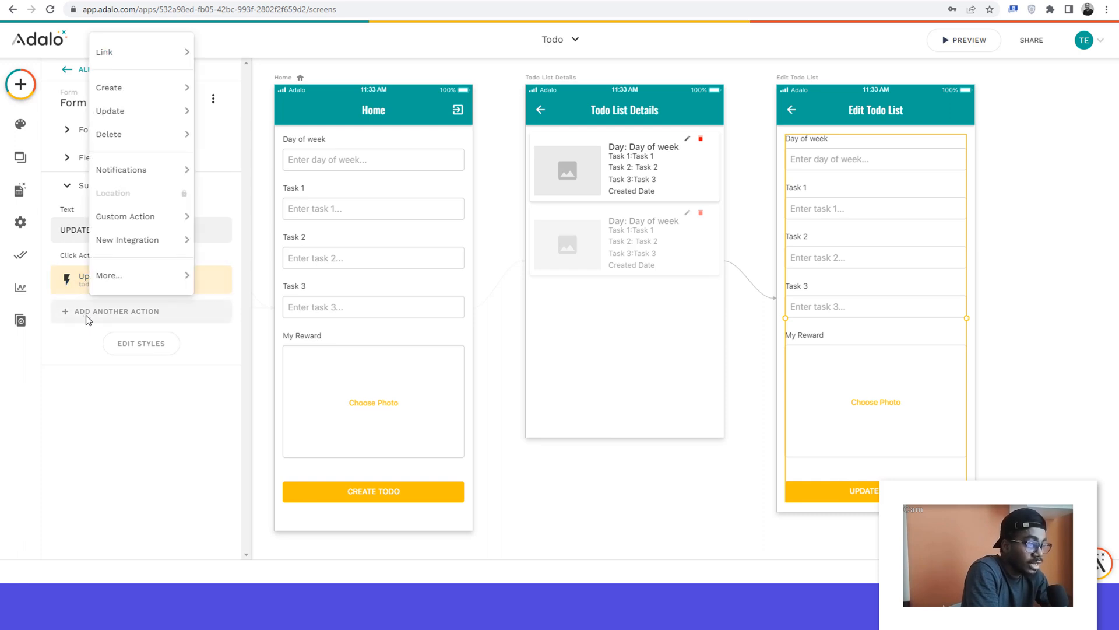
pyautogui.moveTo(133, 62)
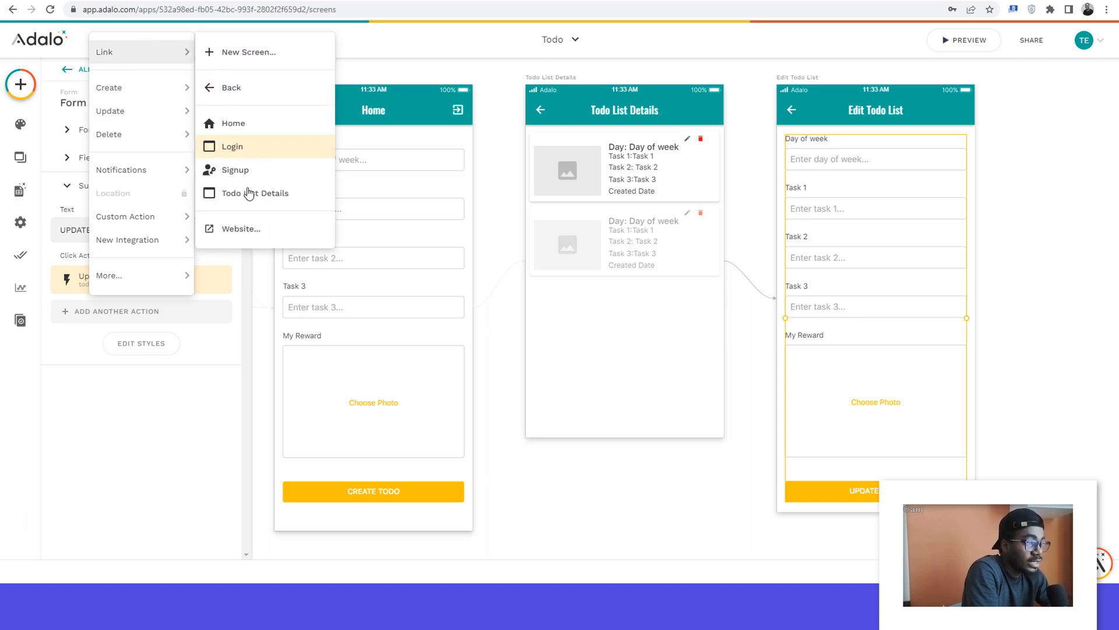
pyautogui.click(249, 199)
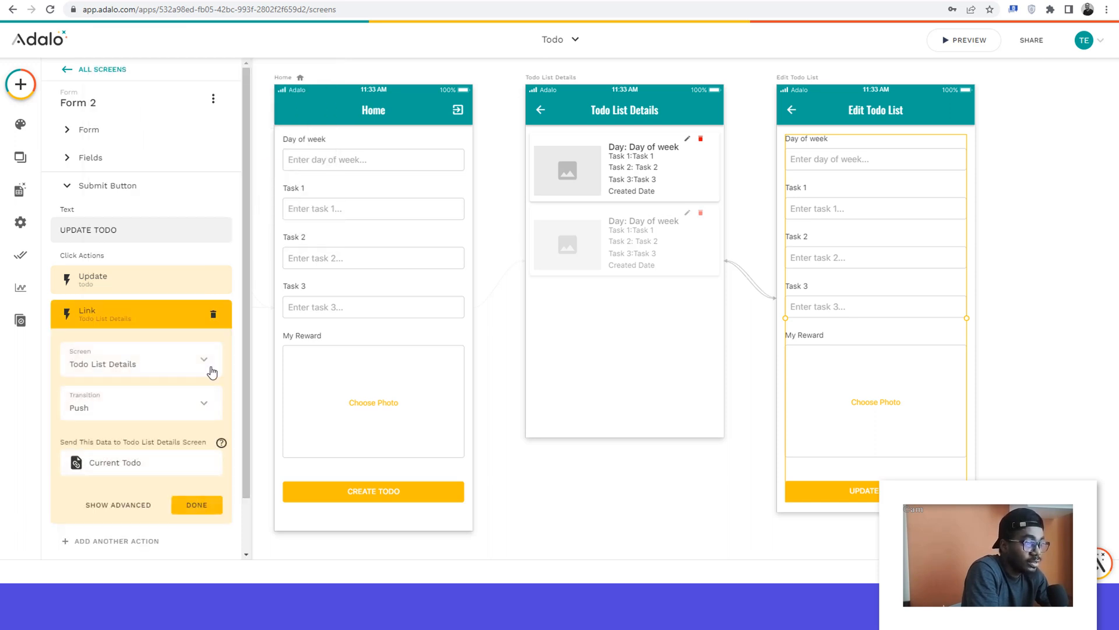
pyautogui.scroll(-1, 209, 370)
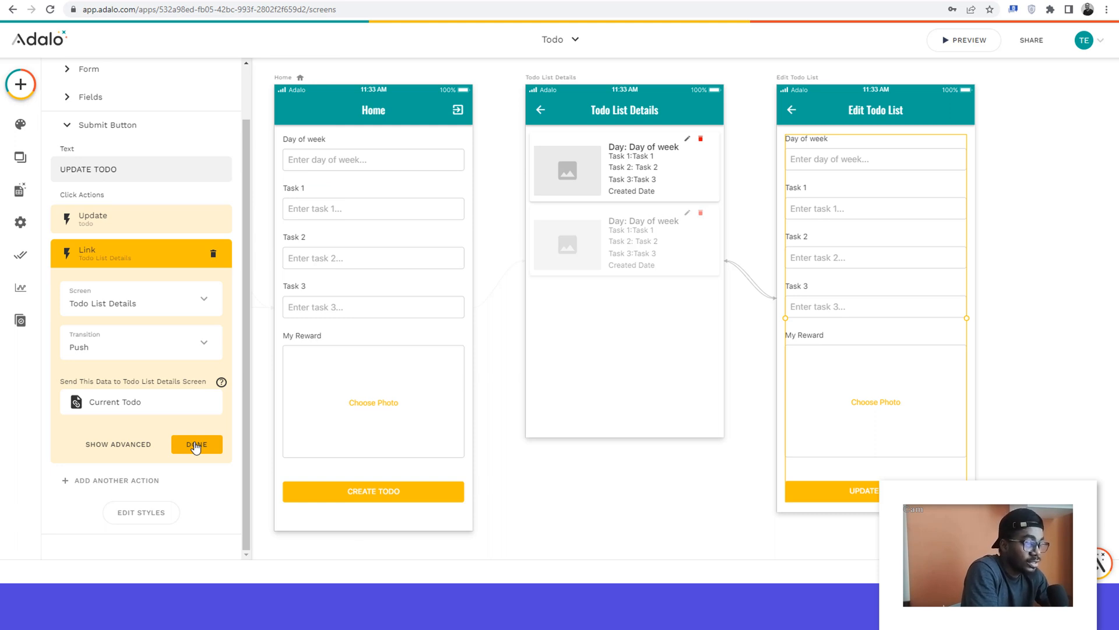
pyautogui.click(195, 445)
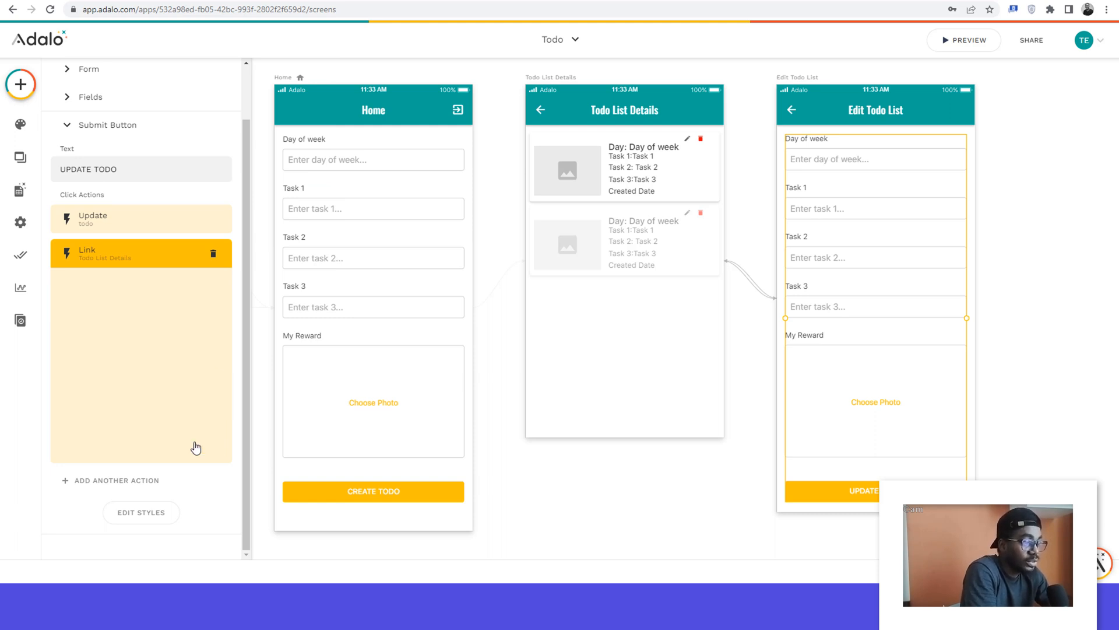
pyautogui.click(641, 469)
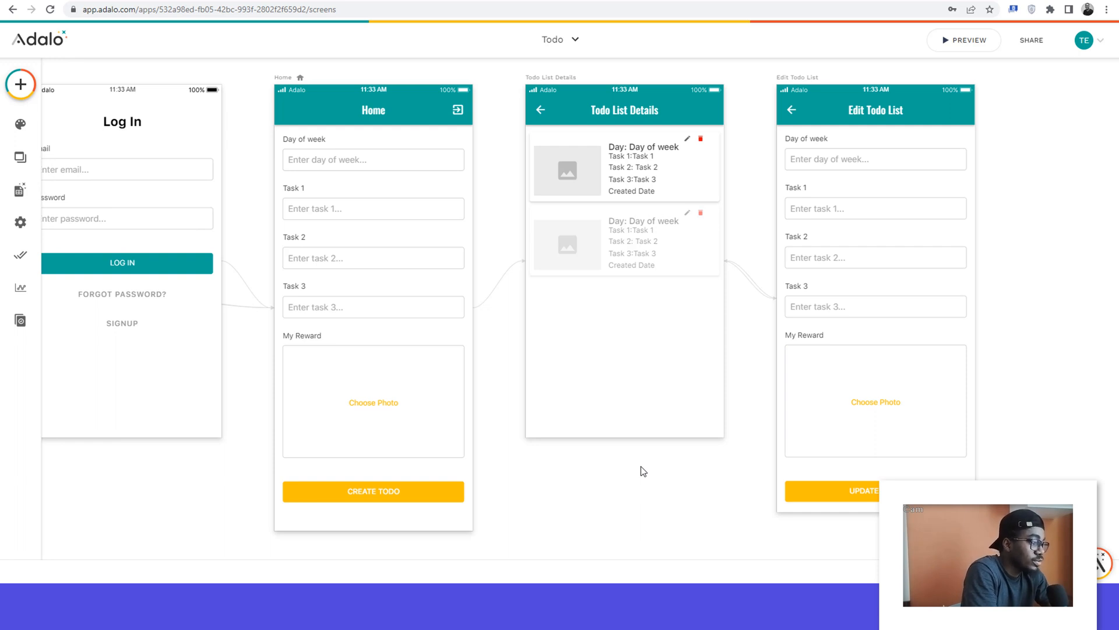
# Step: Create a new screen from the Modal template and name it Delete Screen
pyautogui.hscroll(4, 643, 471)
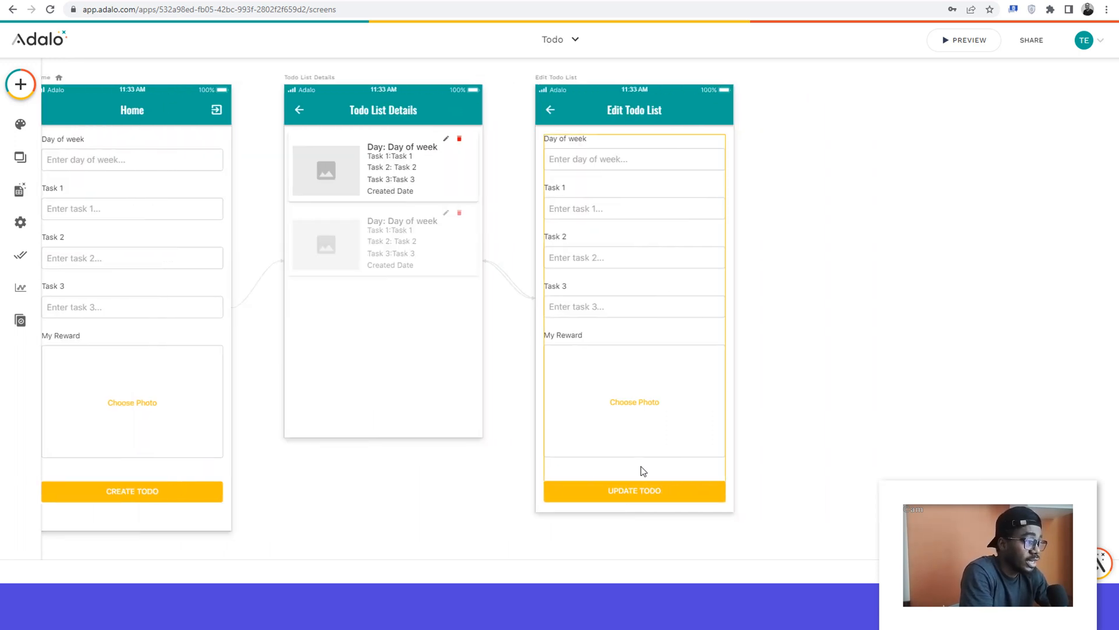
pyautogui.hscroll(2, 643, 471)
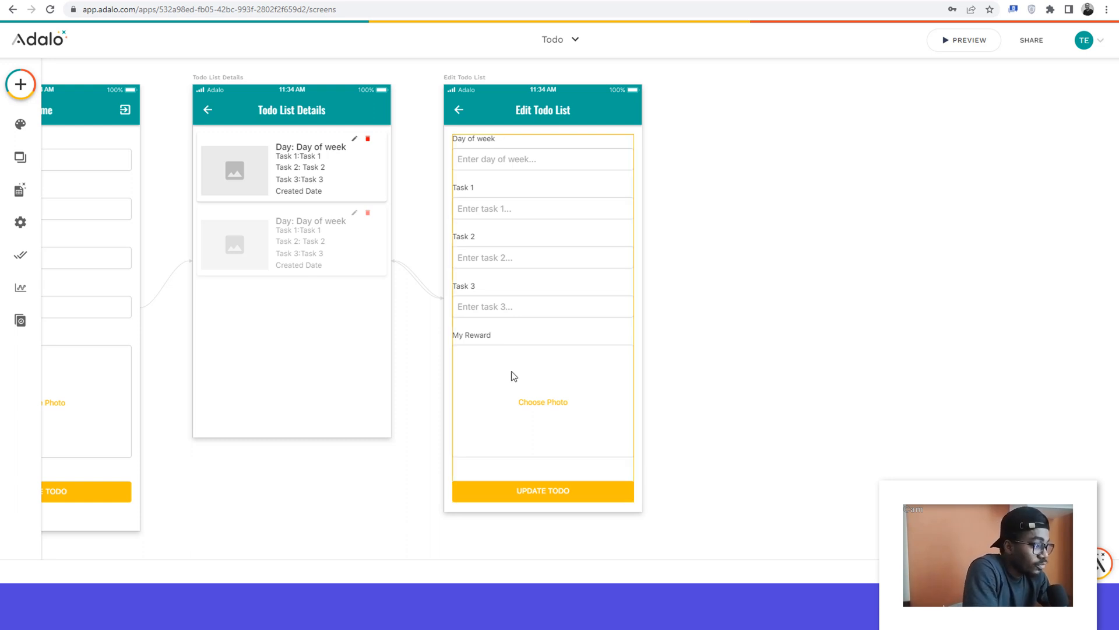
pyautogui.click(22, 85)
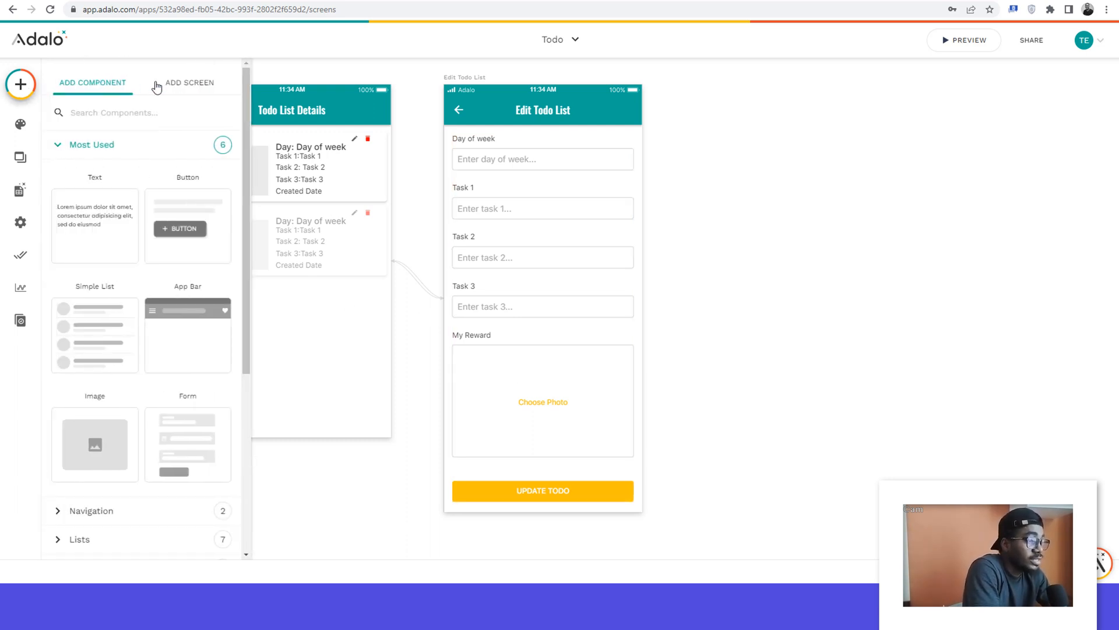
pyautogui.click(187, 85)
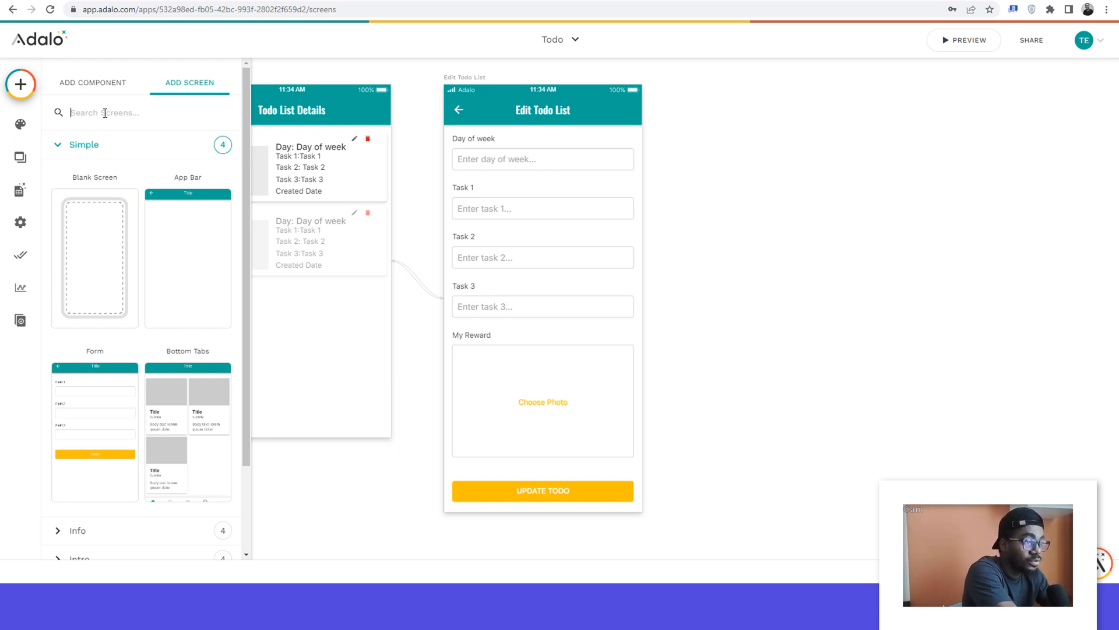
pyautogui.write('mod')
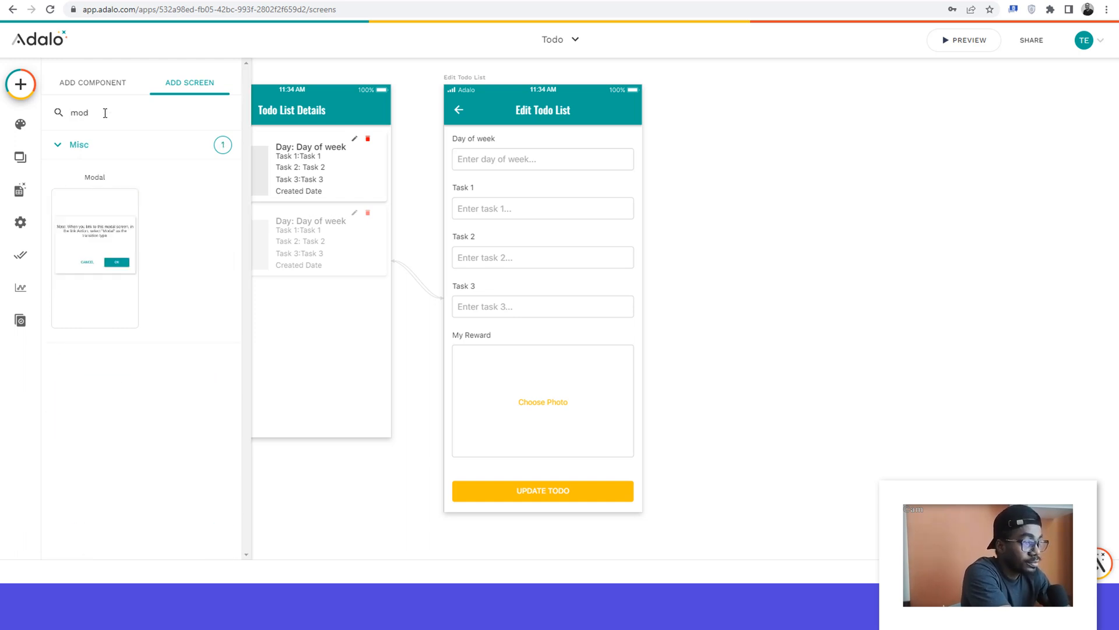
pyautogui.click(90, 227)
pyautogui.click(455, 305)
pyautogui.write('Delete Screen')
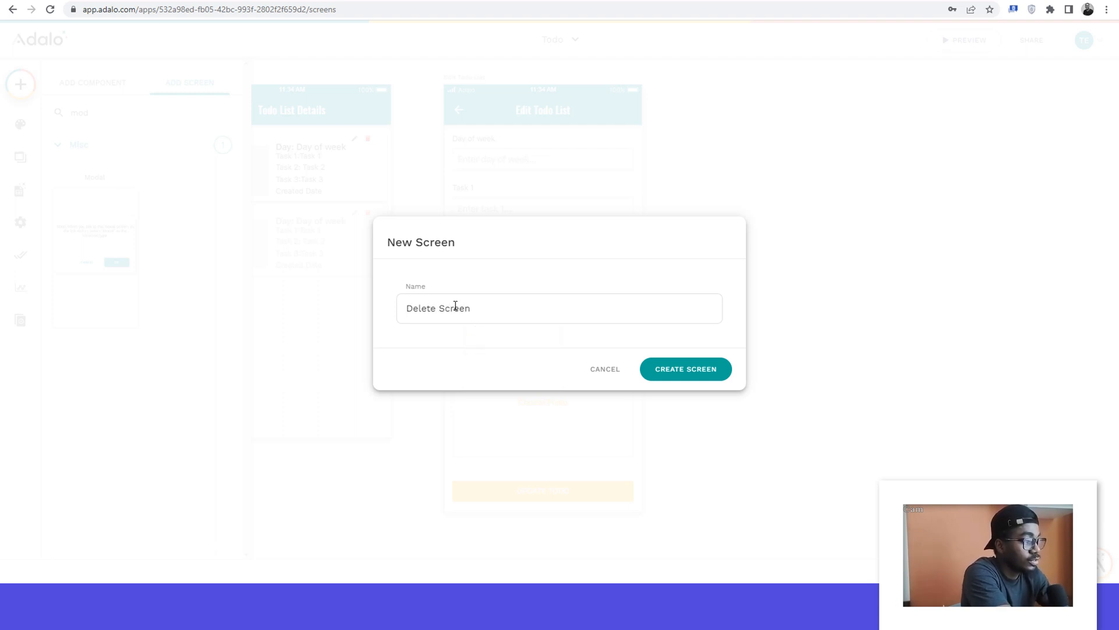
pyautogui.click(672, 373)
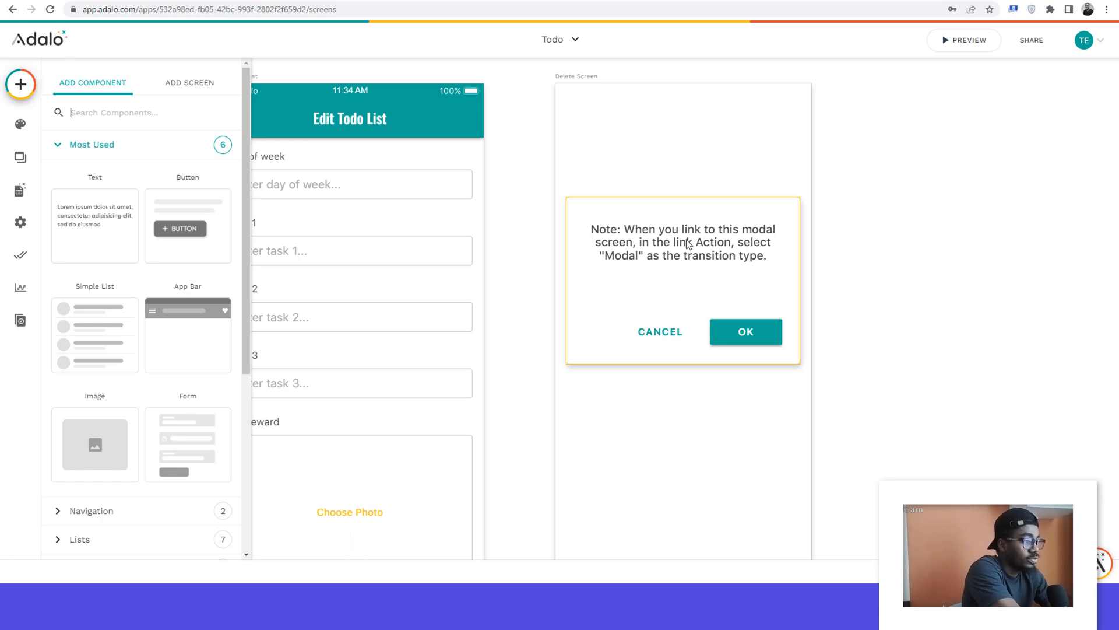
# Step: Replace the Delete Screen modal's note text with "Are you sure you want to delete this todo list?"
pyautogui.click(663, 264)
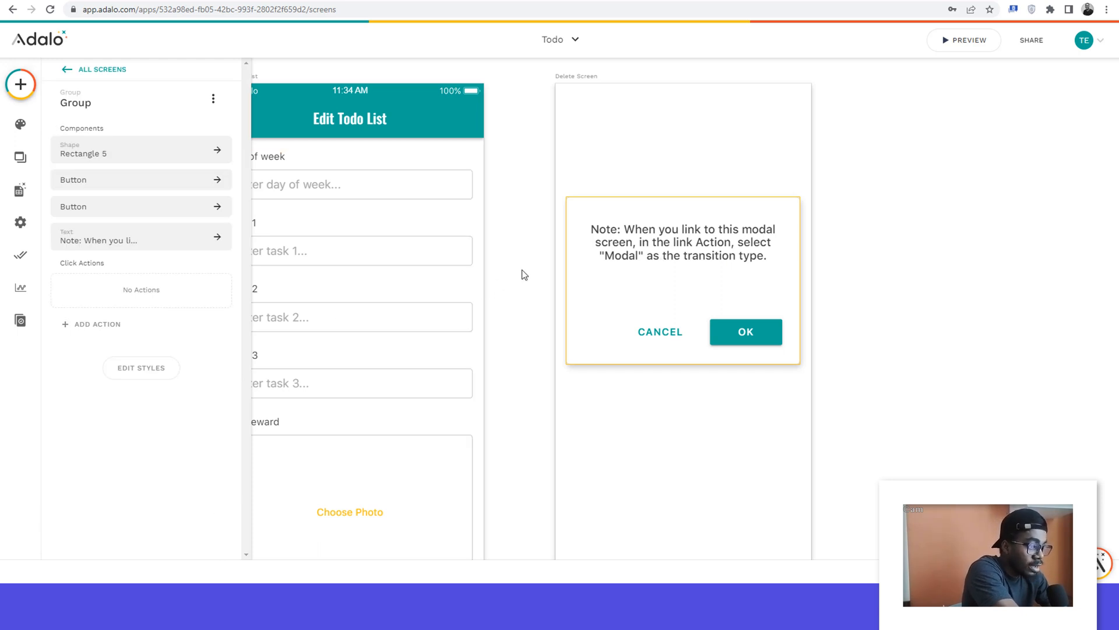
pyautogui.click(668, 235)
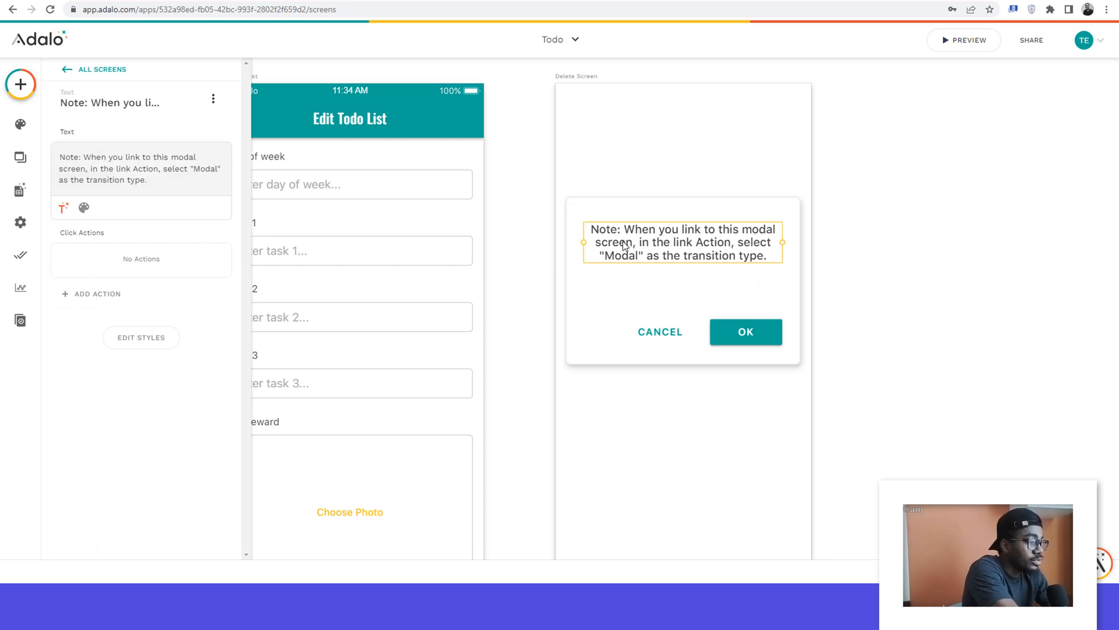
pyautogui.tripleClick(88, 171)
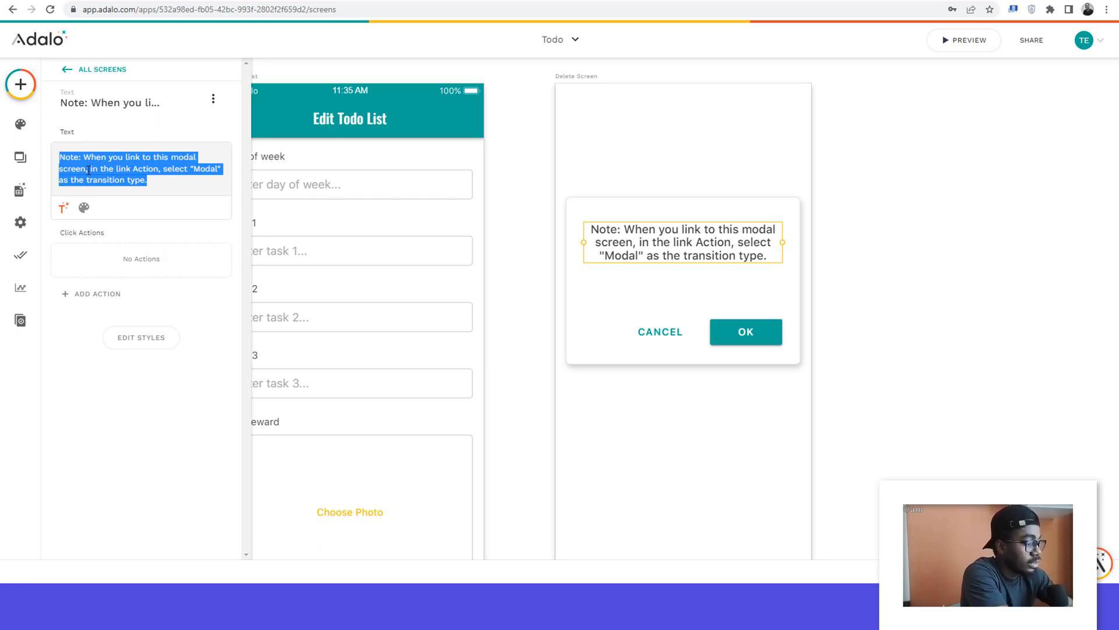
pyautogui.write('Are you sure you want to delete this ')
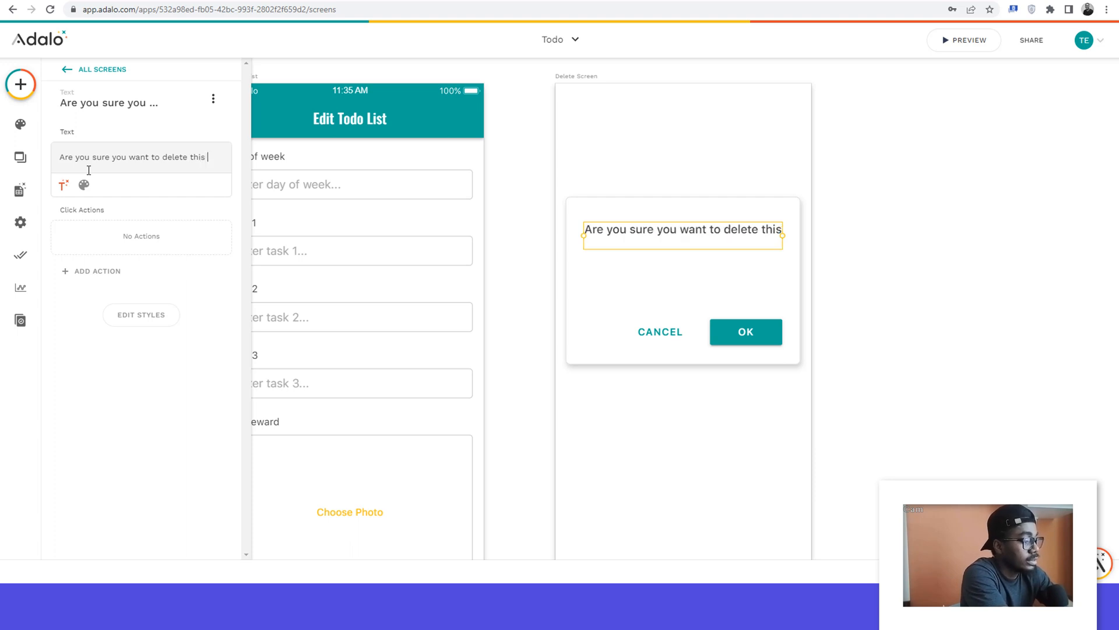
pyautogui.write('to')
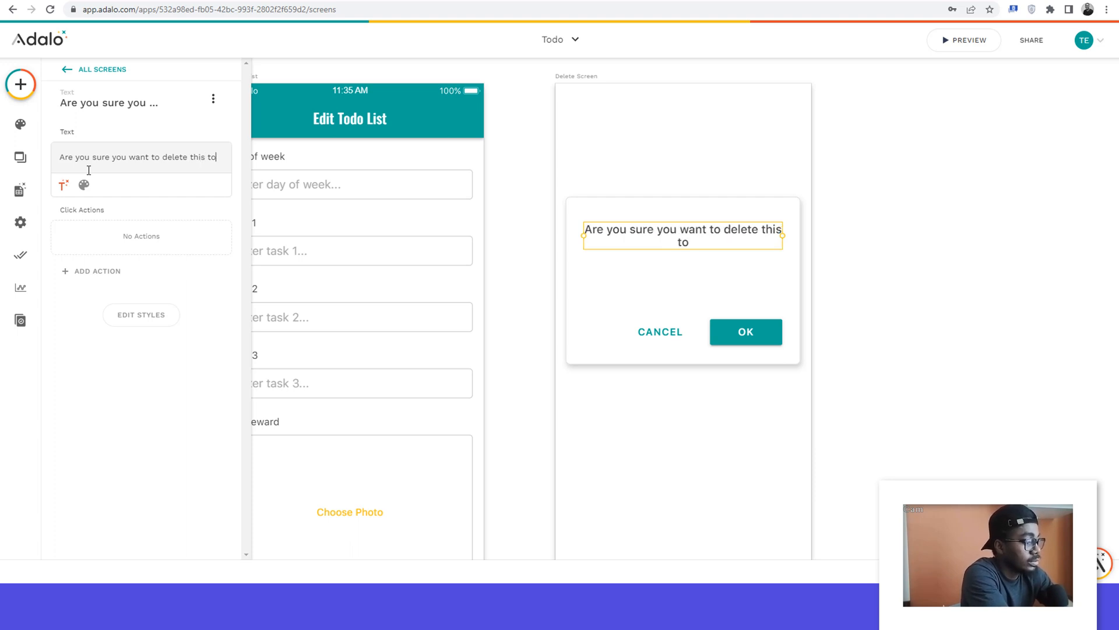
pyautogui.write('do list?')
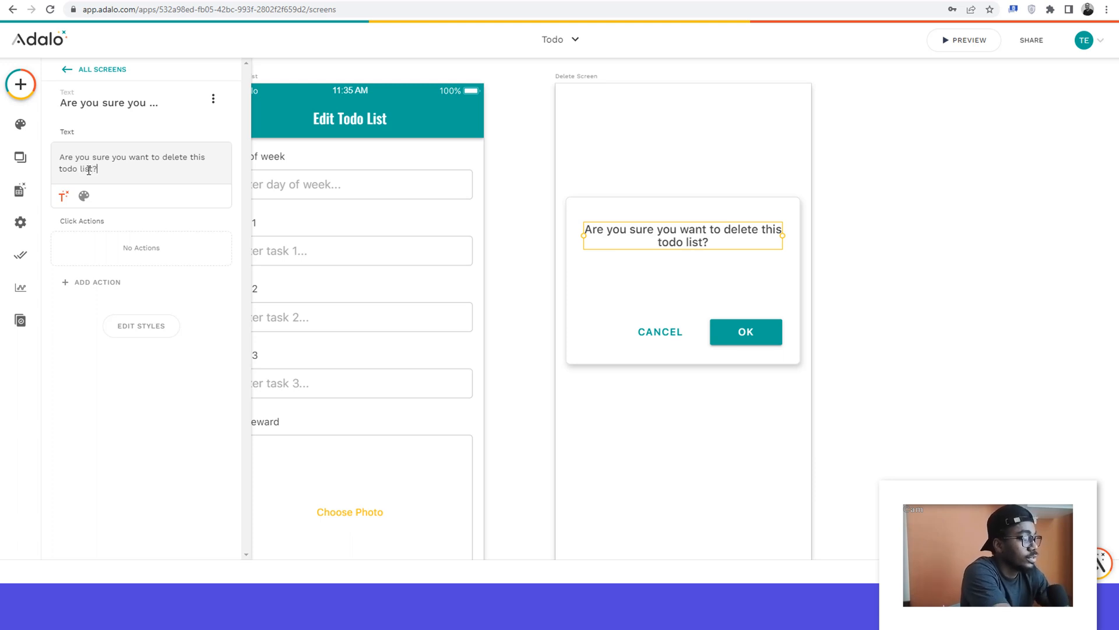
# Step: Change the label of the Delete Screen modal's OK button to "Yes"
pyautogui.click(660, 335)
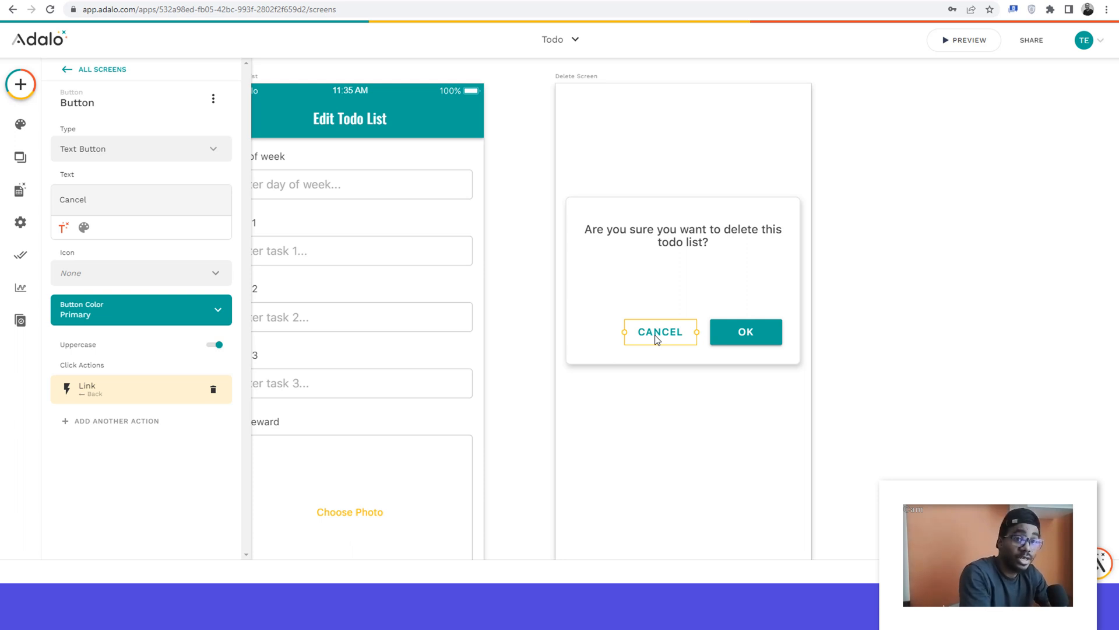
pyautogui.click(738, 331)
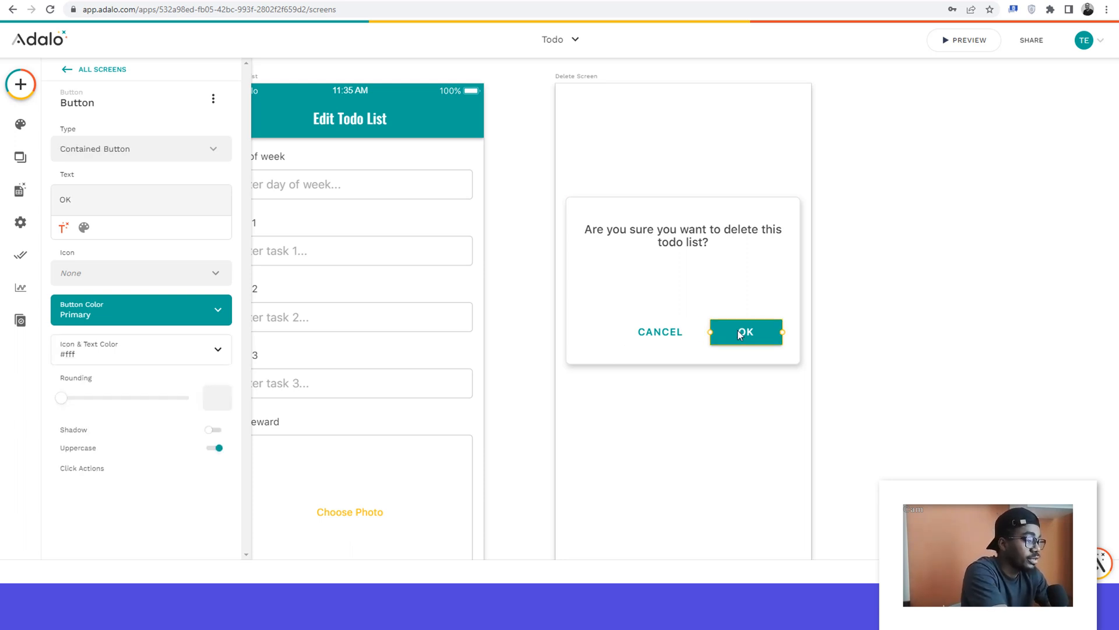
pyautogui.doubleClick(71, 199)
pyautogui.write('Yes')
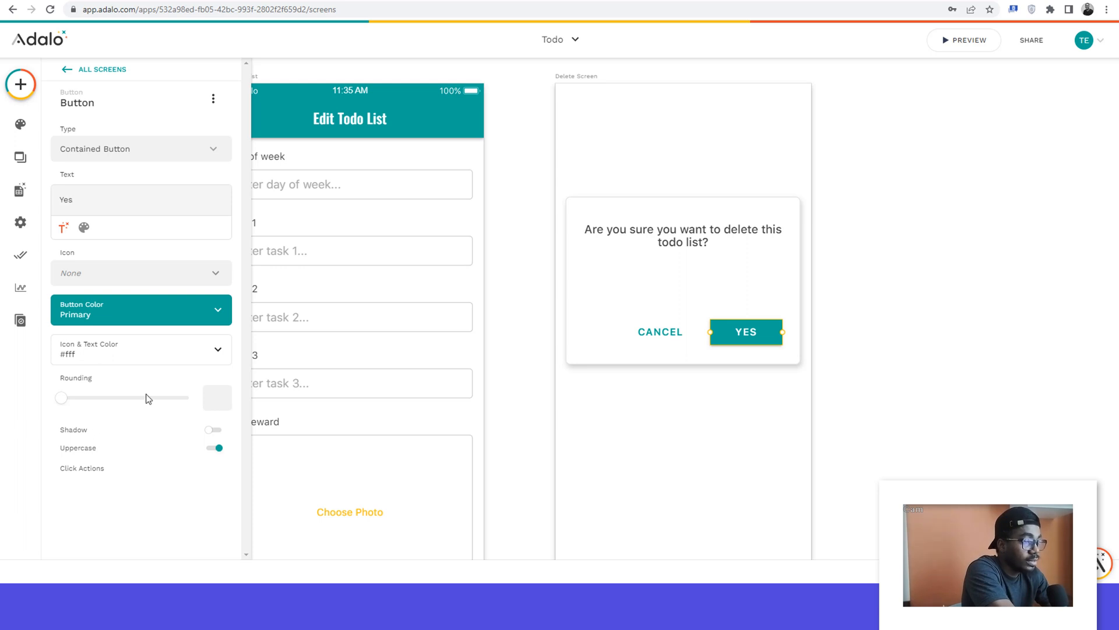
pyautogui.click(757, 294)
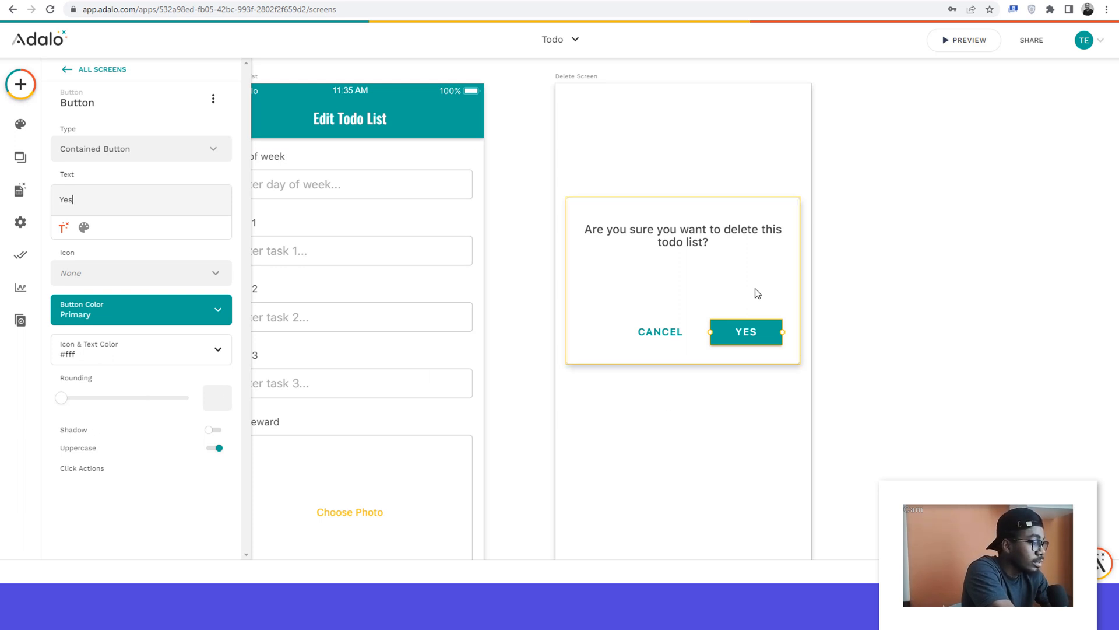
# Step: Remove the Link Back action from the modal's Yes button
pyautogui.click(737, 330)
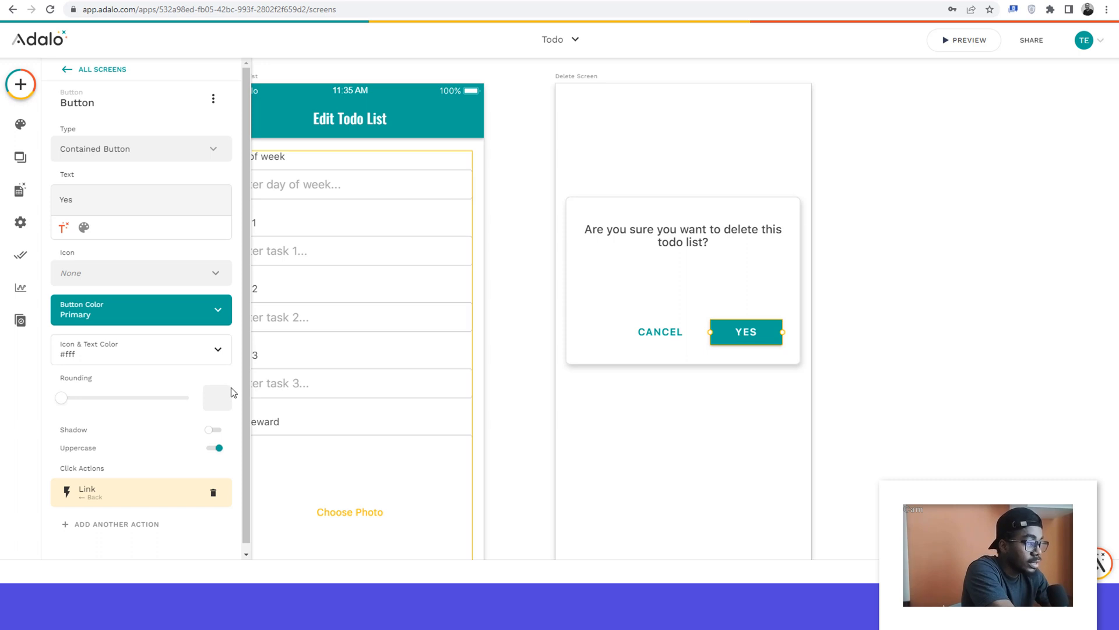
pyautogui.scroll(-1, 93, 443)
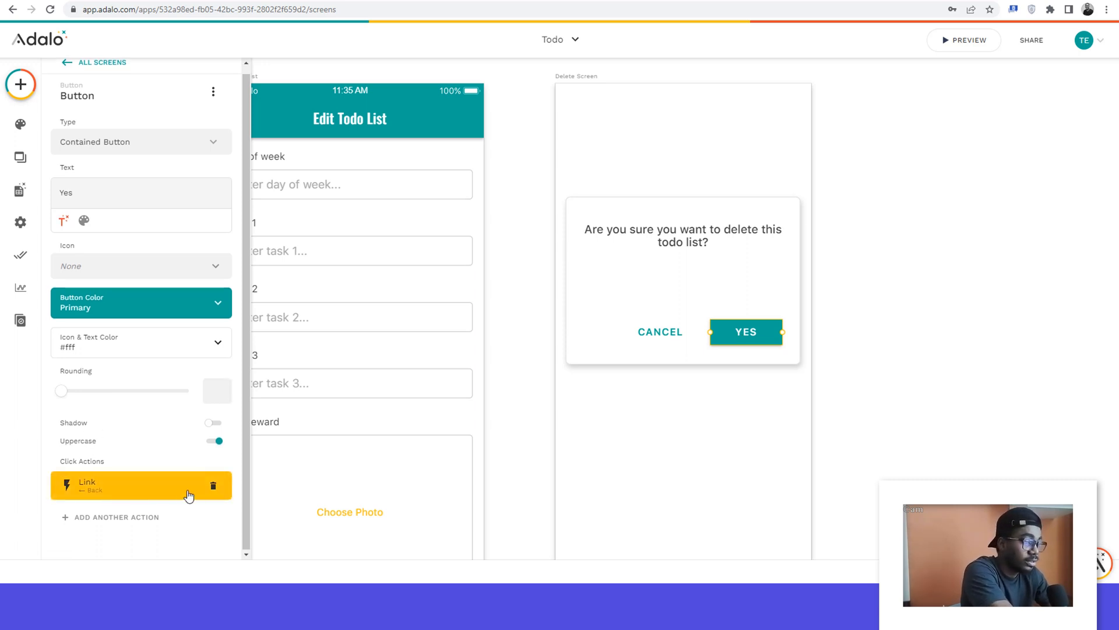
pyautogui.click(213, 486)
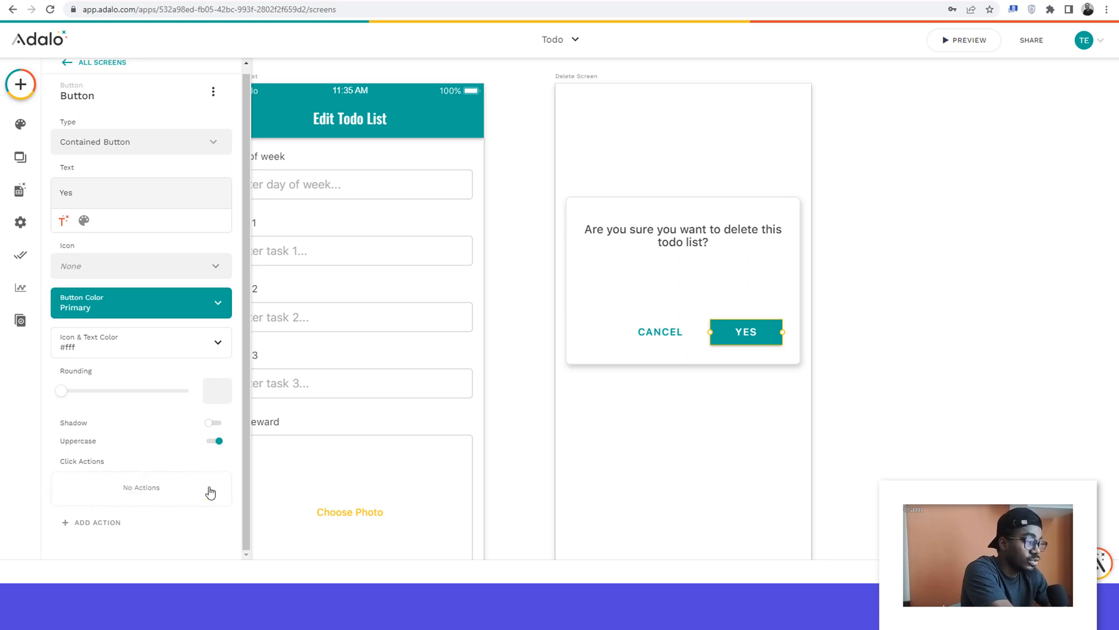
pyautogui.click(96, 524)
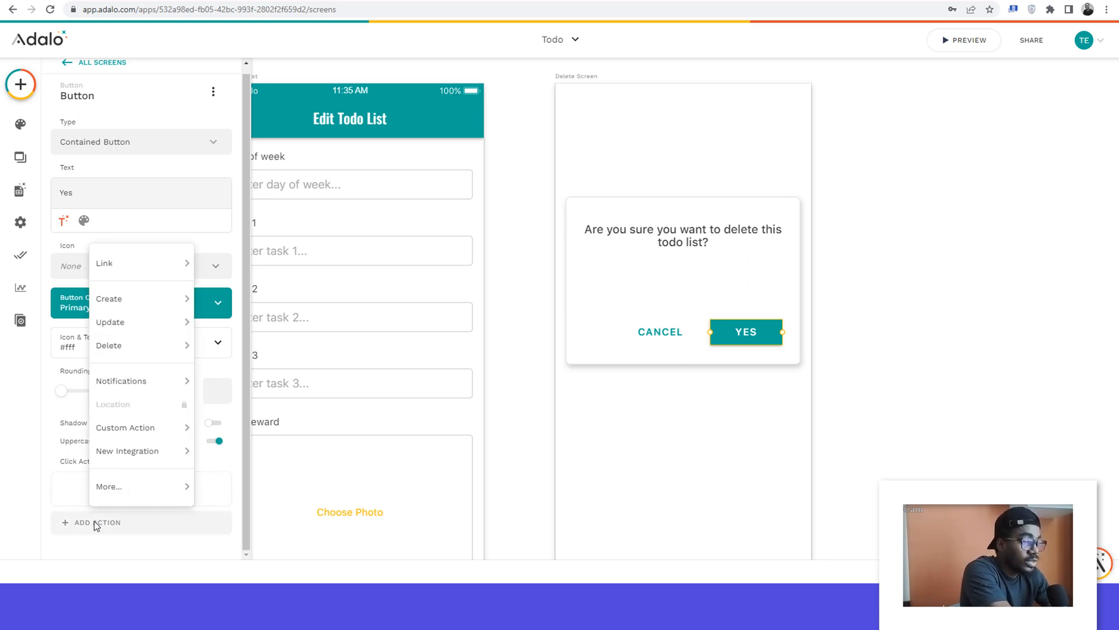
pyautogui.moveTo(124, 353)
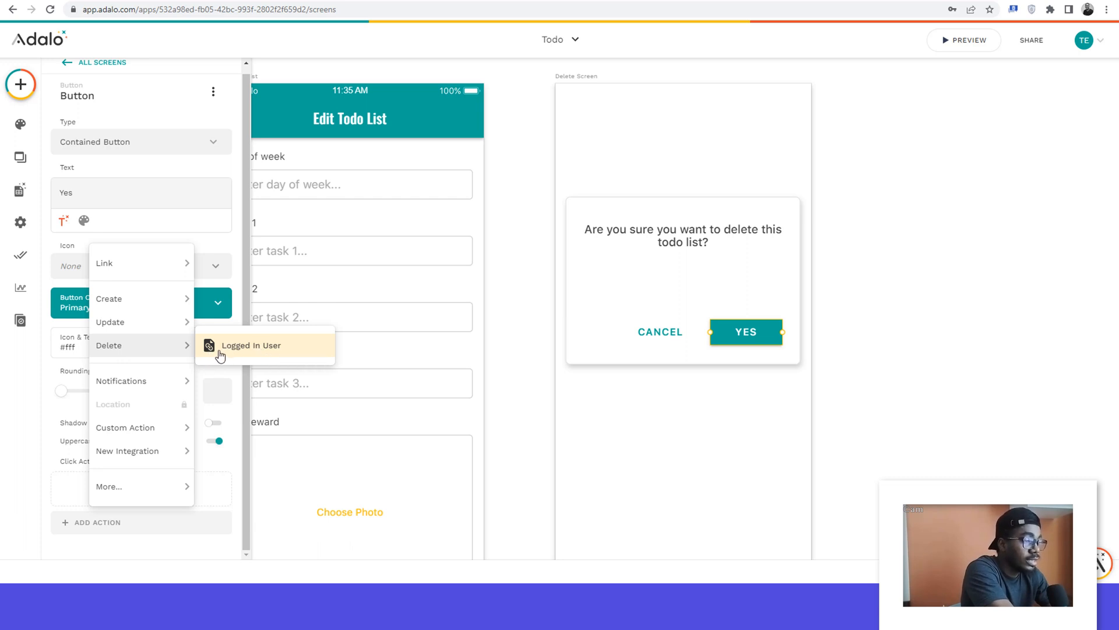
pyautogui.click(521, 128)
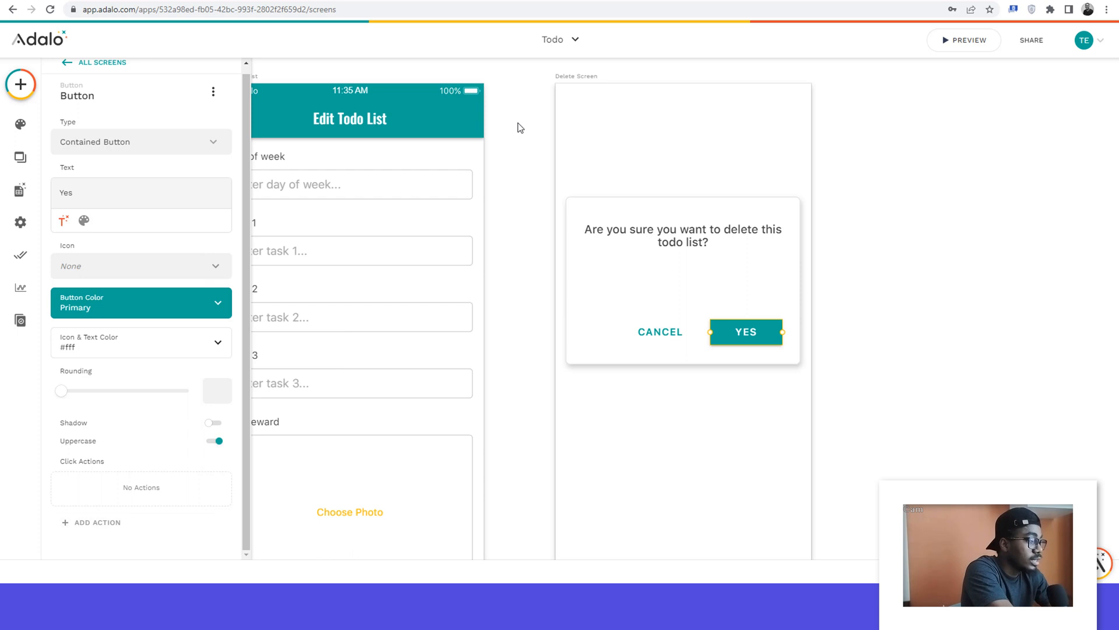
# Step: Link the red delete icon in the Todo List Details list to the Delete Screen, sending it the Current Todo
pyautogui.keyDown('ctrl'); pyautogui.scroll(-3, 519, 125); pyautogui.keyUp('ctrl')
pyautogui.hscroll(-3, 519, 124)
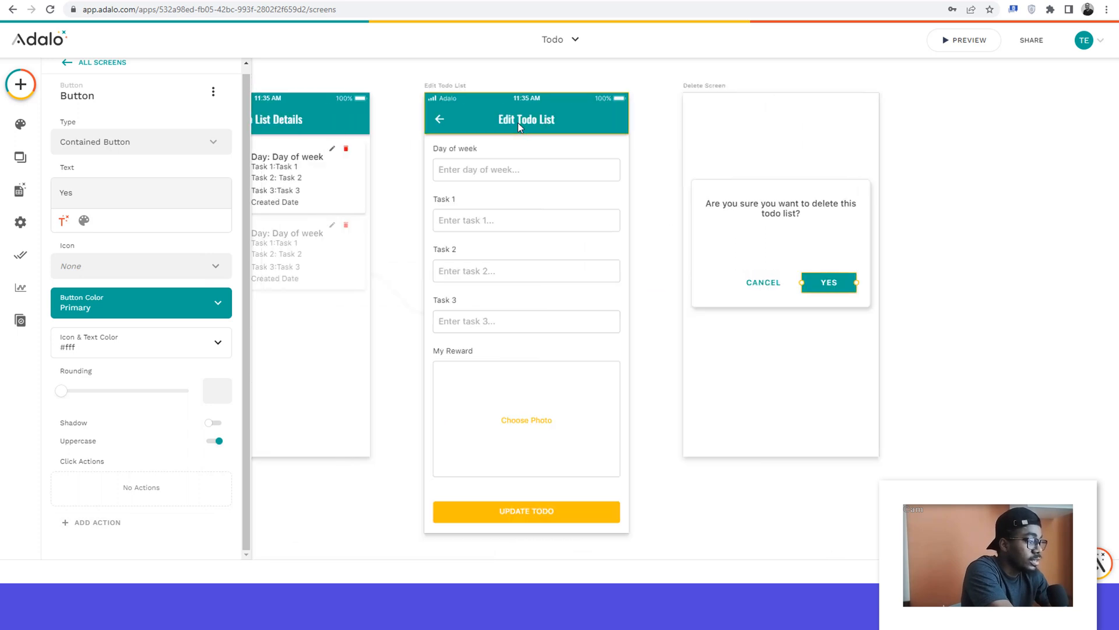
pyautogui.click(338, 158)
pyautogui.click(338, 160)
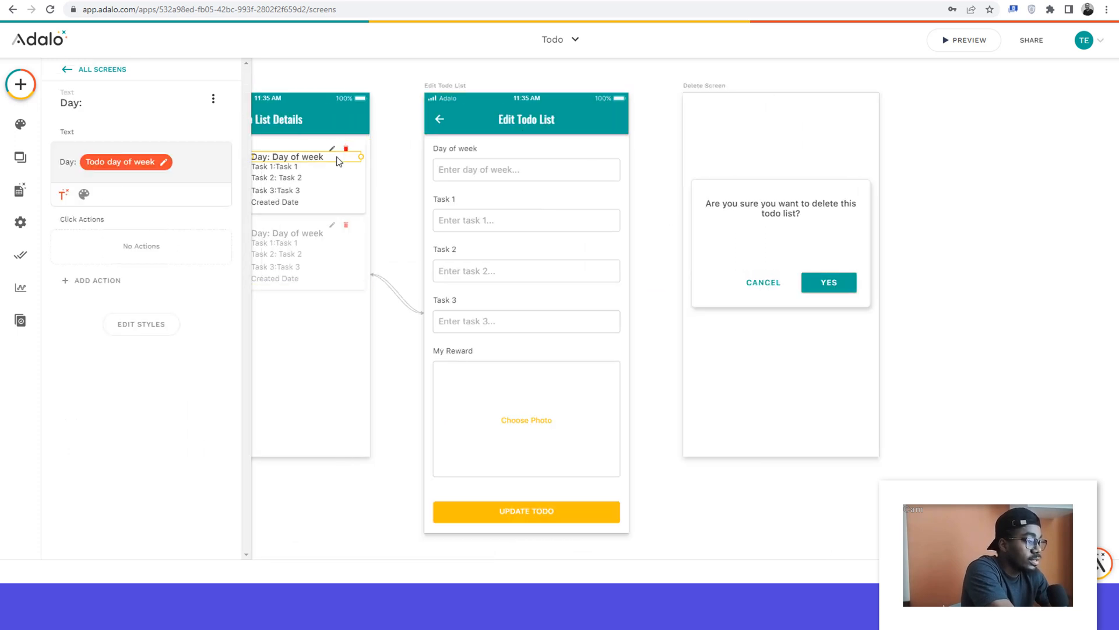
pyautogui.hscroll(-3, 337, 162)
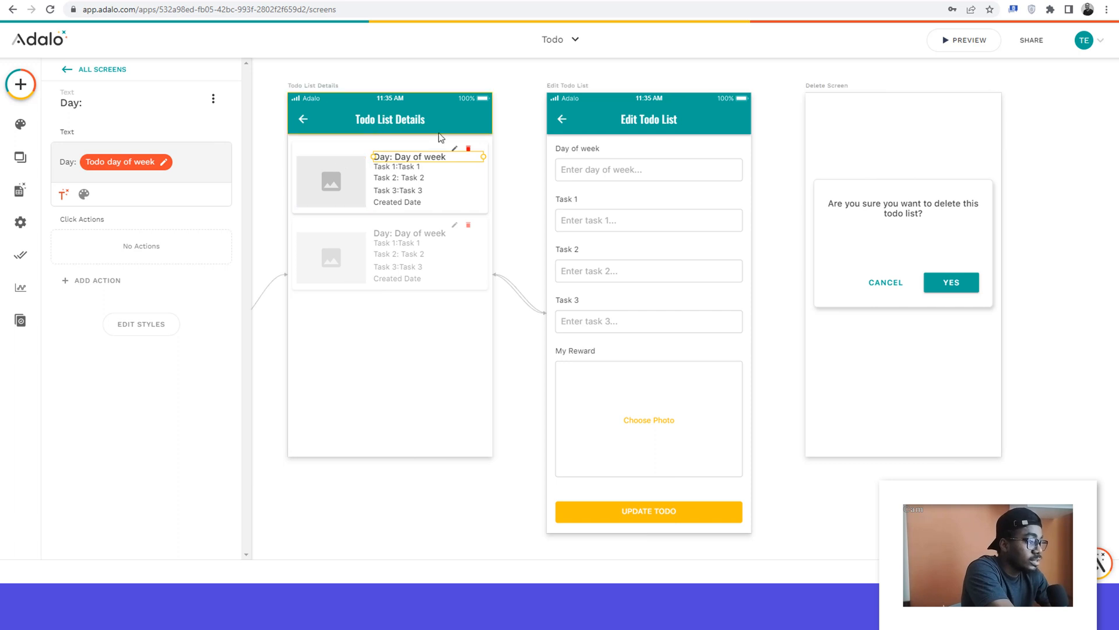
pyautogui.click(468, 149)
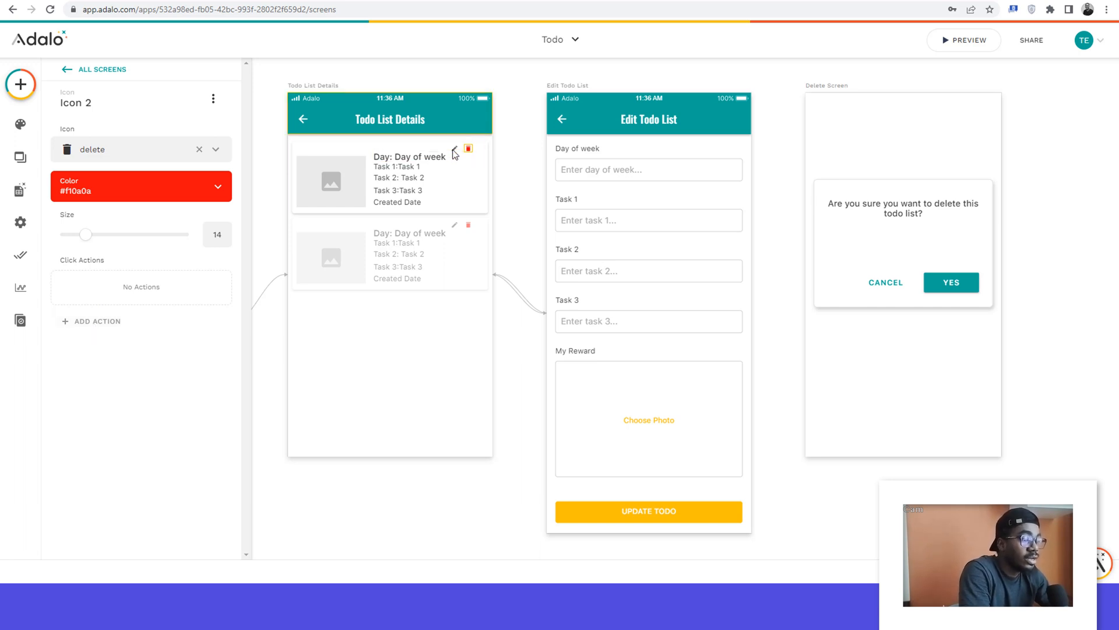
pyautogui.click(82, 322)
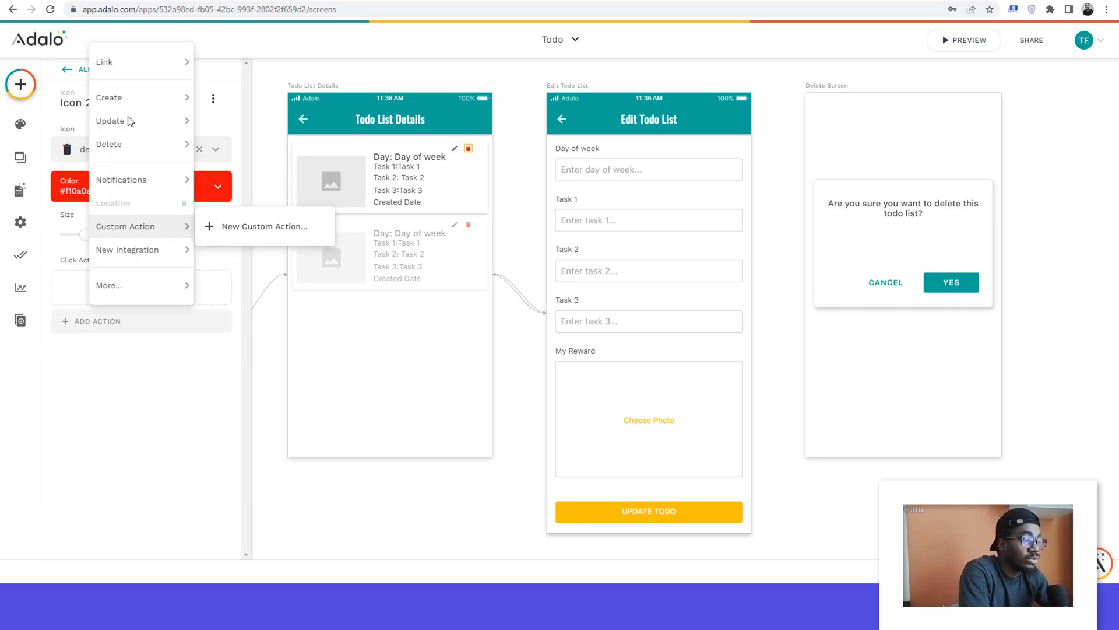
pyautogui.moveTo(141, 65)
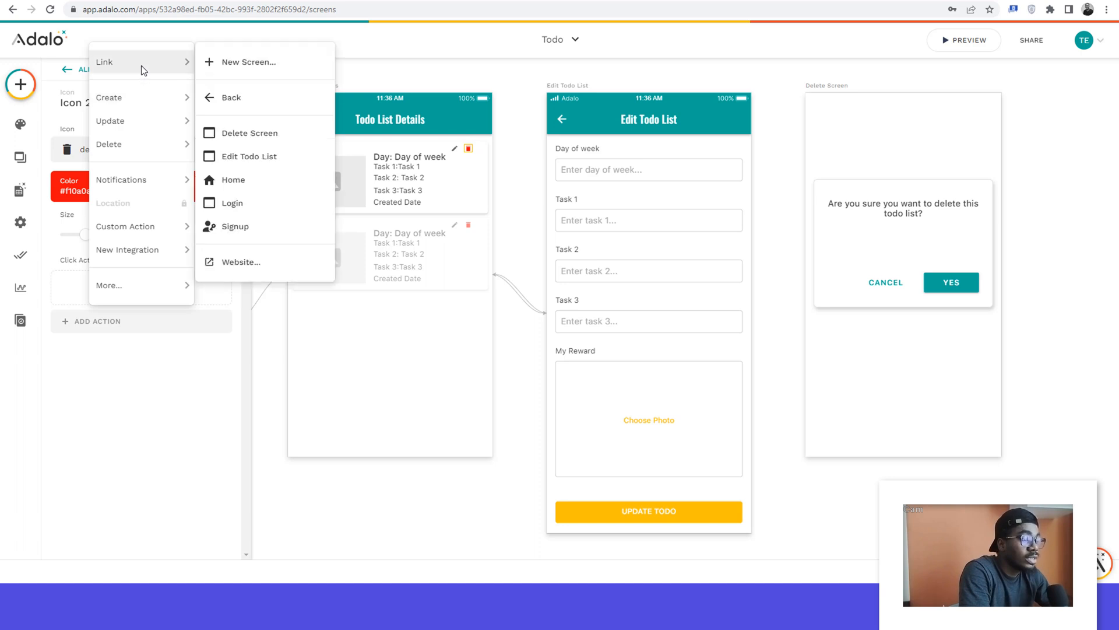
pyautogui.click(251, 135)
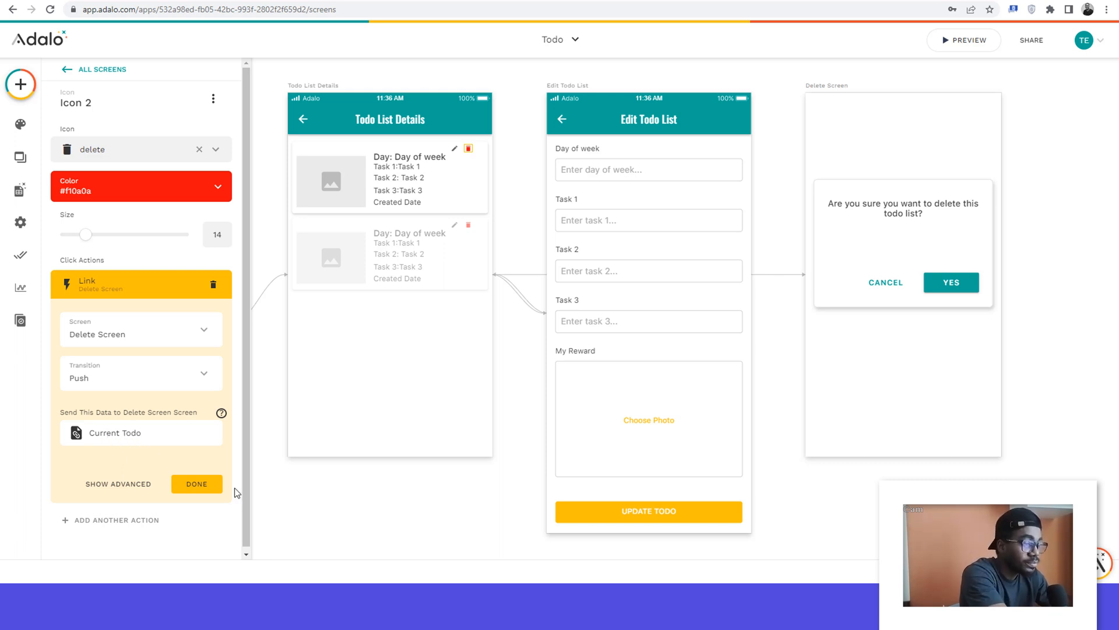
pyautogui.click(196, 484)
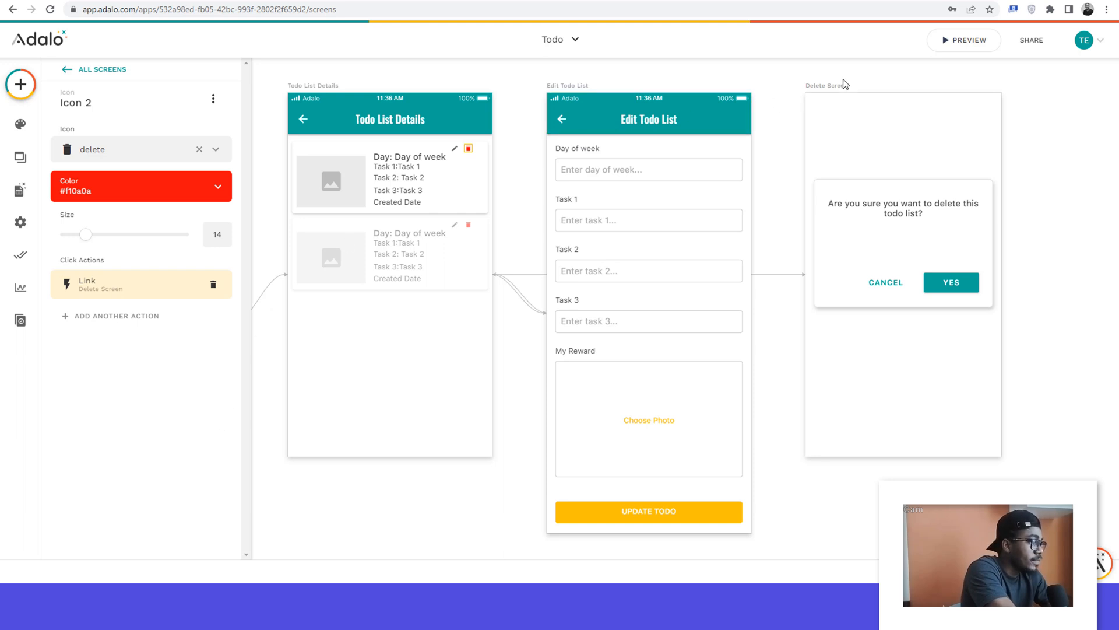
# Step: Add a Delete Current todo action to the Yes button on the Delete Screen modal
pyautogui.click(859, 76)
pyautogui.click(874, 200)
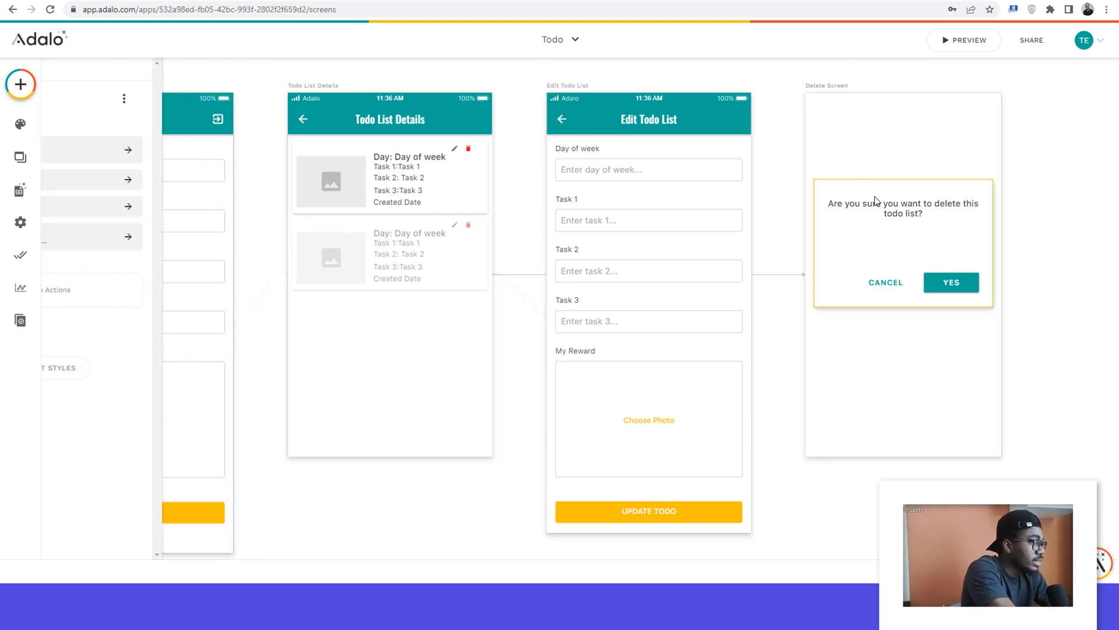
pyautogui.click(943, 255)
pyautogui.click(940, 288)
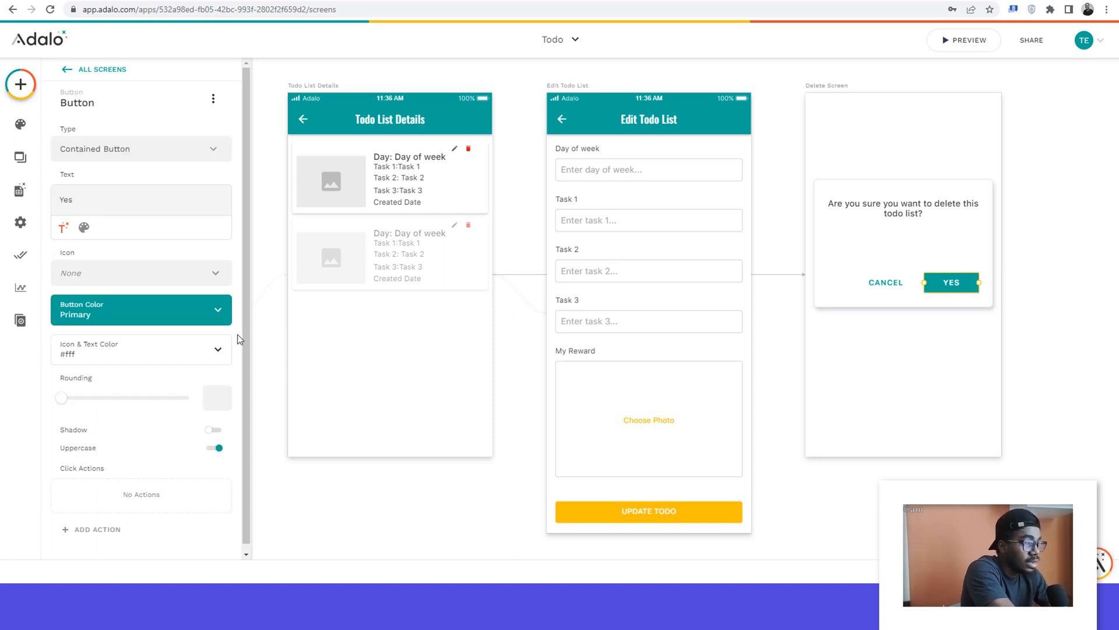
pyautogui.scroll(-1, 224, 341)
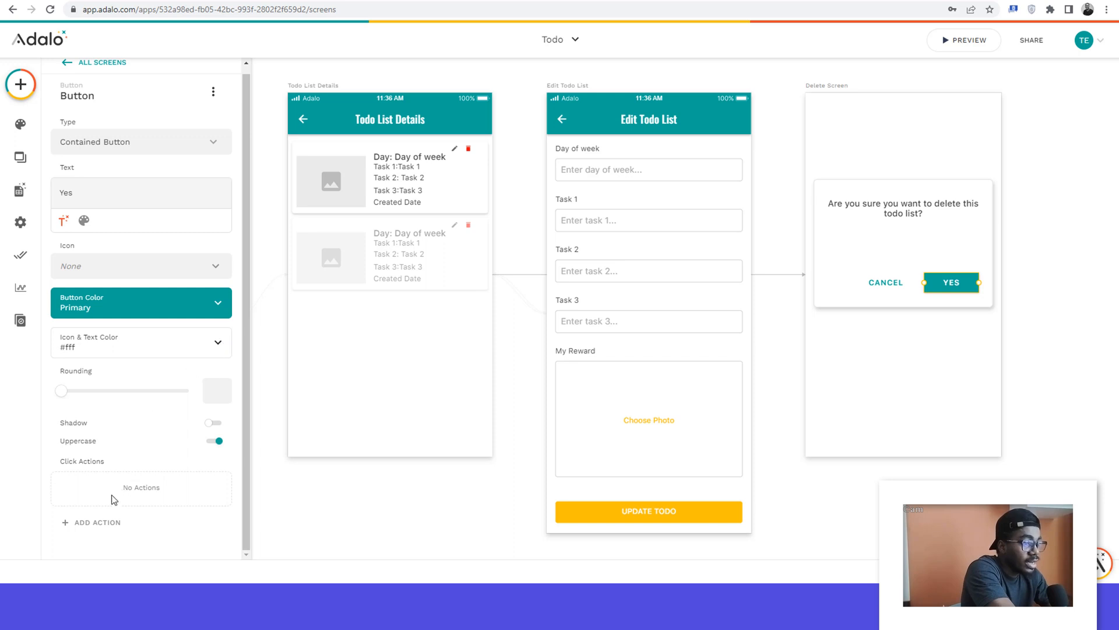
pyautogui.click(92, 528)
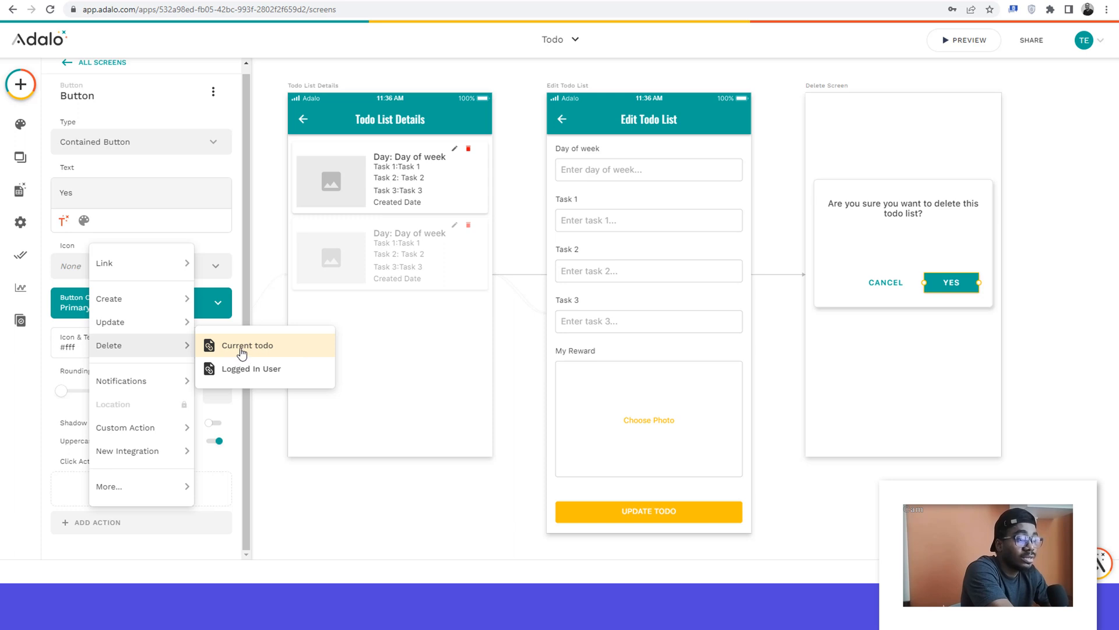
pyautogui.click(242, 349)
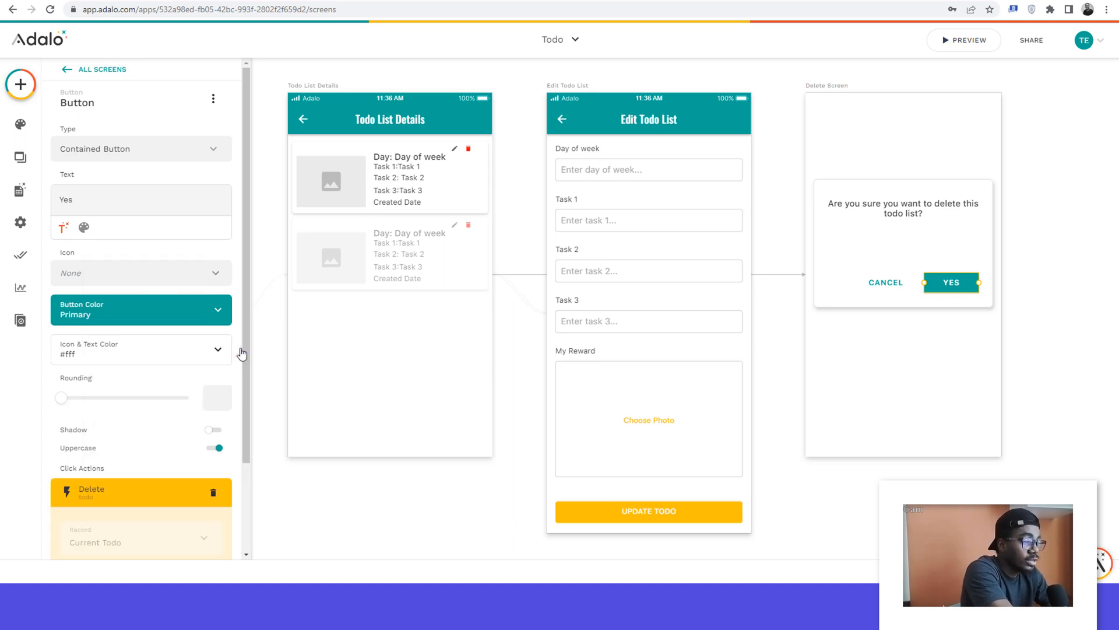
pyautogui.scroll(-2, 199, 452)
pyautogui.click(193, 478)
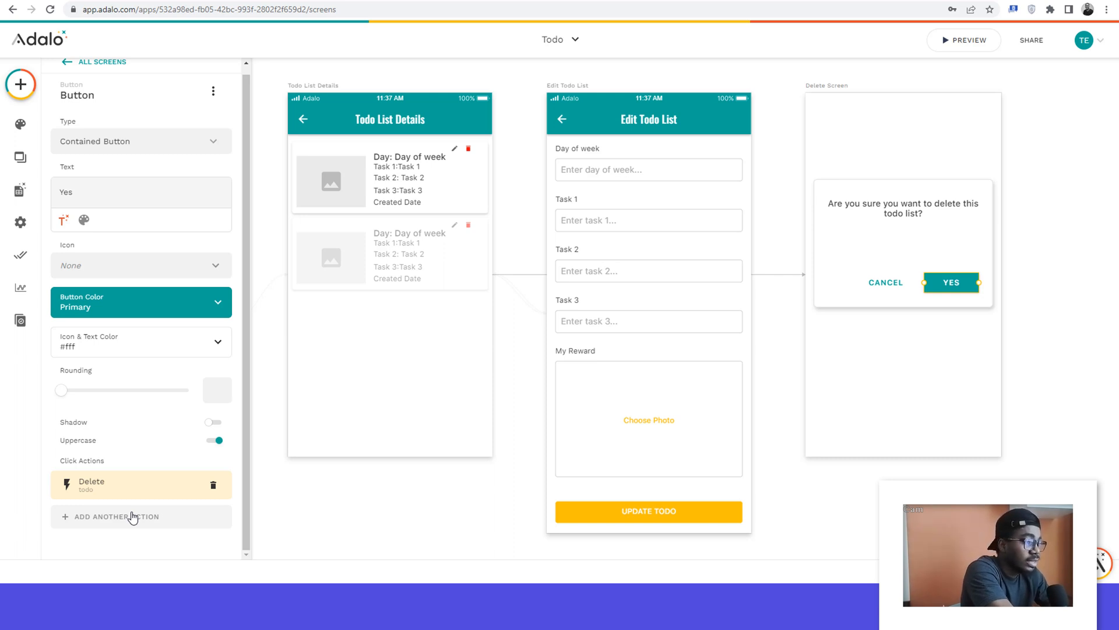
# Step: Add a link to the Todo List Details screen as the Yes button's second action
pyautogui.click(133, 516)
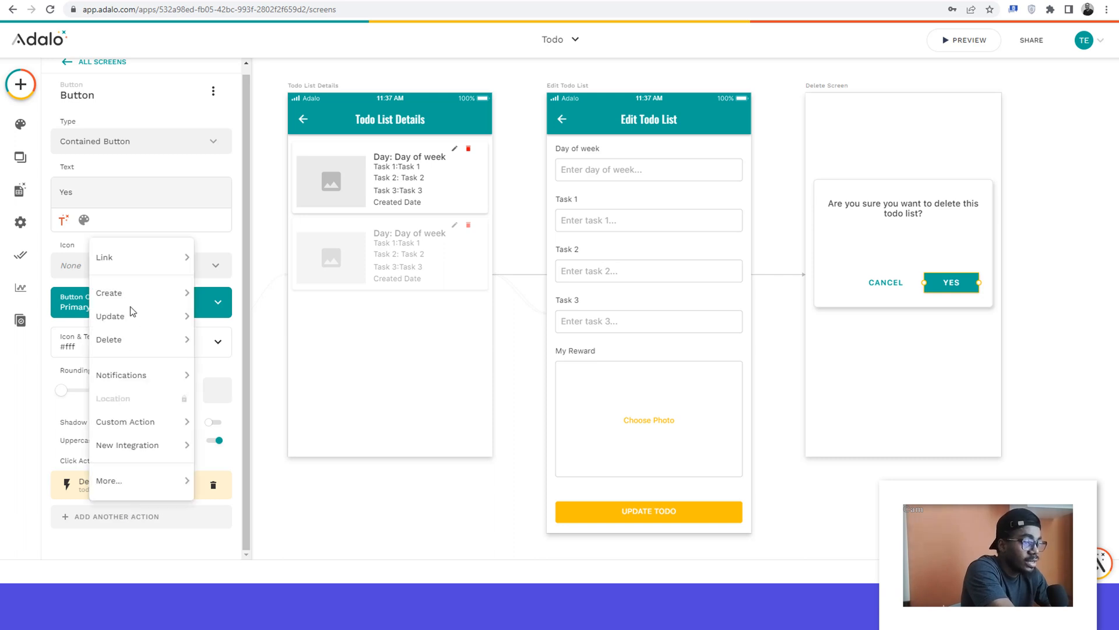
pyautogui.moveTo(136, 257)
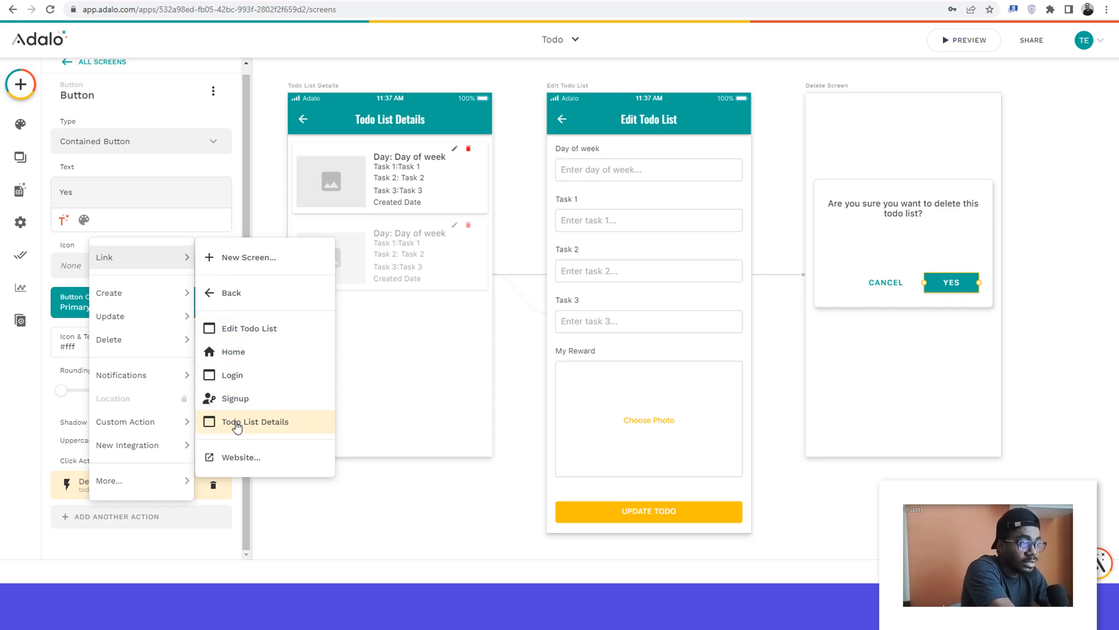
pyautogui.click(236, 428)
pyautogui.click(167, 505)
pyautogui.click(194, 483)
pyautogui.click(436, 481)
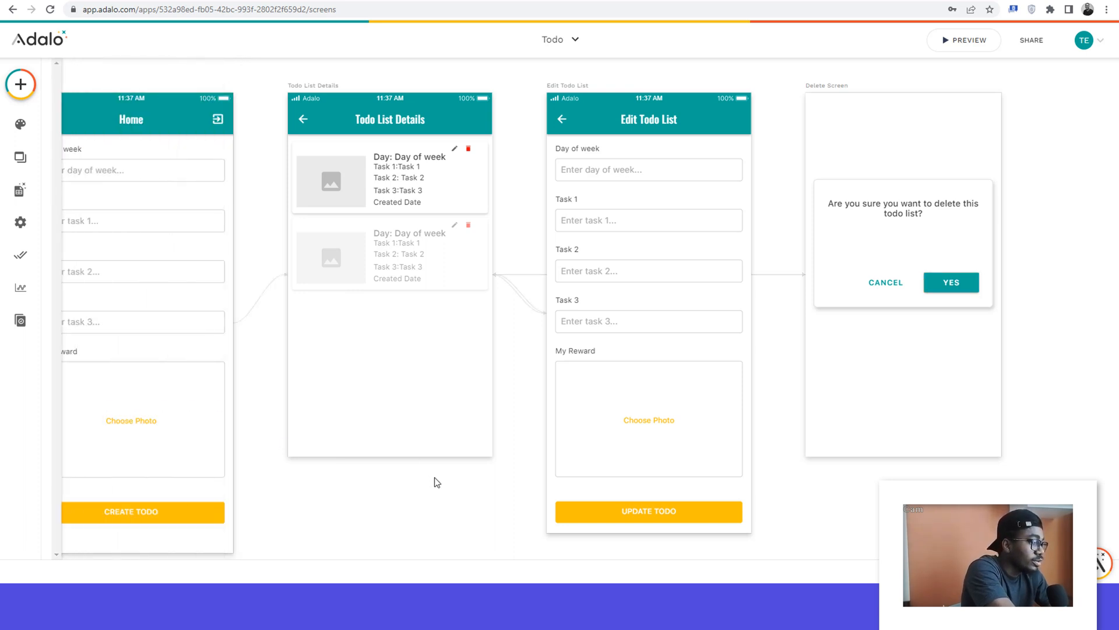
pyautogui.click(867, 224)
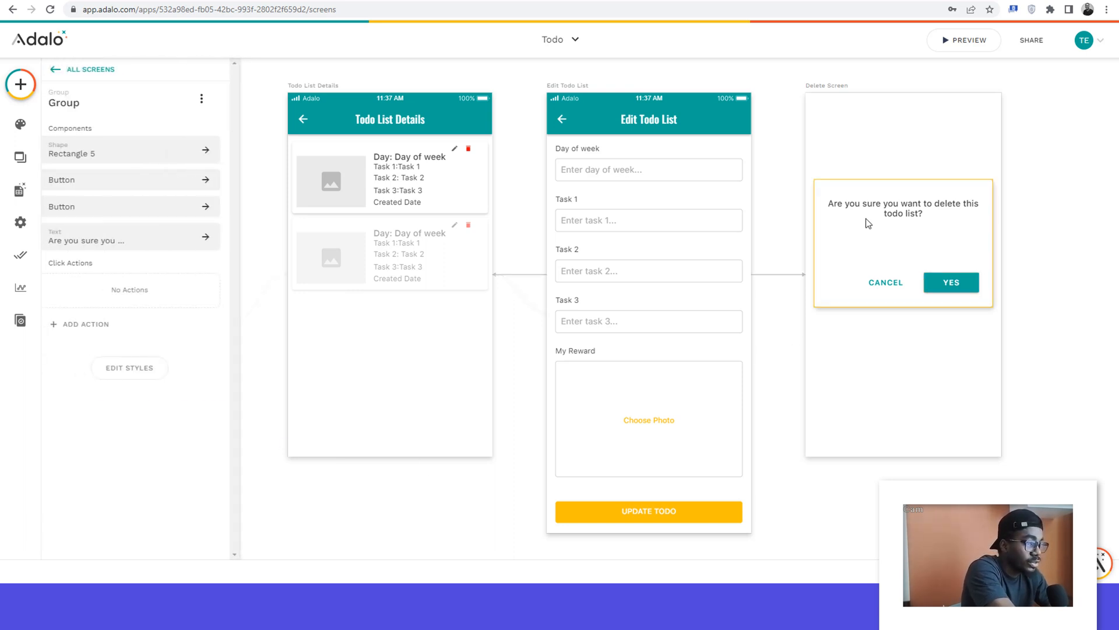
pyautogui.click(89, 326)
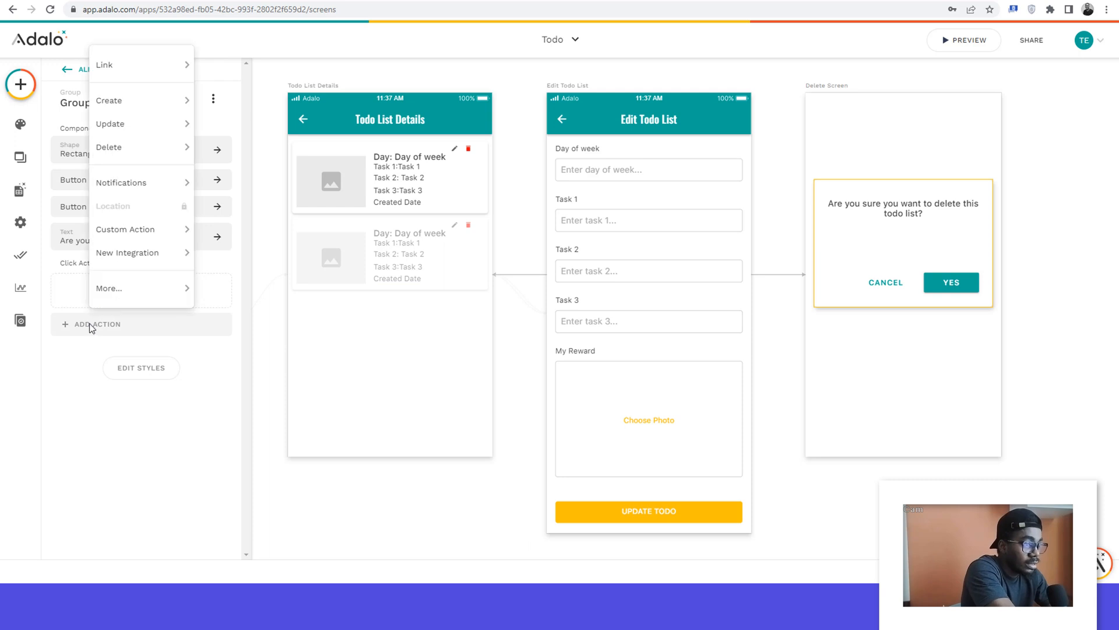
pyautogui.click(91, 327)
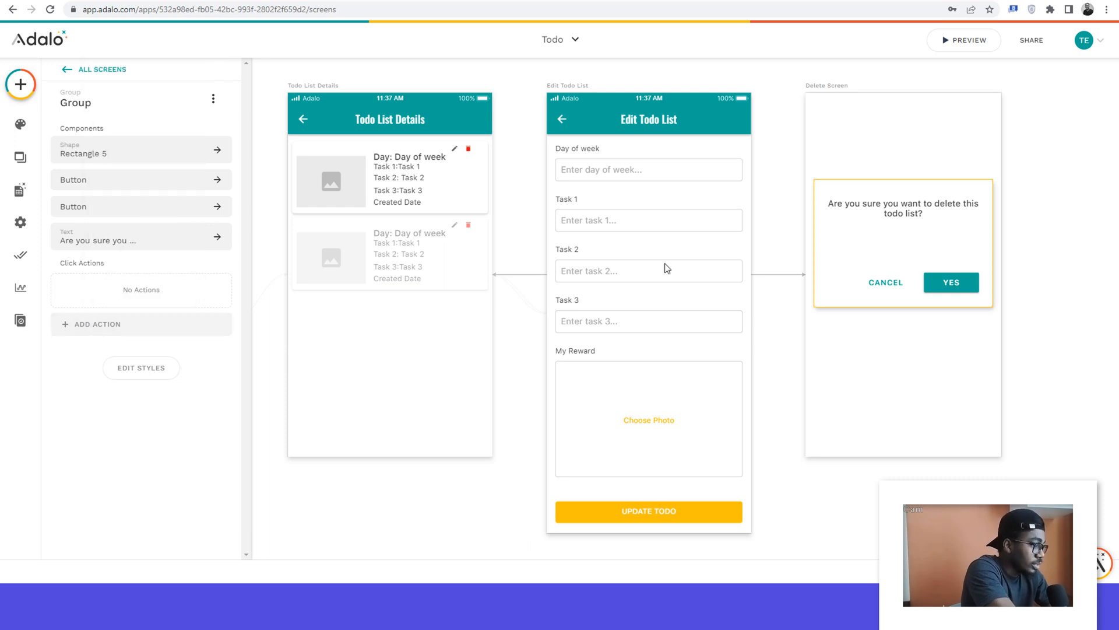
# Step: Review the settings of the Delete and Link actions on the Delete Screen's Yes button
pyautogui.click(947, 285)
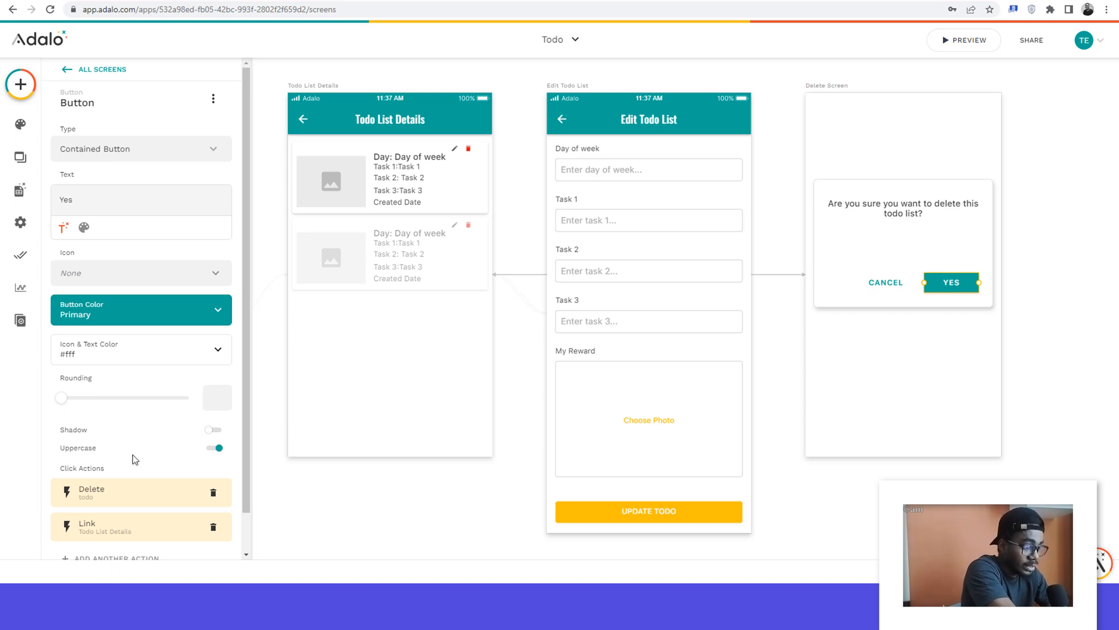
pyautogui.scroll(-1, 134, 458)
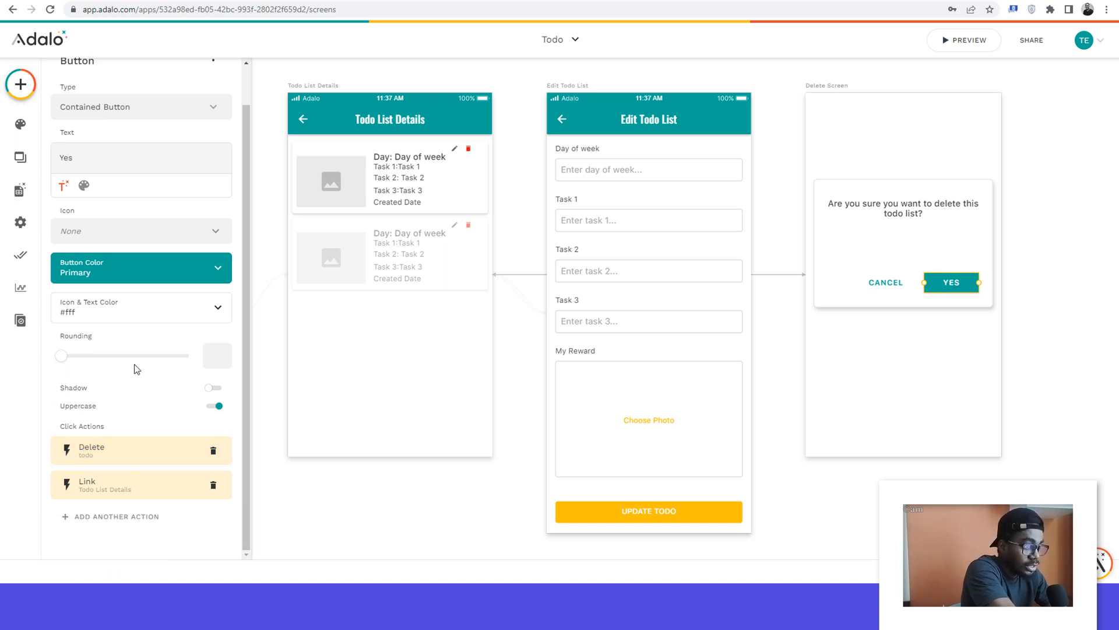
pyautogui.click(102, 456)
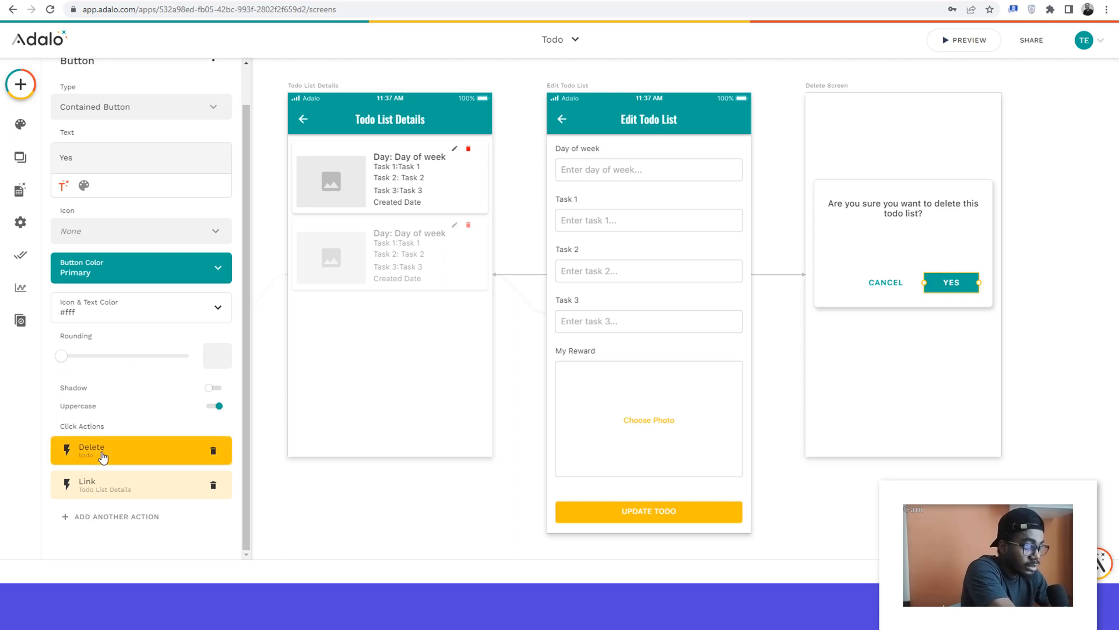
pyautogui.click(103, 457)
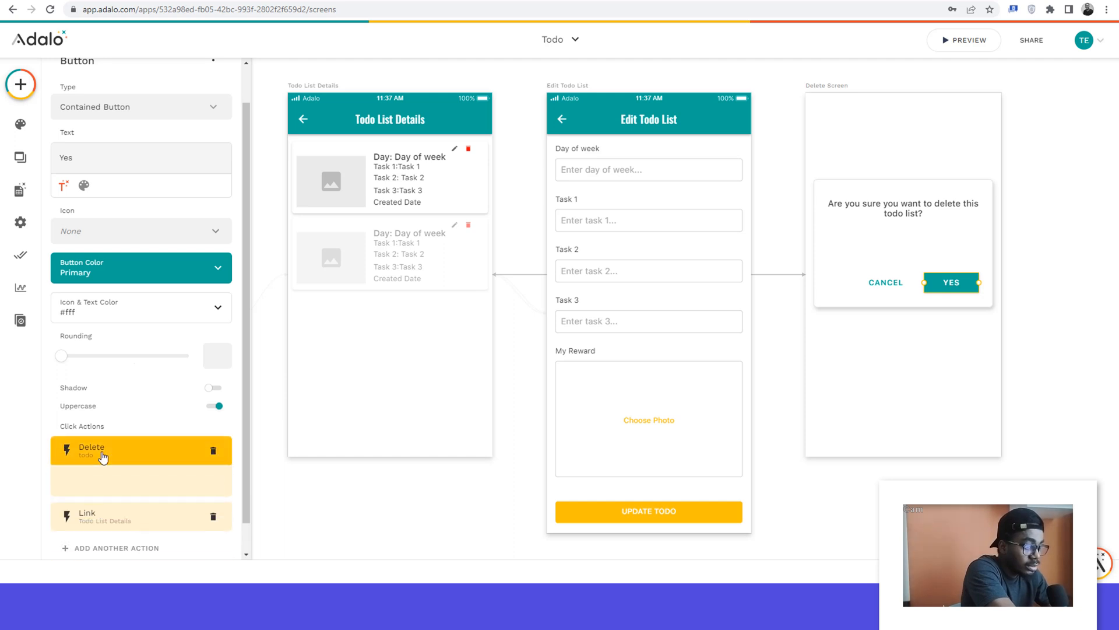
pyautogui.click(83, 485)
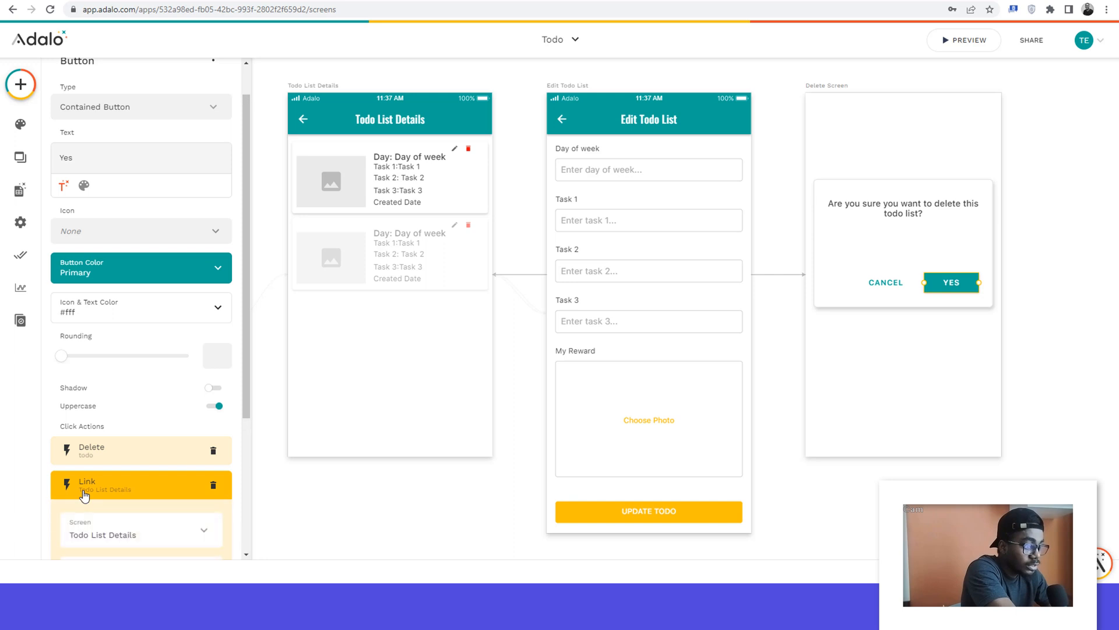
# Step: Change the transition of the red delete icon's link to the Delete Screen to Modal
pyautogui.scroll(-2, 83, 495)
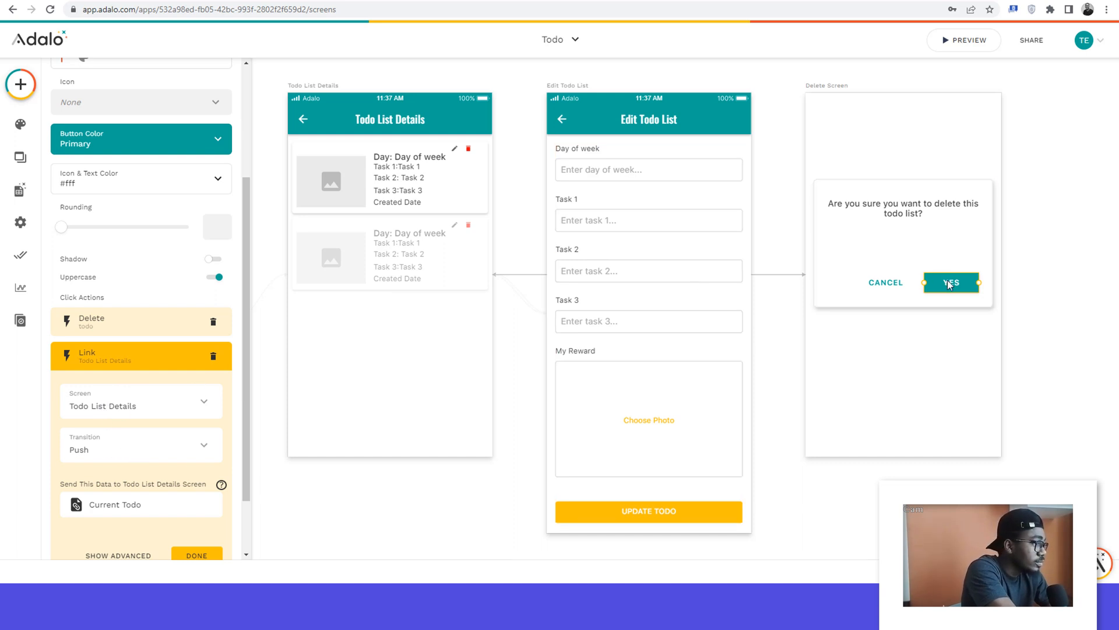
pyautogui.click(910, 348)
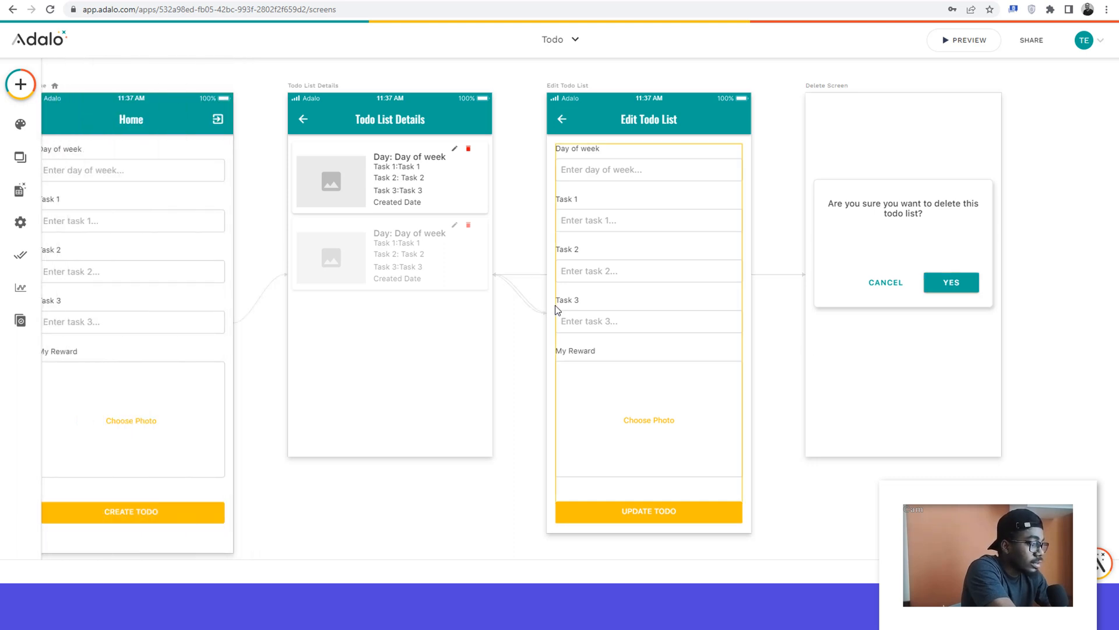
pyautogui.click(440, 204)
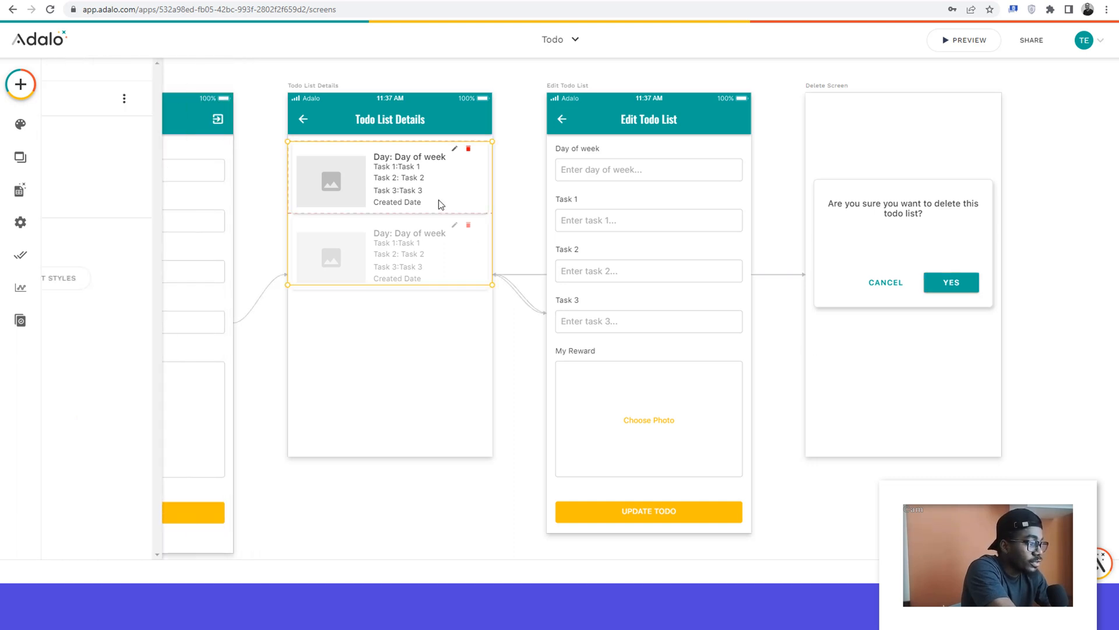
pyautogui.click(469, 149)
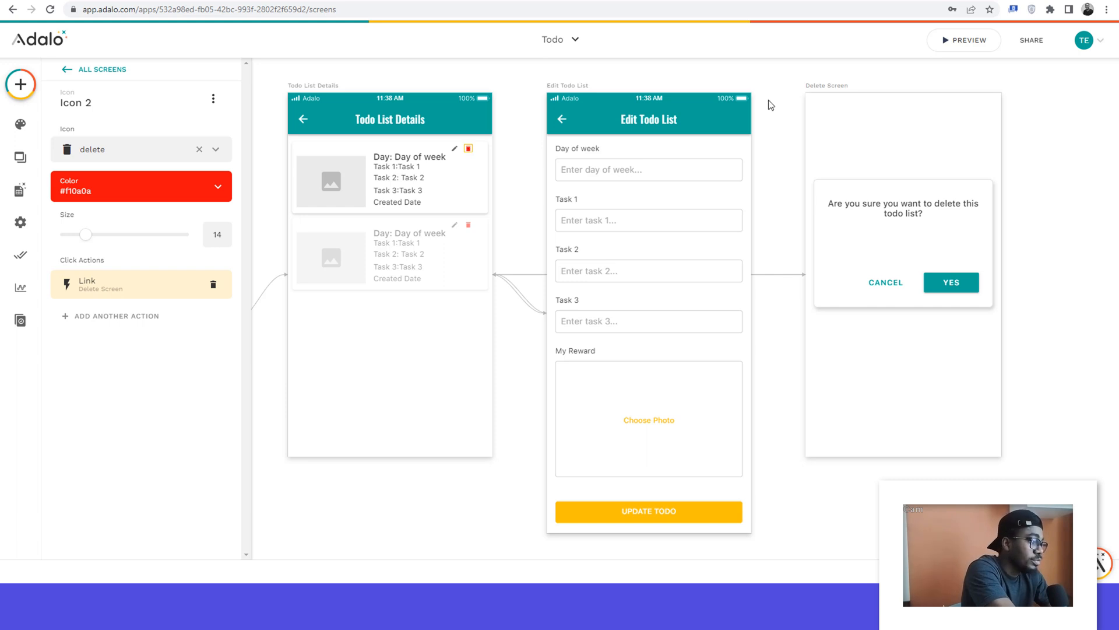
pyautogui.click(111, 302)
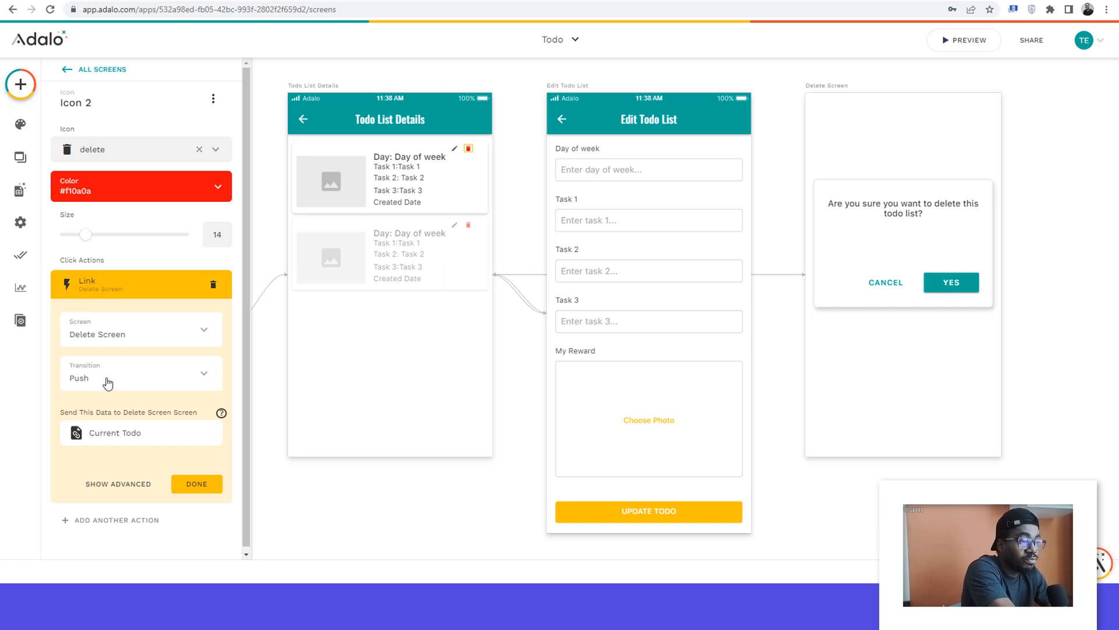
pyautogui.click(101, 383)
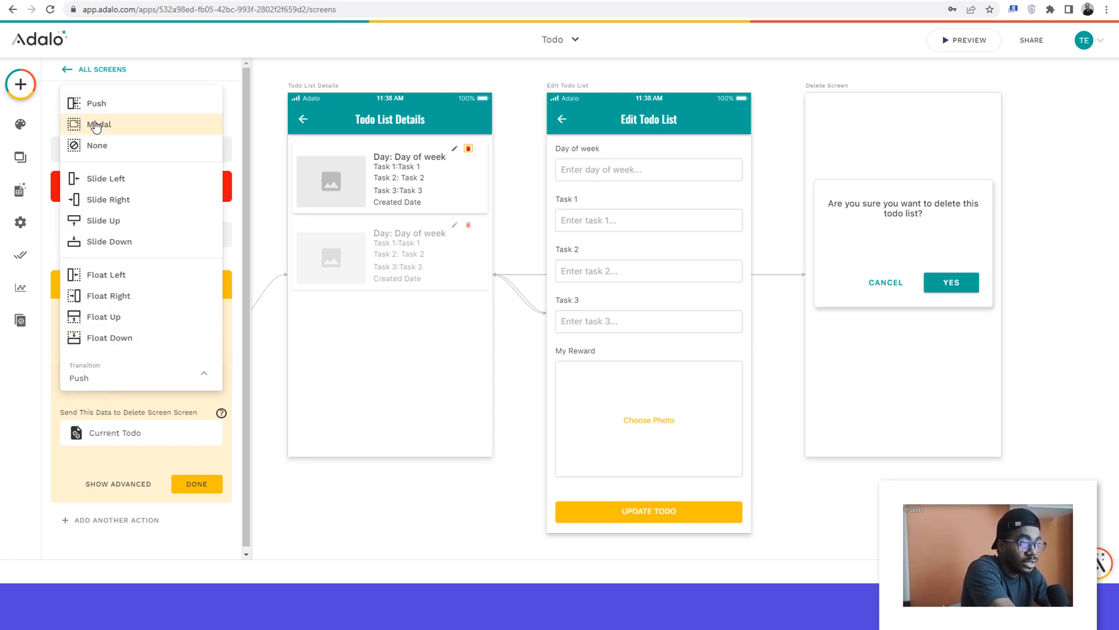
pyautogui.click(94, 124)
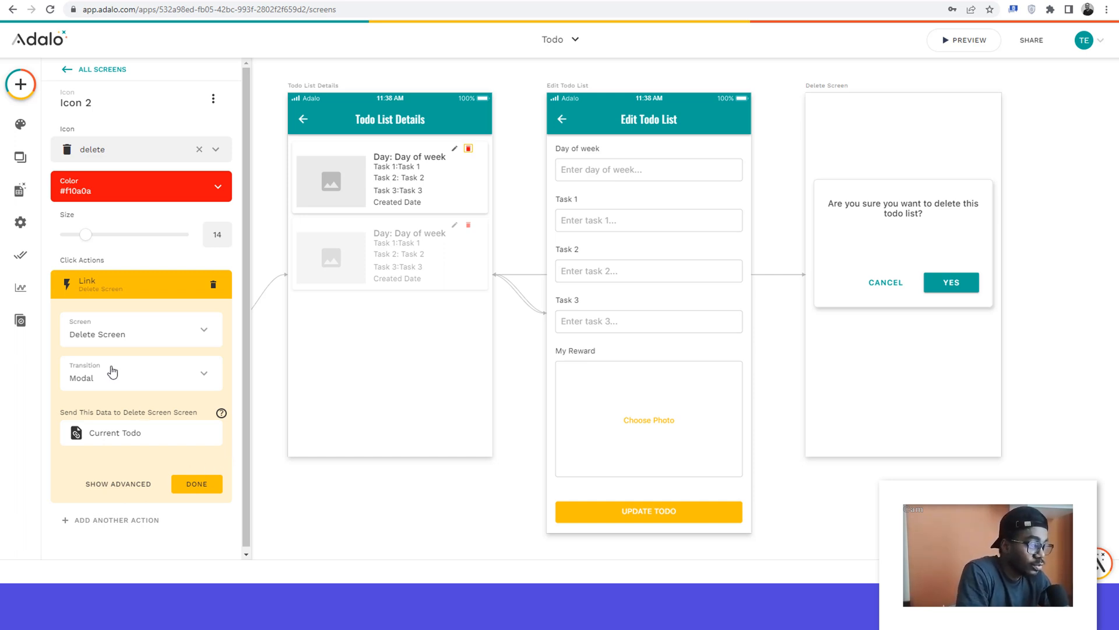
pyautogui.click(213, 482)
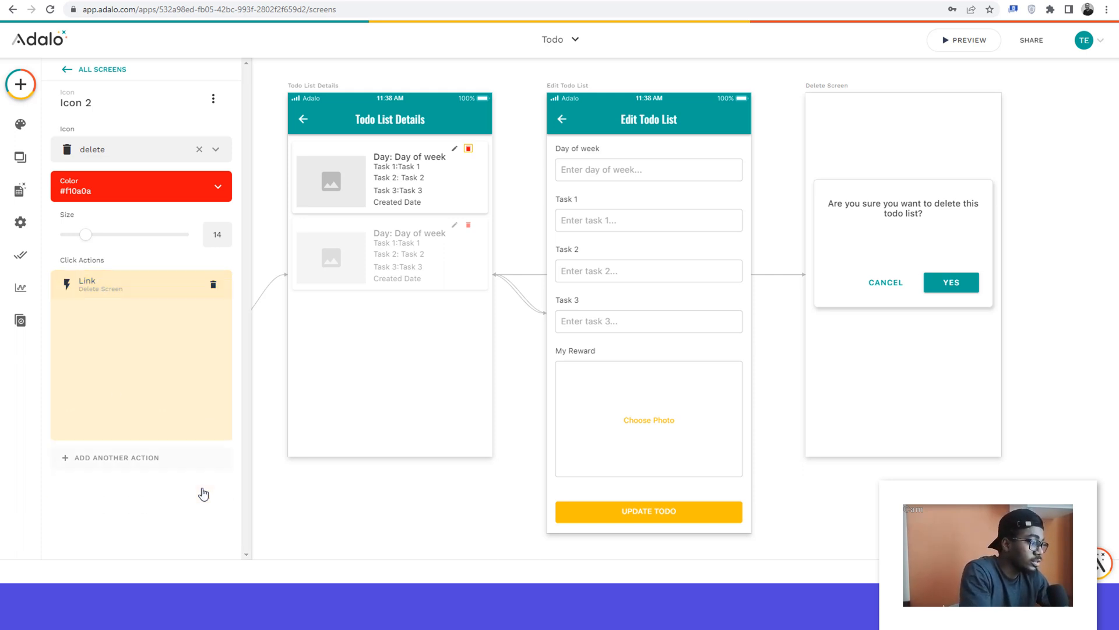
pyautogui.click(428, 498)
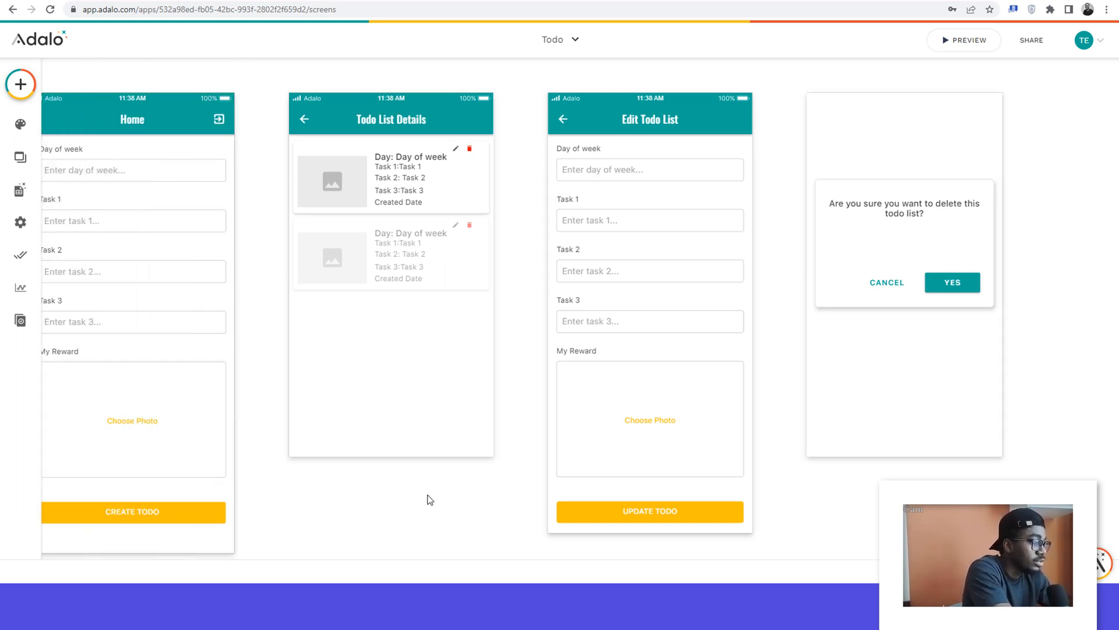
# Step: Preview the app and sign up a test account with its email, account password and full name
pyautogui.hscroll(-3, 428, 497)
pyautogui.scroll(-3, 428, 497)
pyautogui.scroll(-1, 428, 497)
pyautogui.hscroll(-1, 429, 497)
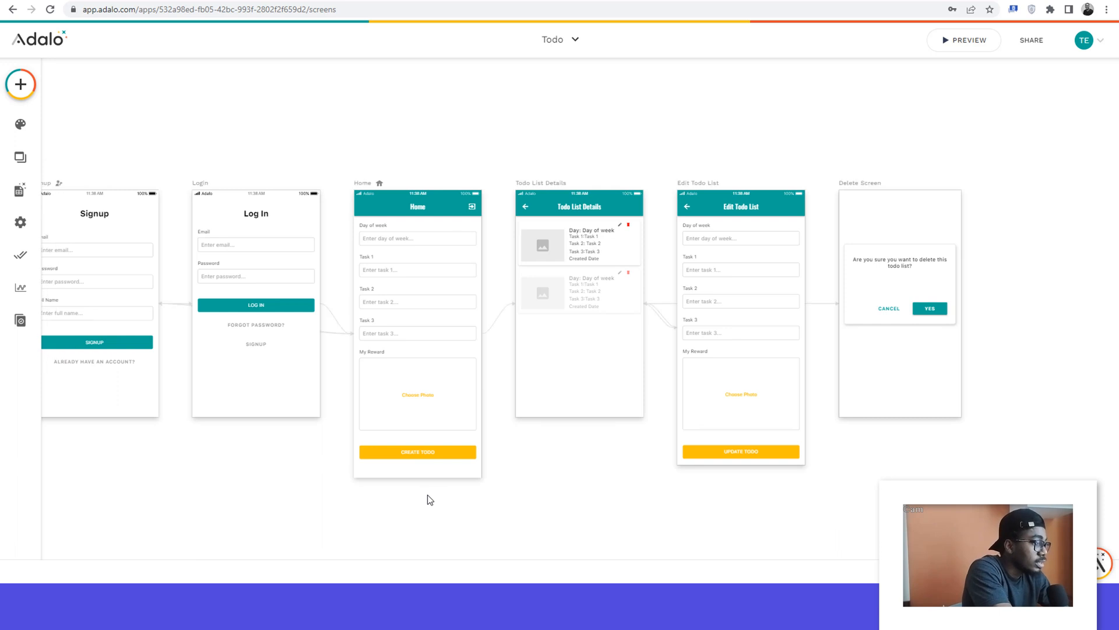
pyautogui.click(962, 42)
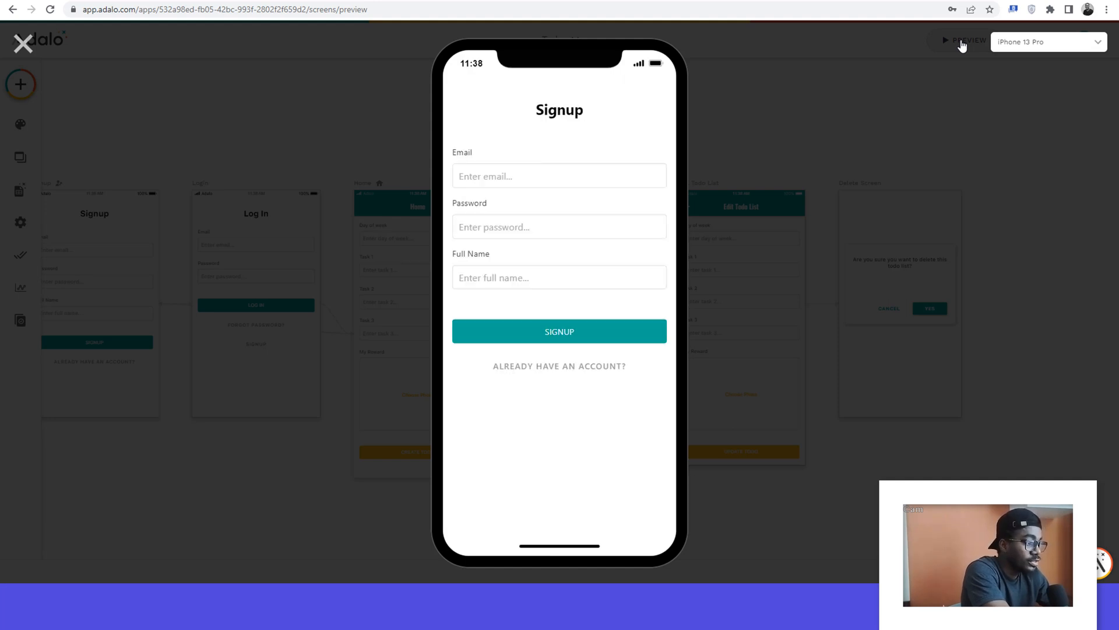
pyautogui.click(480, 184)
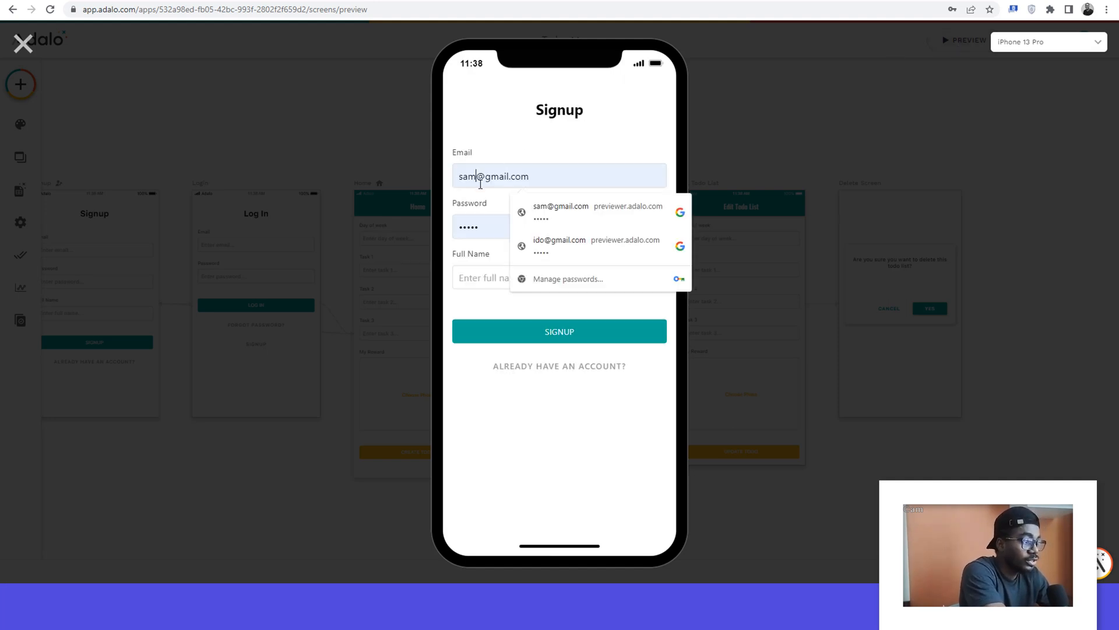
pyautogui.click(507, 145)
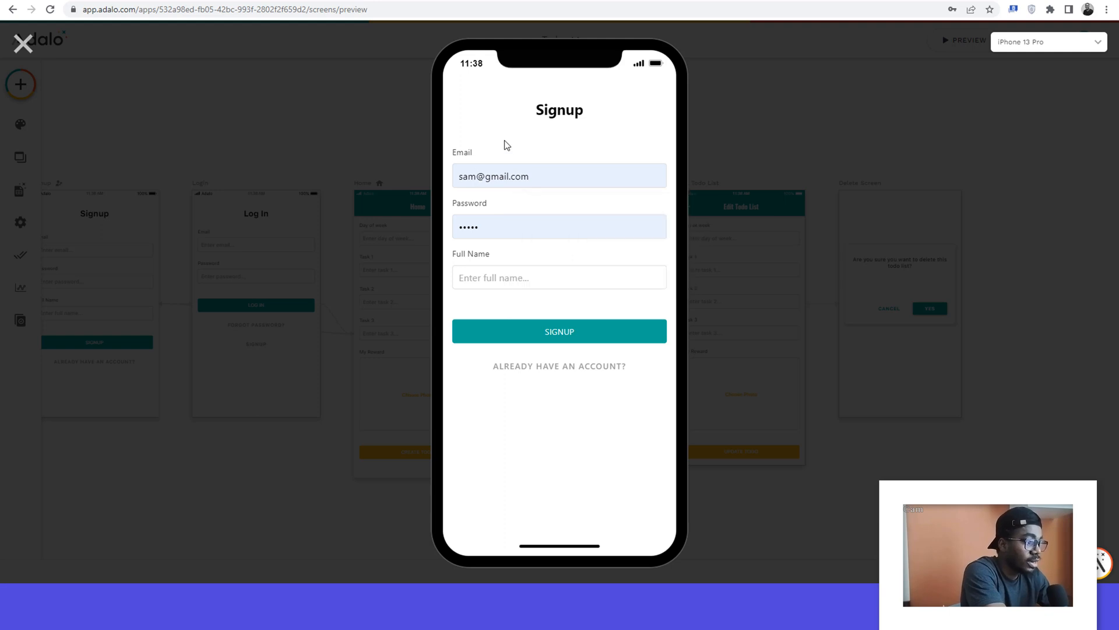
pyautogui.click(486, 226)
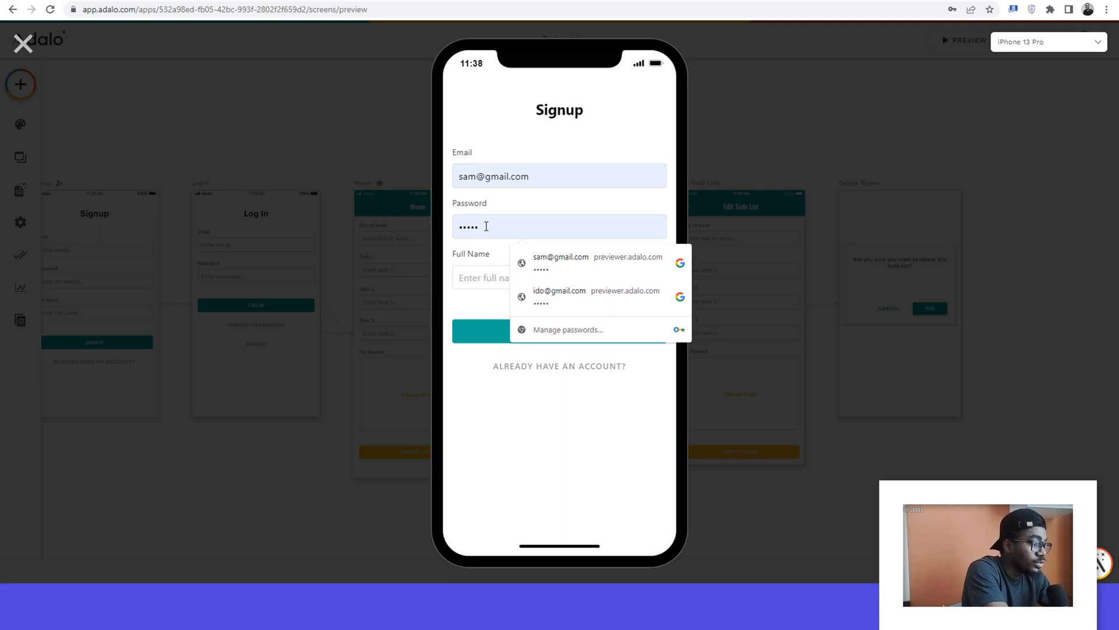
pyautogui.hotkey('ctrl', 'a')
pyautogui.press('BackSpace')
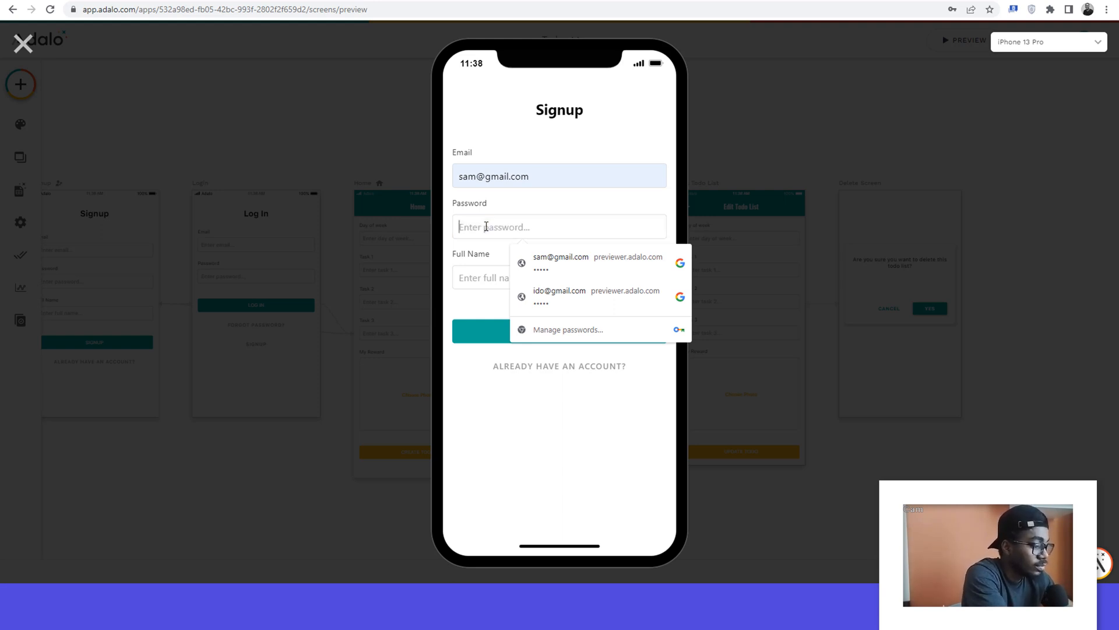
pyautogui.write('••••')
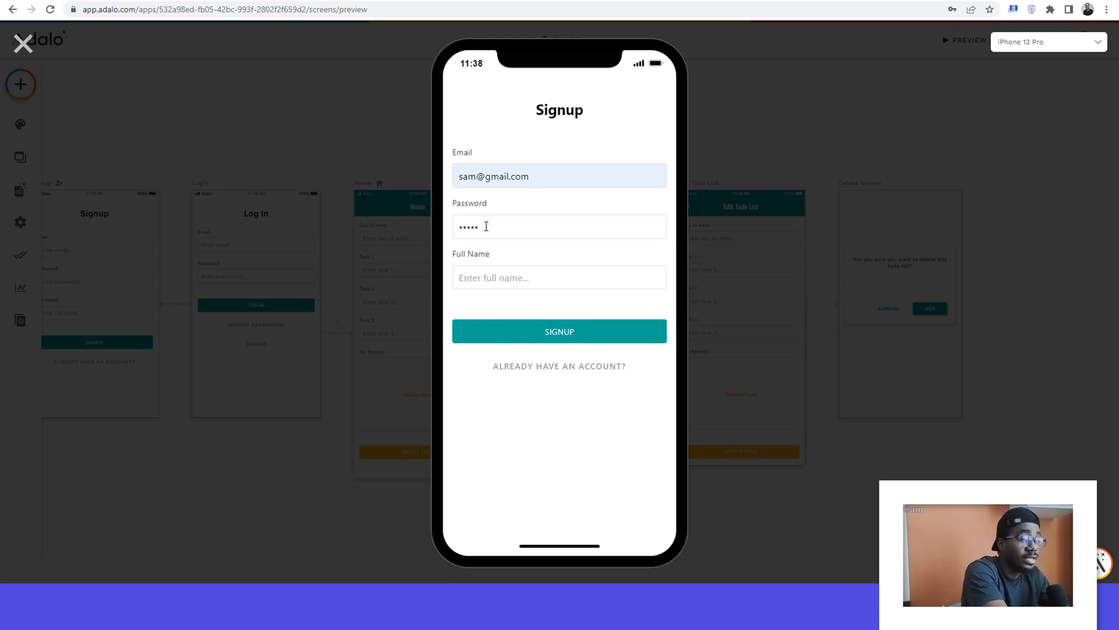
pyautogui.write('Sam Joe')
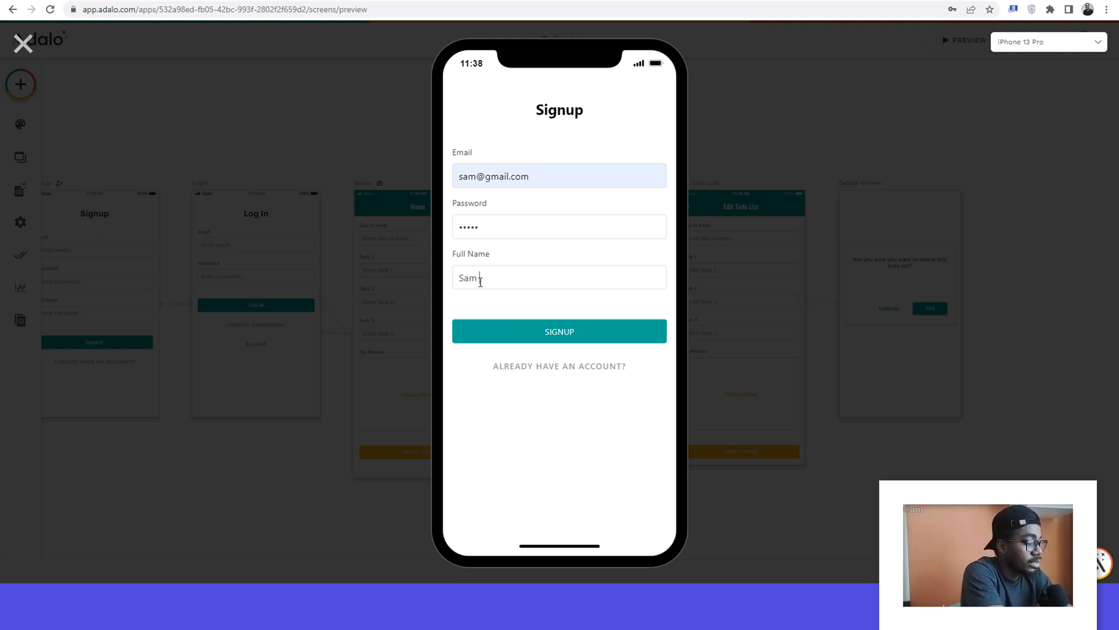
pyautogui.click(558, 338)
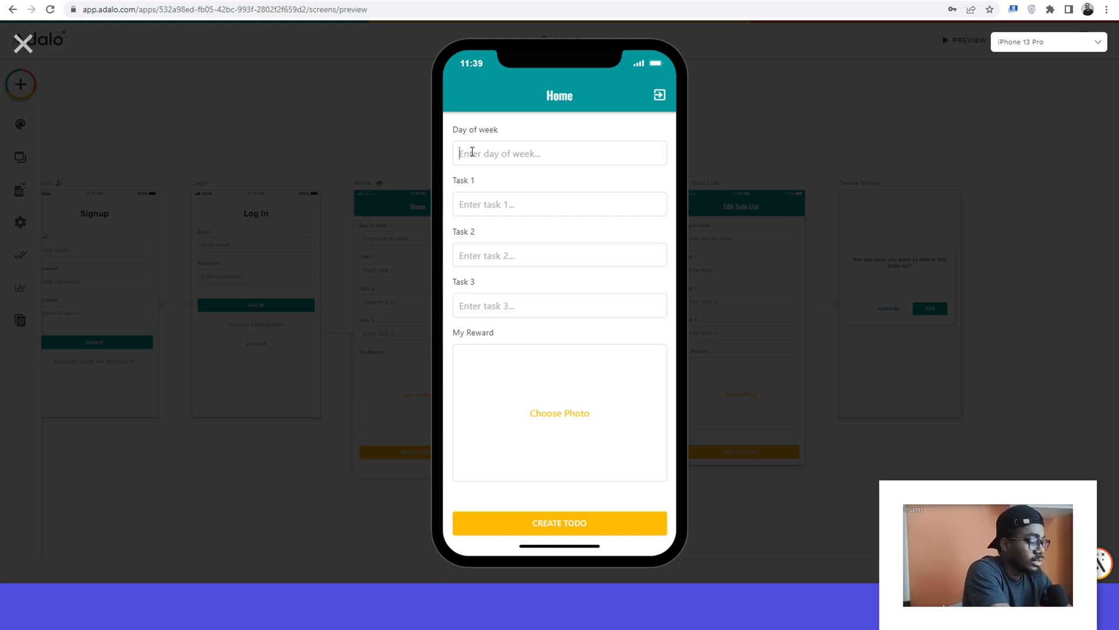
# Step: Fill in the Home form with day Wednesday and the tasks Wake up, Brush my teeth and Say a prayer
pyautogui.write('Tuesday')
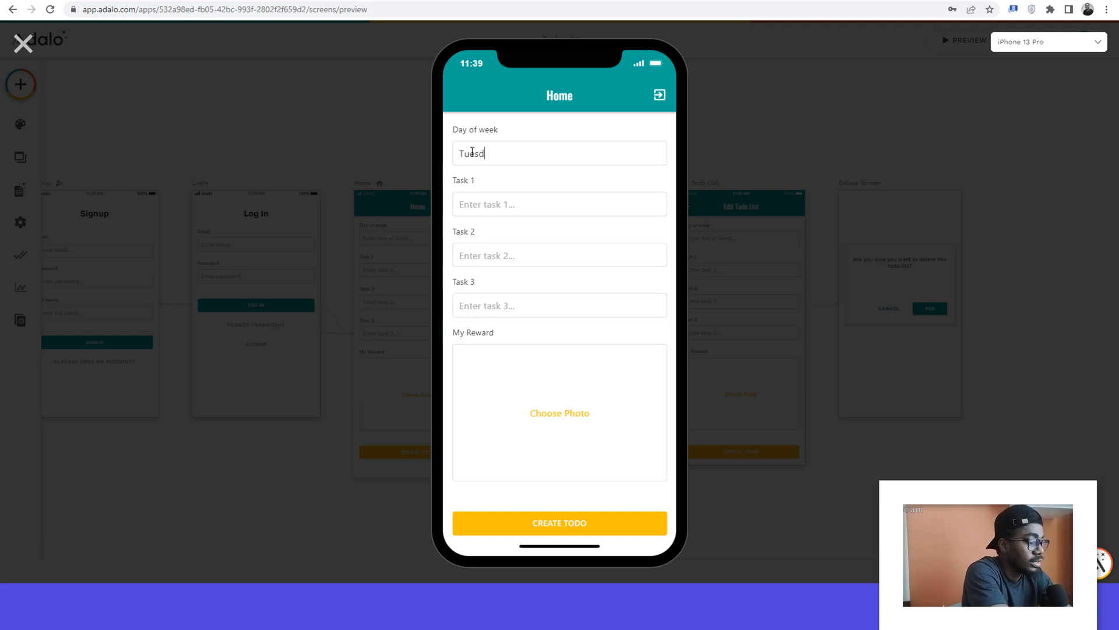
pyautogui.press('BackSpace')
pyautogui.press('BackSpace')
pyautogui.press('BackSpace')
pyautogui.press('BackSpace')
pyautogui.press('BackSpace')
pyautogui.press('BackSpace')
pyautogui.press('BackSpace')
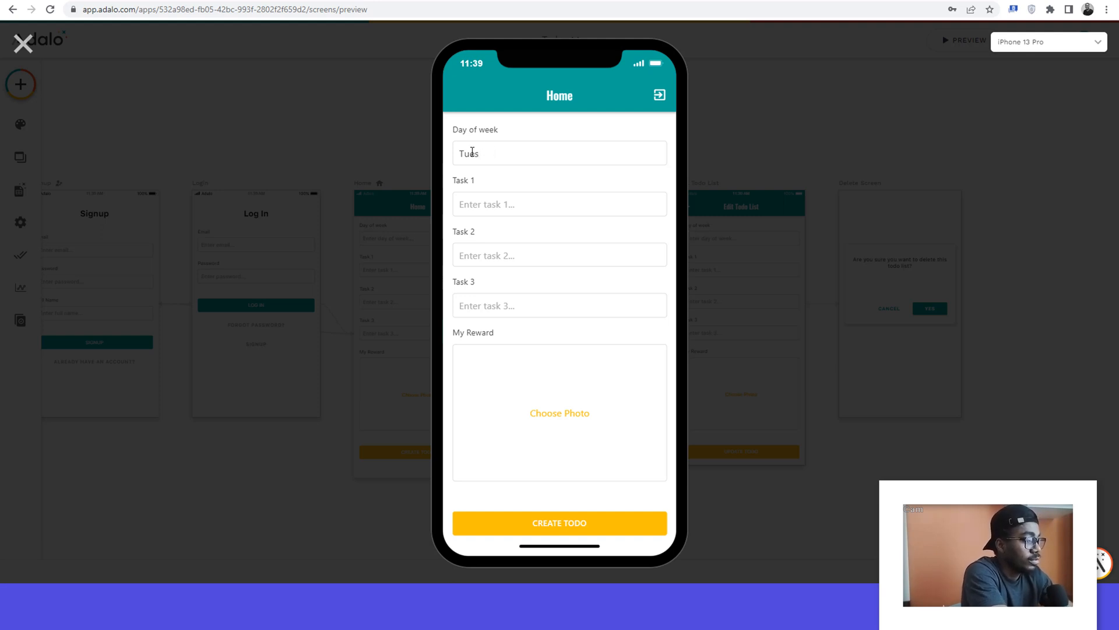
pyautogui.write('Wednesday')
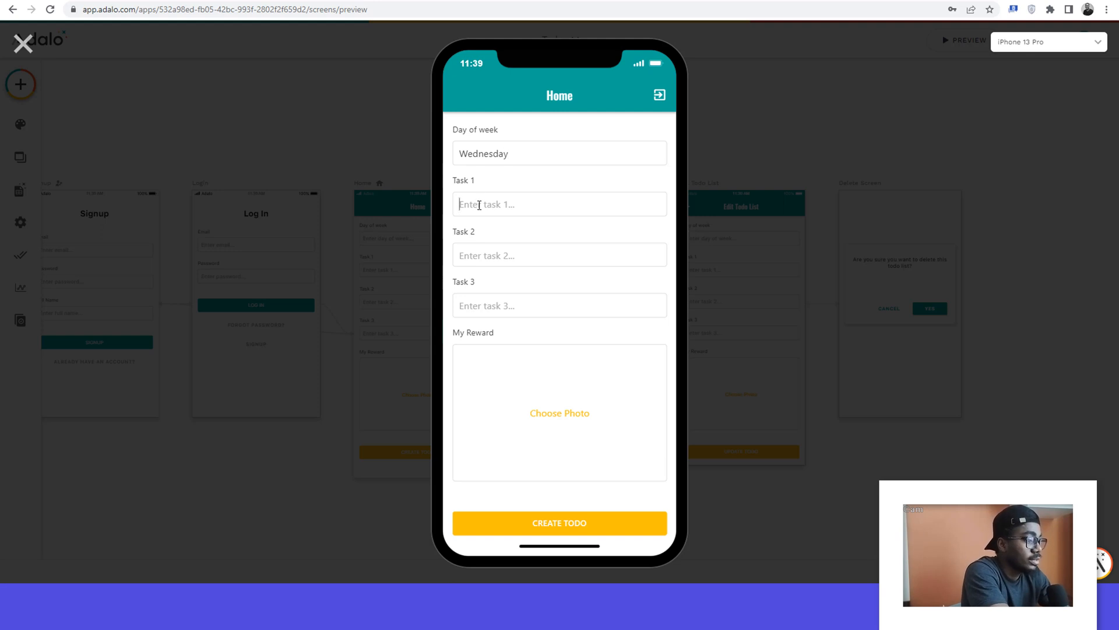
pyautogui.write('Wake up')
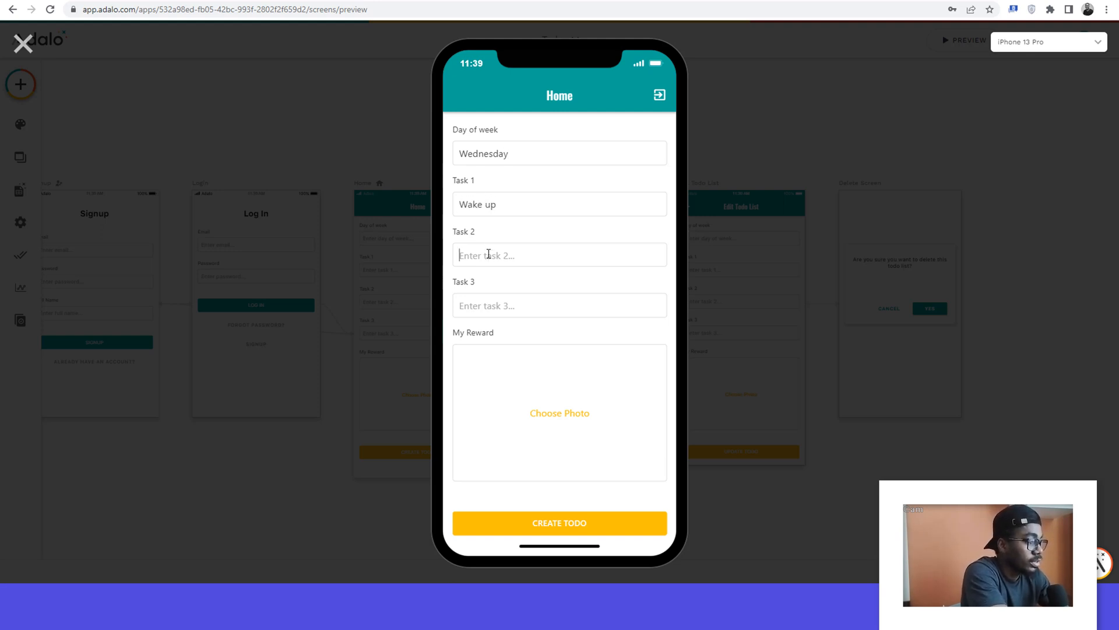
pyautogui.click(488, 254)
pyautogui.write('B')
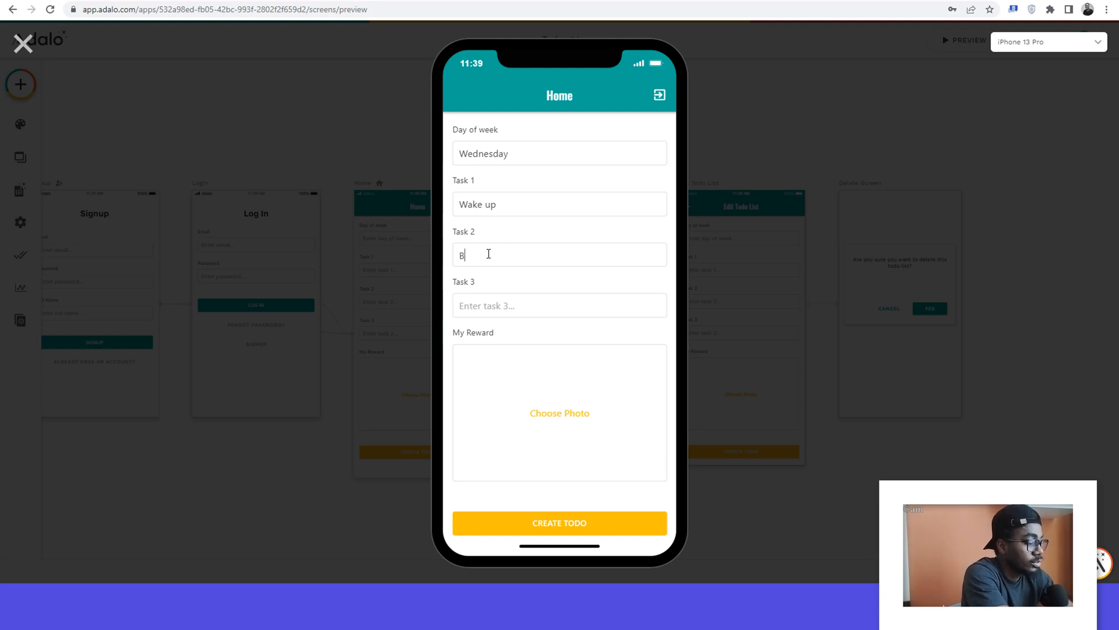
pyautogui.write('rush my teeth')
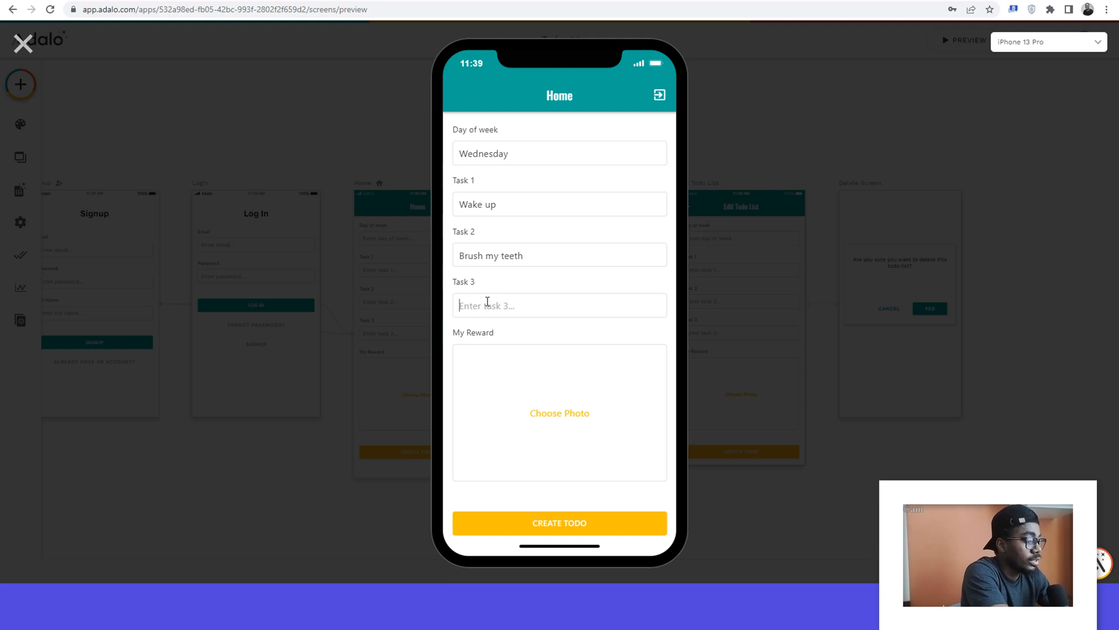
pyautogui.write('Say')
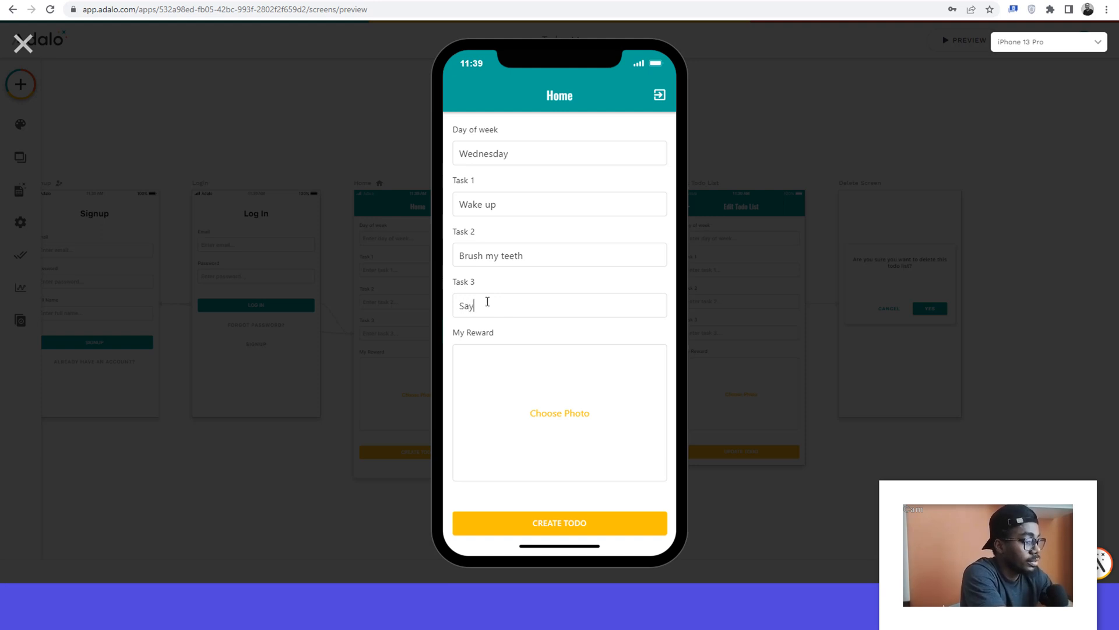
pyautogui.write(' a prayer')
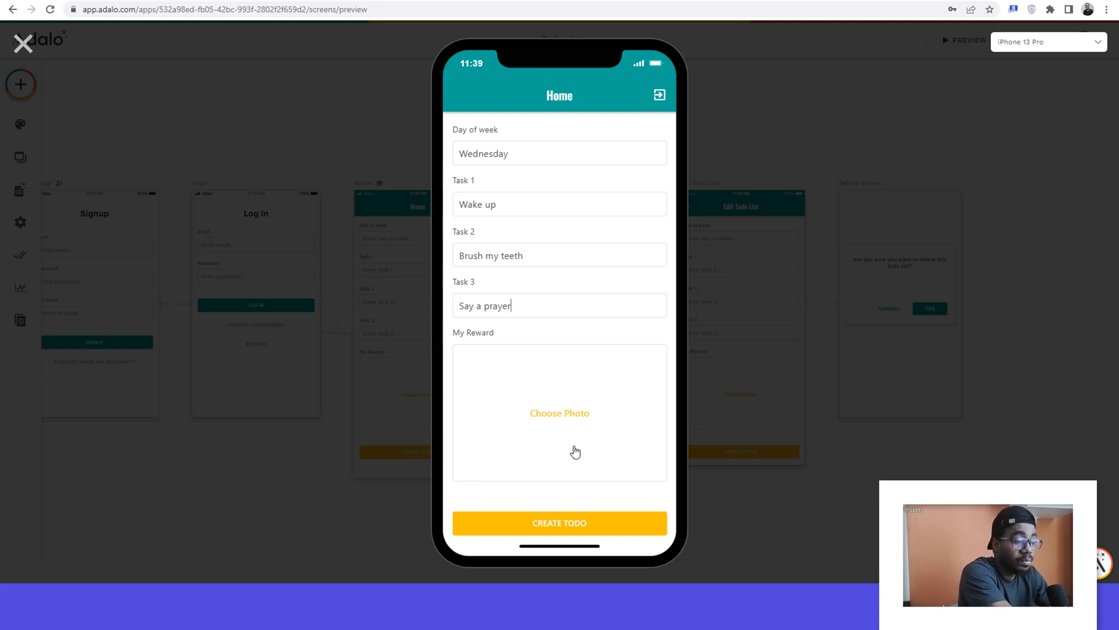
# Step: Add fried rice.jpg from Downloads as the My Reward photo and create the todo, dismissing the saved-password warning
pyautogui.click(556, 420)
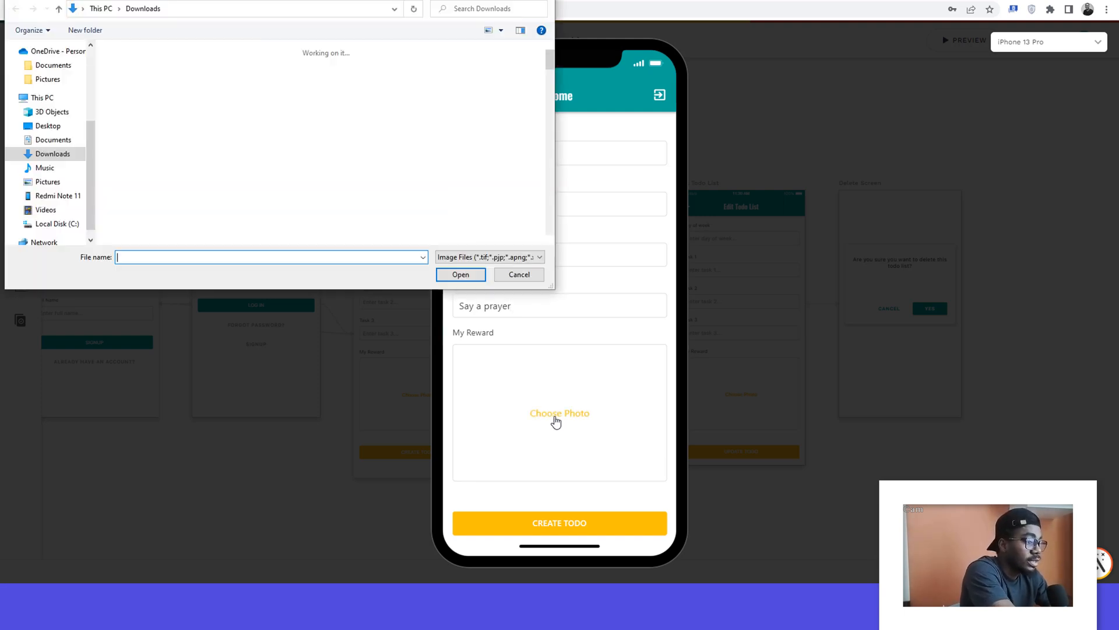
pyautogui.click(196, 99)
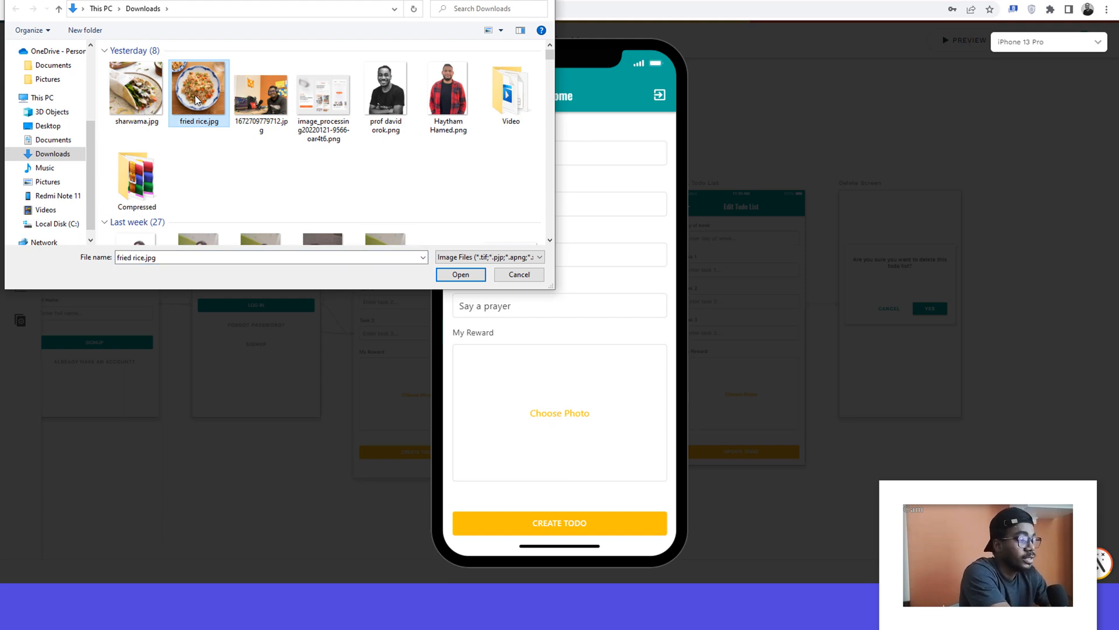
pyautogui.click(460, 275)
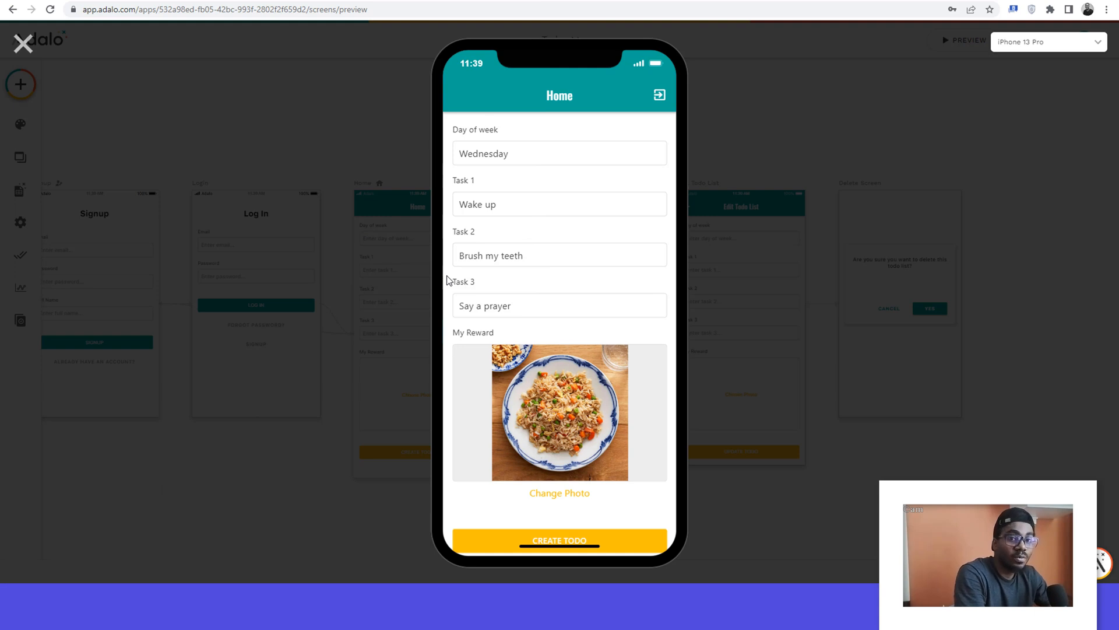
pyautogui.scroll(-1, 601, 406)
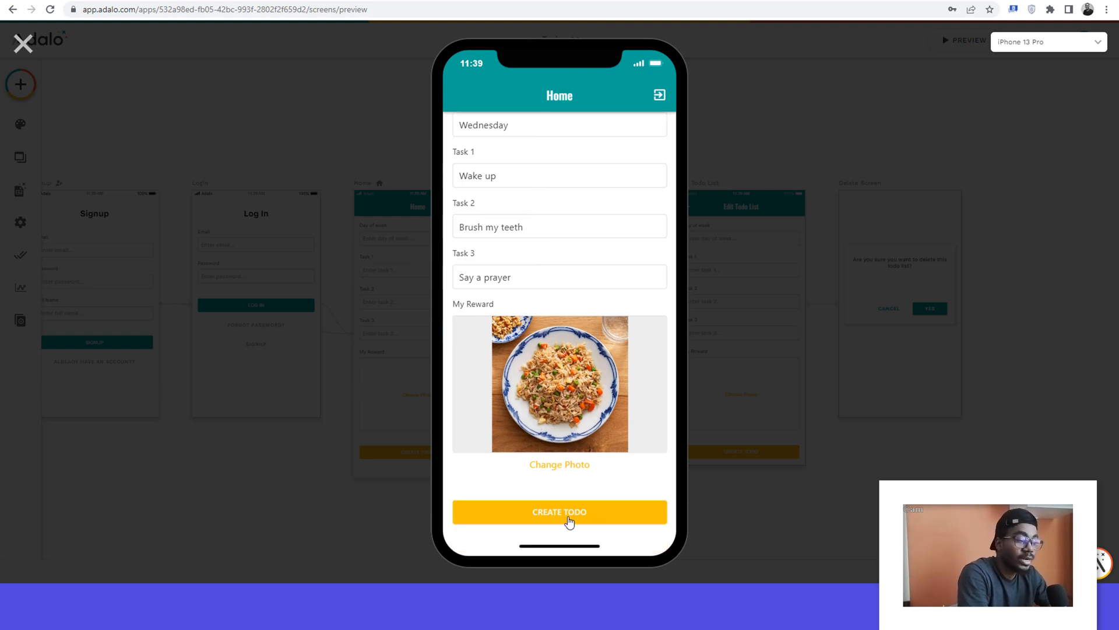
pyautogui.click(569, 517)
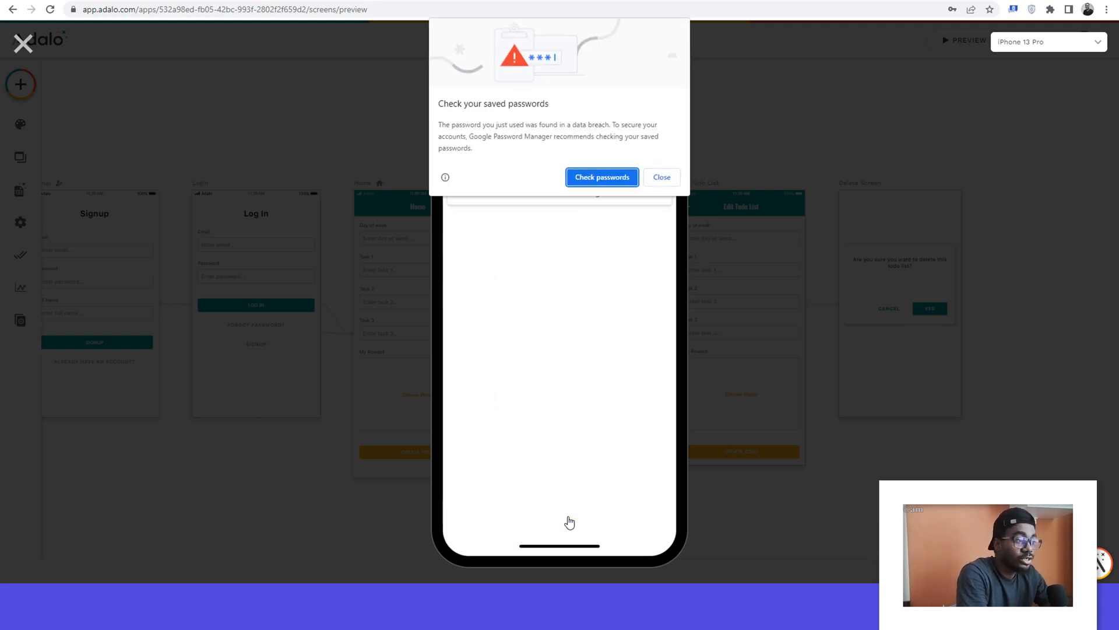
pyautogui.click(673, 180)
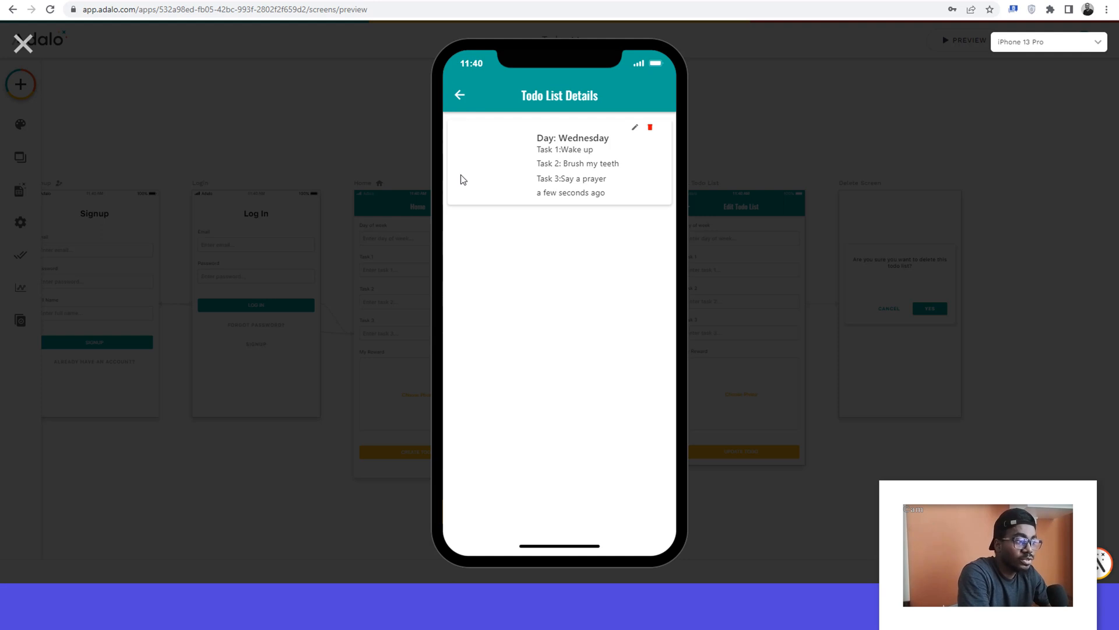
# Step: Close the preview and set the source of the Todo List Details list image to the current todo's My Reward from the database
pyautogui.click(21, 45)
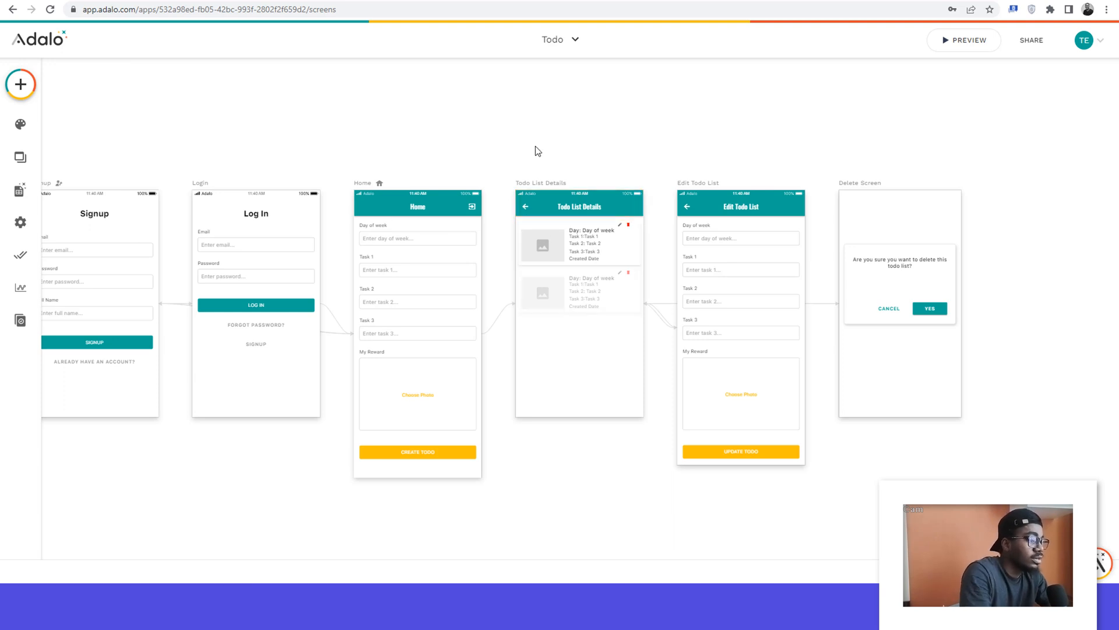
pyautogui.scroll(3, 537, 151)
pyautogui.scroll(-2, 534, 150)
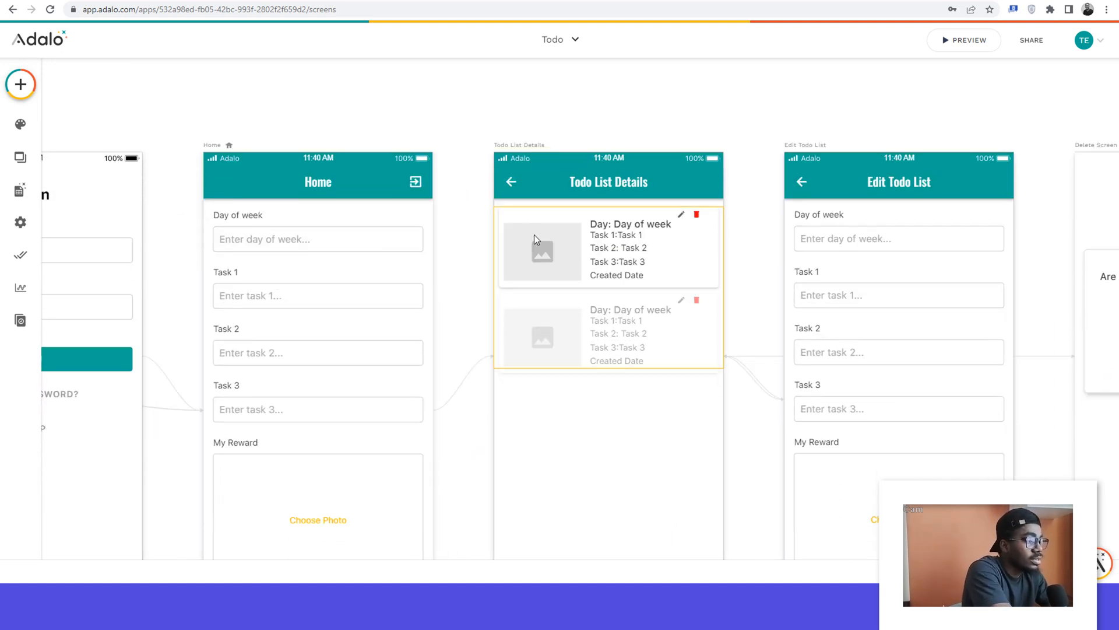
pyautogui.click(536, 239)
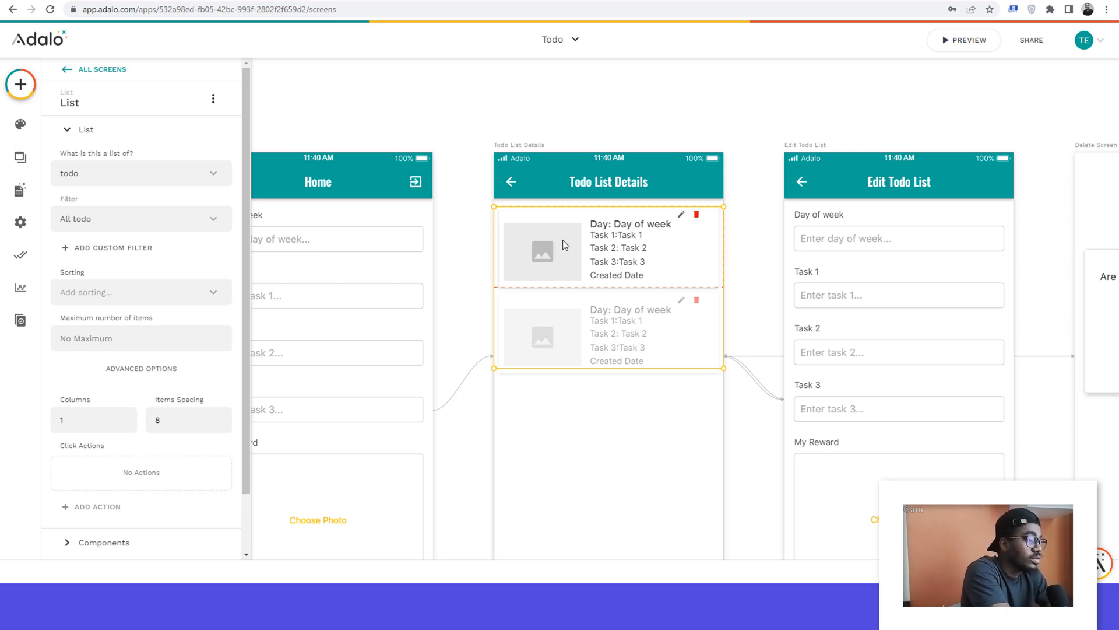
pyautogui.click(562, 240)
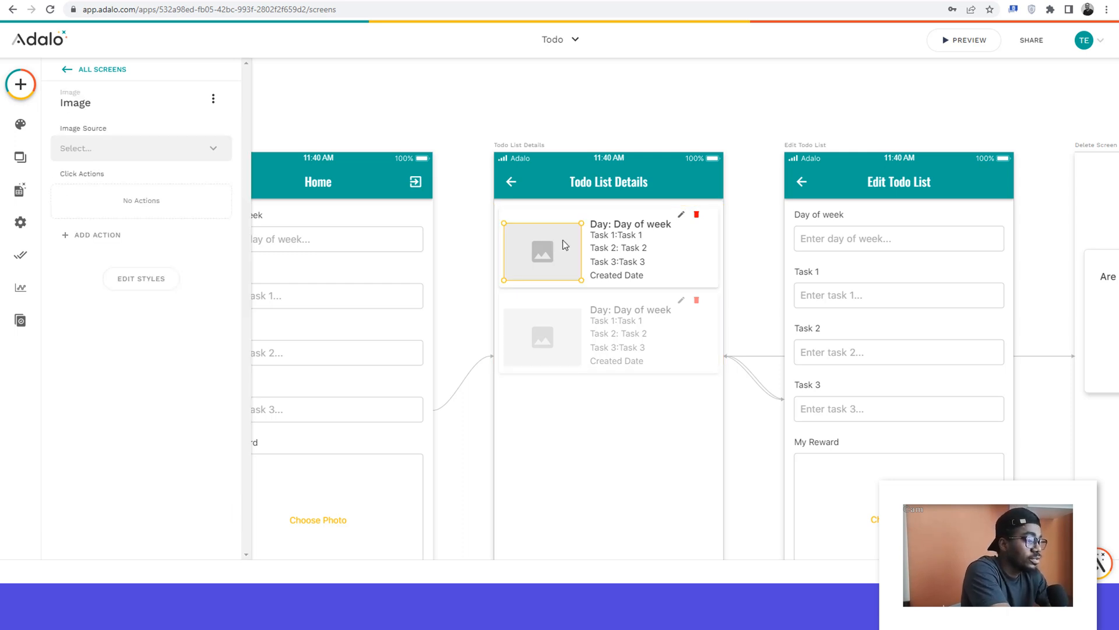
pyautogui.click(89, 152)
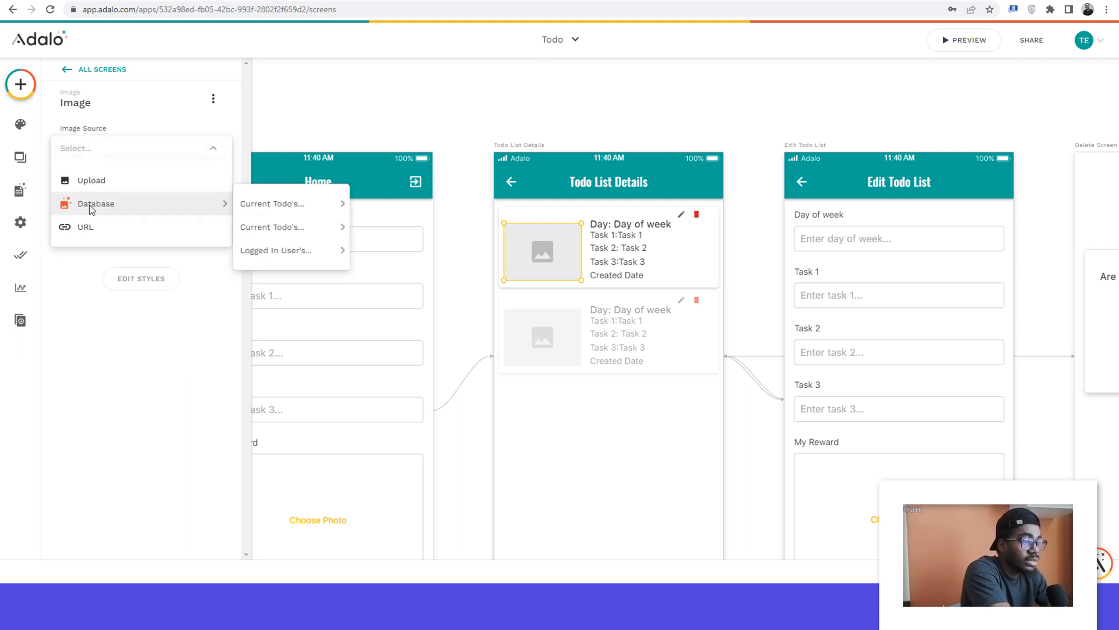
pyautogui.moveTo(116, 204)
pyautogui.moveTo(260, 209)
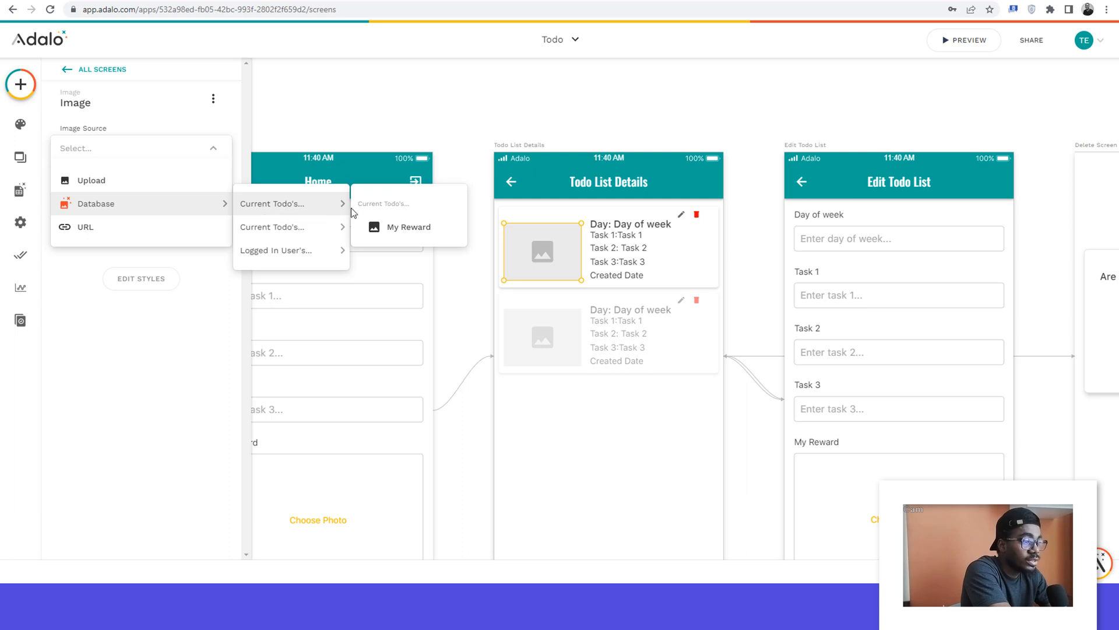
pyautogui.click(392, 230)
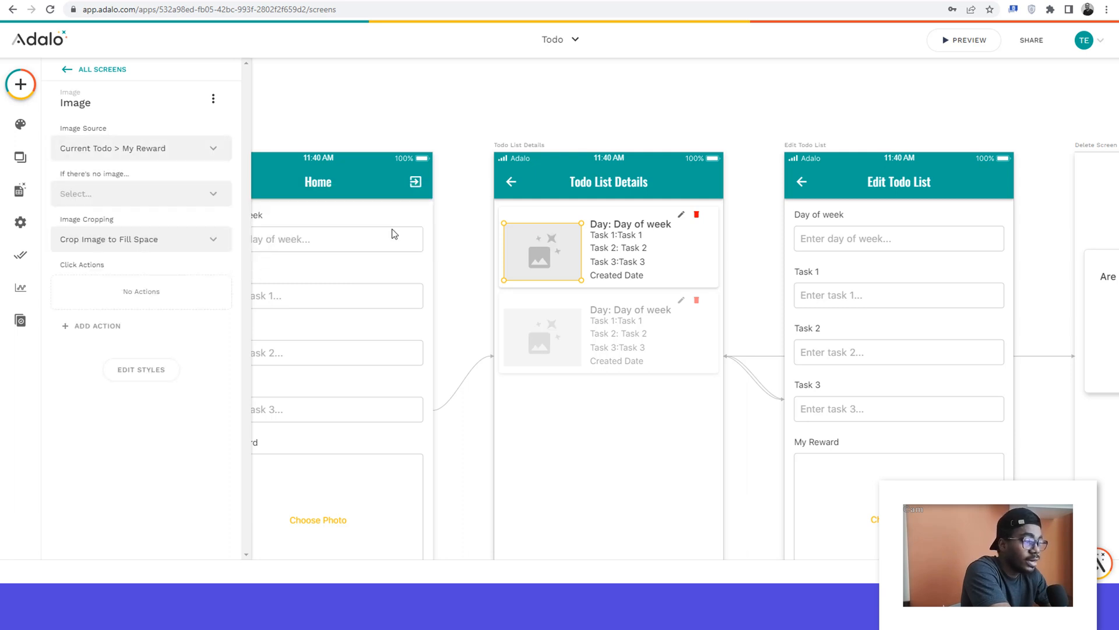
pyautogui.click(475, 117)
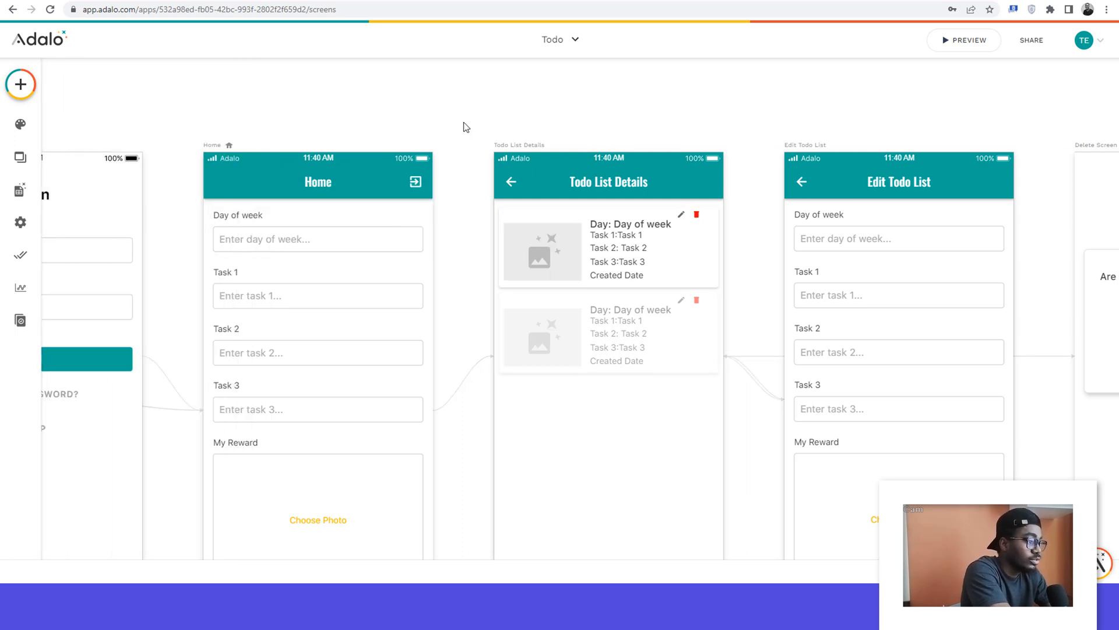
# Step: Extend the Home screen's height downward to make room below the Create Todo button
pyautogui.scroll(-3, 465, 126)
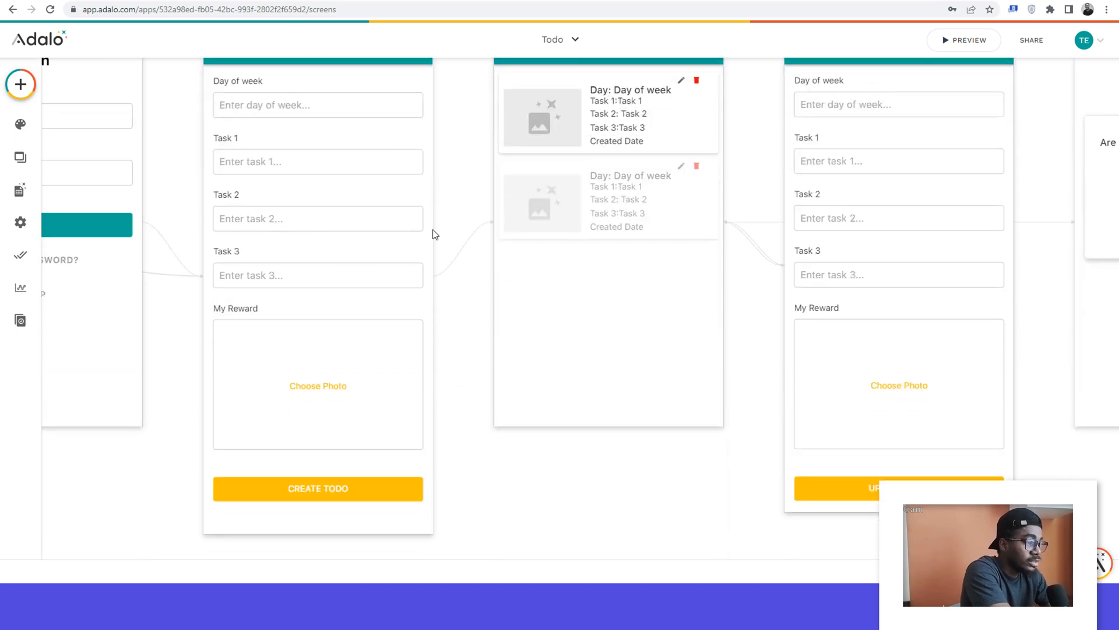
pyautogui.scroll(2, 426, 298)
pyautogui.click(216, 111)
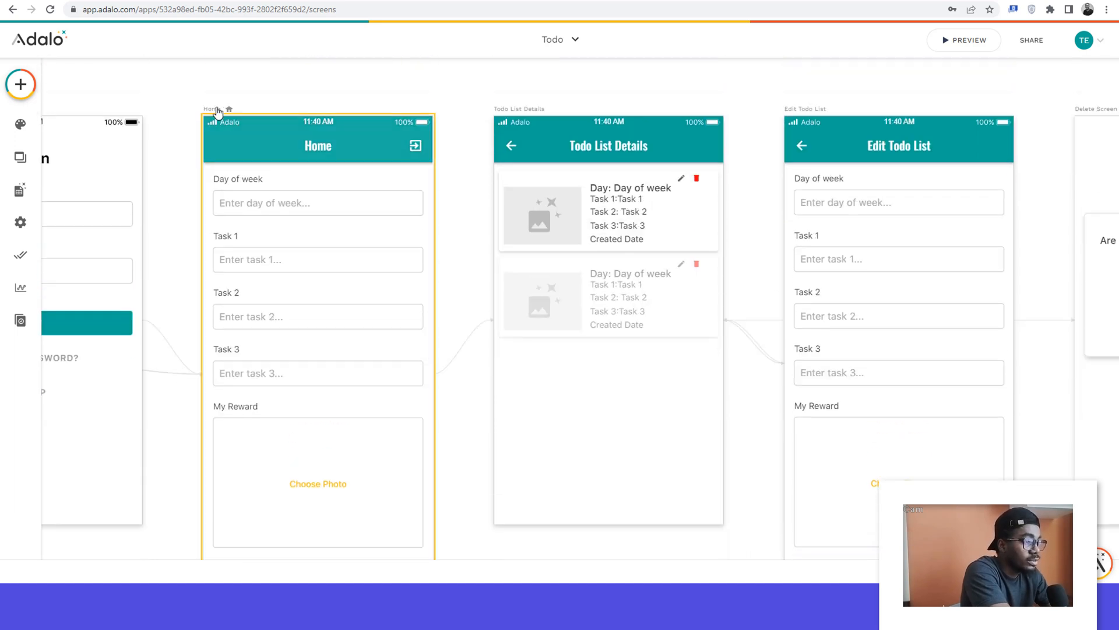
pyautogui.scroll(-3, 342, 105)
pyautogui.hscroll(-4, 341, 105)
pyautogui.scroll(-2, 341, 105)
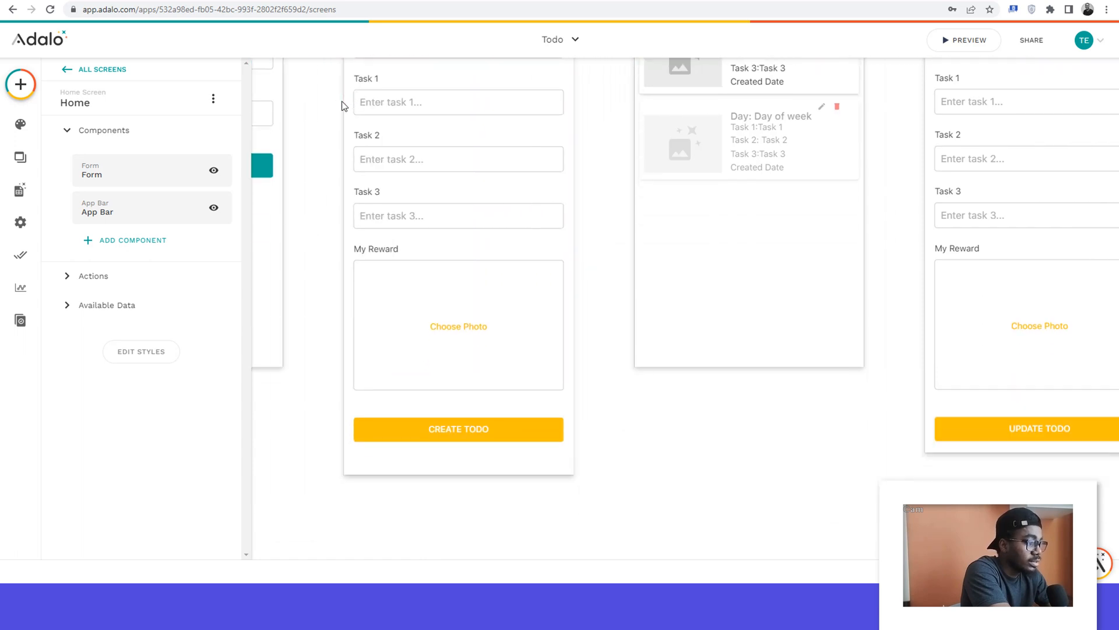
pyautogui.moveTo(456, 463); pyautogui.dragTo(454, 502)
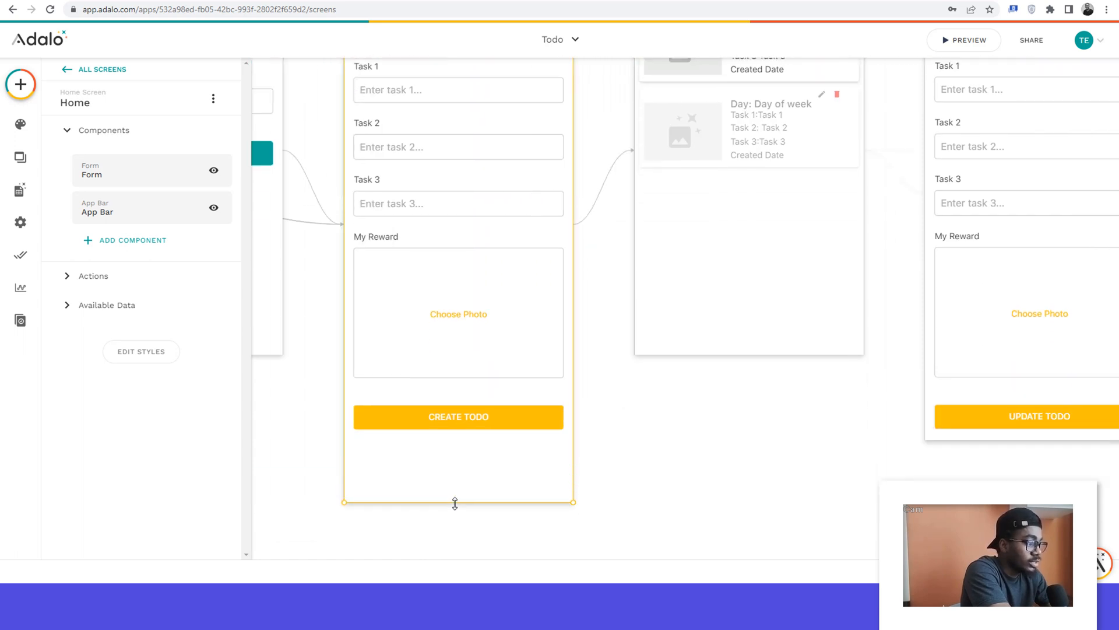
# Step: Add a button below Create Todo on the Home screen and stretch it to the form's width
pyautogui.click(15, 83)
pyautogui.moveTo(159, 227); pyautogui.dragTo(168, 233)
pyautogui.moveTo(393, 415); pyautogui.dragTo(564, 452)
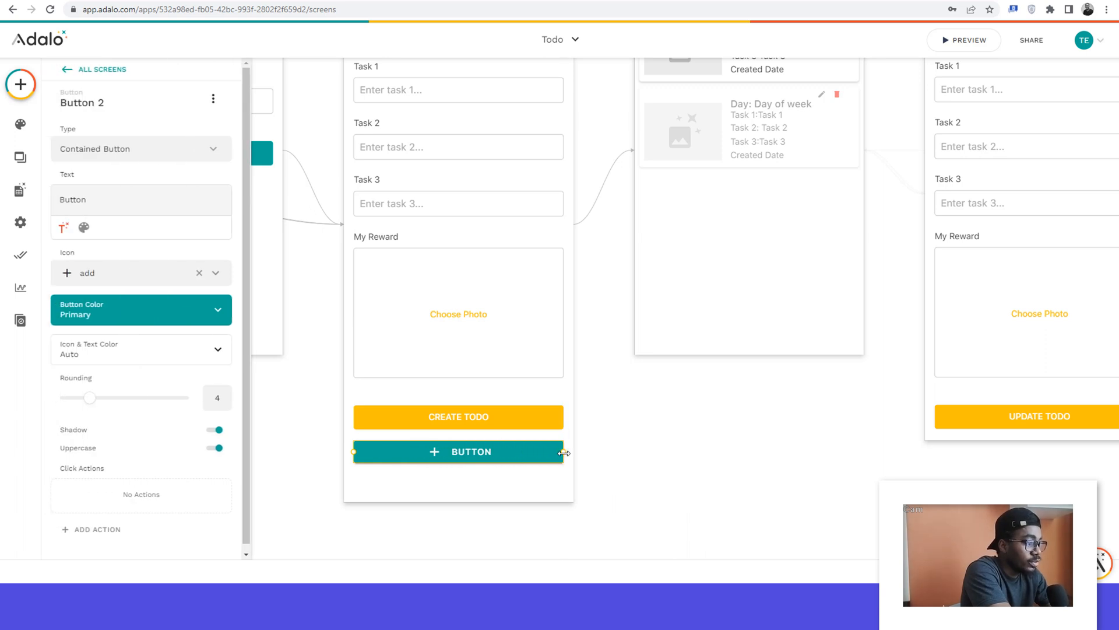
# Step: Set the new Home button's text to "View all list" and remove its add icon
pyautogui.doubleClick(78, 201)
pyautogui.write('V')
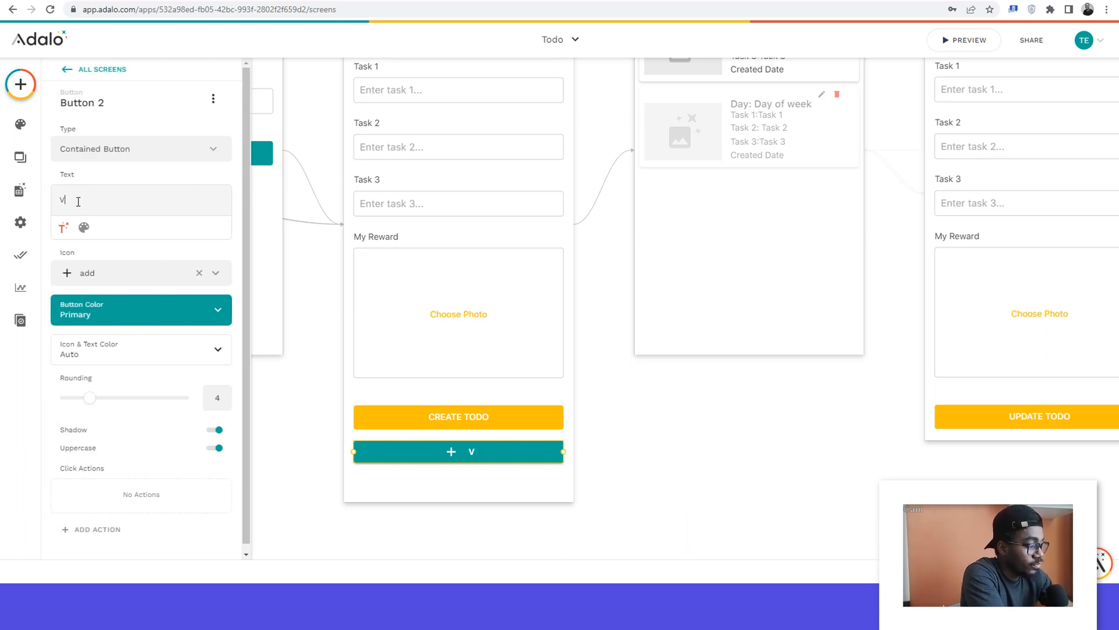
pyautogui.write('iew a')
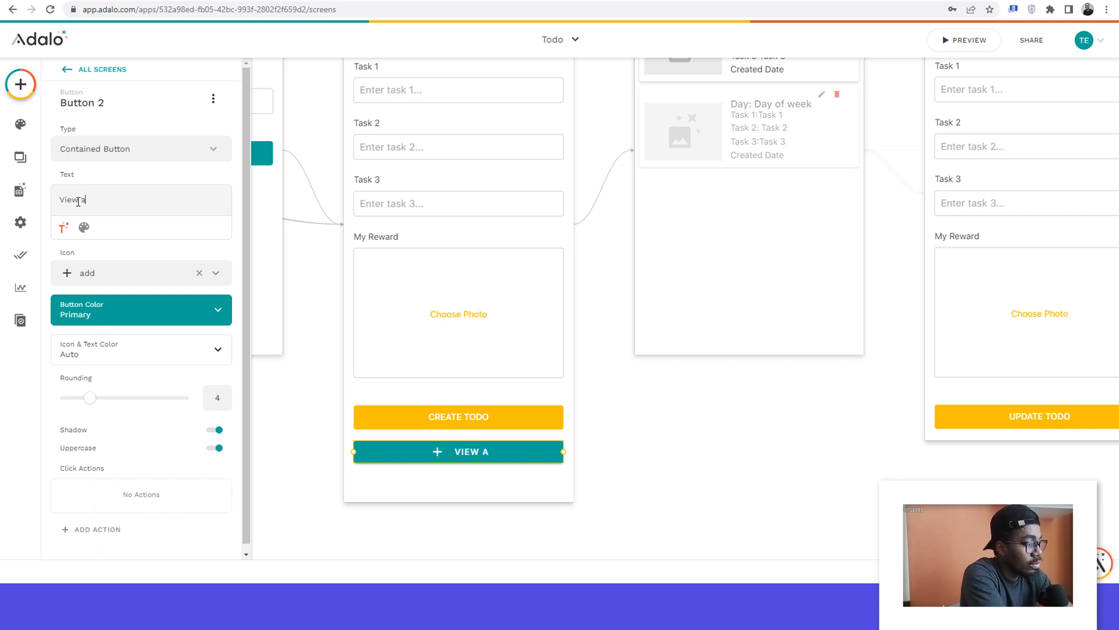
pyautogui.write('ll list')
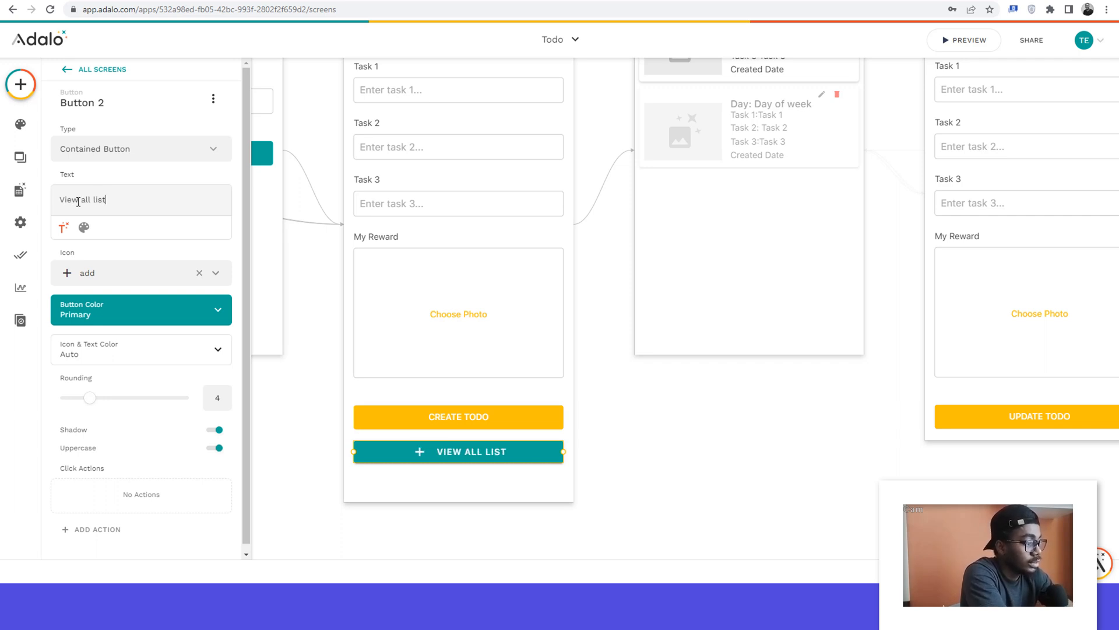
pyautogui.click(199, 272)
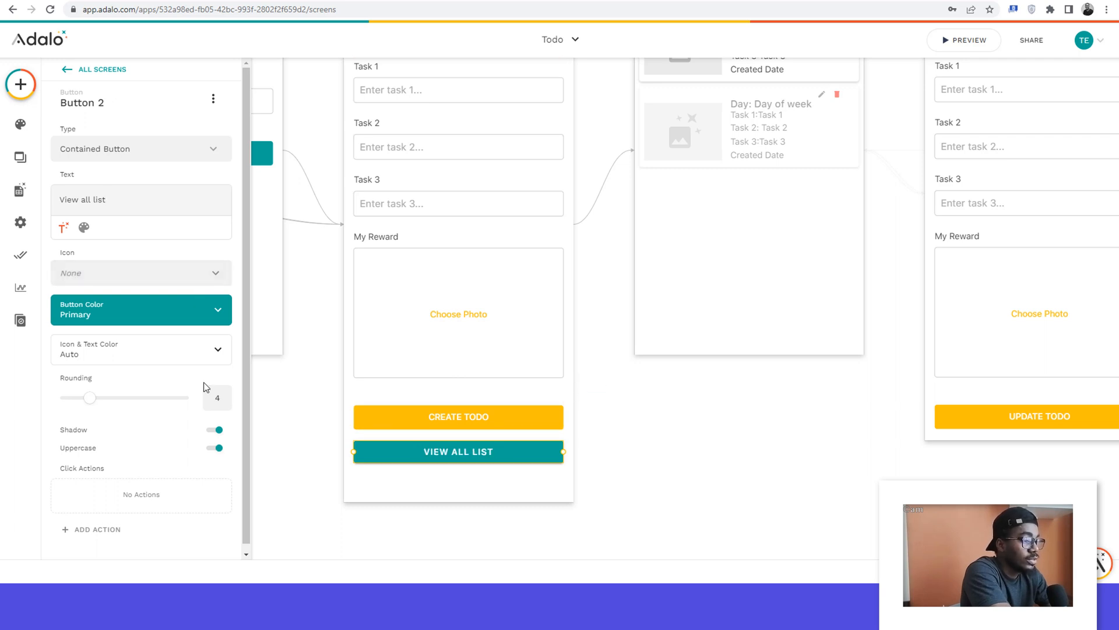
# Step: Give the View all list button a click action that links to the Todo List Details screen
pyautogui.scroll(-1, 139, 456)
pyautogui.click(84, 523)
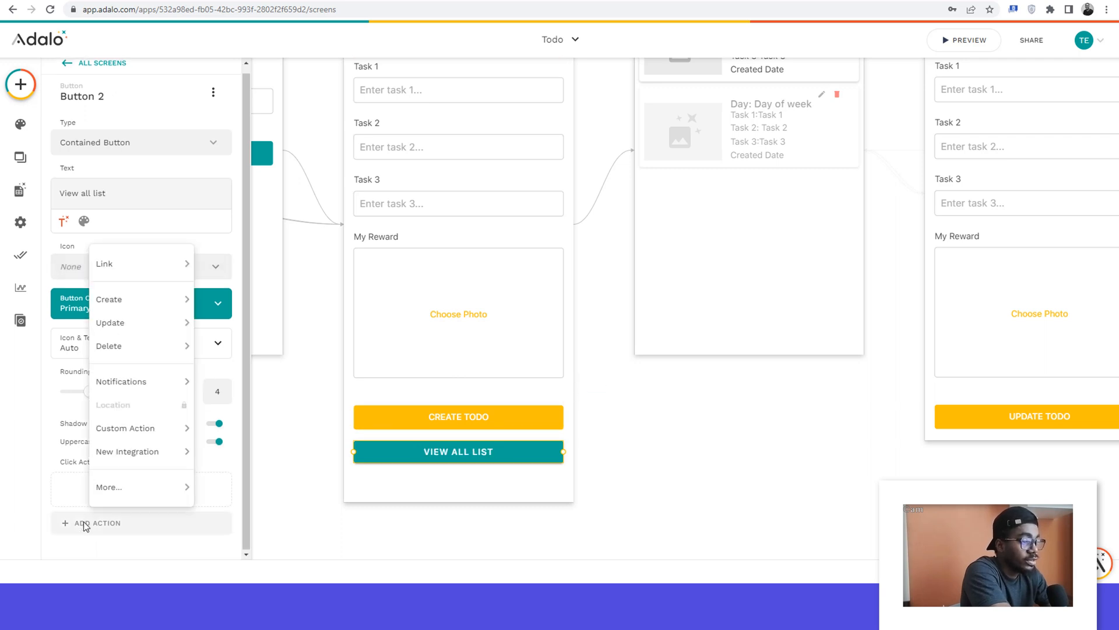
pyautogui.moveTo(112, 265)
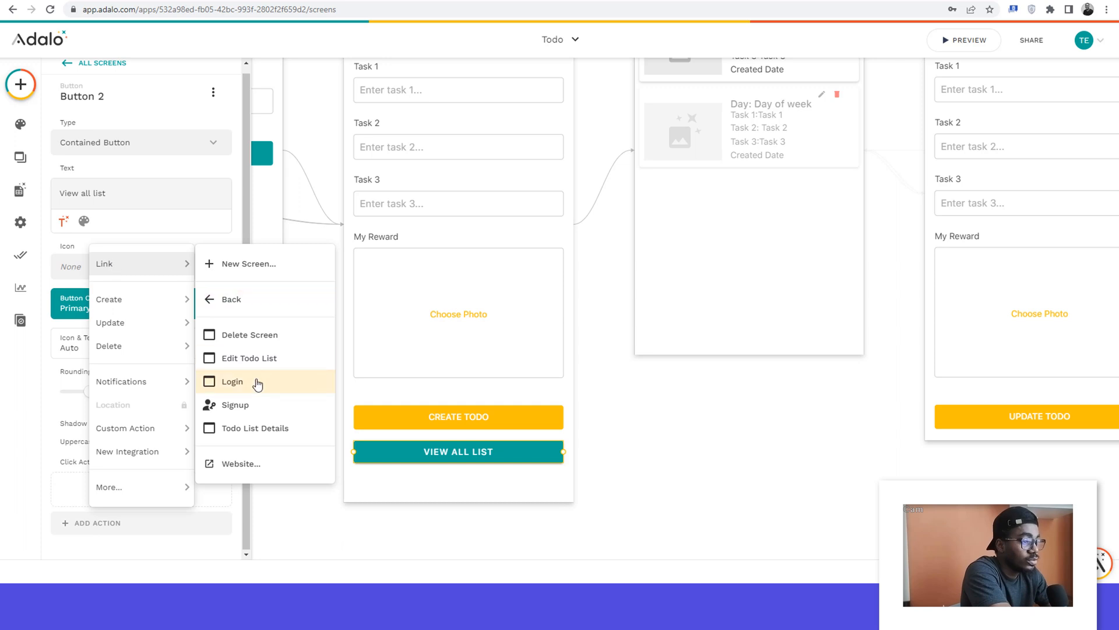
pyautogui.click(243, 440)
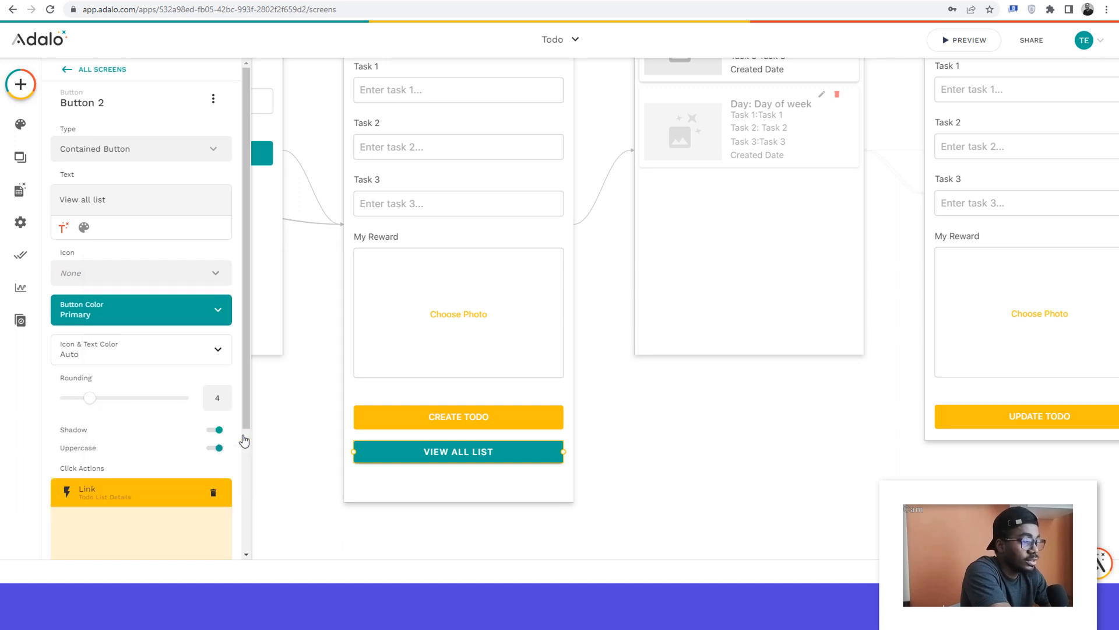
pyautogui.scroll(-3, 229, 457)
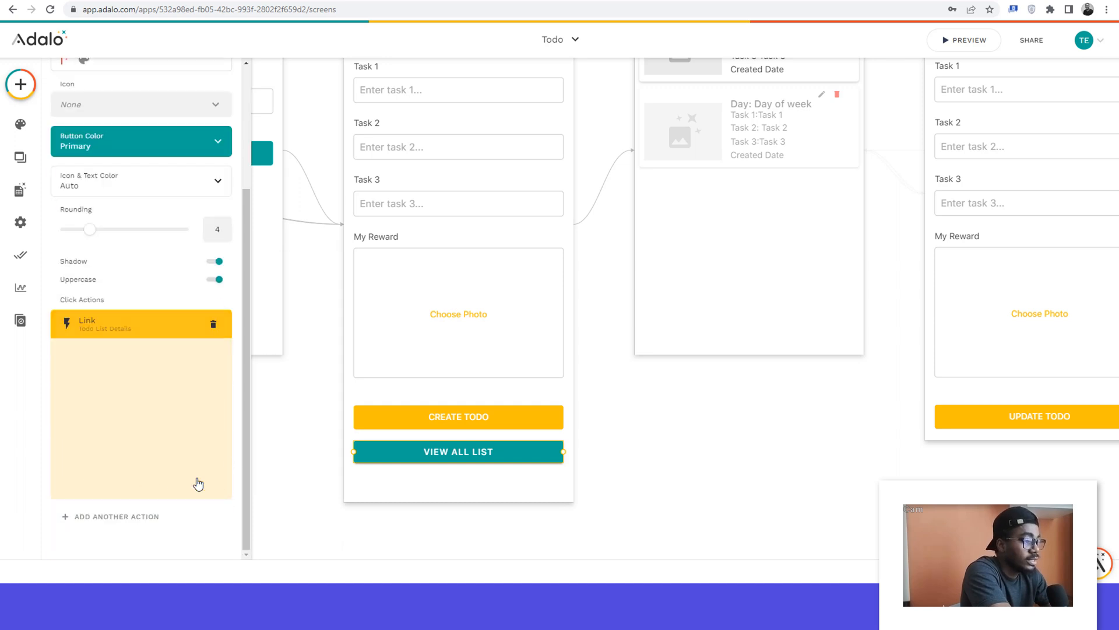
pyautogui.click(197, 480)
pyautogui.click(650, 406)
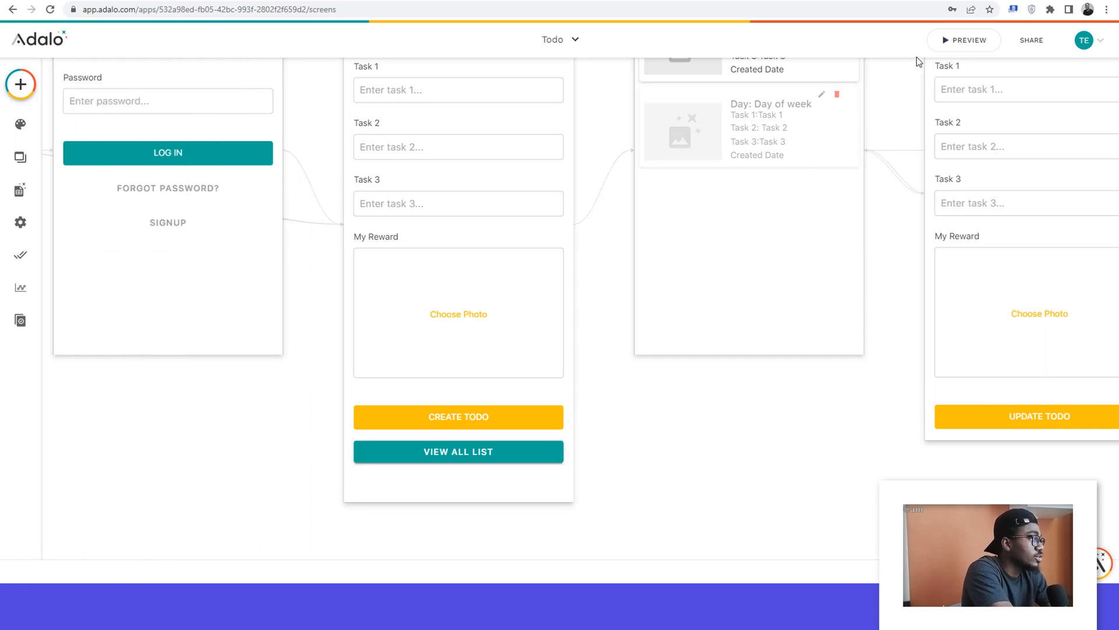
# Step: Preview the app and test the View all list button on the Home screen
pyautogui.click(965, 41)
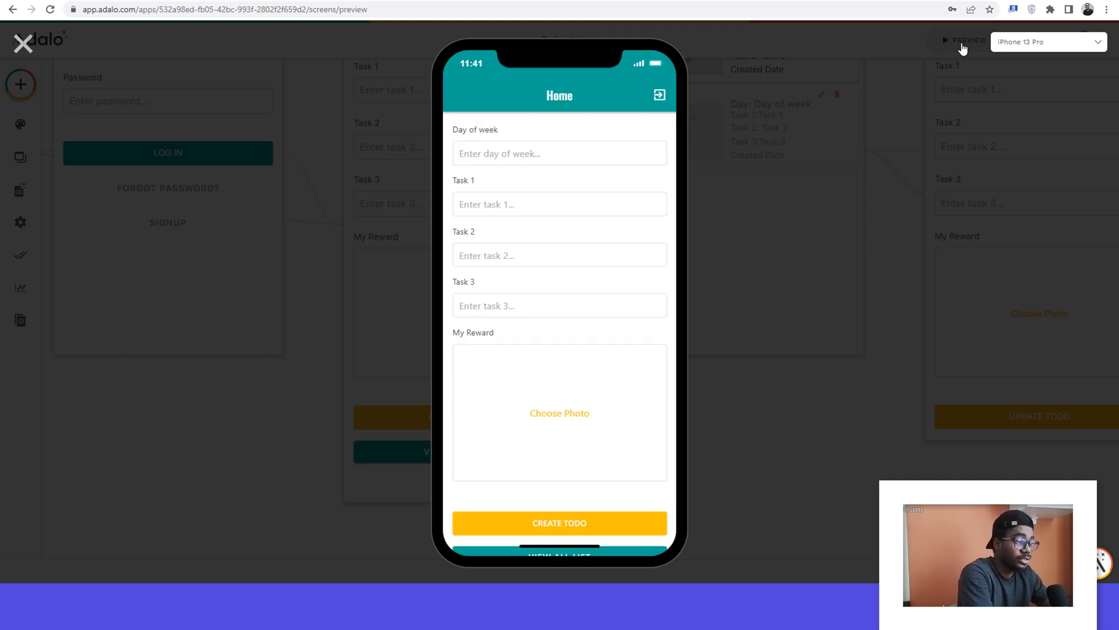
pyautogui.scroll(-2, 606, 350)
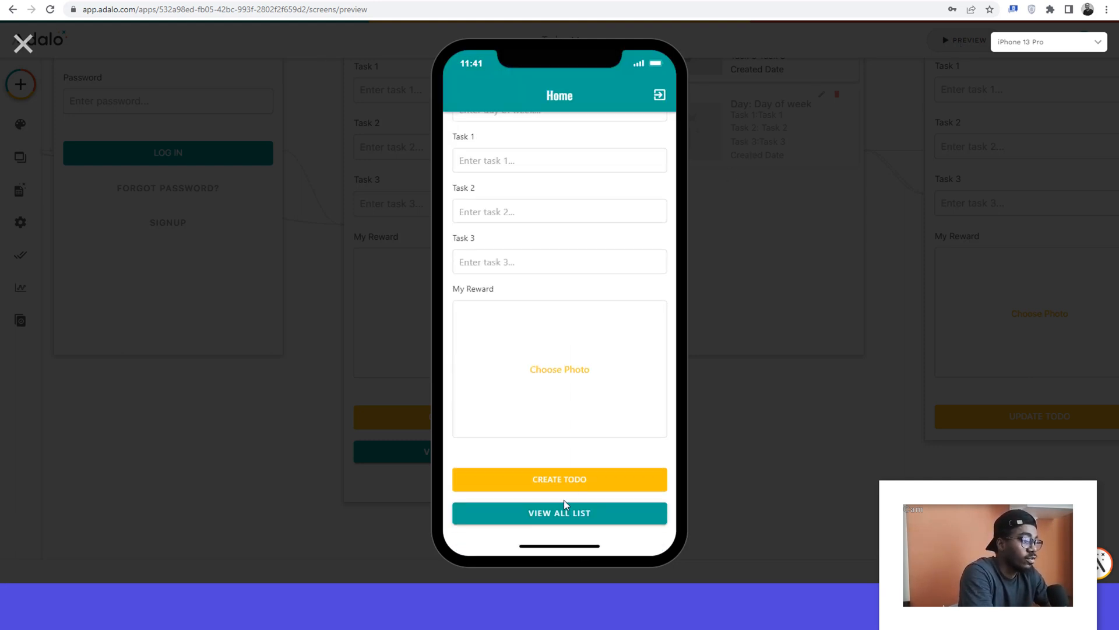
pyautogui.click(557, 519)
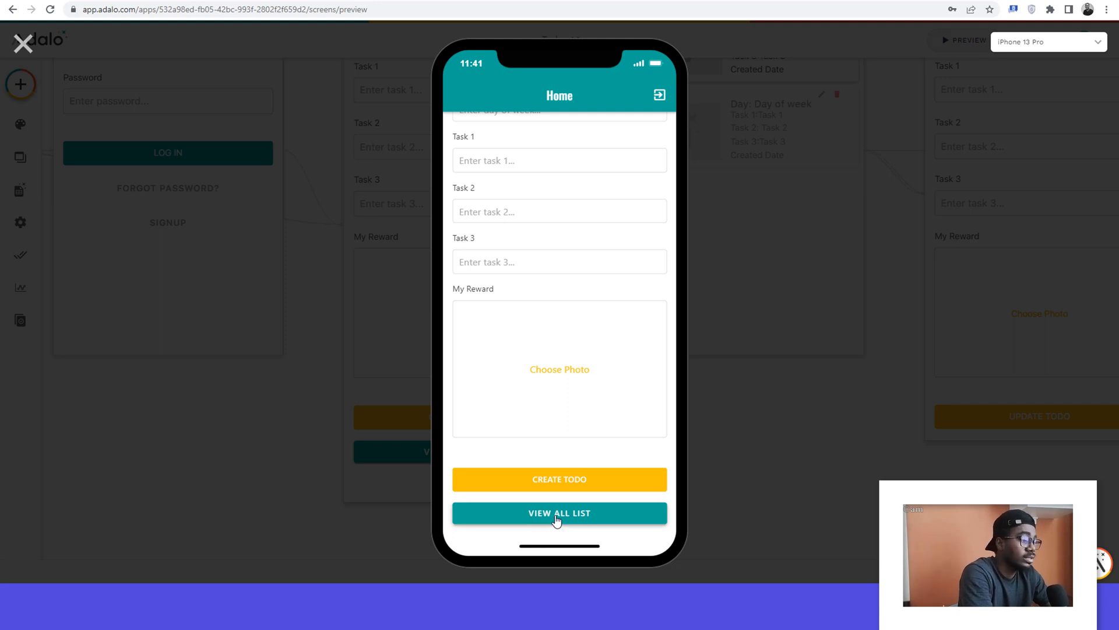
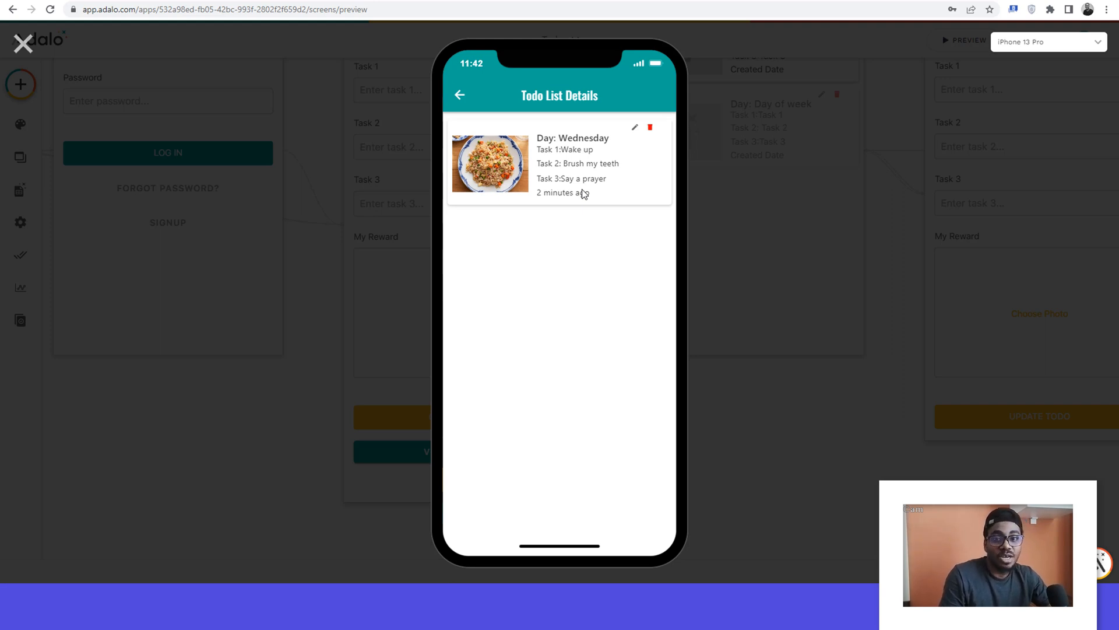
# Step: Edit the Wednesday todo in the preview, setting its day of week to Thursday, and save the update
pyautogui.click(635, 130)
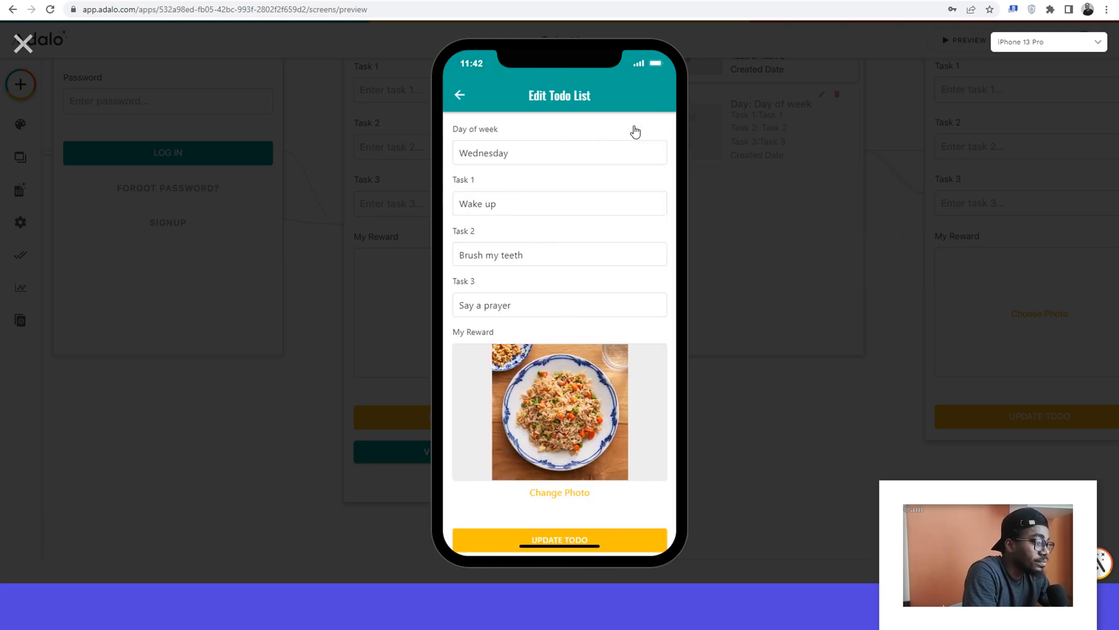
pyautogui.doubleClick(500, 154)
pyautogui.write('Thursday')
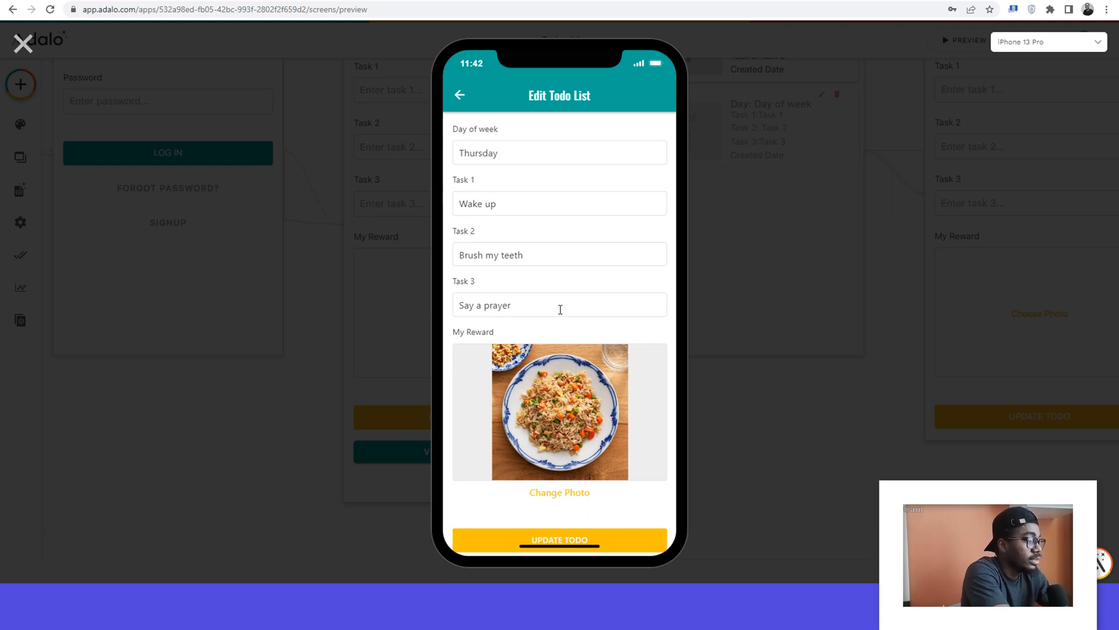
pyautogui.scroll(-1, 560, 309)
pyautogui.click(549, 515)
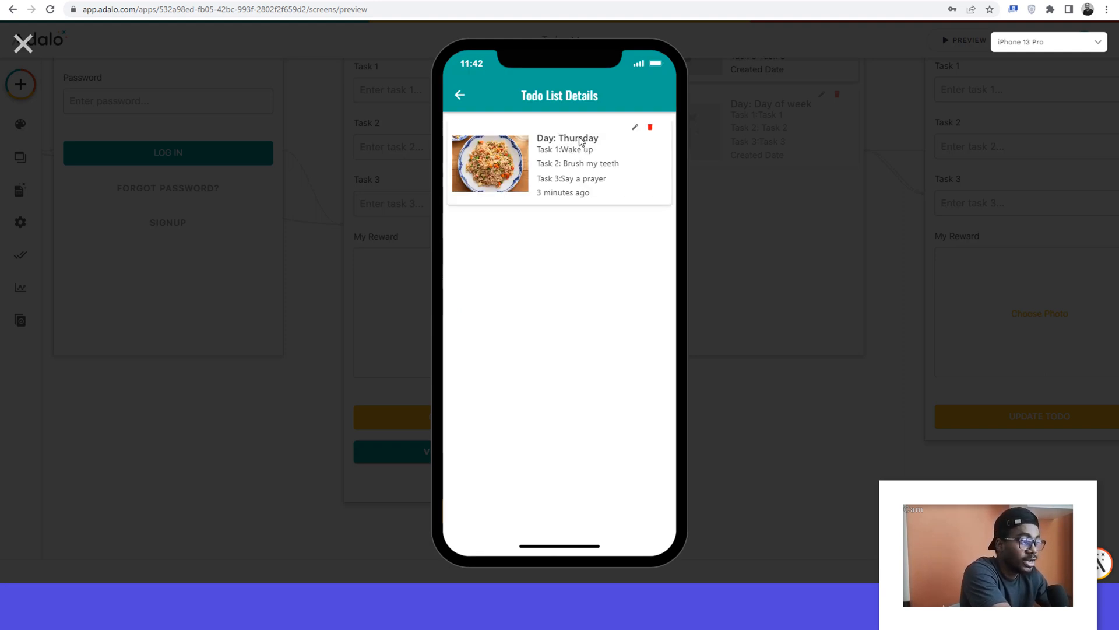
# Step: Go back to the Home screen of the previewed app and enter Friday as the day of week
pyautogui.click(459, 97)
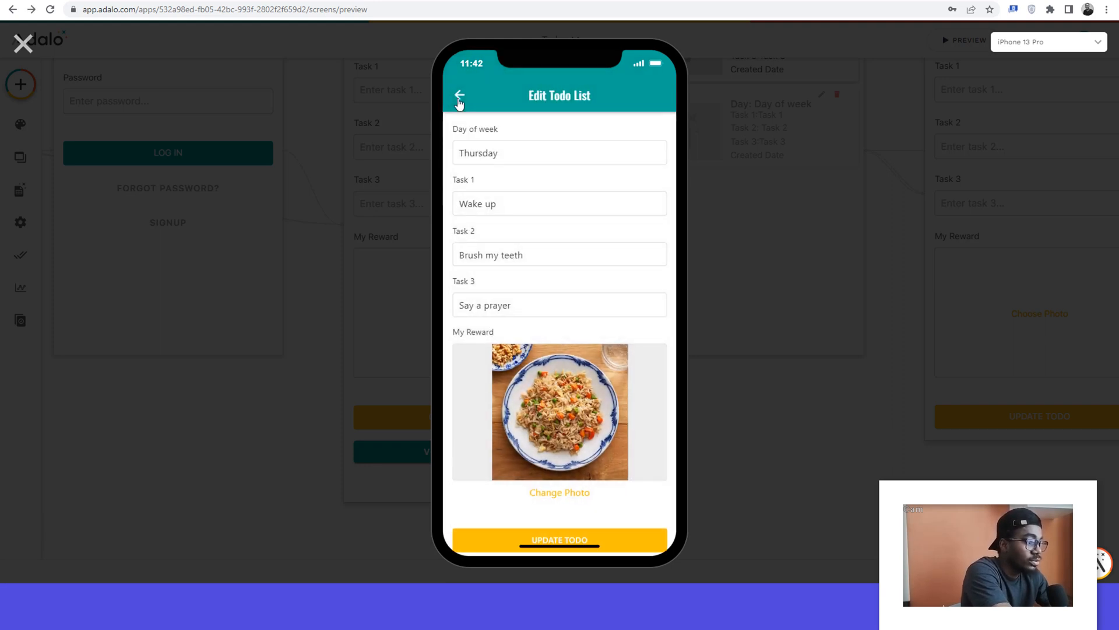
pyautogui.click(460, 98)
pyautogui.click(460, 98)
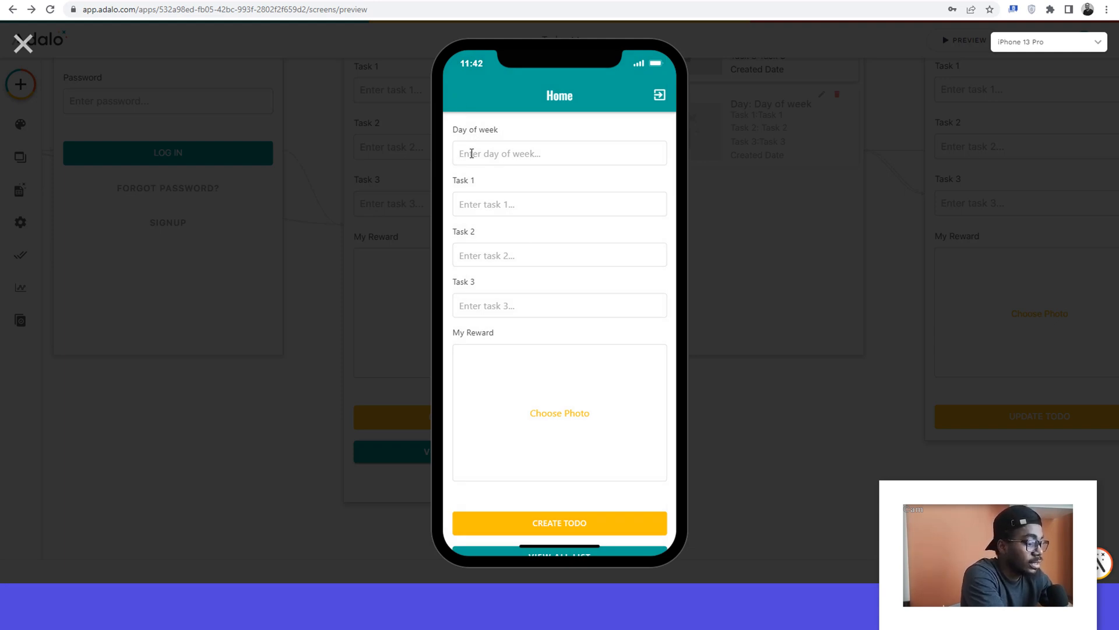
pyautogui.write('Friday')
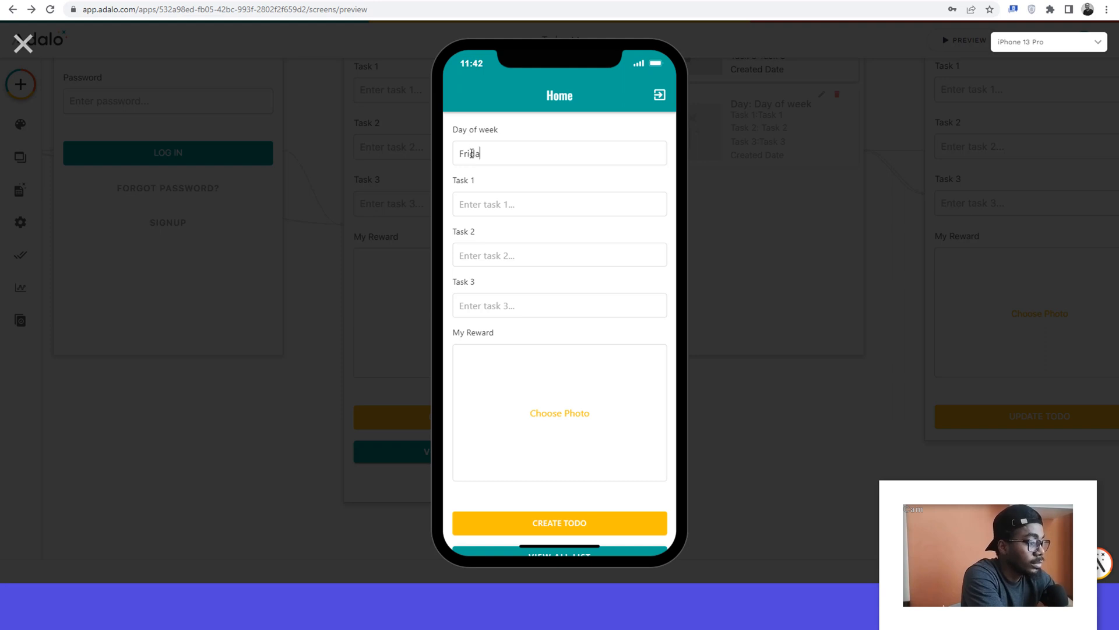
# Step: Fill in Task 1 as "Dream well at night", Task 2 as "Wake up" and Task 3 as "Brush my teeth"
pyautogui.click(488, 196)
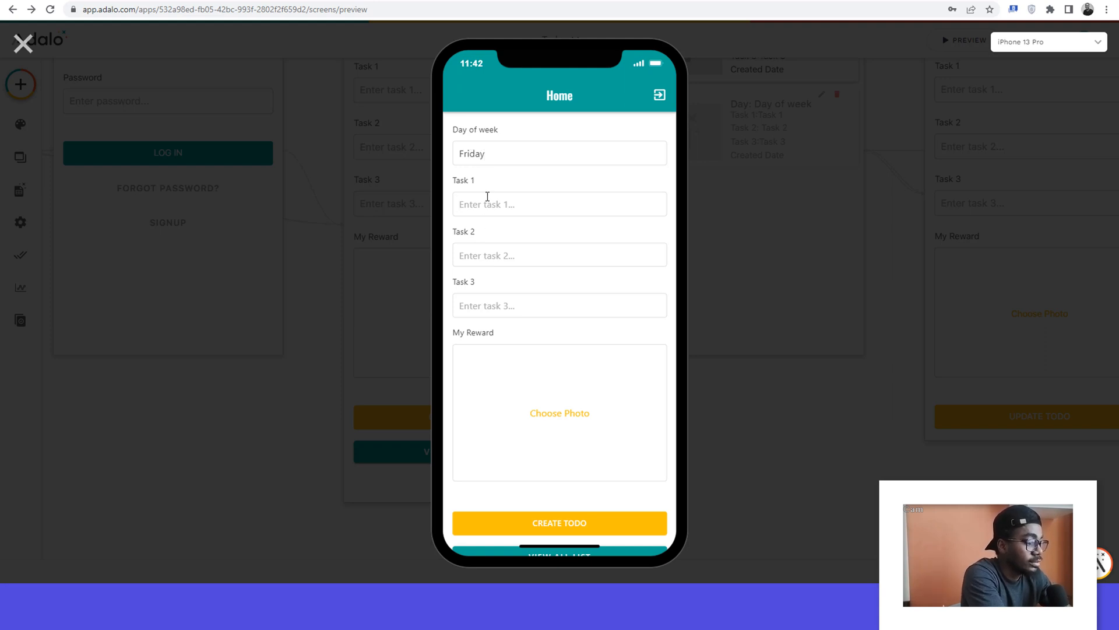
pyautogui.write('Dream well at')
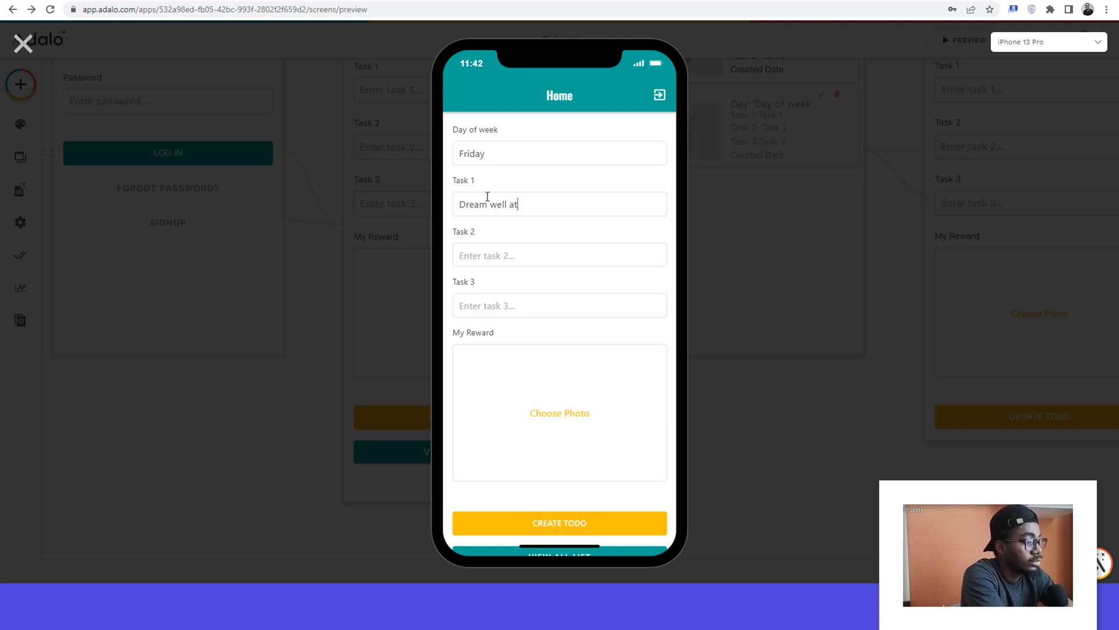
pyautogui.write(' night')
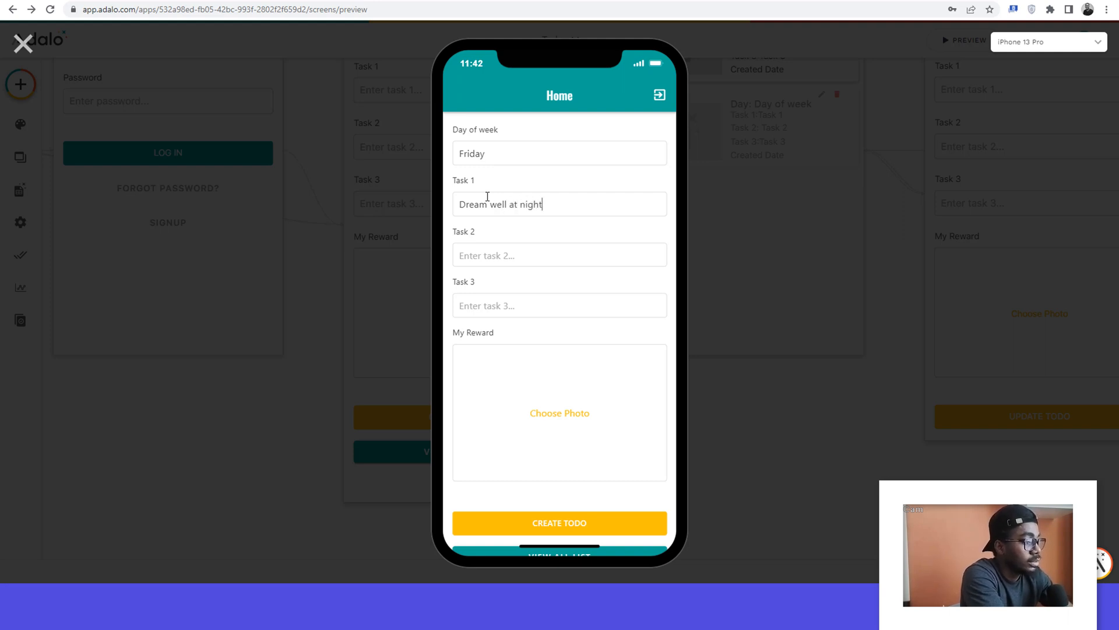
pyautogui.write('Wake up')
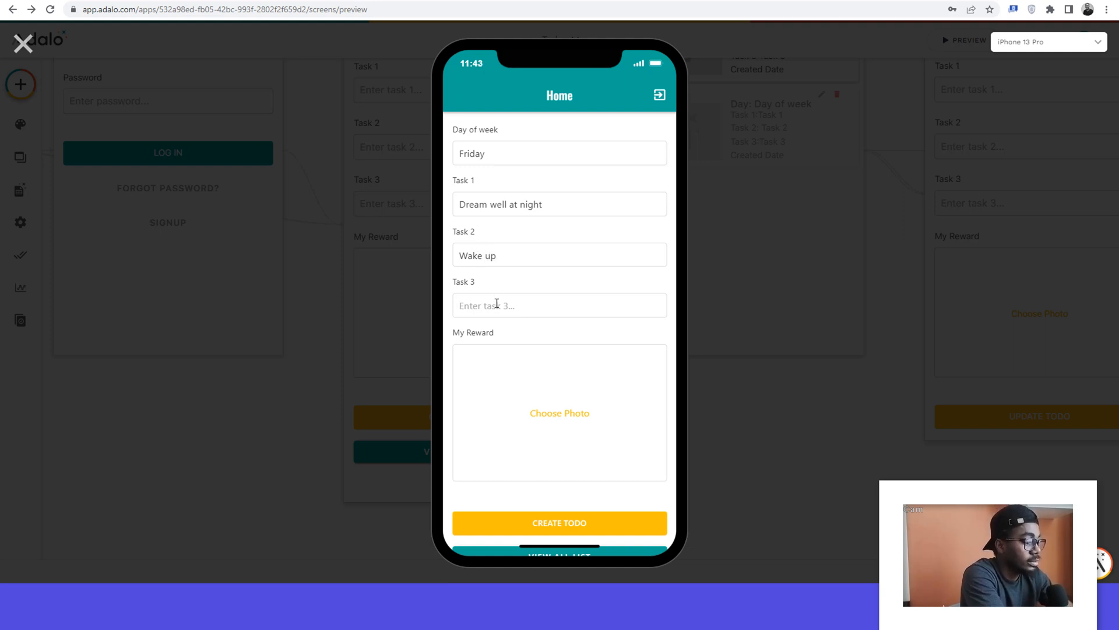
pyautogui.write('B')
pyautogui.press('BackSpace')
pyautogui.write('Br')
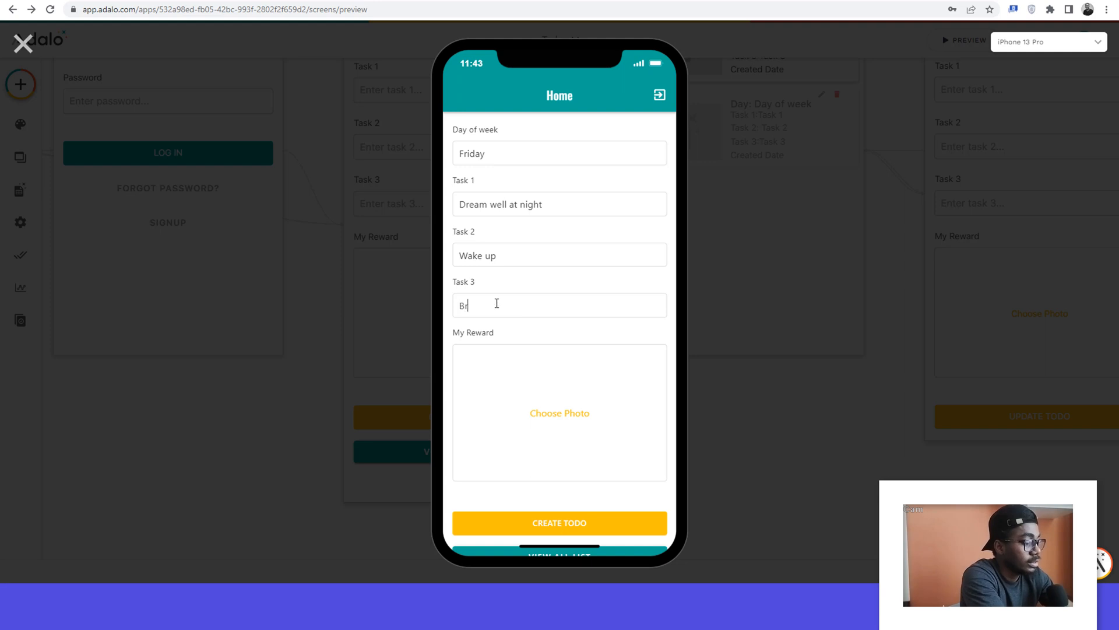
pyautogui.write('ush my')
pyautogui.press('BackSpace')
pyautogui.press('BackSpace')
pyautogui.write('y teeth')
# Step: Choose sharwama.jpg from Downloads as the My Reward photo and create the Friday todo
pyautogui.click(563, 406)
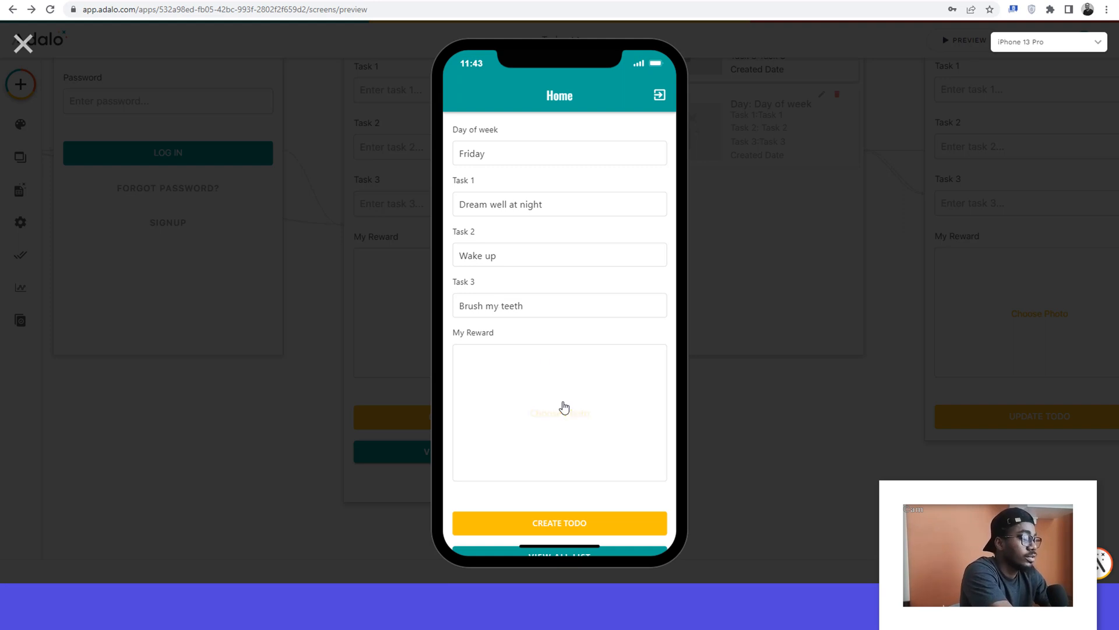
pyautogui.click(143, 96)
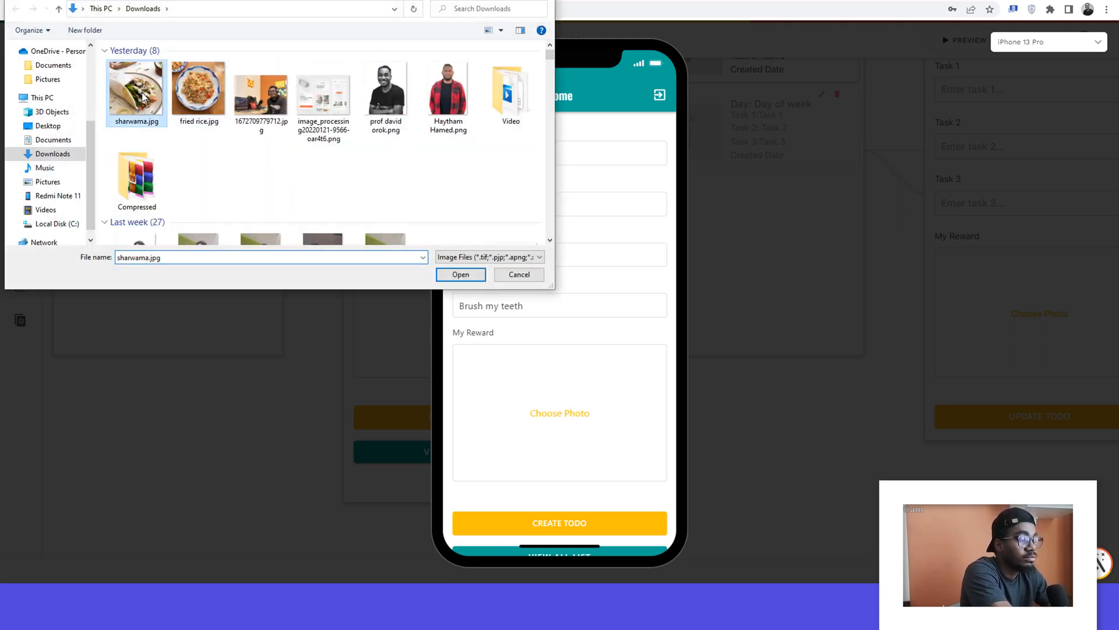
pyautogui.click(460, 274)
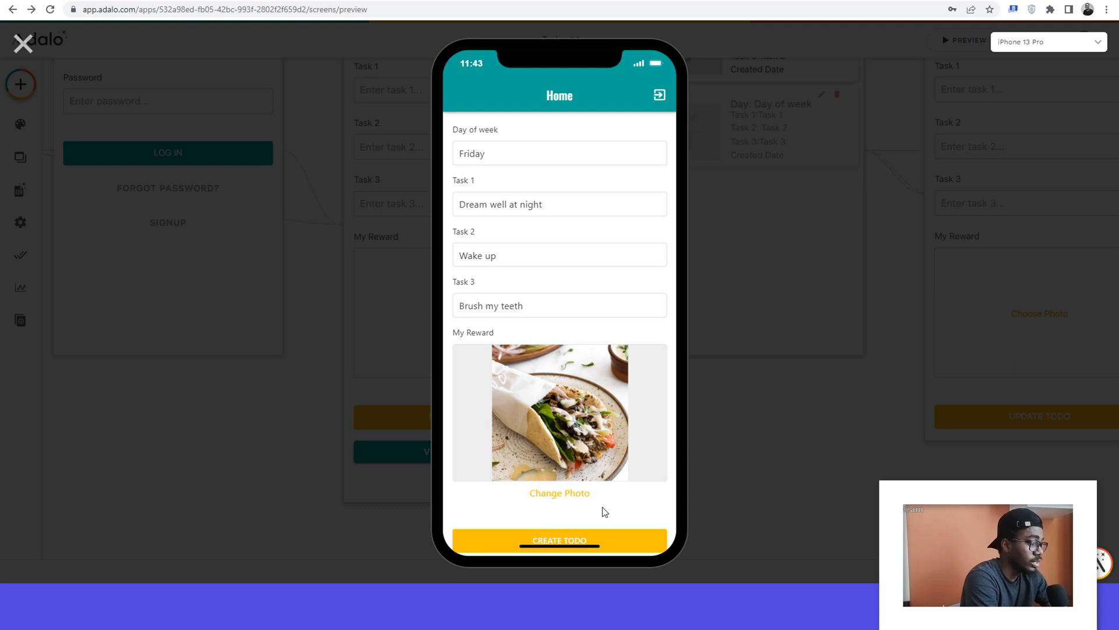
pyautogui.scroll(-1, 602, 506)
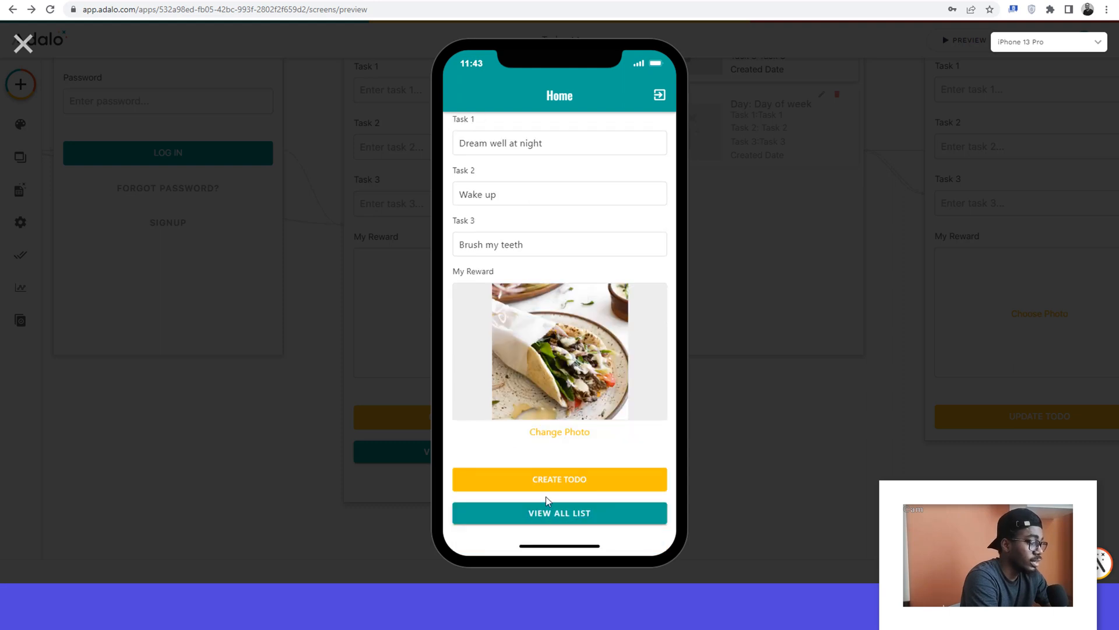
pyautogui.click(590, 481)
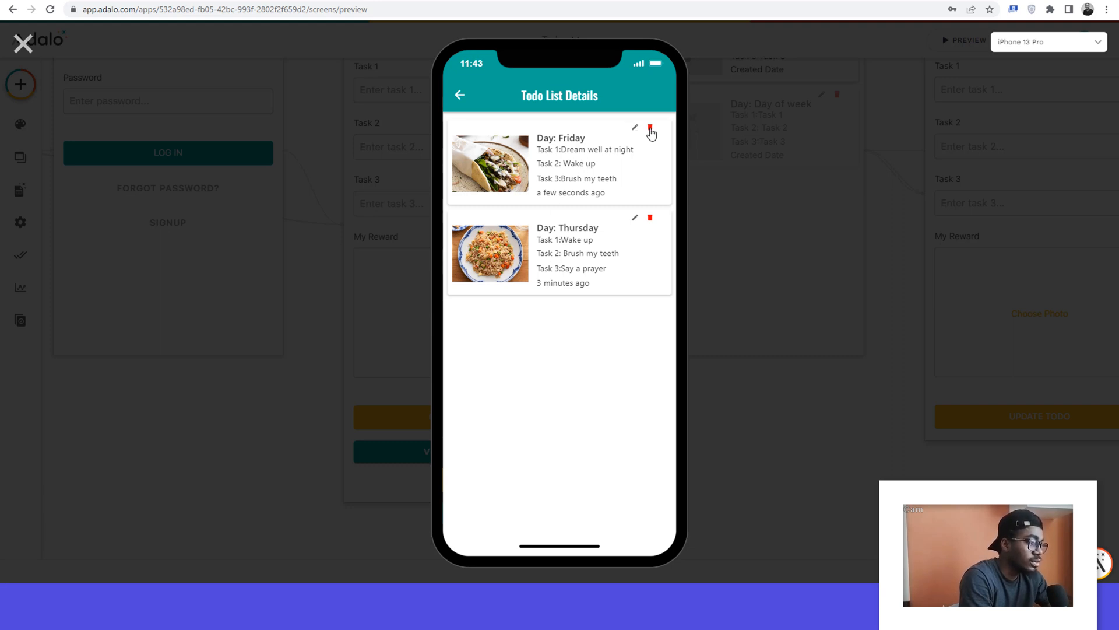
# Step: Test cancelling the delete confirmation for the Thursday todo, and delete that todo by accepting the confirmation
pyautogui.click(650, 219)
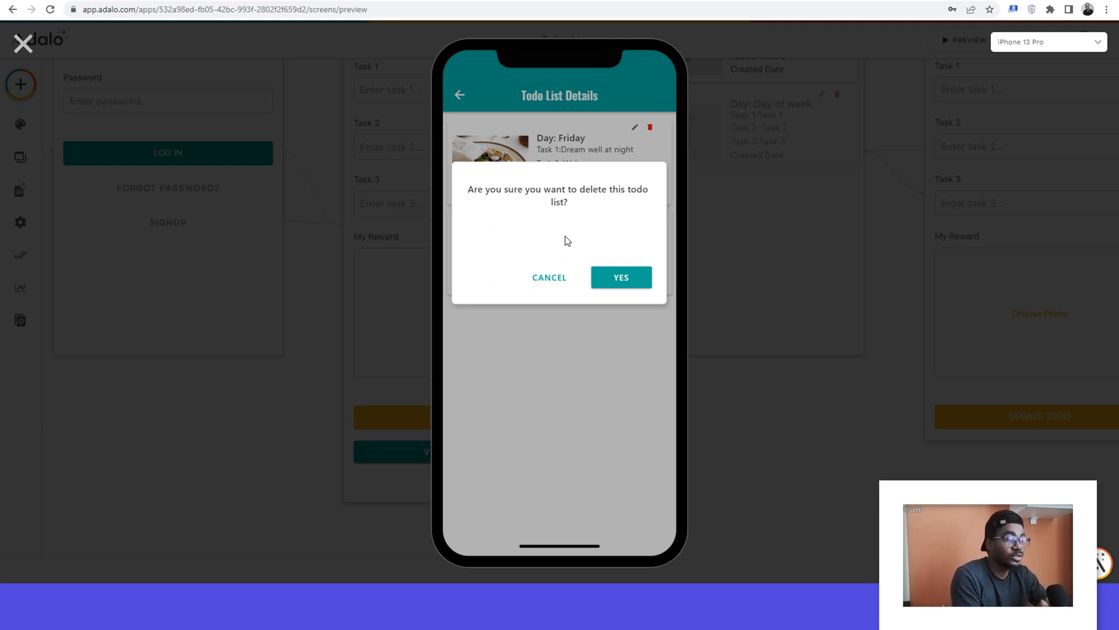
pyautogui.click(548, 281)
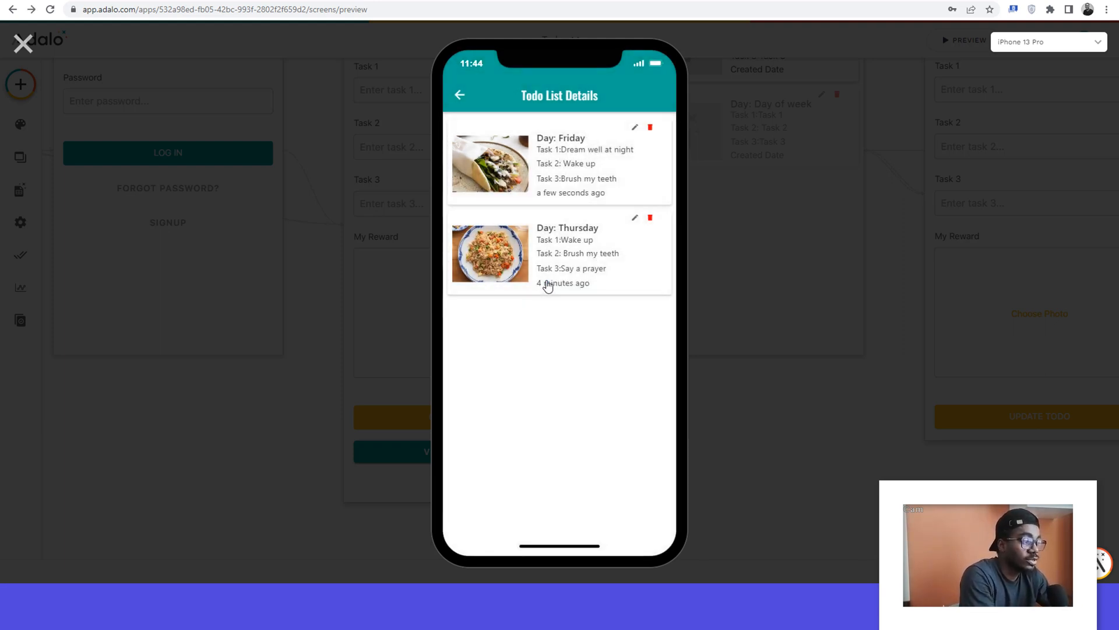
pyautogui.click(650, 218)
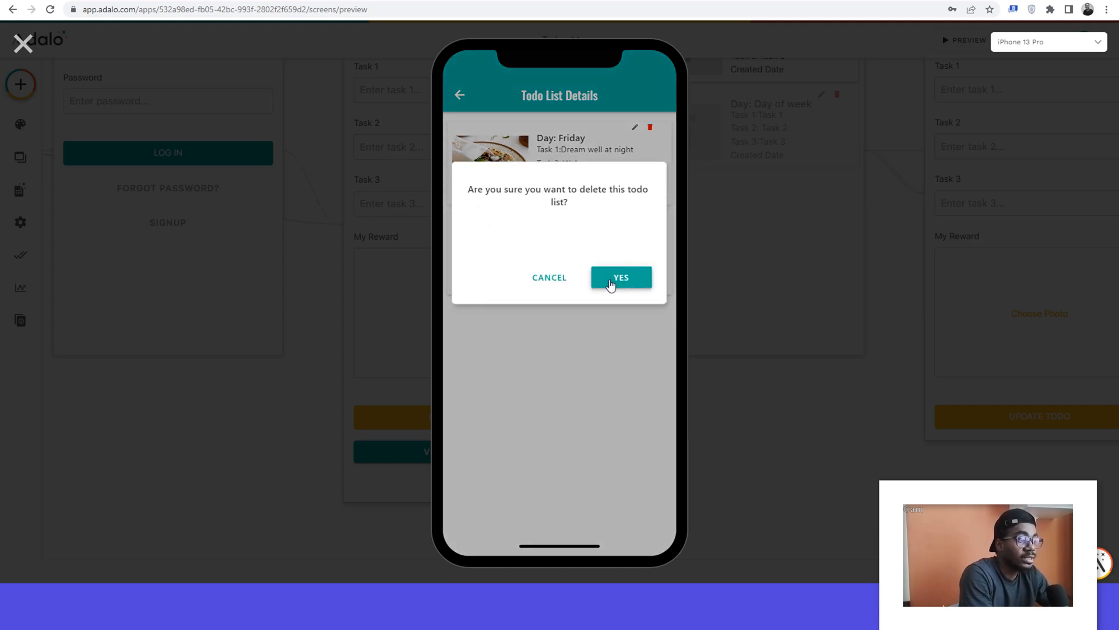
pyautogui.click(610, 285)
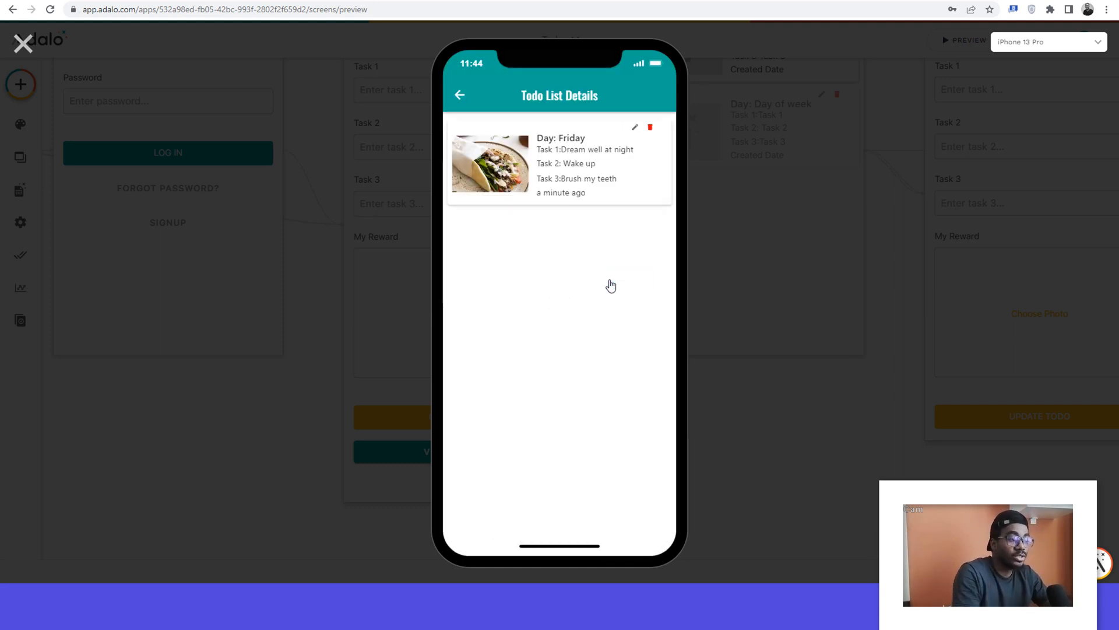